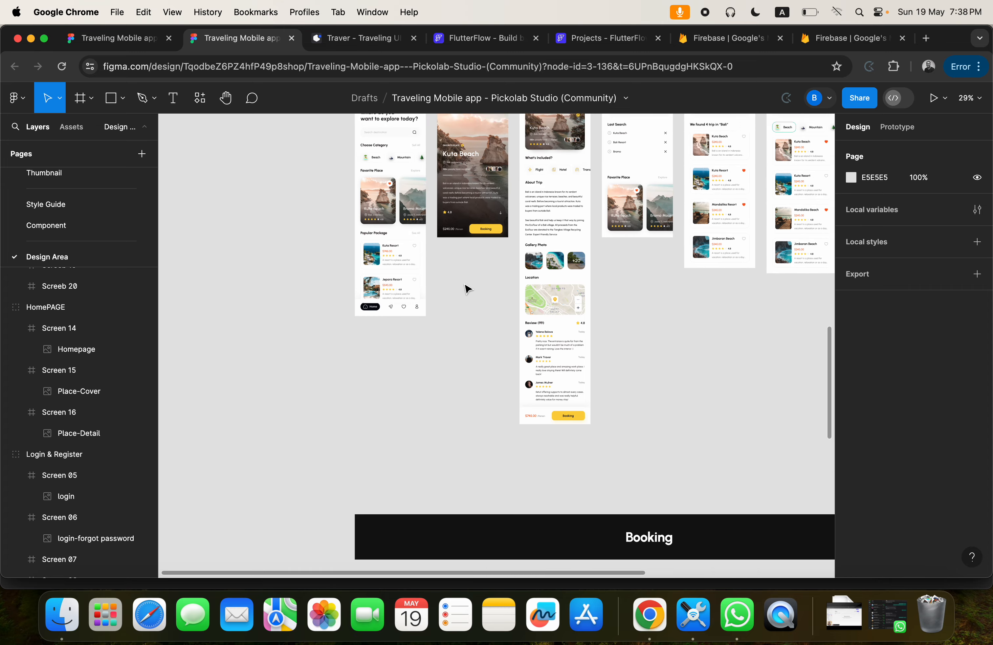
Look over the homepage, login and onboarding screens on the Design Area page.
scroll(468, 281, "up", 3)
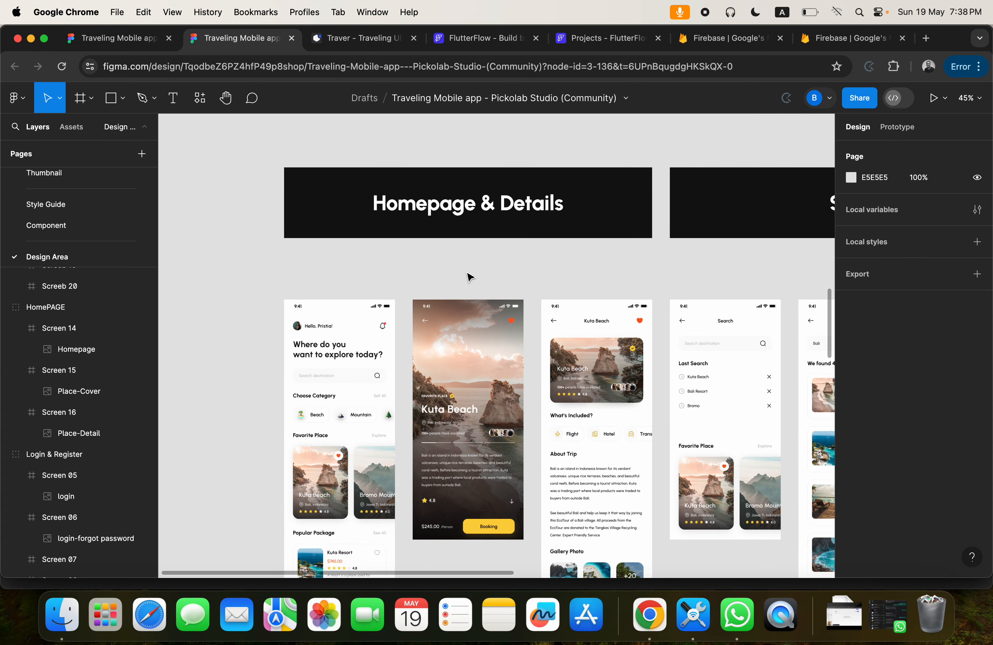
scroll(468, 276, "up", 15)
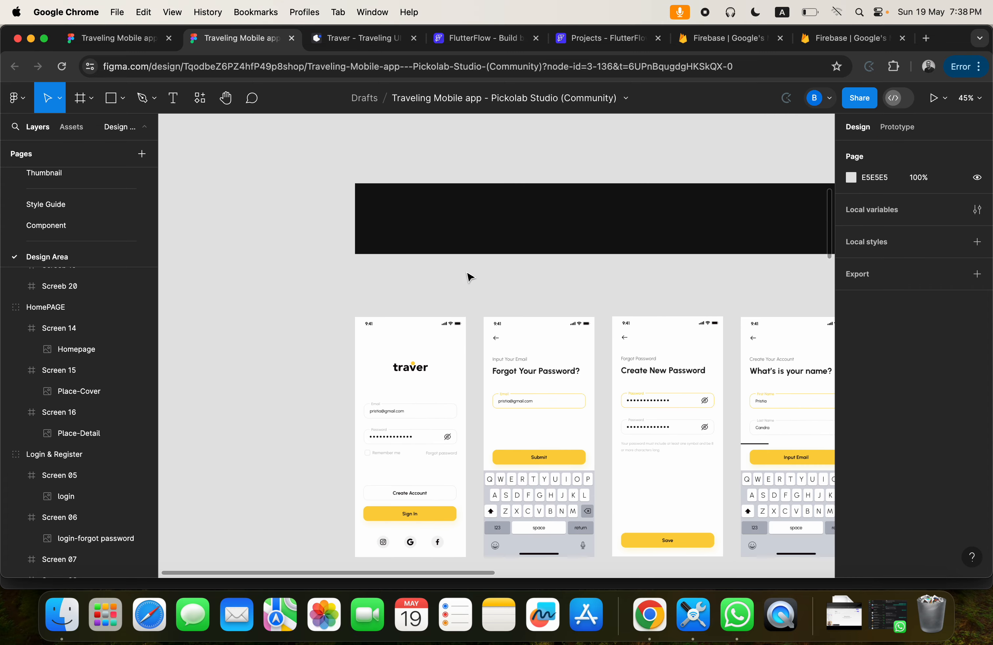
scroll(468, 276, "up", 5)
scroll(469, 276, "down", 4)
scroll(469, 277, "up", 5)
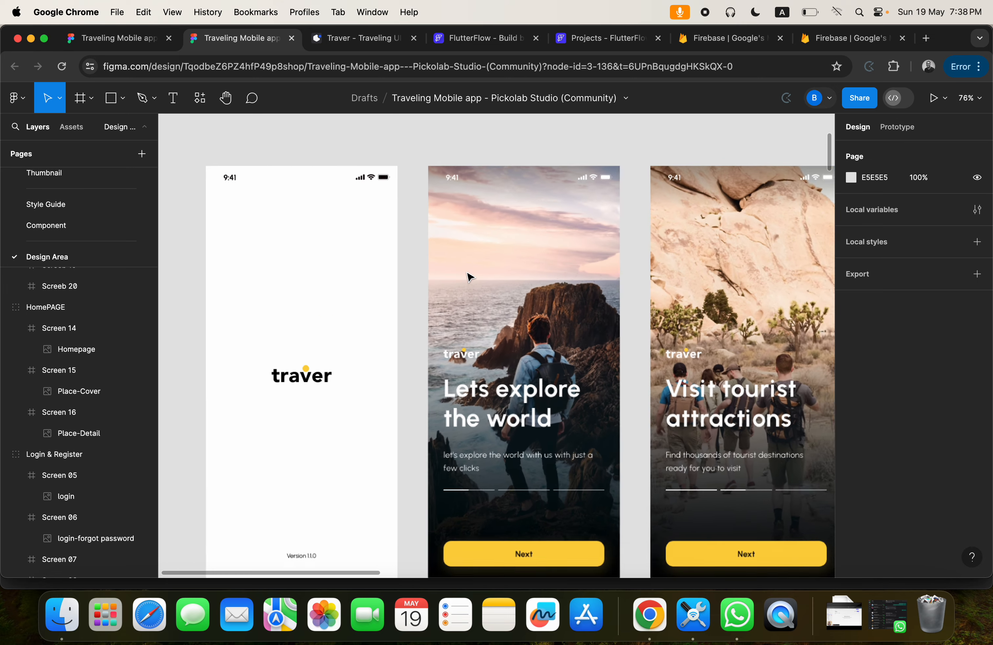
scroll(467, 274, "down", 5)
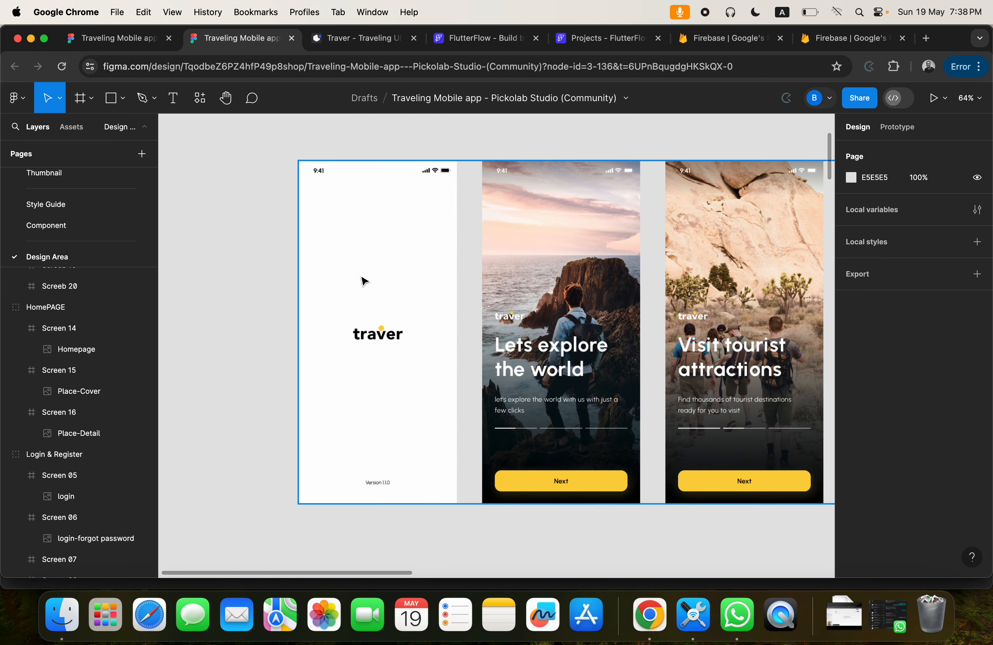
scroll(412, 297, "right", 10)
scroll(412, 297, "left", 7)
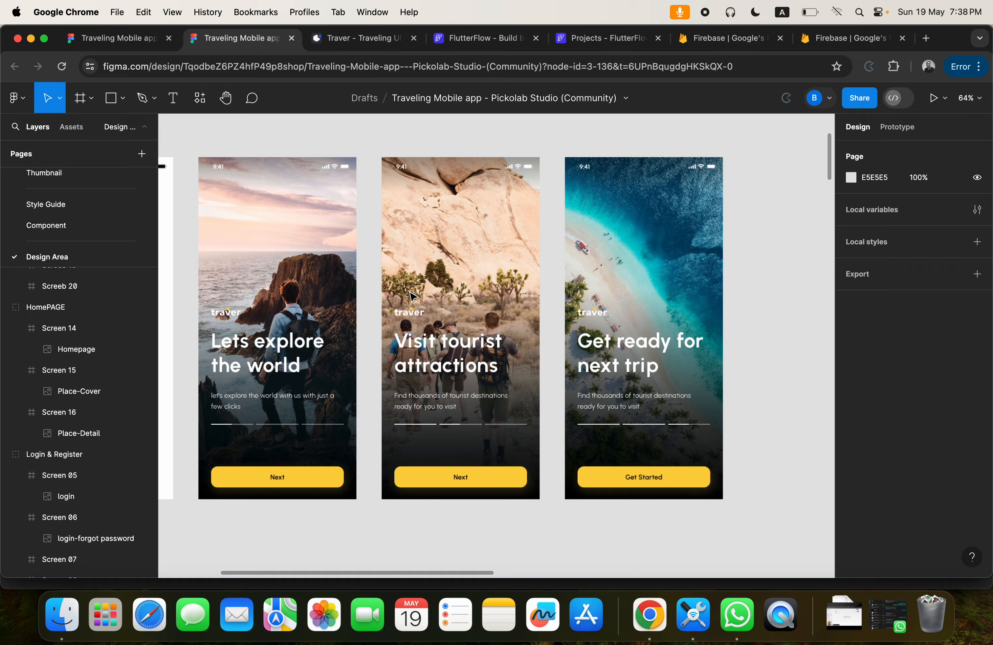
scroll(412, 296, "down", 7)
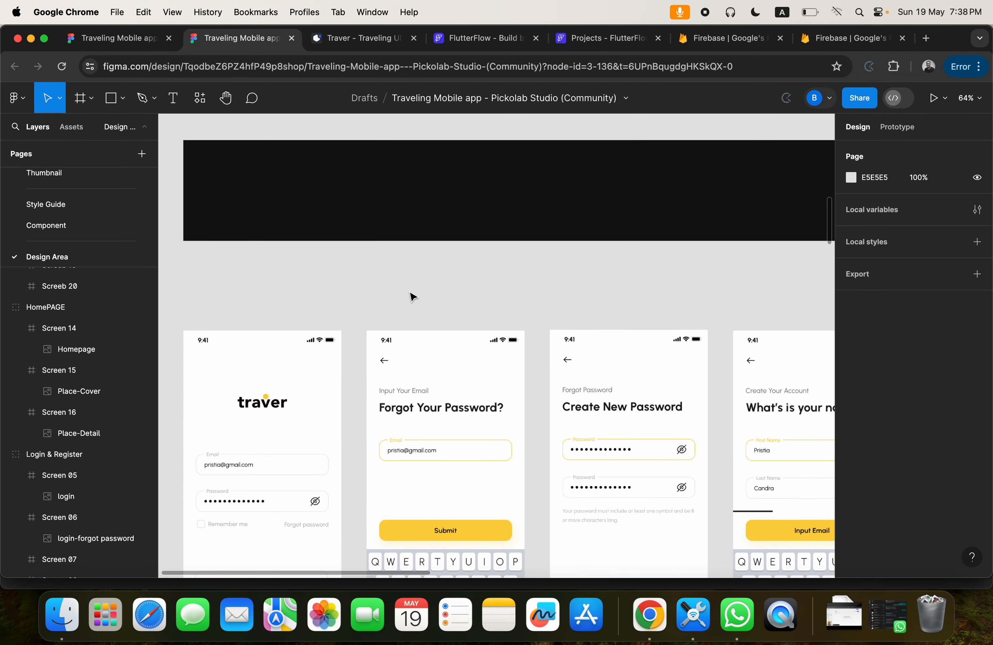
scroll(412, 296, "up", 7)
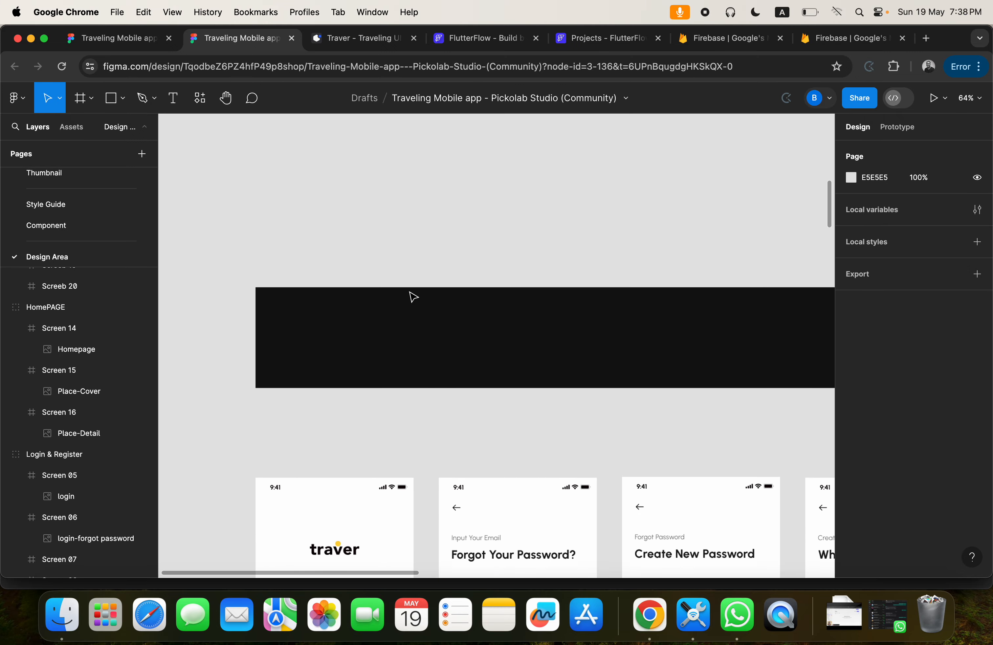
scroll(412, 297, "up", 2)
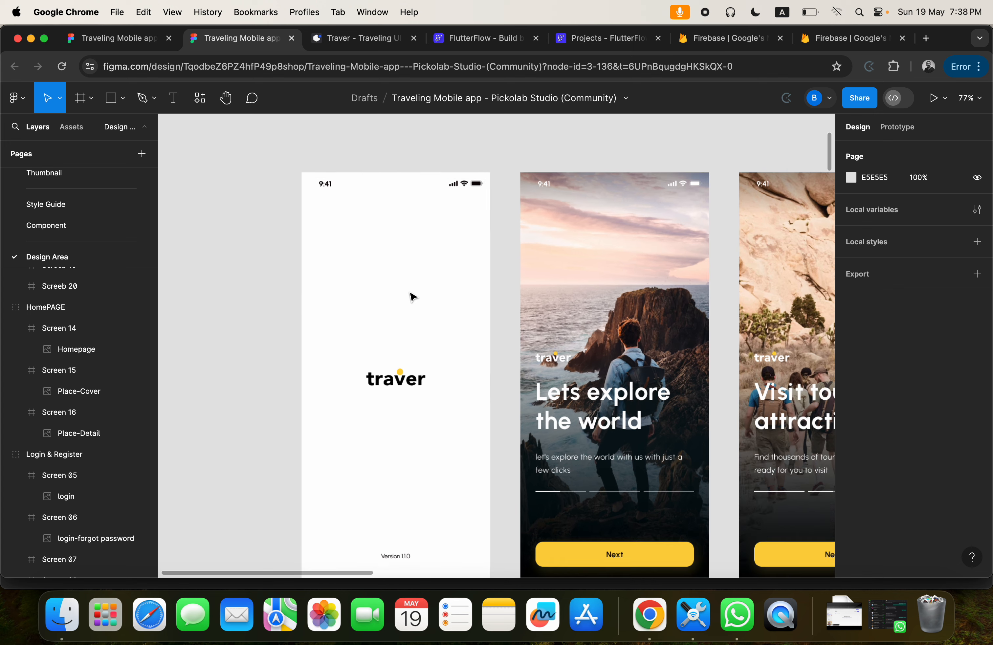
left_click(320, 172)
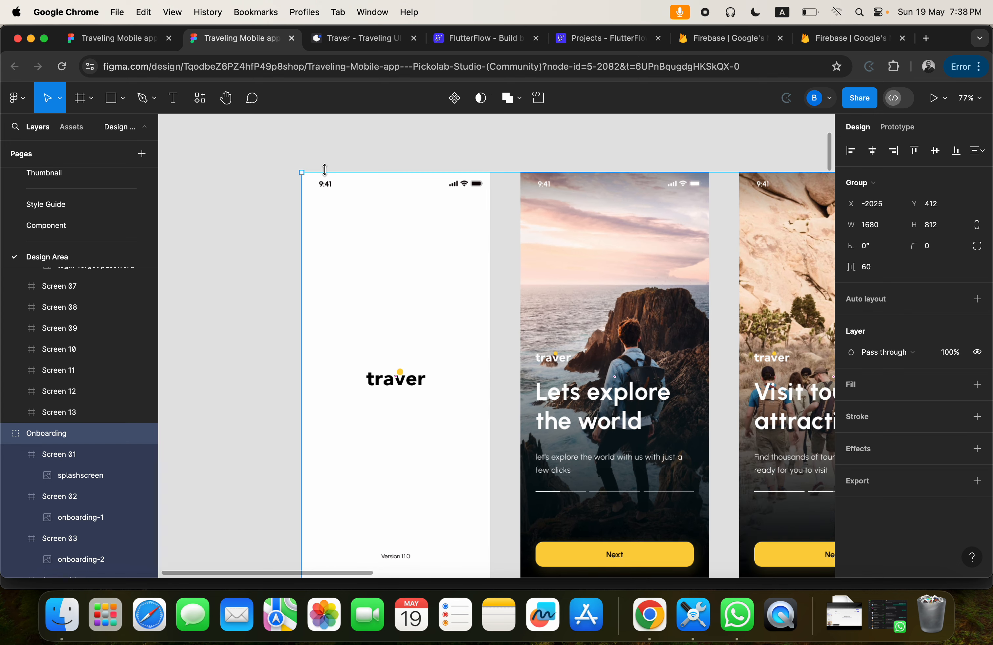
left_click(355, 163)
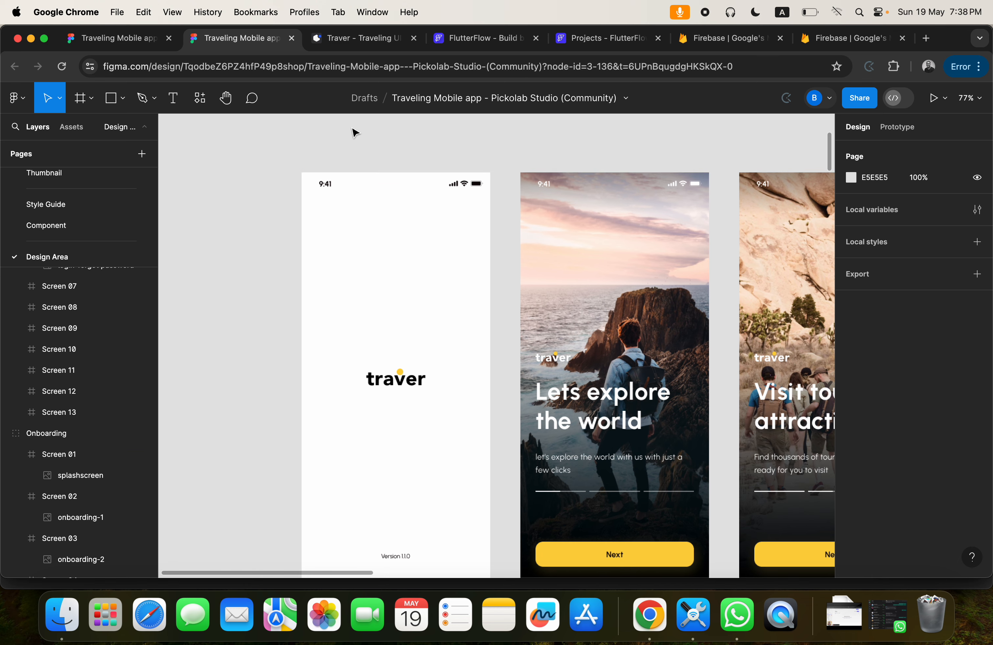
View the kit's Figma Community page and its web address, and return to the design file.
left_click(131, 42)
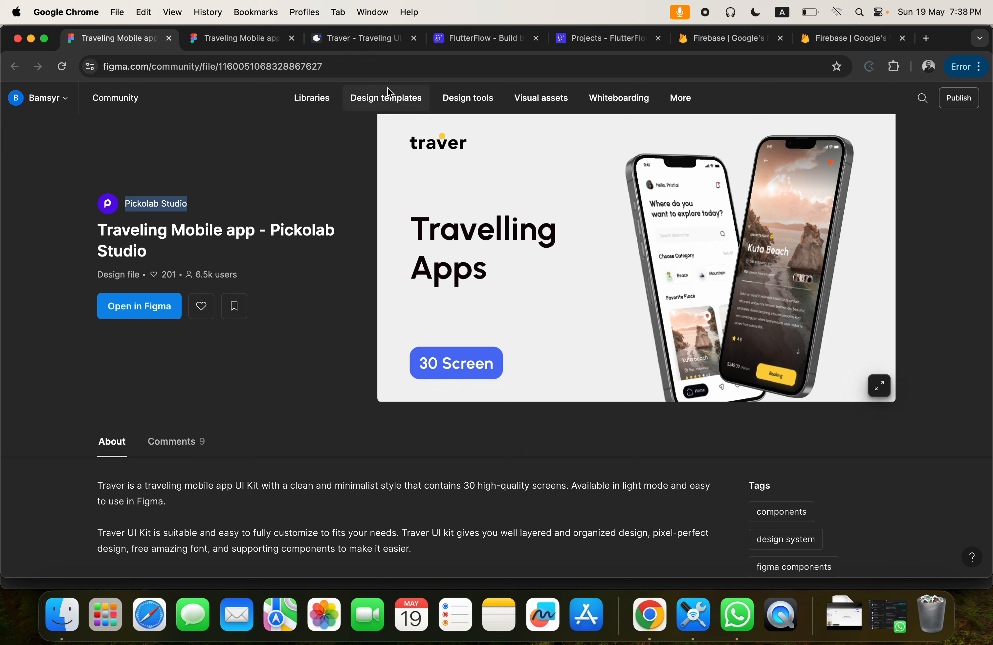
left_click_drag(330, 66, 150, 65)
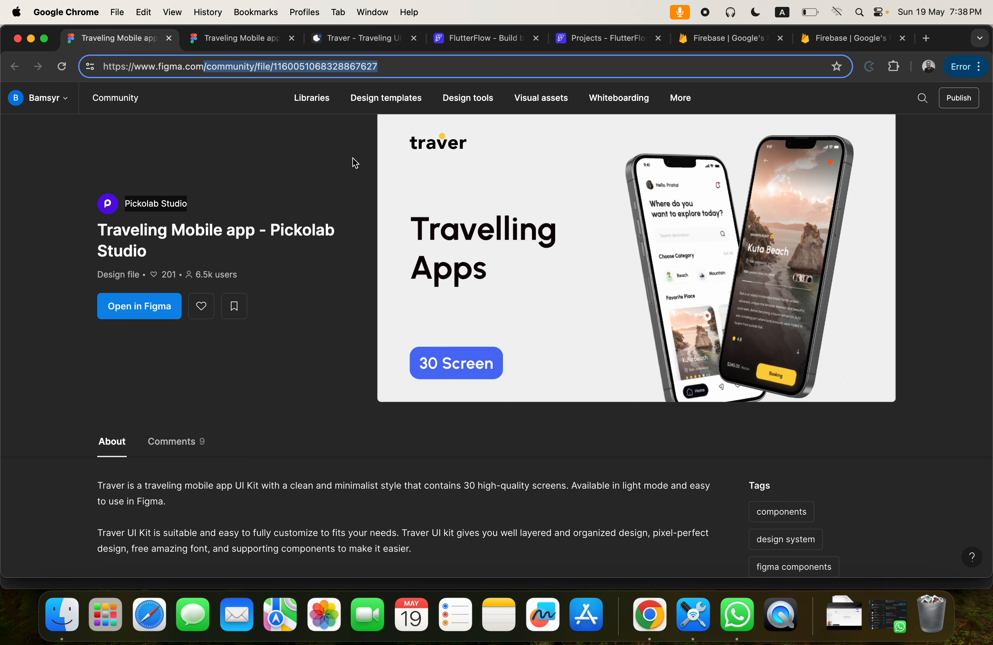
left_click(210, 40)
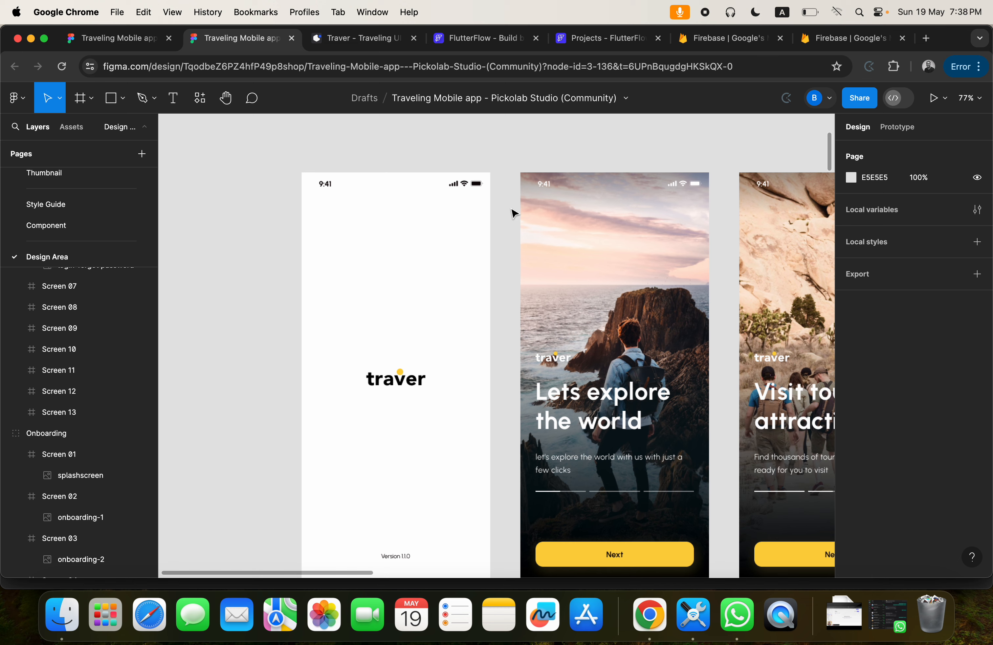
Inspect the Onboarding group as a whole and its splash and onboarding frames one by one.
left_click(543, 196)
key("shift+2")
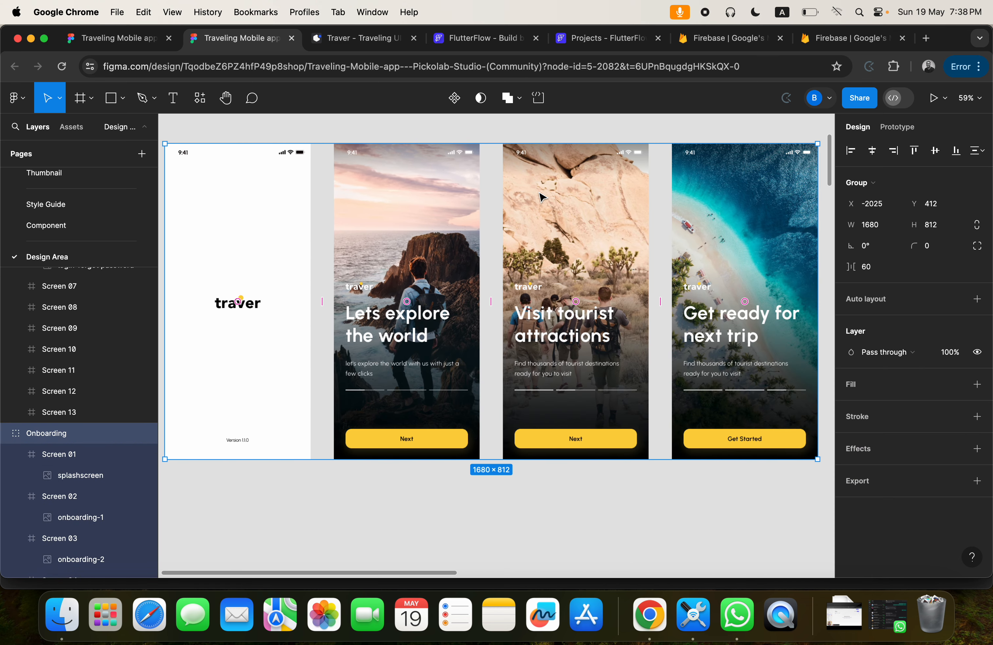
scroll(544, 197, "left", 5)
left_click(377, 190)
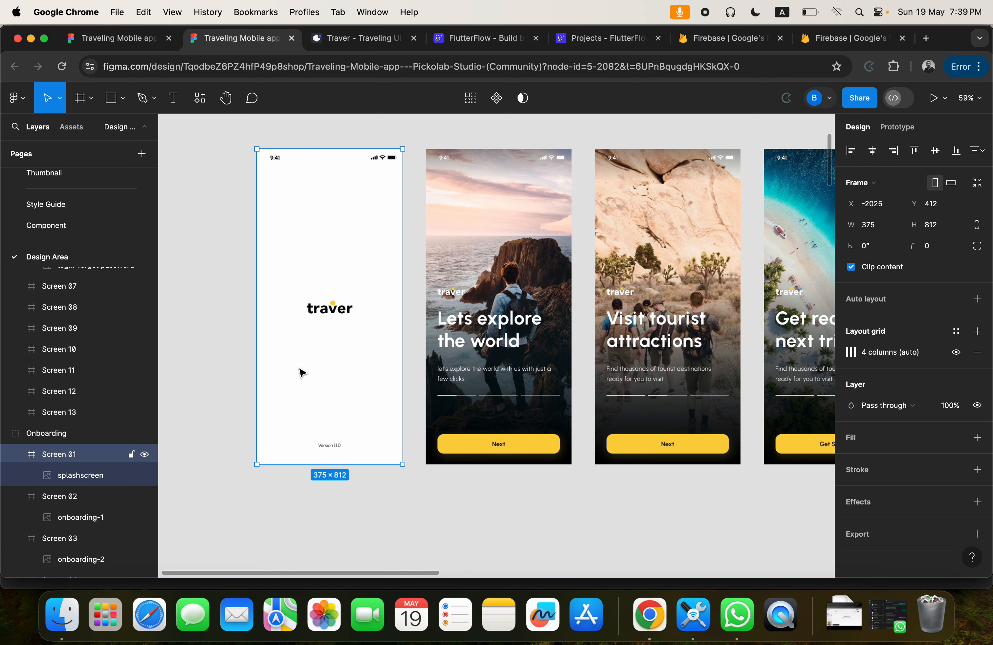
left_click(467, 213)
left_click(603, 205)
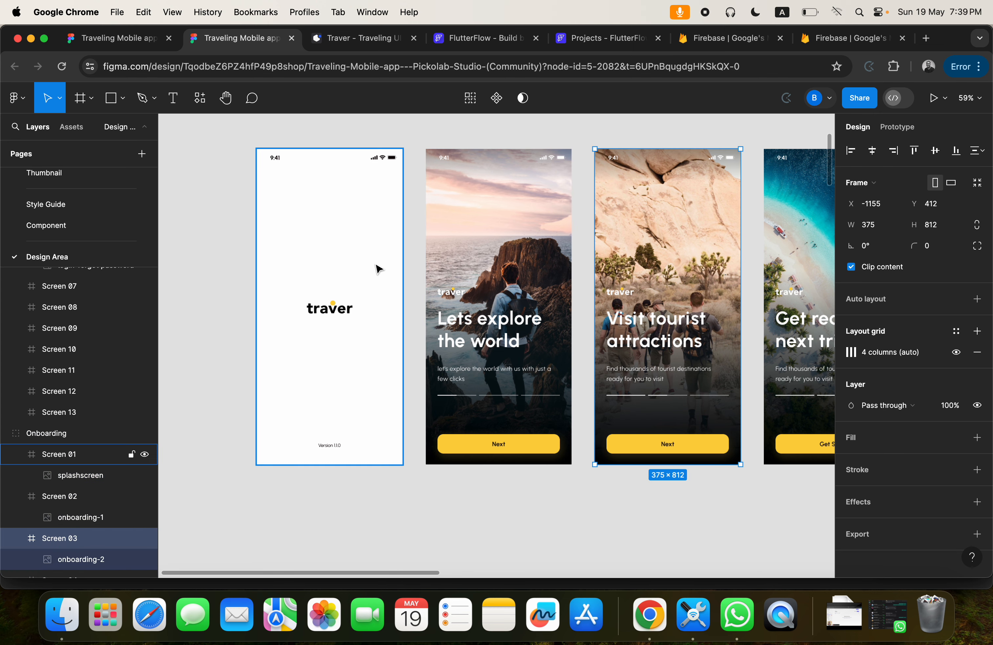
left_click(332, 268)
left_click(457, 172)
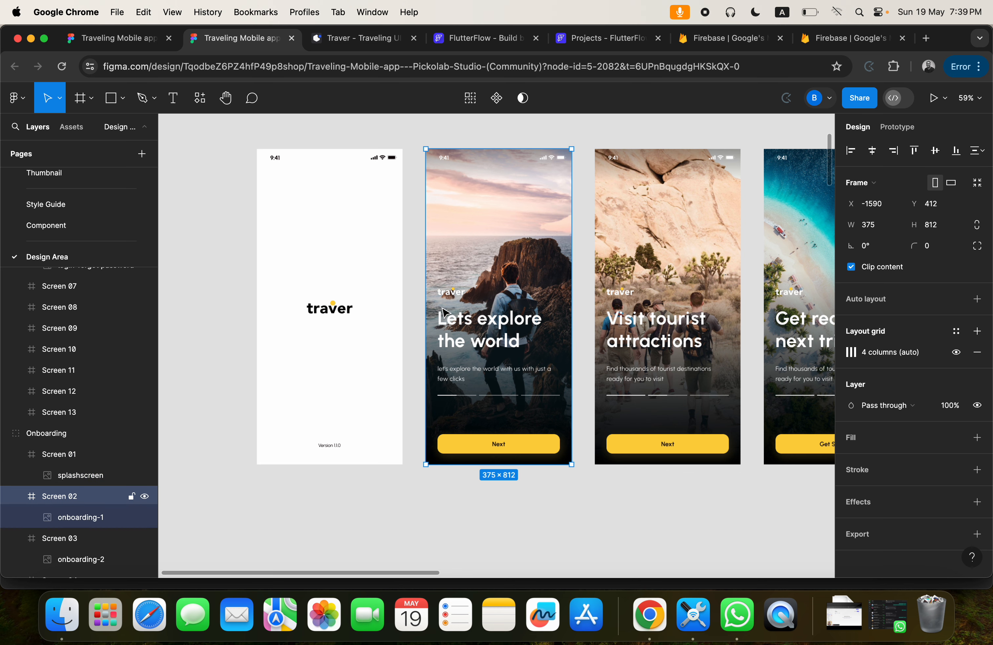
Inspect the image layers inside the first onboarding frame and the splash frame.
left_click(468, 446)
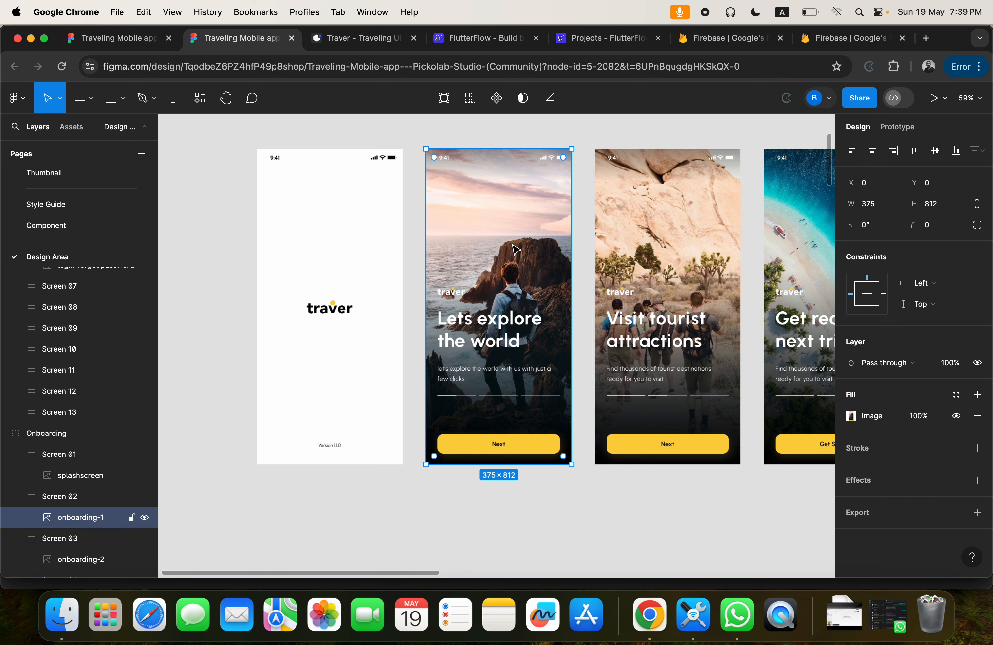
left_click(335, 312)
left_click(335, 312)
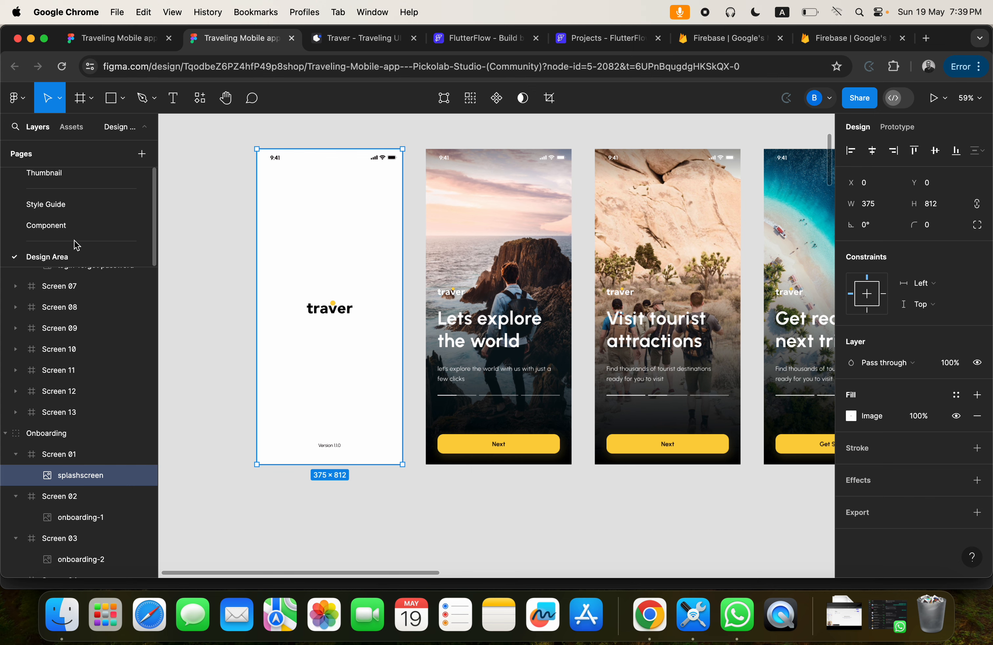
Open the Style Guide page and review its typography and color styles.
left_click(46, 201)
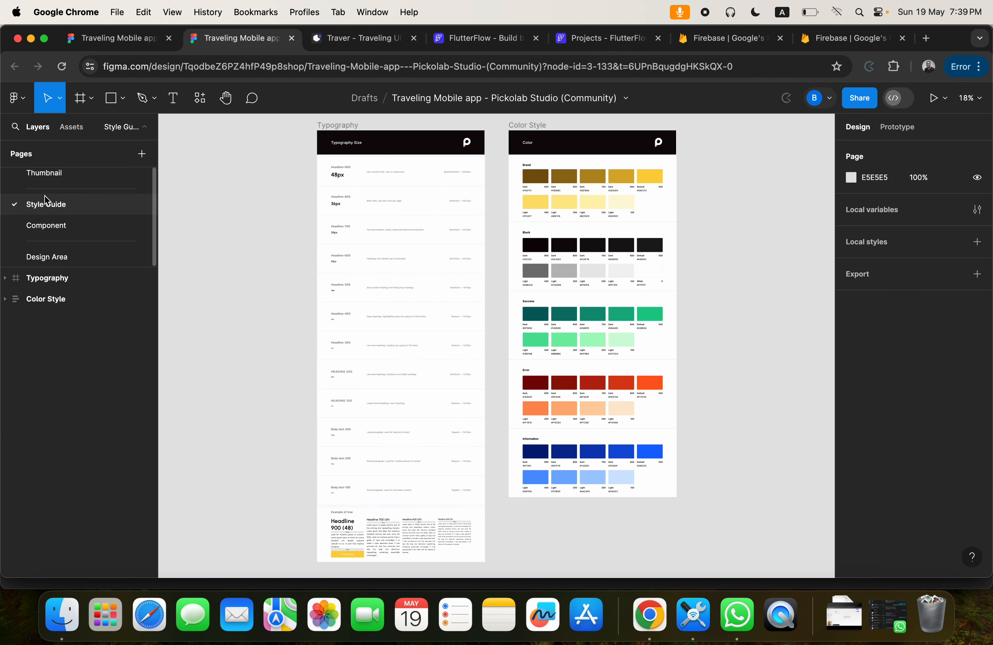
scroll(322, 270, "up", 2)
scroll(322, 271, "down", 5)
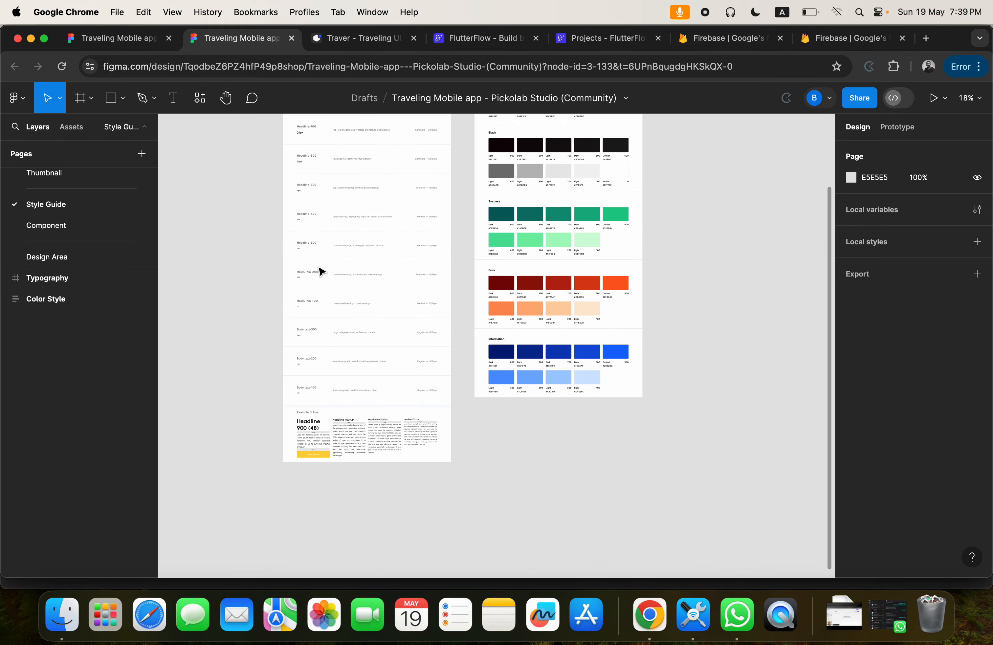
Open the Component page and examine its buttons, icons, input fields and card components.
left_click(69, 227)
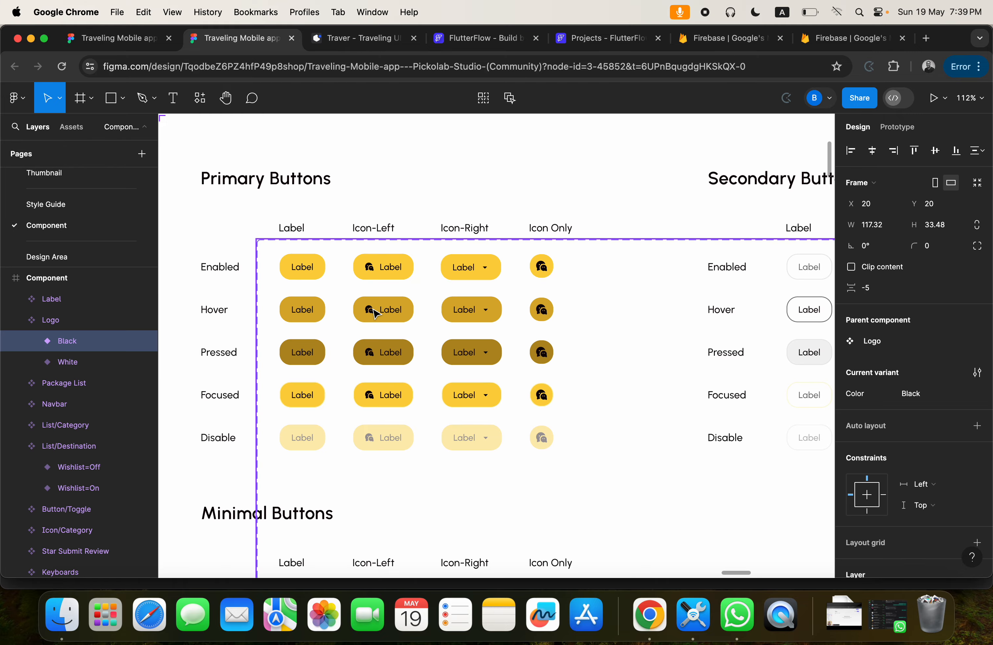
scroll(376, 313, "down", 10)
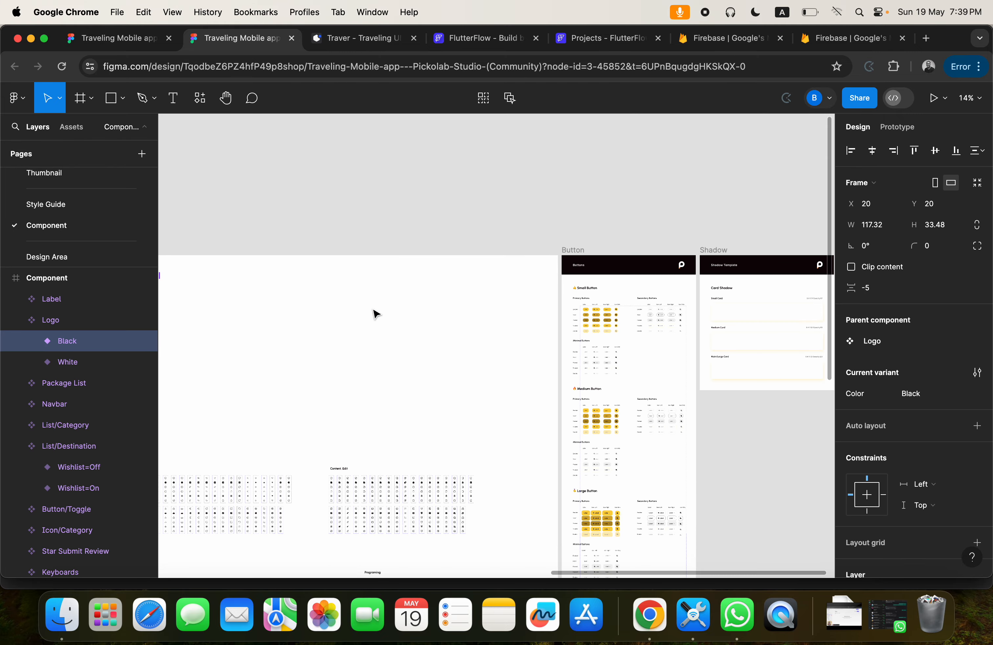
scroll(379, 306, "down", 3)
scroll(381, 300, "left", 10)
scroll(381, 300, "down", 2)
scroll(382, 301, "up", 5)
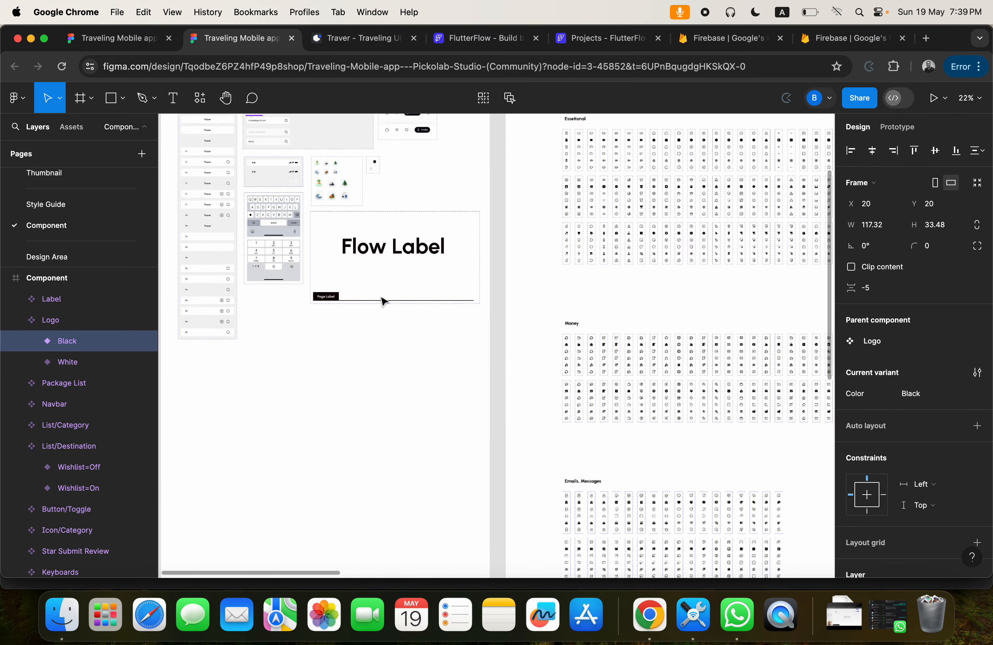
scroll(383, 301, "left", 3)
scroll(382, 301, "up", 6)
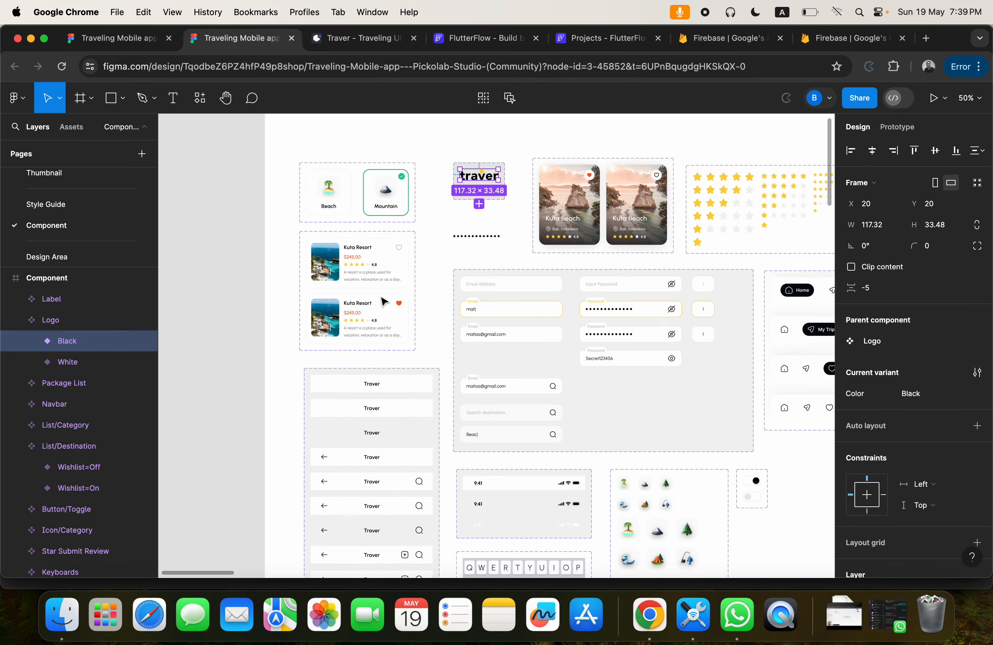
scroll(383, 301, "up", 5)
scroll(357, 266, "up", 2)
Inspect the Package List component, its unsaved variant, and that card's image and Kuta Resort title layers.
left_click(359, 268)
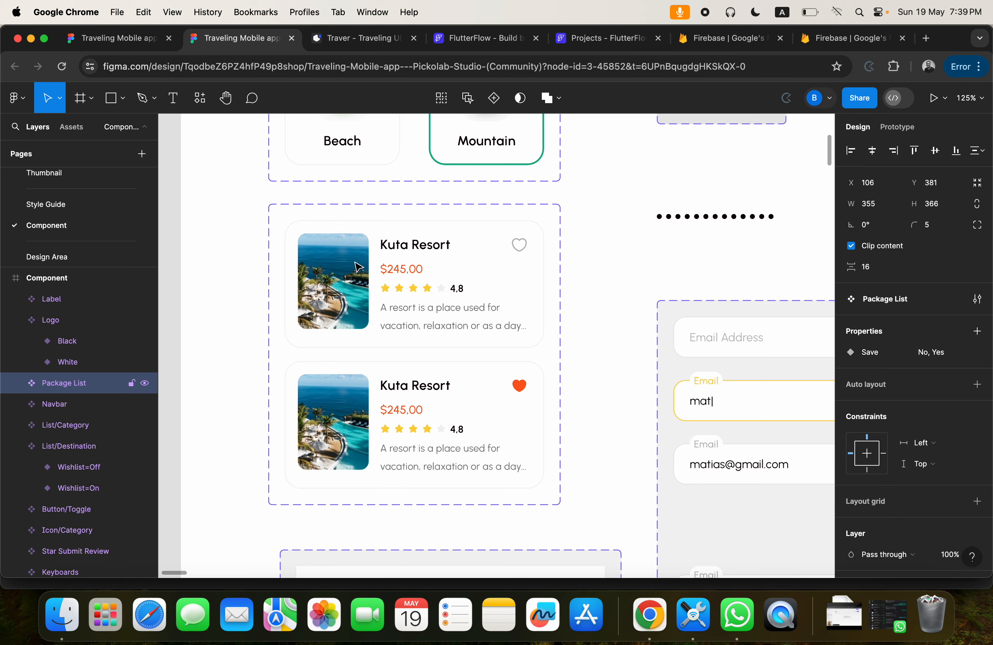
left_click(359, 226)
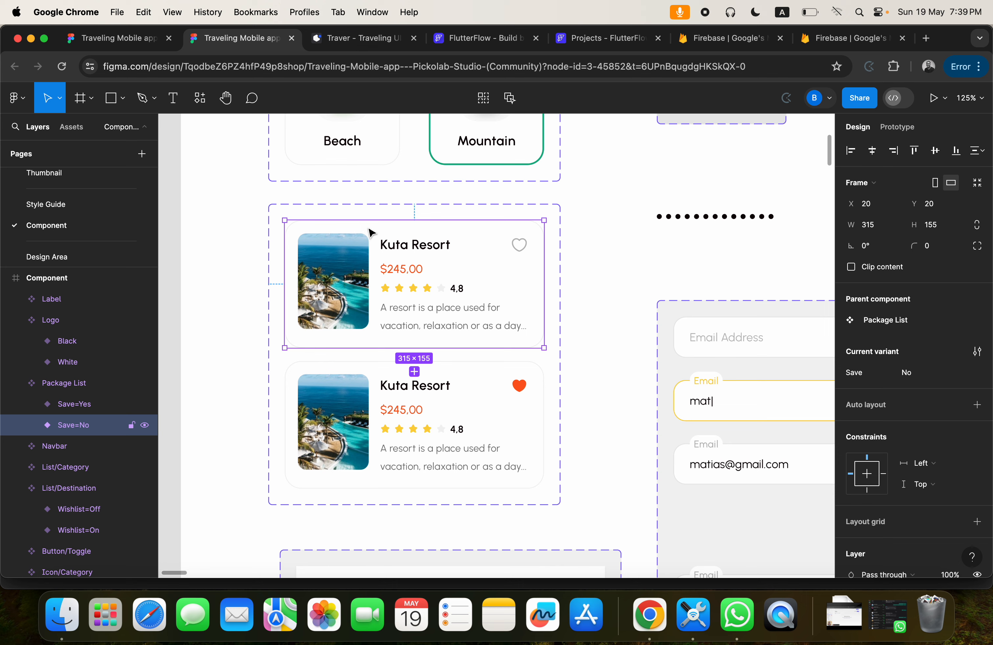
left_click(614, 215)
left_click(546, 207)
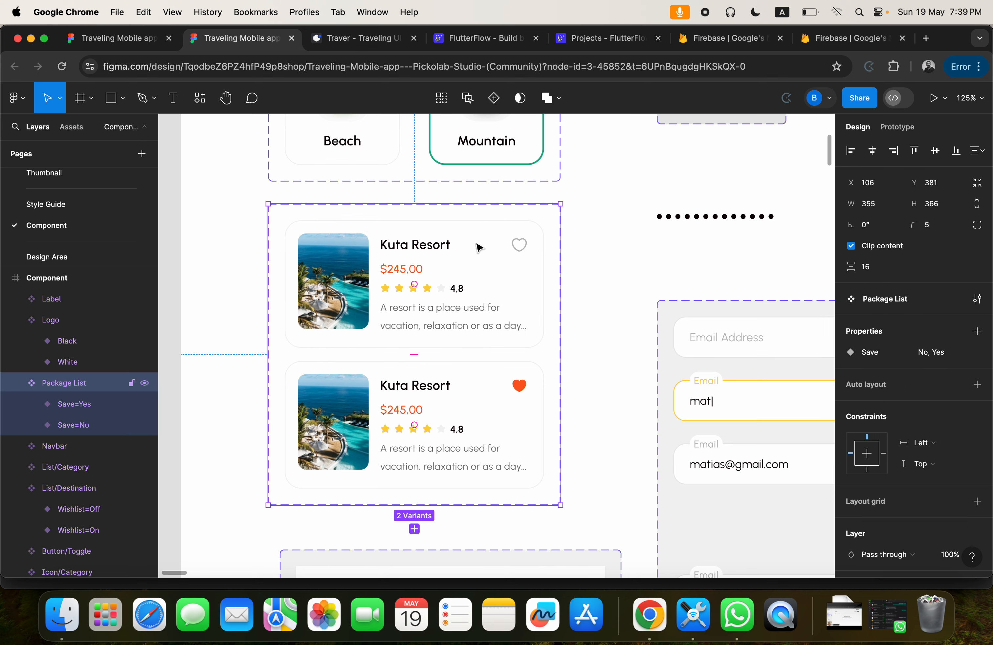
left_click(319, 227)
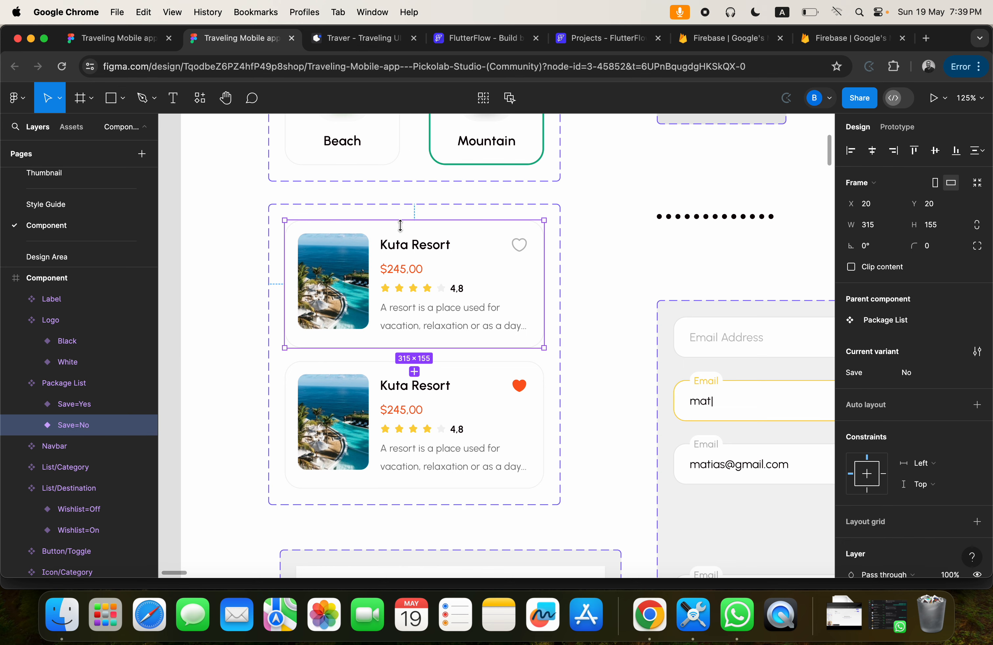
left_click(364, 258)
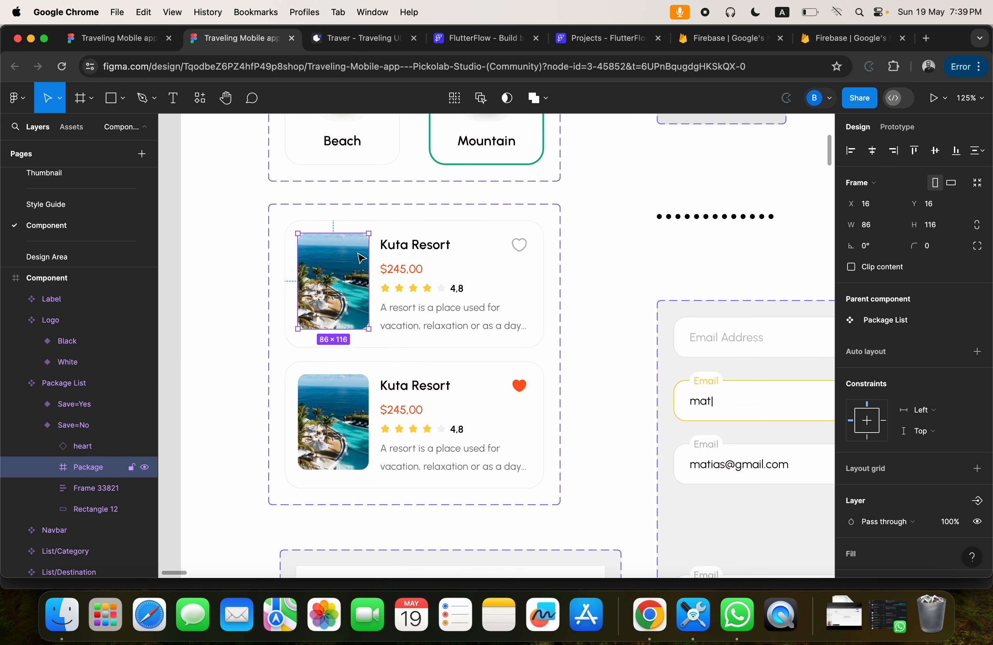
double_click(412, 250)
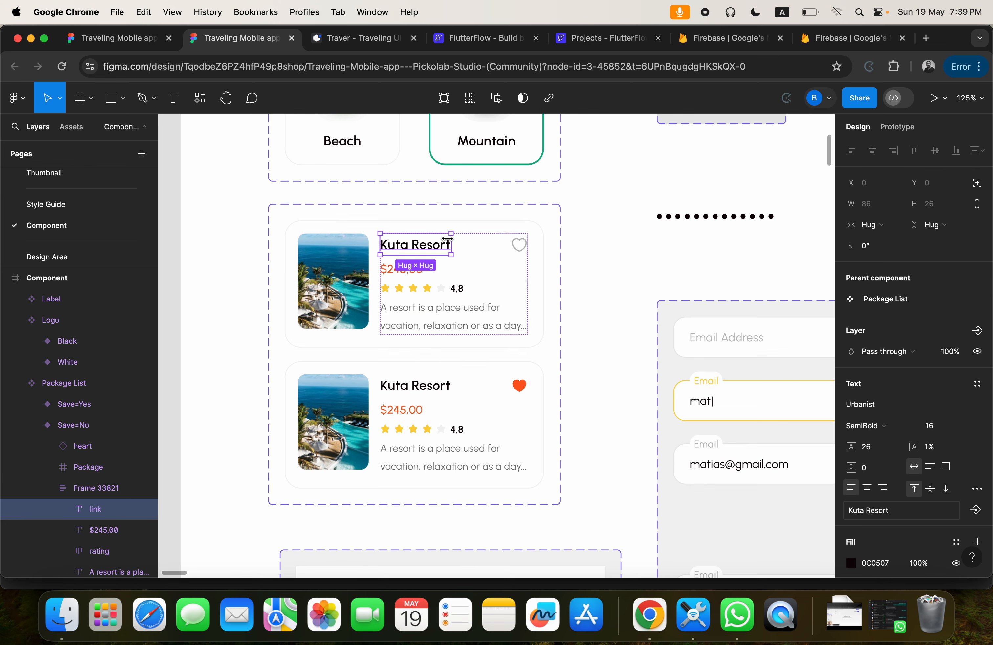
Return to the Design Area page and check the image fill settings of the onboarding-1 layer.
left_click(47, 257)
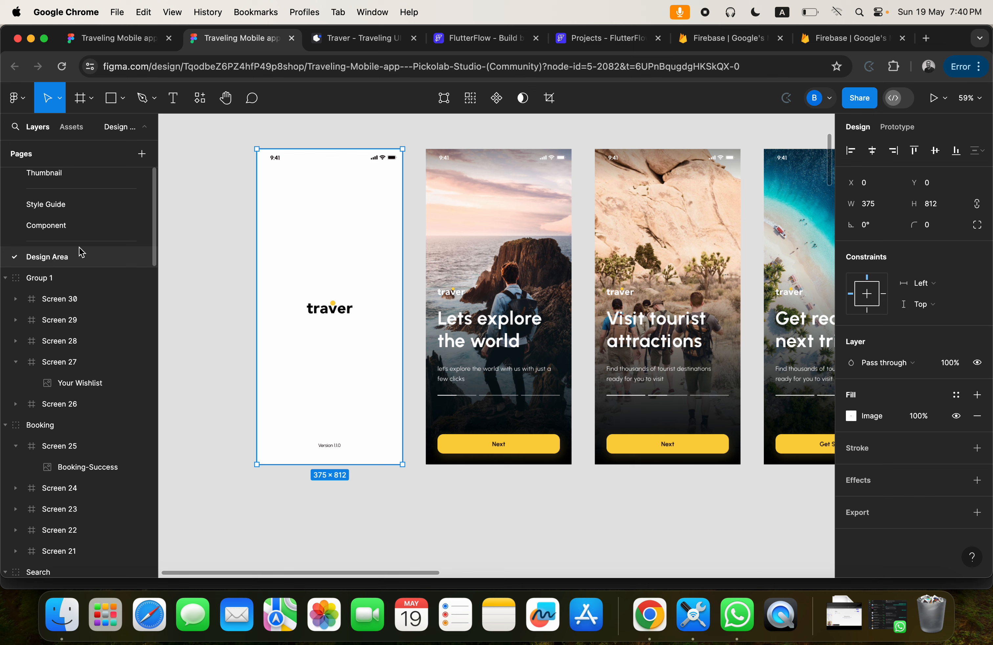
left_click(463, 321)
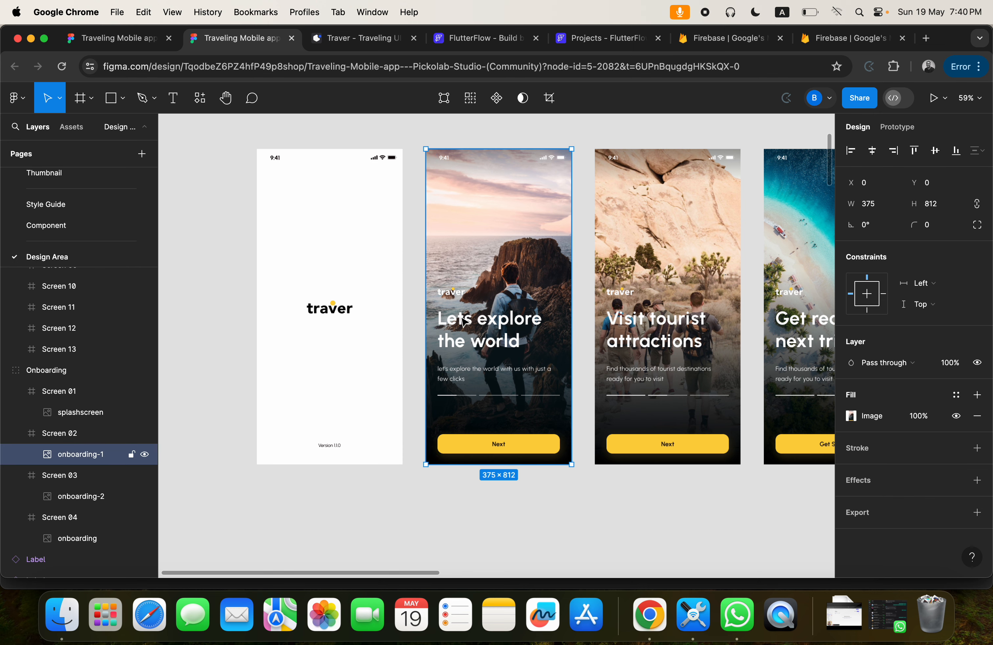
double_click(462, 321)
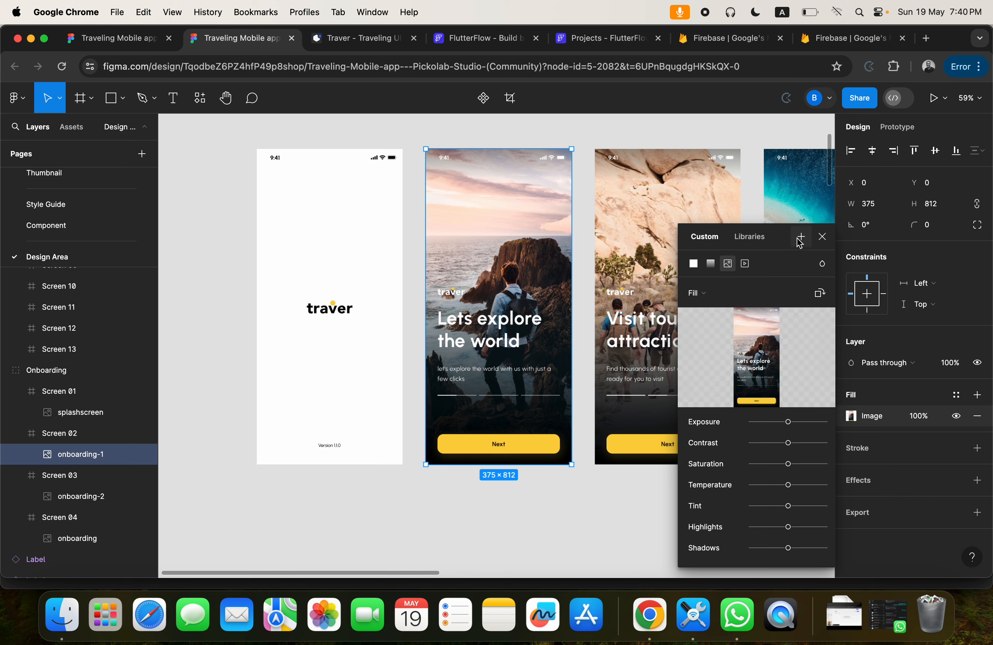
left_click(822, 237)
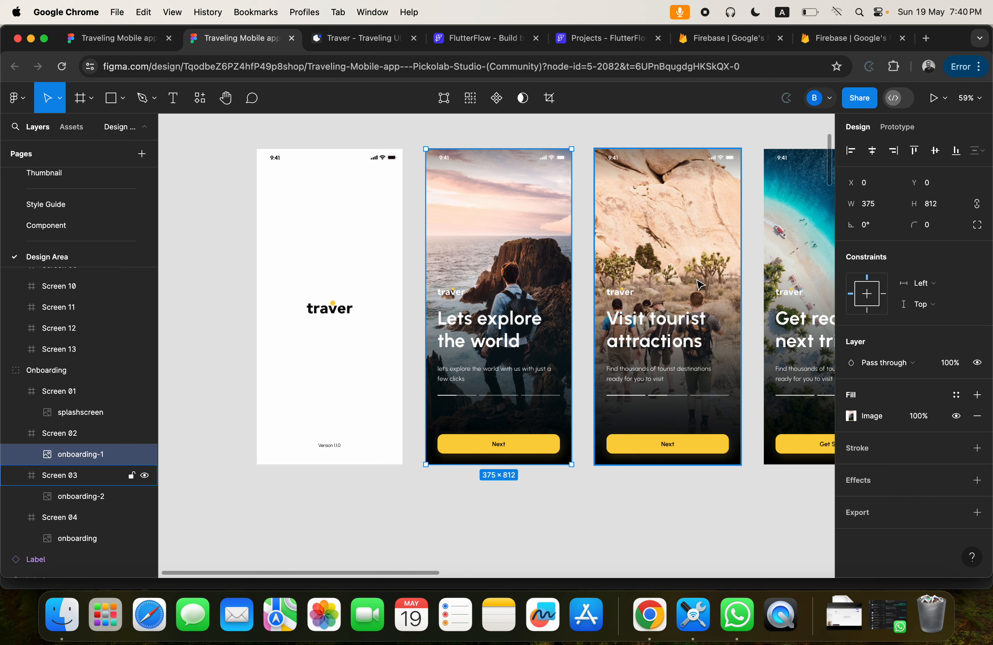
Select the splashscreen layer, switch to the FlutterFlow dashboard and browse the existing projects.
left_click(326, 315)
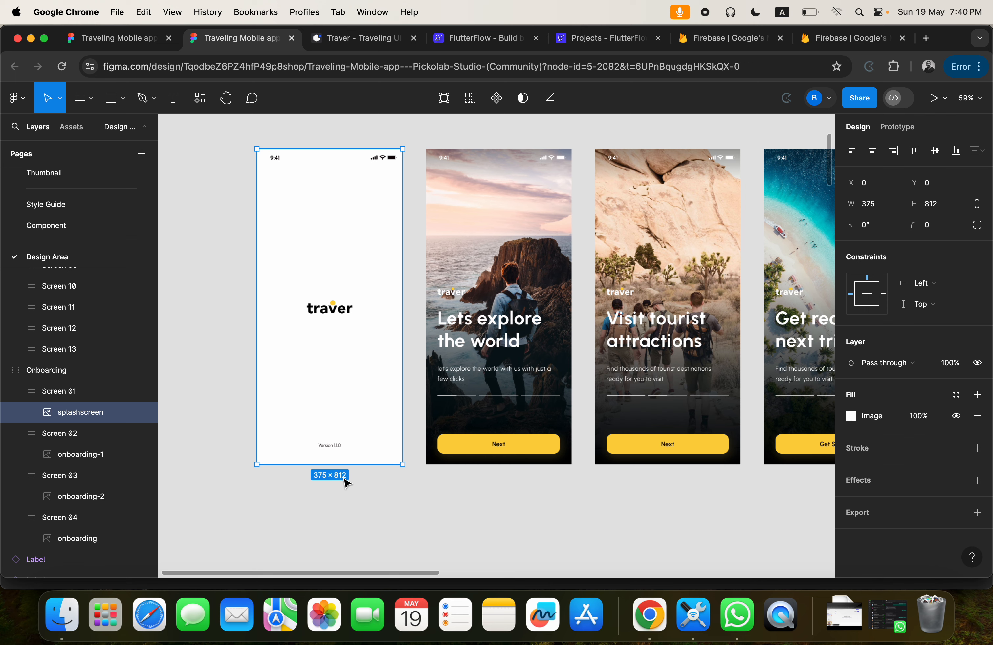
left_click(463, 42)
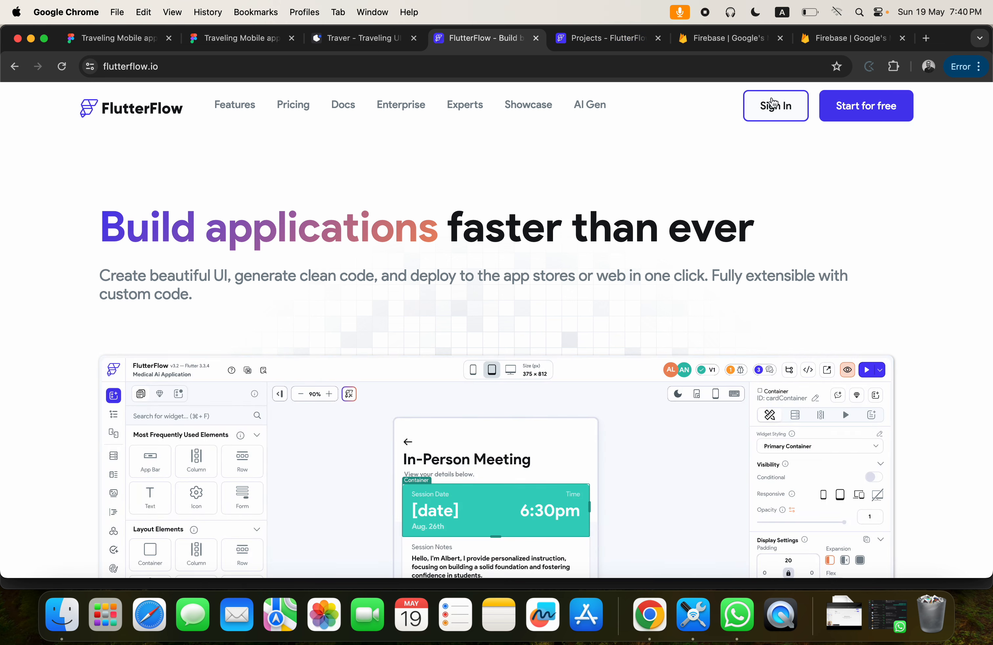
left_click(582, 38)
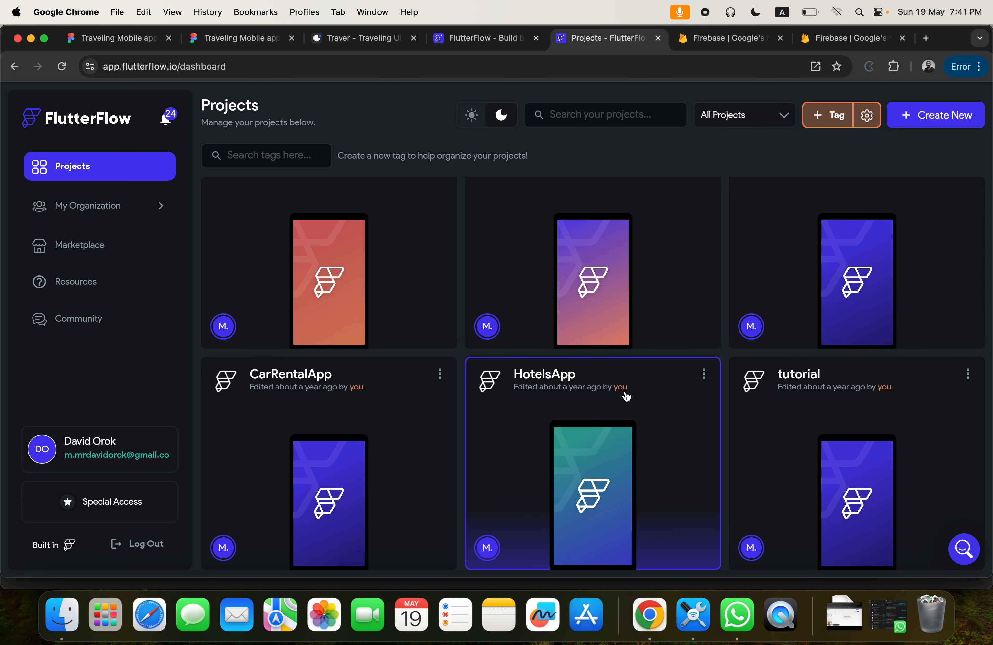
scroll(627, 397, "down", 15)
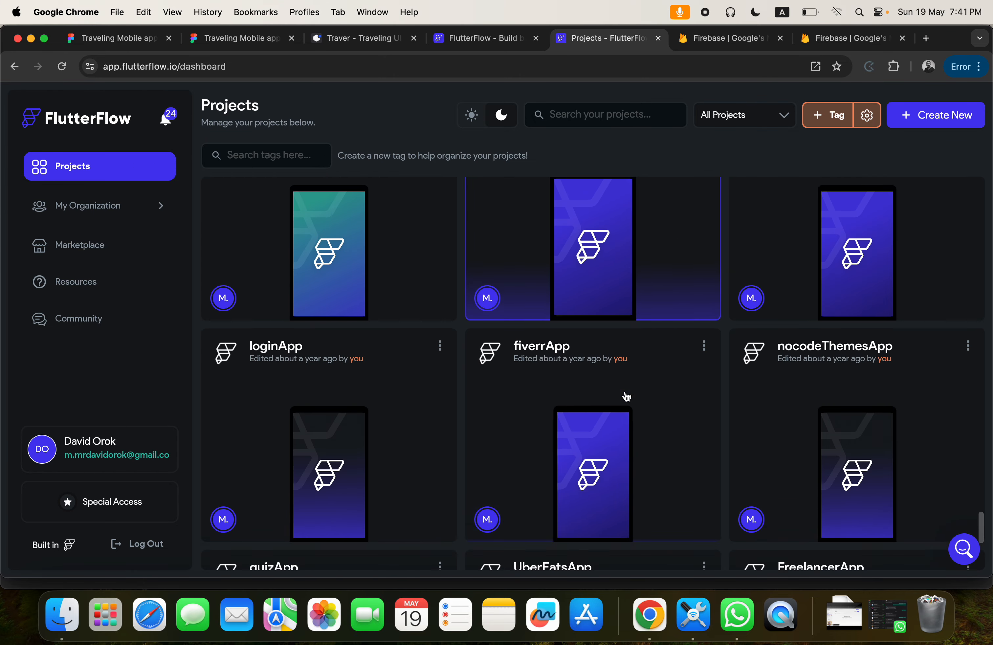
scroll(626, 397, "down", 3)
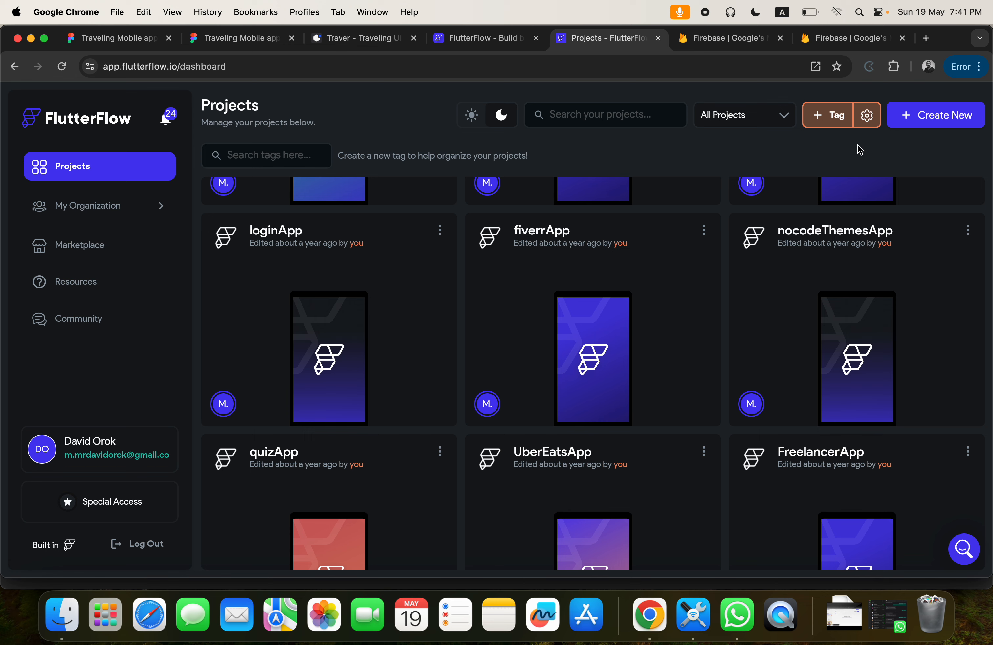
Create a blank FlutterFlow project named "Traveling Mobil App".
left_click(930, 125)
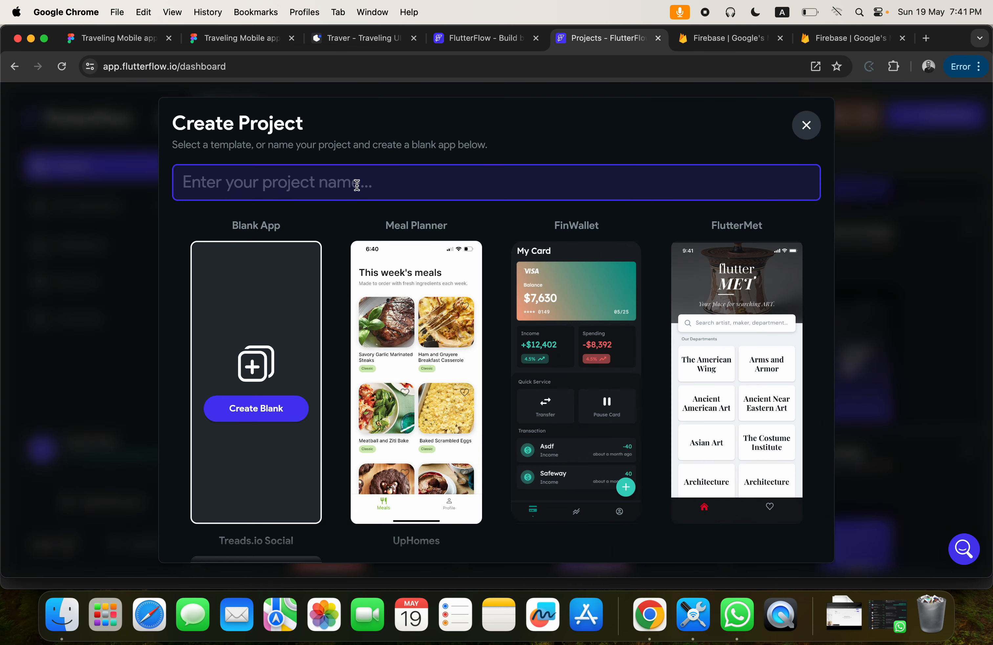
type("Trave")
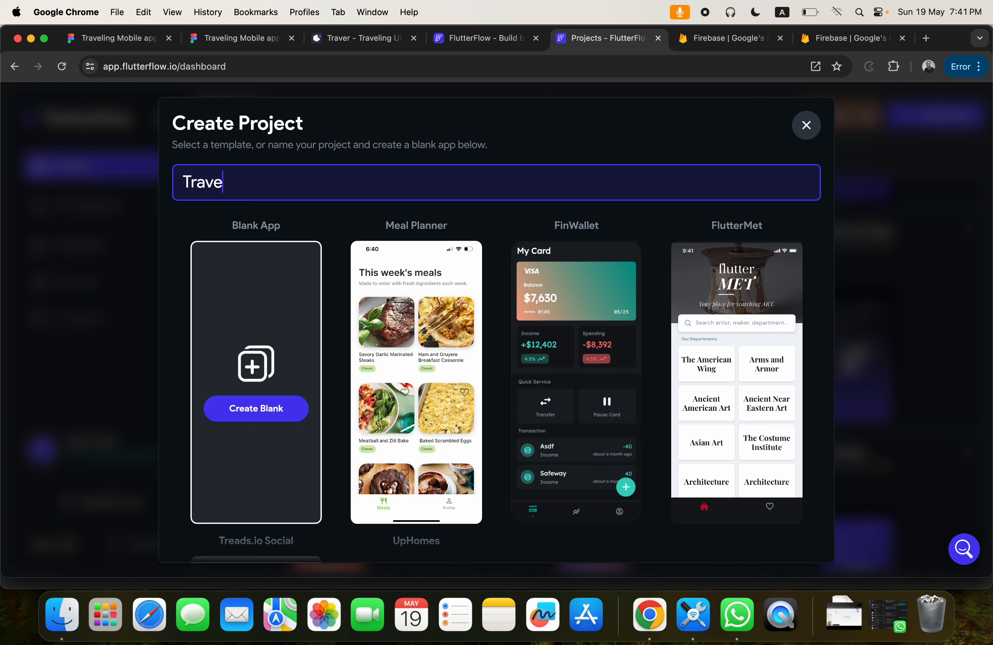
type("ling Mobil App")
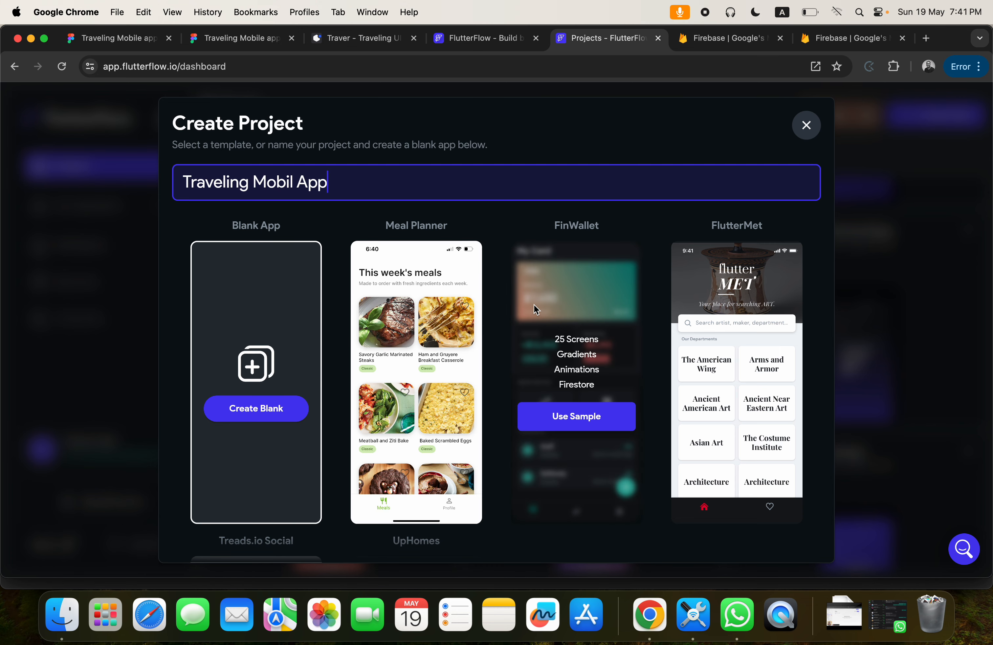
scroll(681, 360, "down", 5)
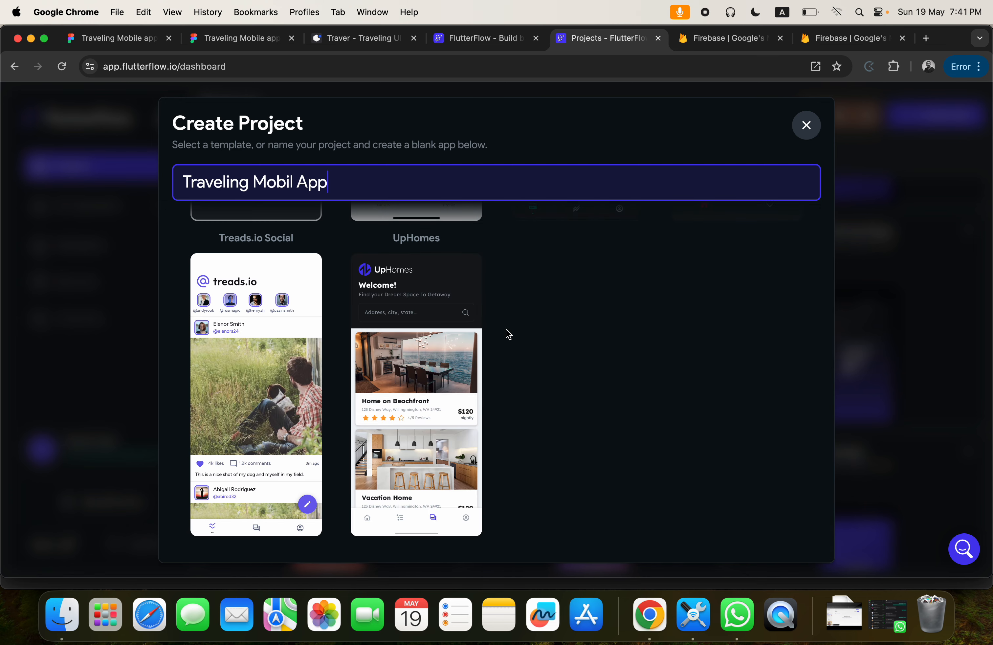
scroll(505, 333, "up", 5)
left_click(242, 418)
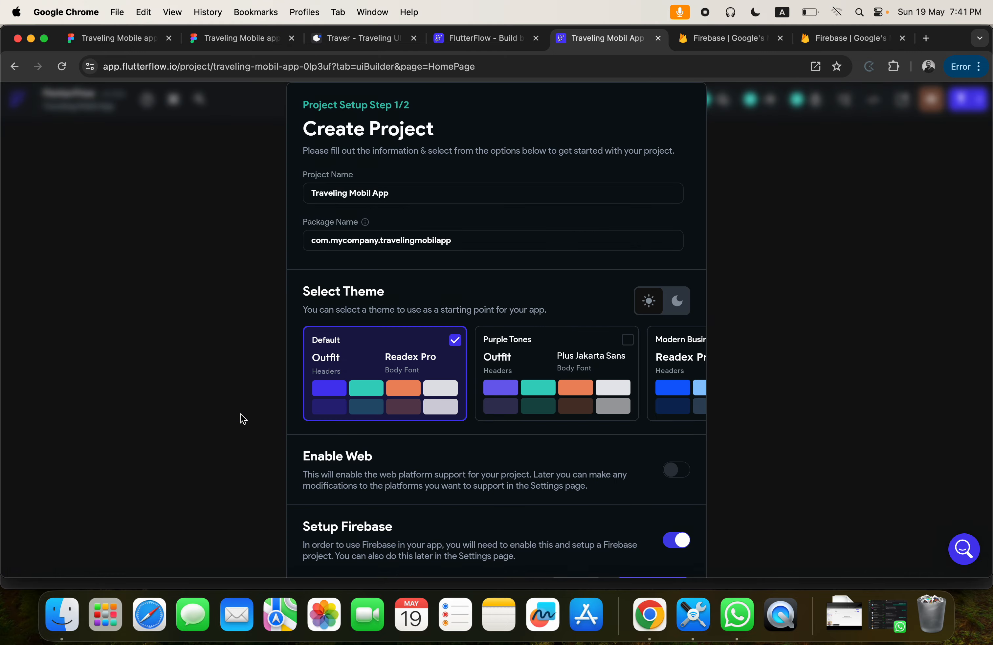
Keep the Default theme, turn off Setup Firebase, glance at the Firebase website and start building the project.
scroll(542, 373, "right", 2)
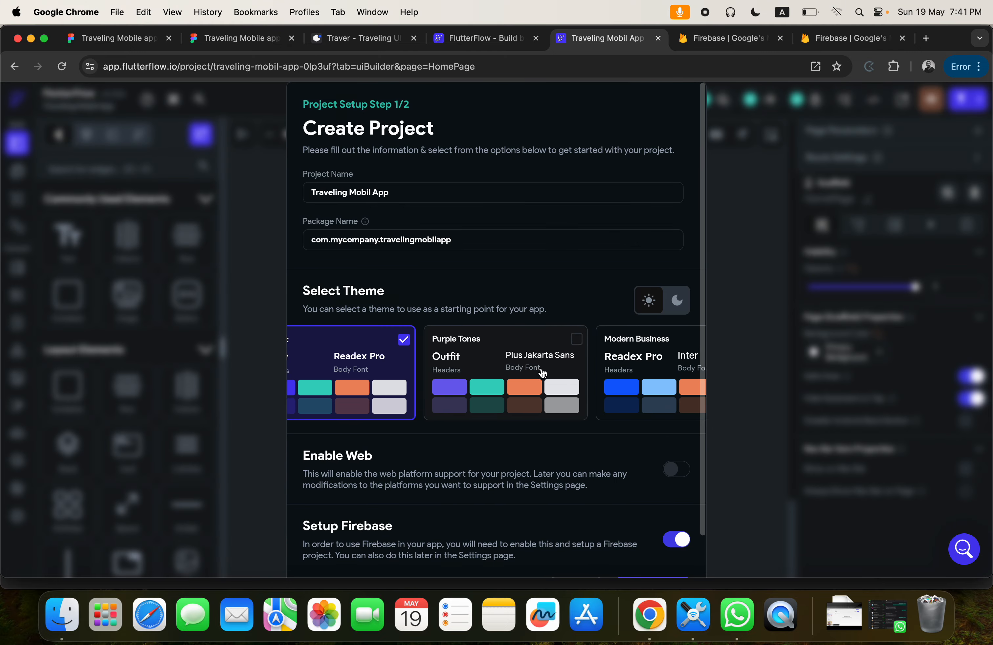
scroll(542, 373, "left", 2)
scroll(542, 373, "down", 1)
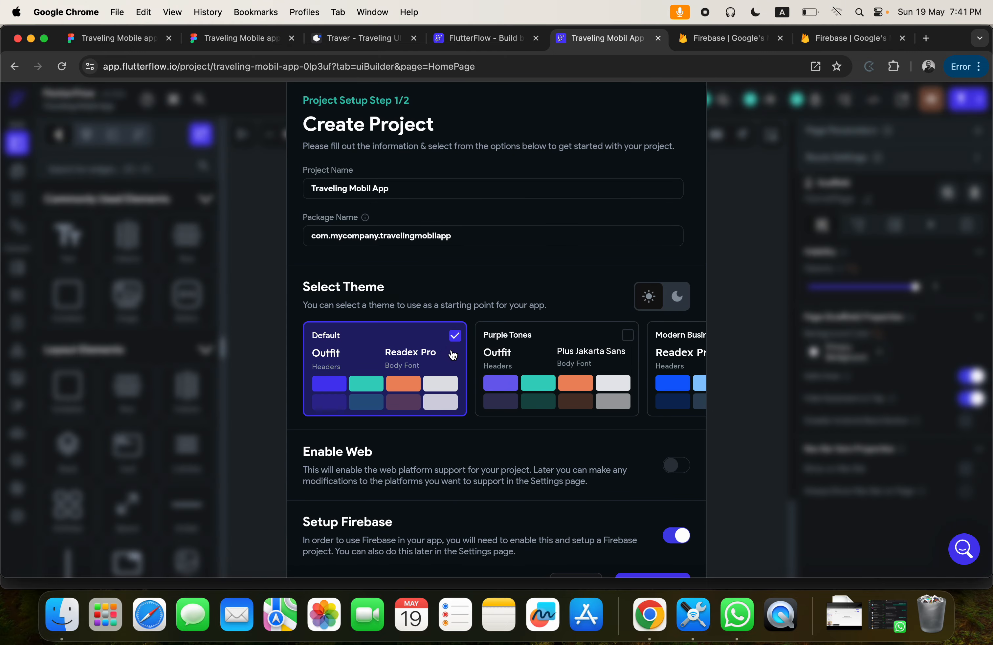
scroll(522, 444, "down", 2)
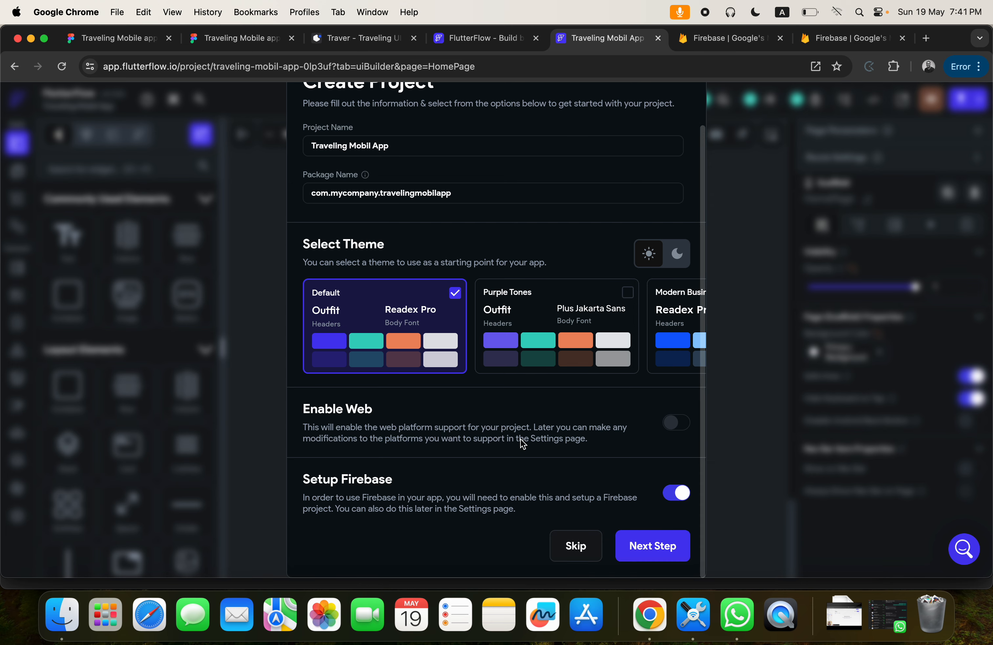
left_click(670, 499)
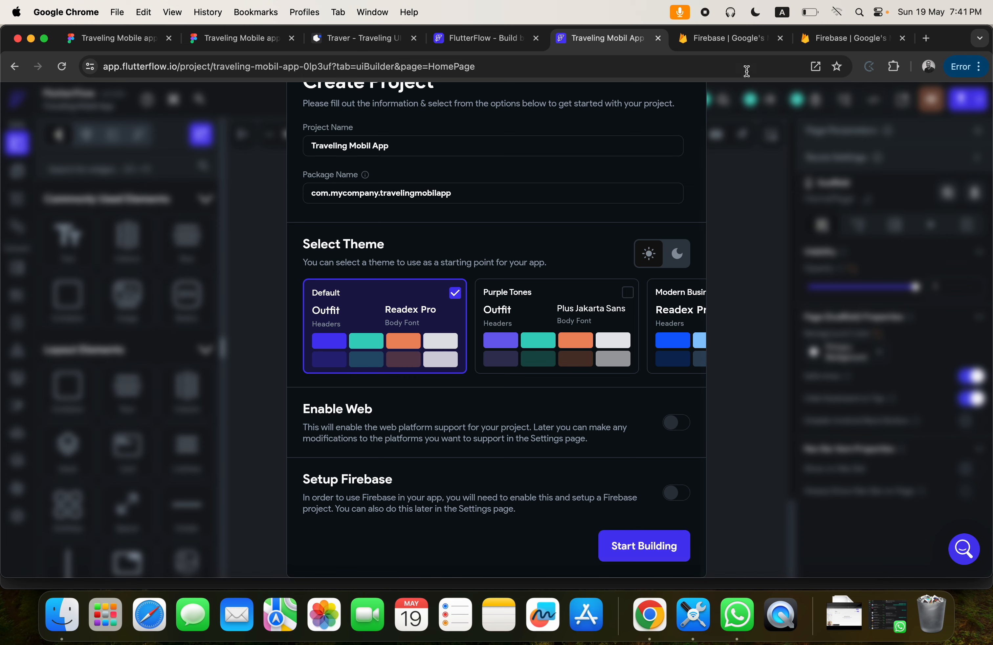
left_click(737, 41)
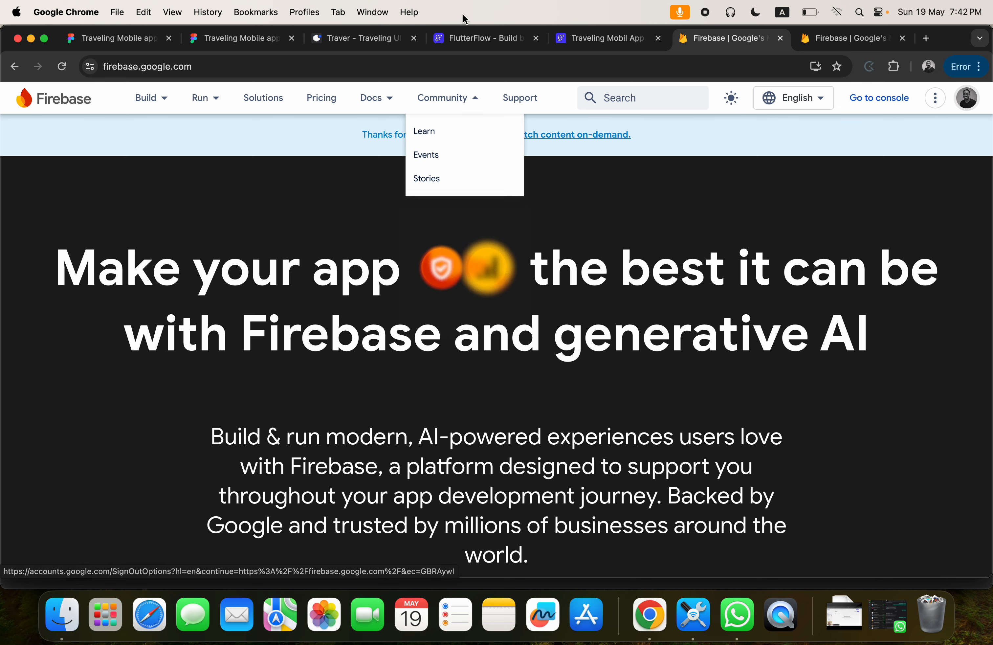
left_click(598, 38)
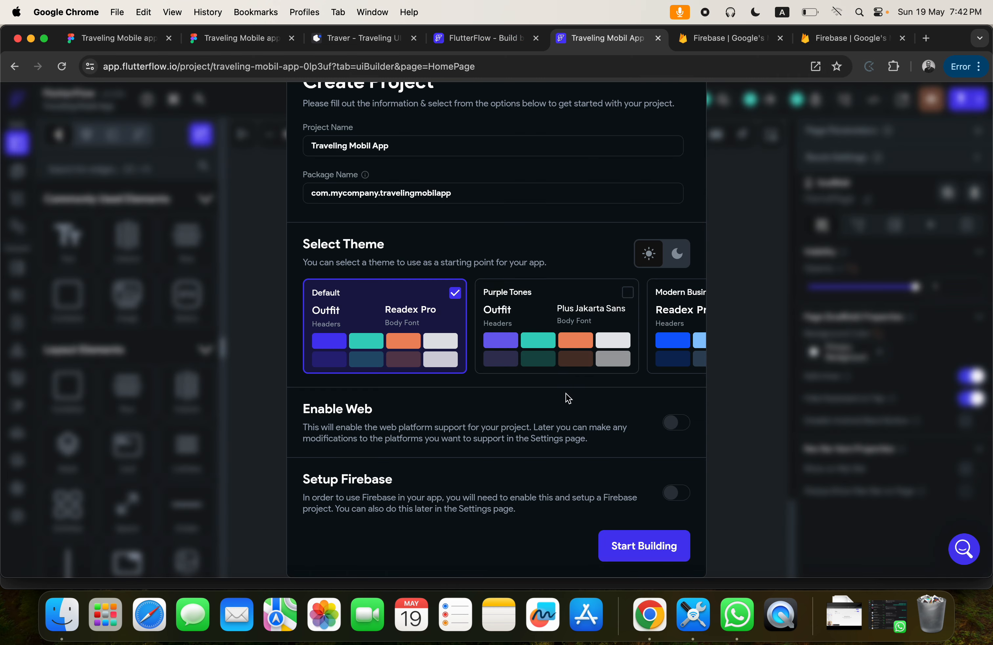
left_click(630, 543)
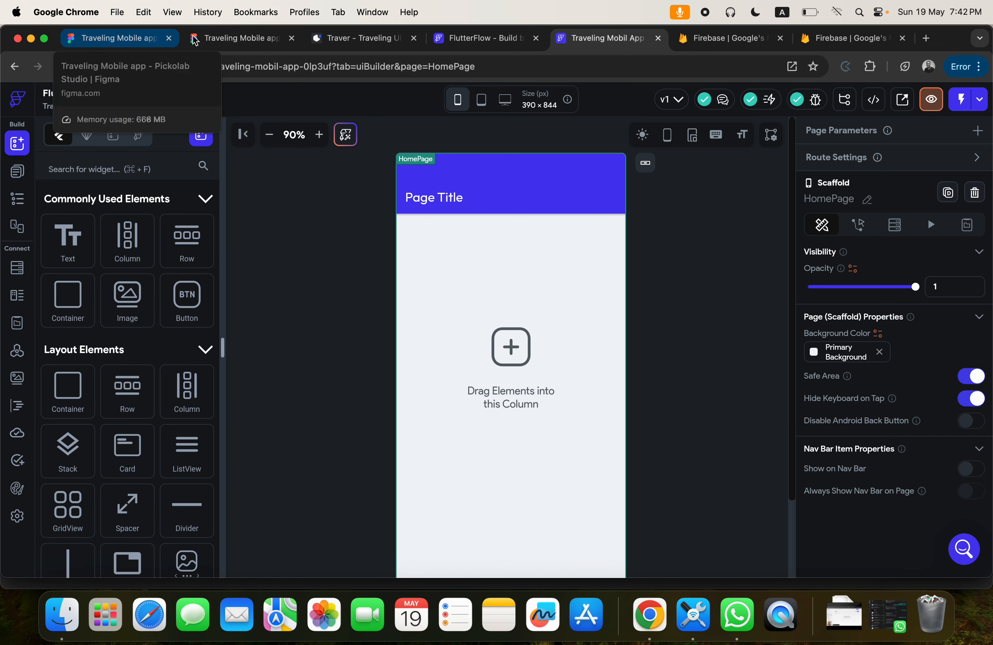
Check the splashscreen design in Figma, close the FlutterFlow marketing site and return to the new project.
left_click(226, 41)
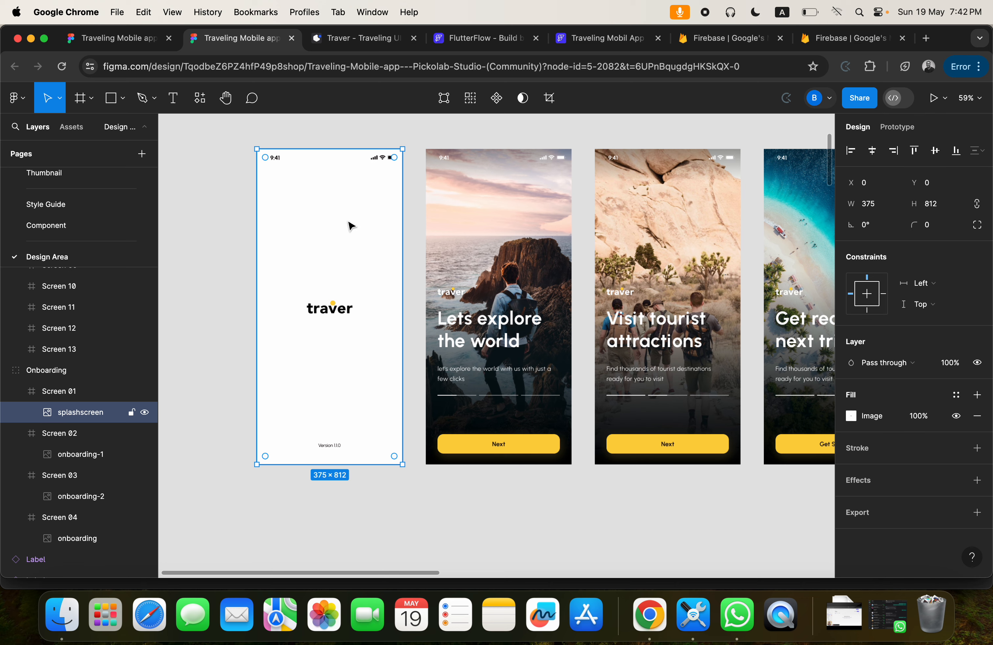
left_click(487, 38)
left_click(537, 39)
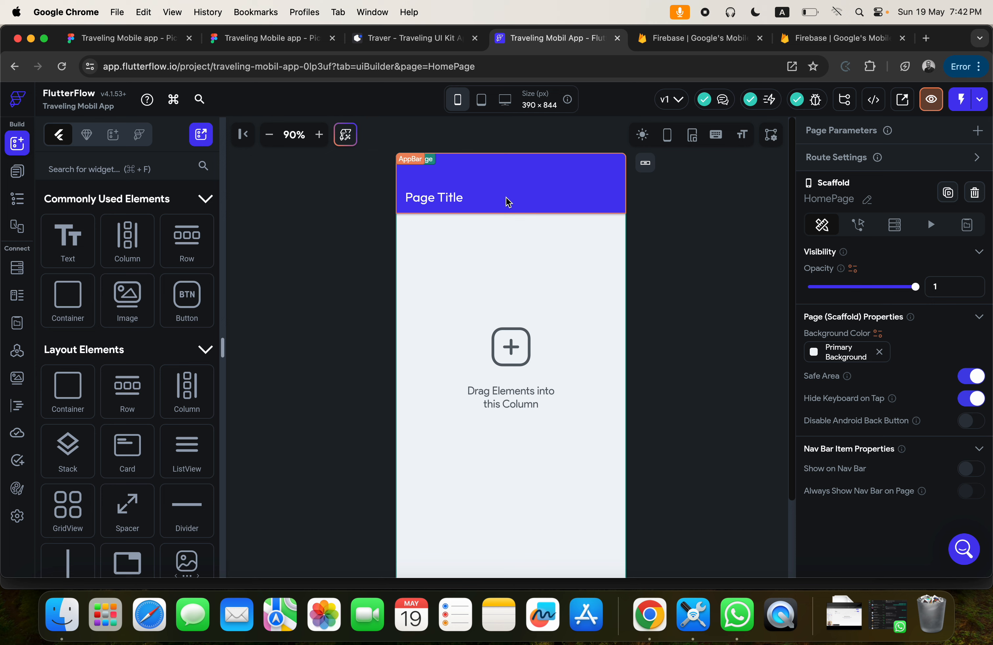
Look through the project's page list, widget tree, Firestore, App Values and Data Types sections, ending on the page list.
left_click(16, 180)
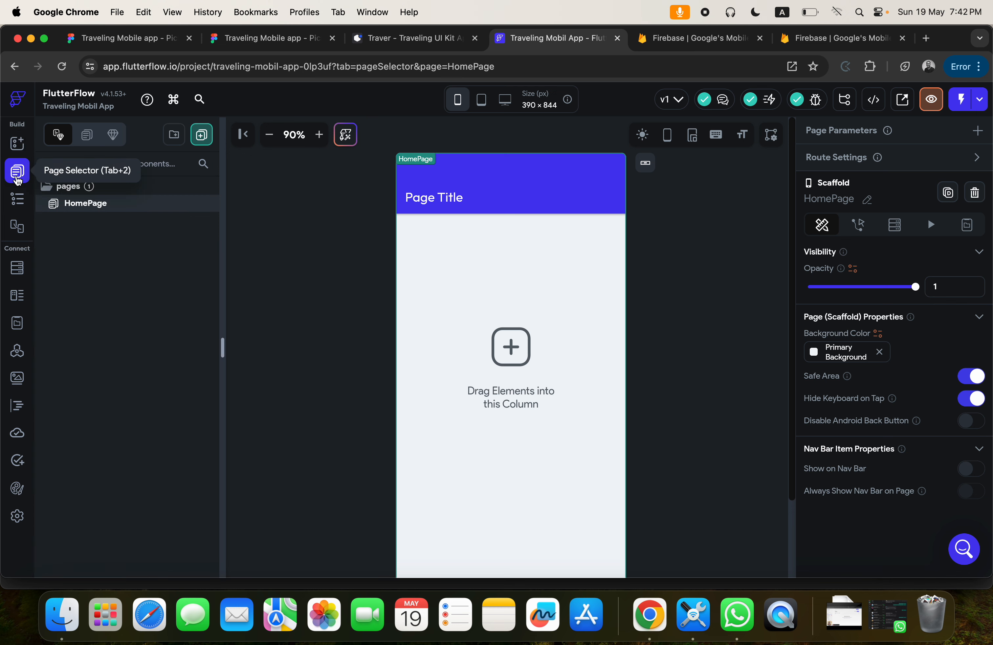
left_click(17, 202)
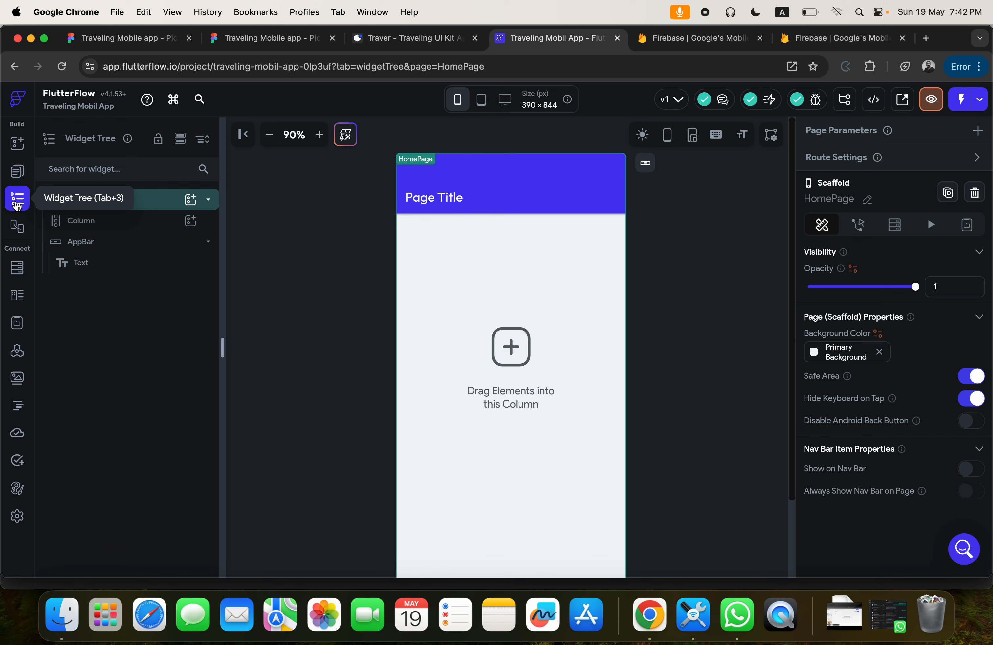
left_click(21, 268)
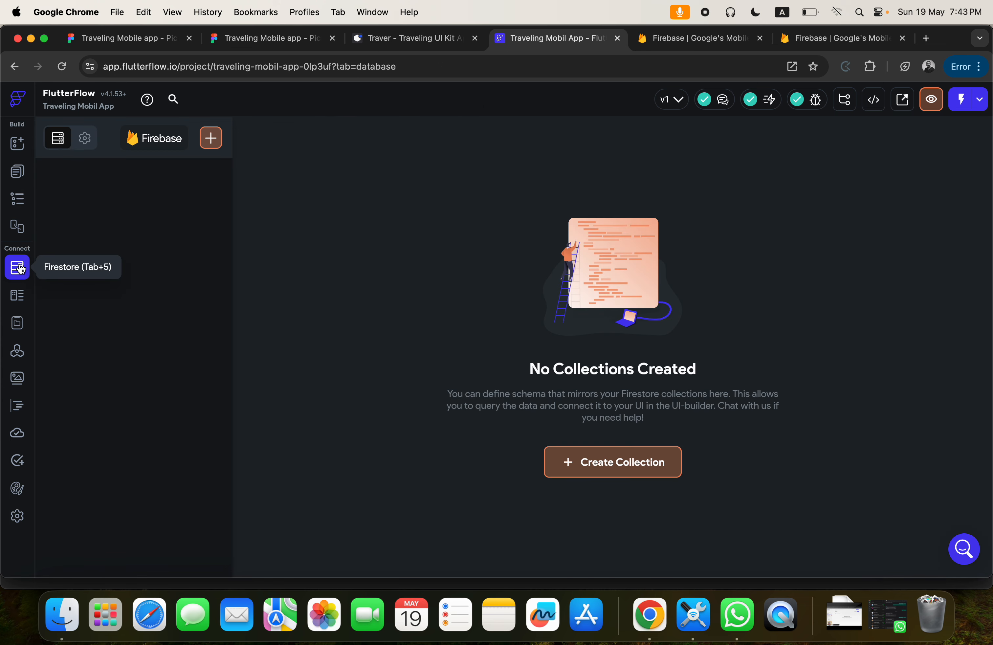
left_click(17, 323)
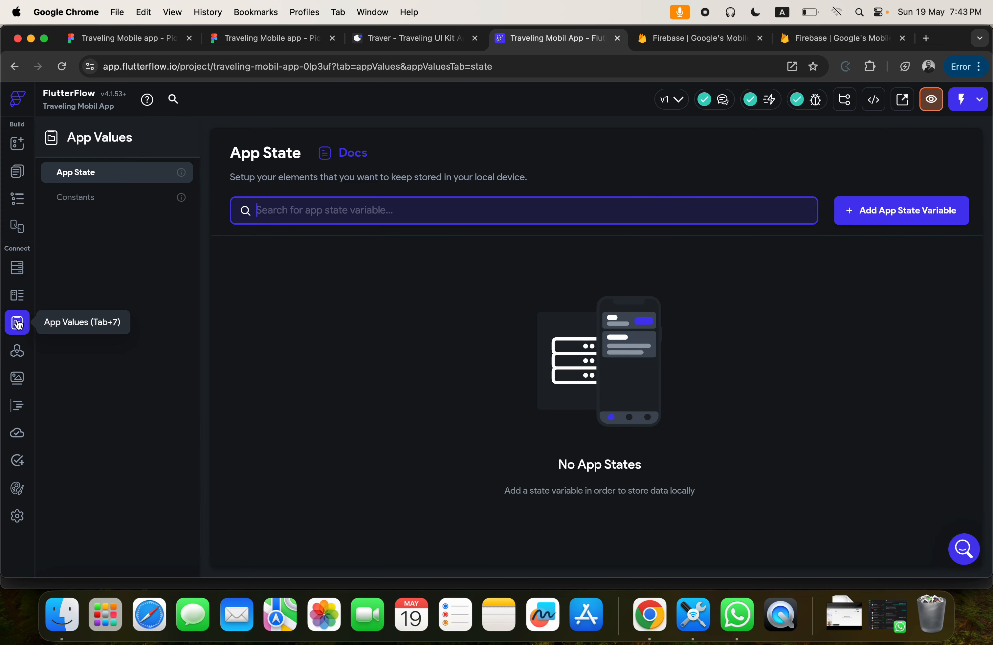
left_click(17, 298)
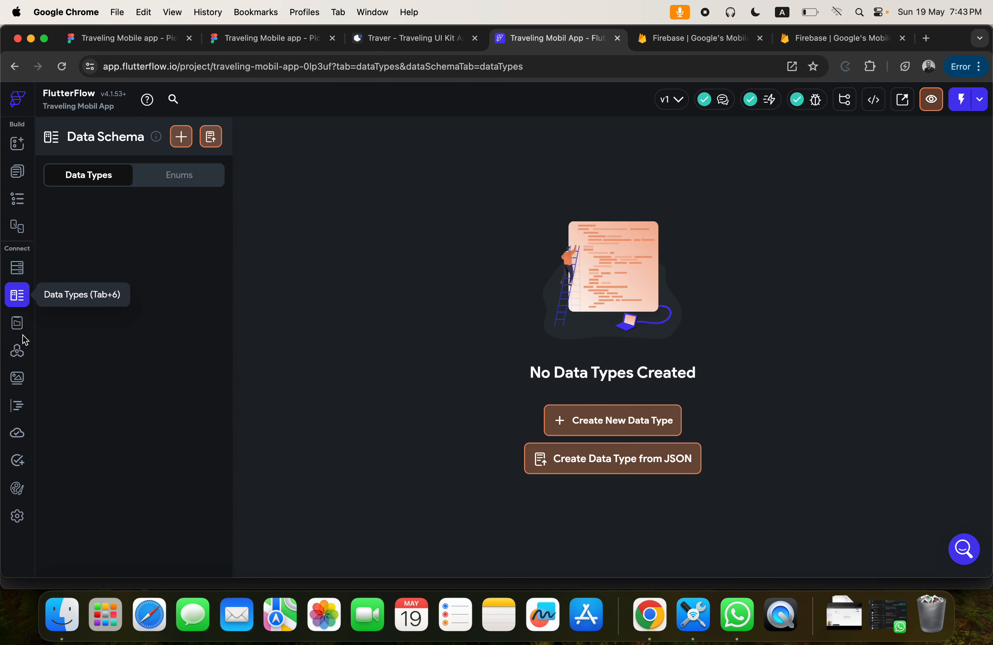
left_click(17, 176)
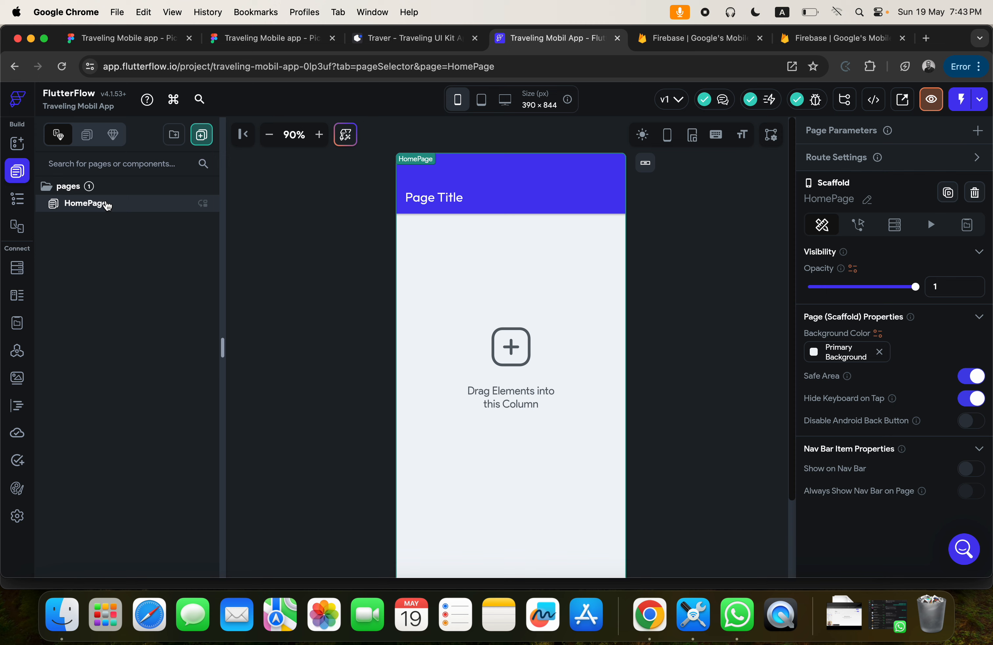
Check the splash screen design in Figma and rename the HomePage page as "splash" in FlutterFlow.
left_click(225, 43)
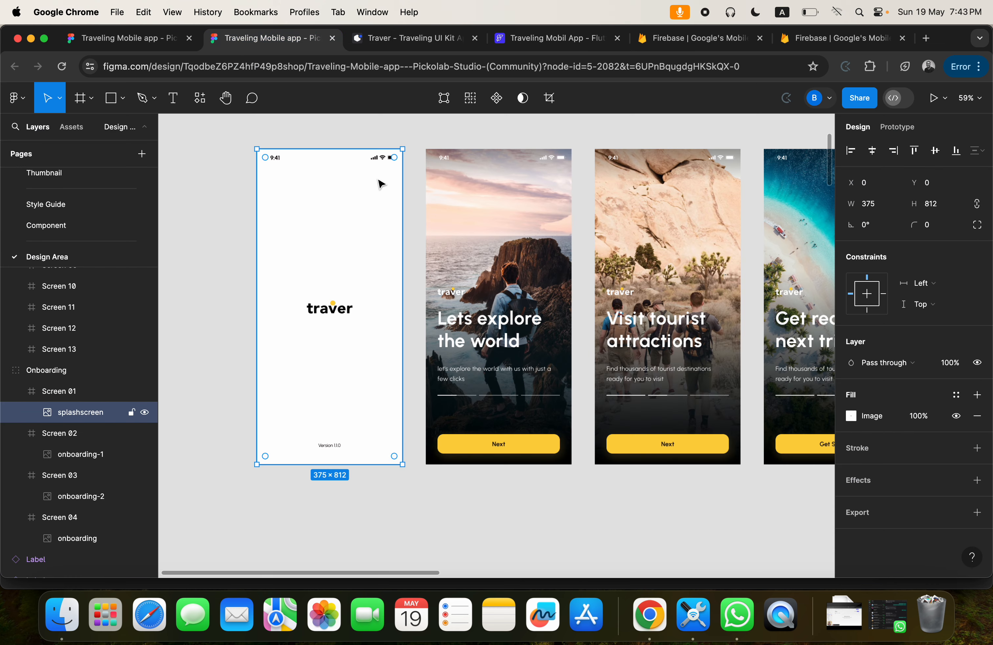
left_click(543, 38)
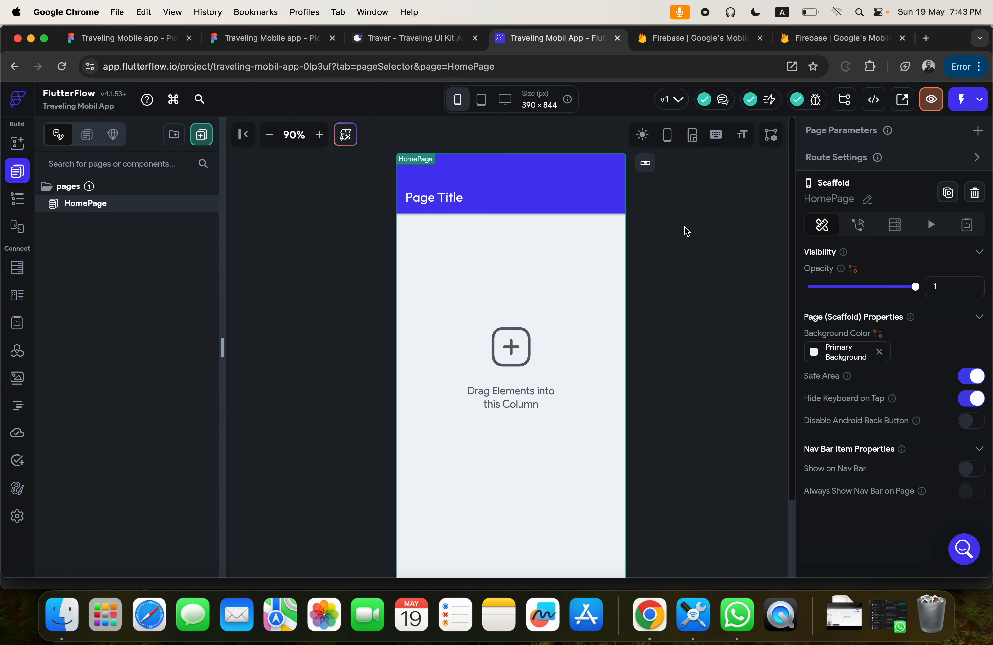
left_click(92, 202)
left_click(868, 199)
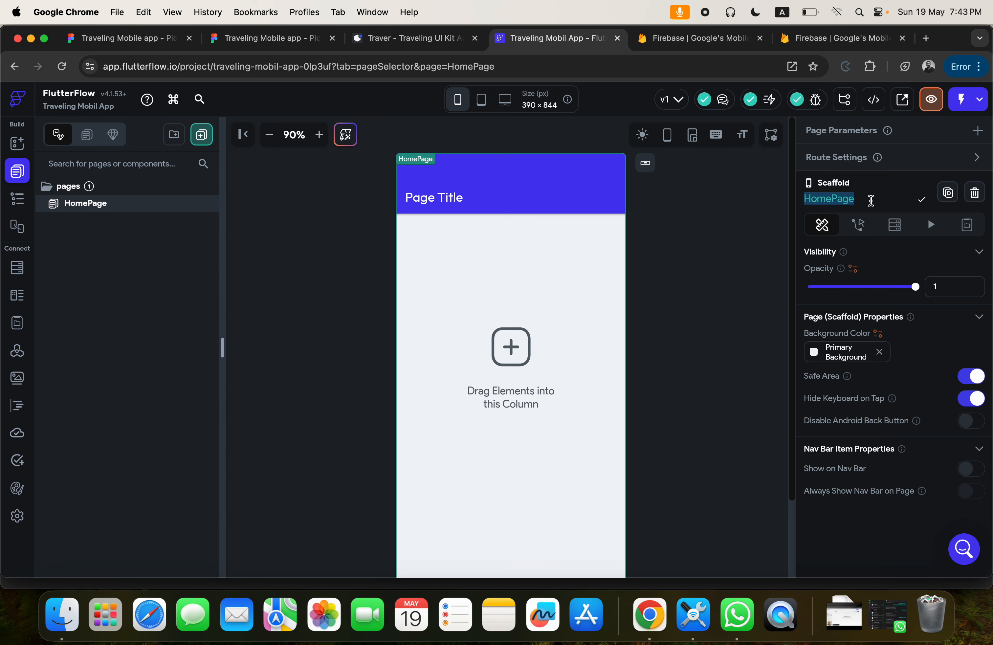
key("BackSpace")
type("spl")
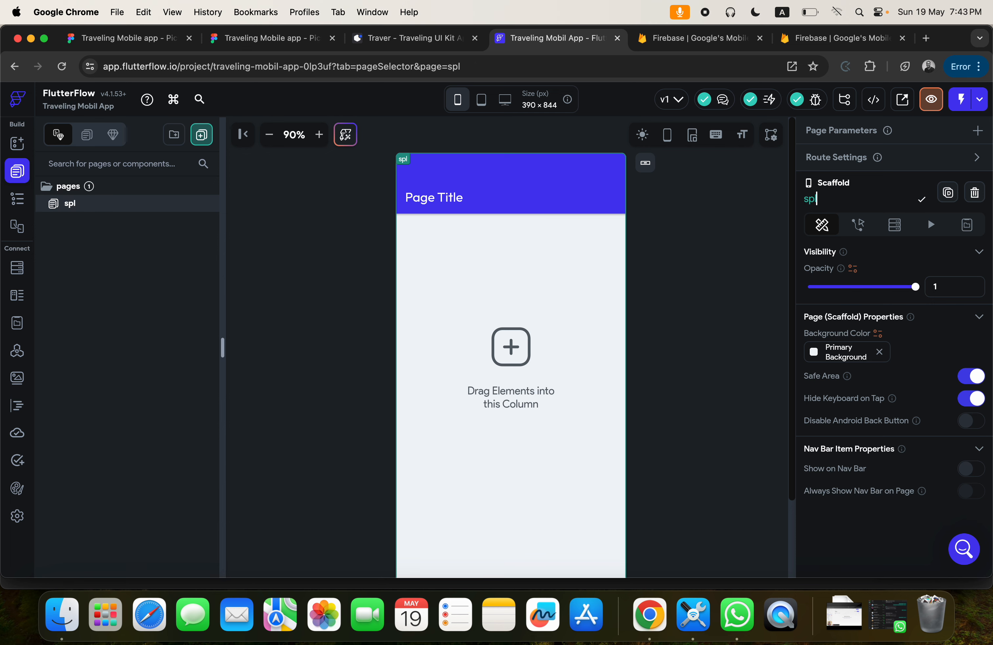
type("ash")
key("Return")
Inspect the splash page's AppBar, scaffold and Column in the widget tree with the canvas at 80%.
left_click(481, 172)
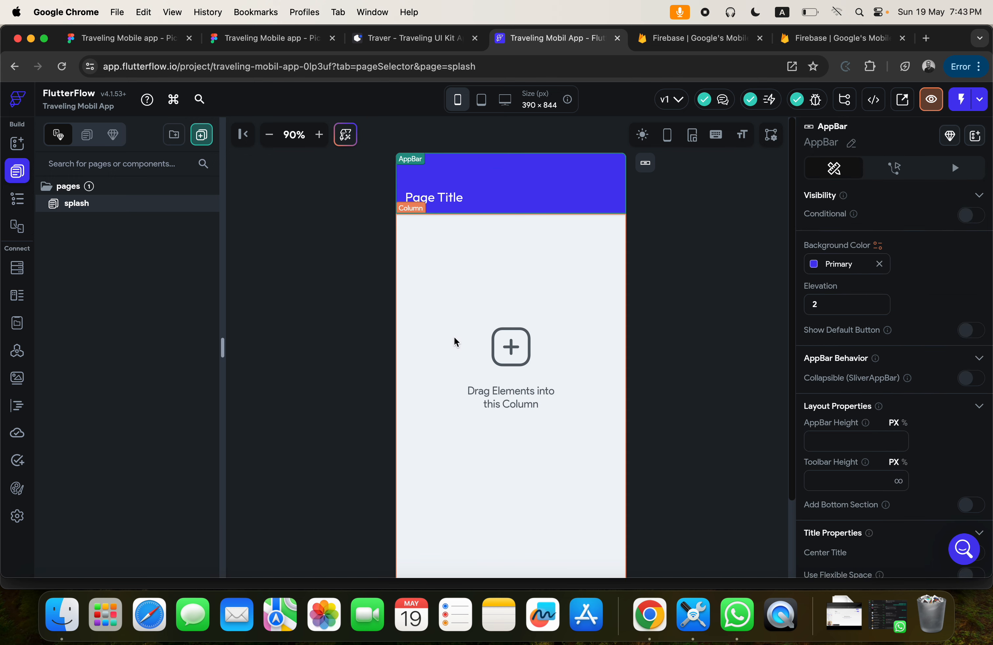
left_click(19, 200)
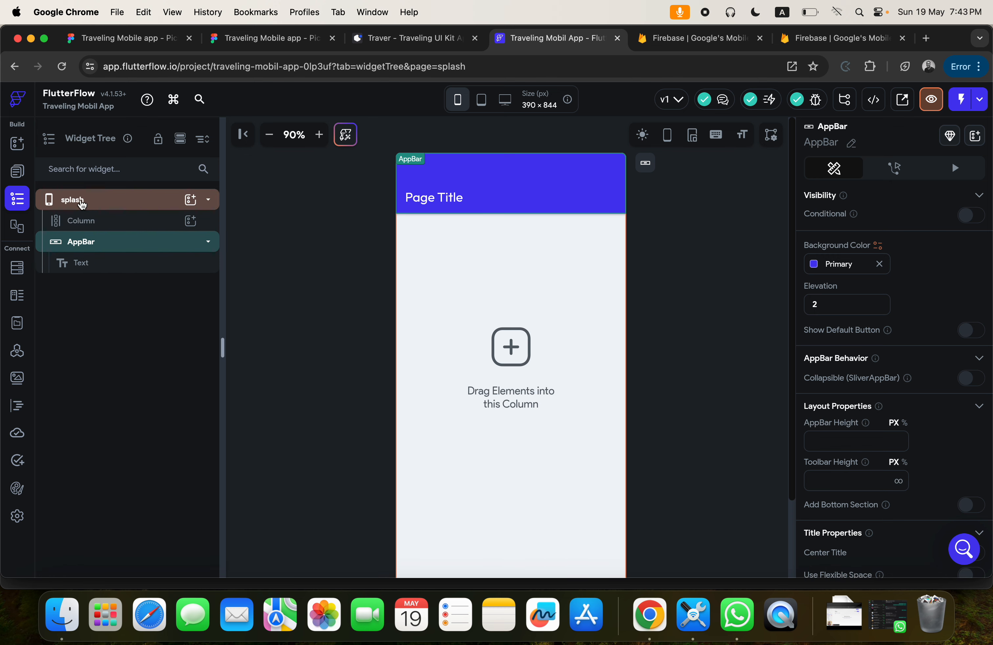
left_click(107, 205)
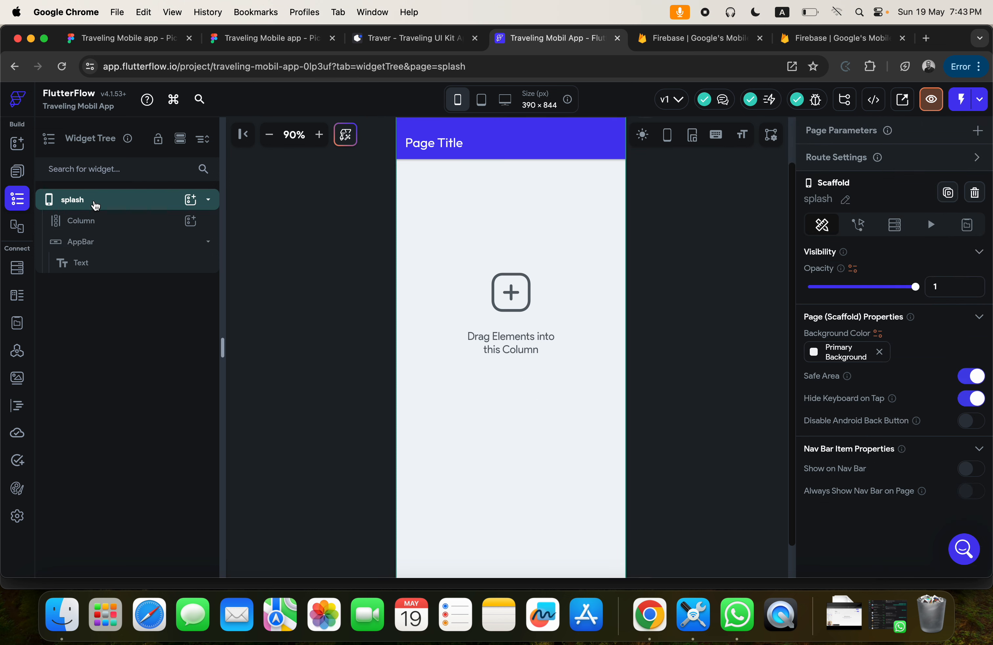
left_click(270, 136)
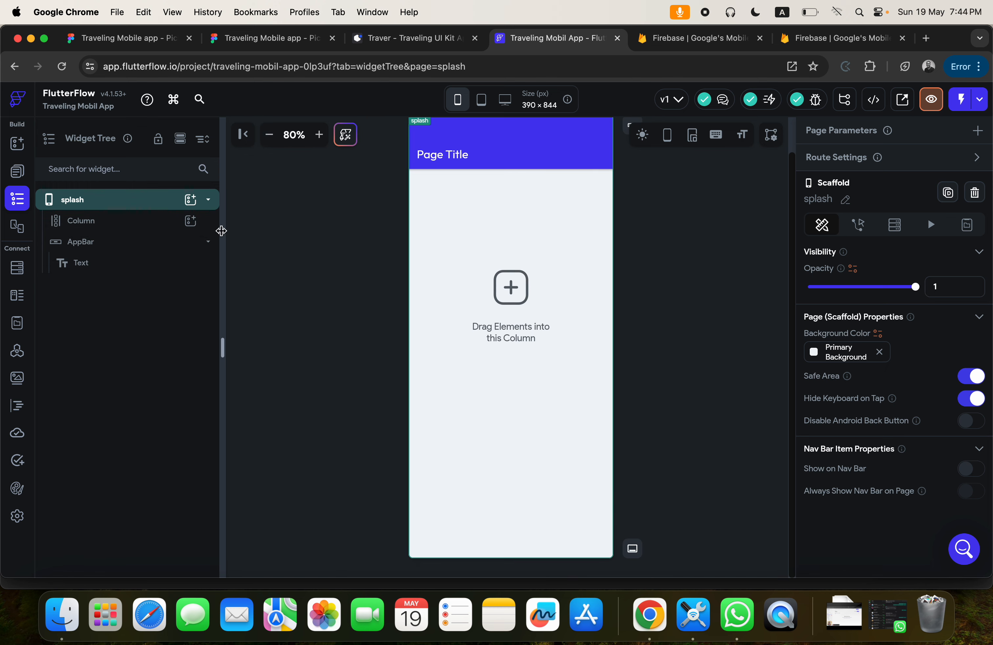
left_click(75, 223)
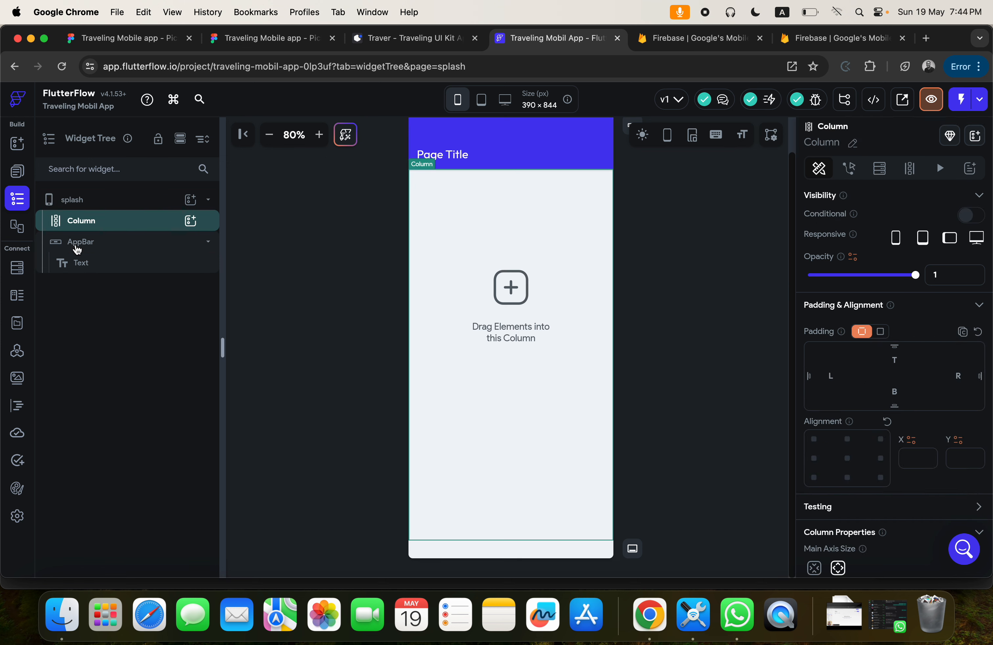
Check the splash screen design in Figma, then delete the AppBar from the splash page in FlutterFlow.
left_click(70, 247)
left_click(70, 247)
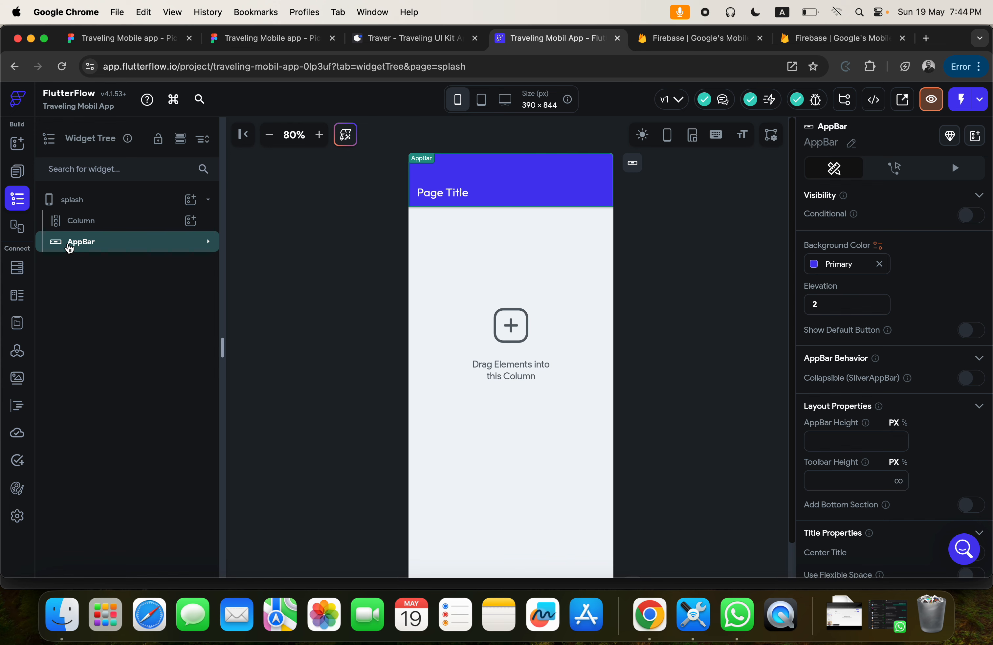
left_click(248, 47)
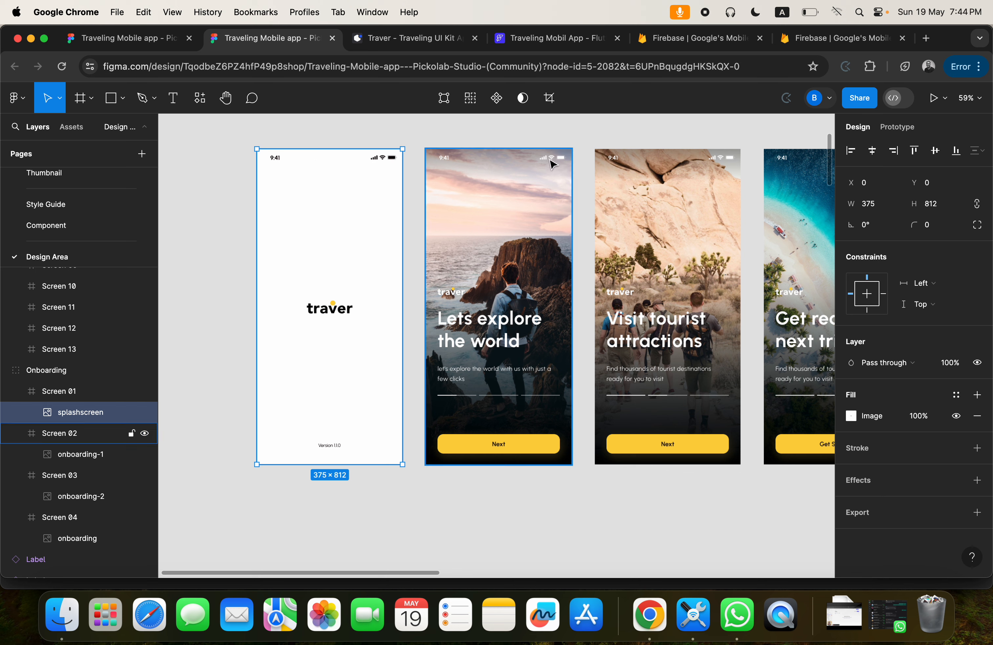
left_click(531, 38)
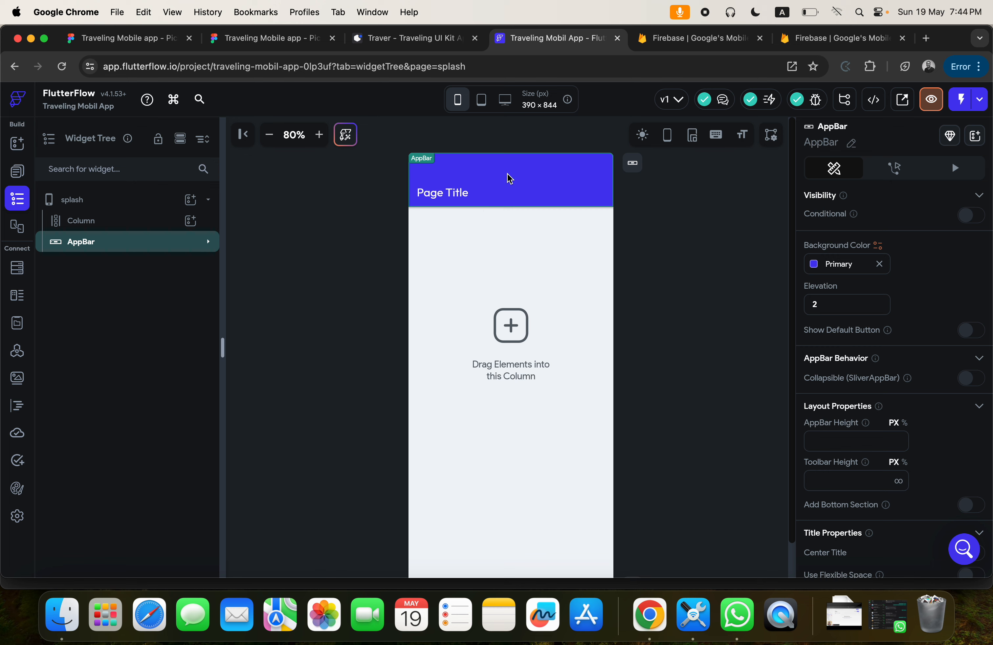
left_click(270, 134)
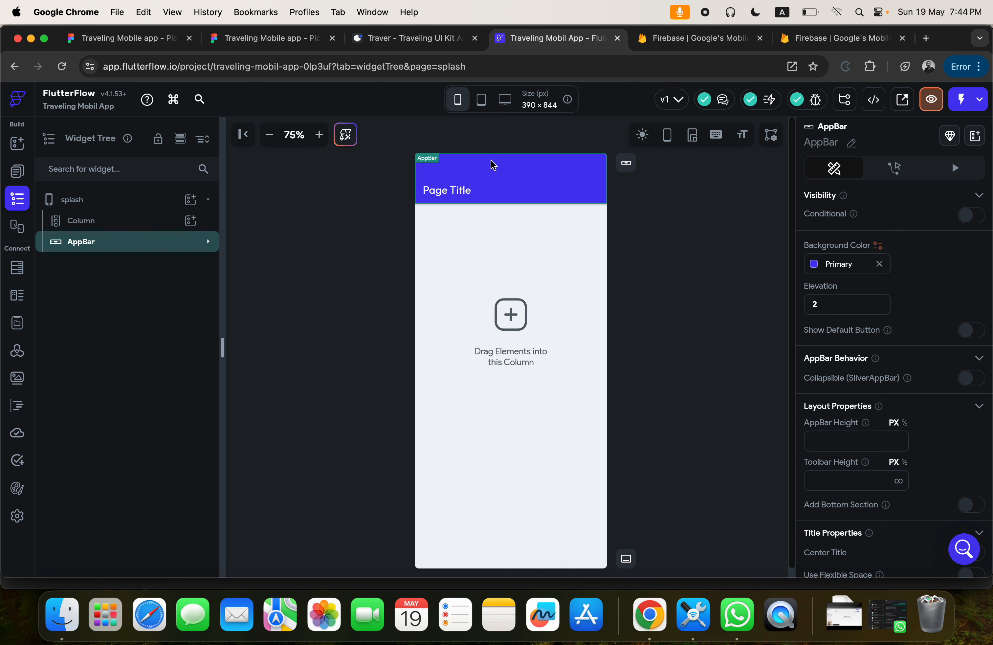
key("BackSpace")
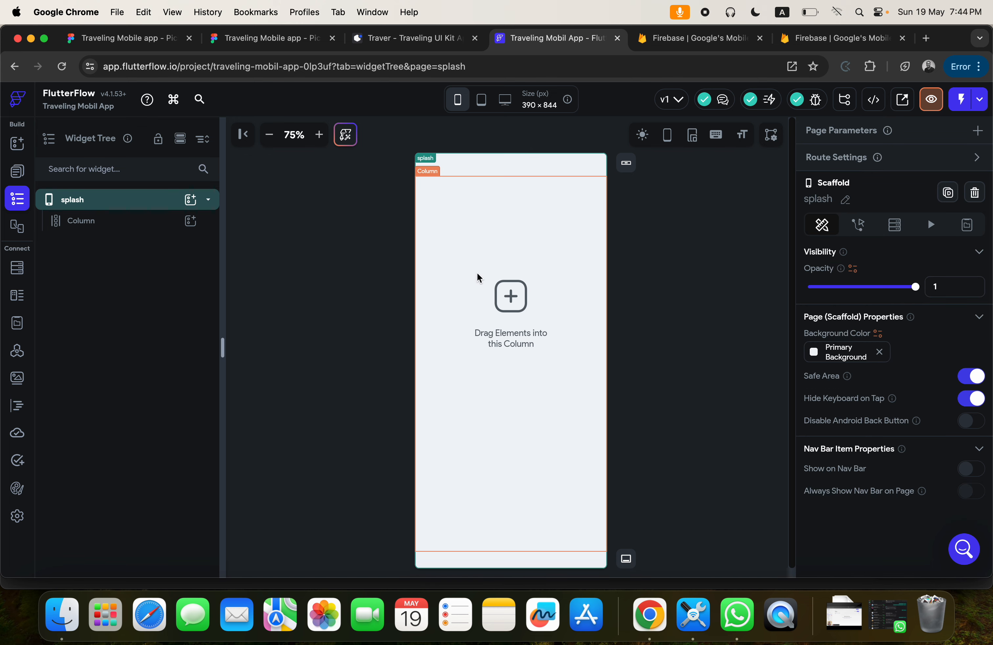
Try adding a Row inside the splash page's Column, compare it with the Figma splash screen and remove it.
left_click(477, 302)
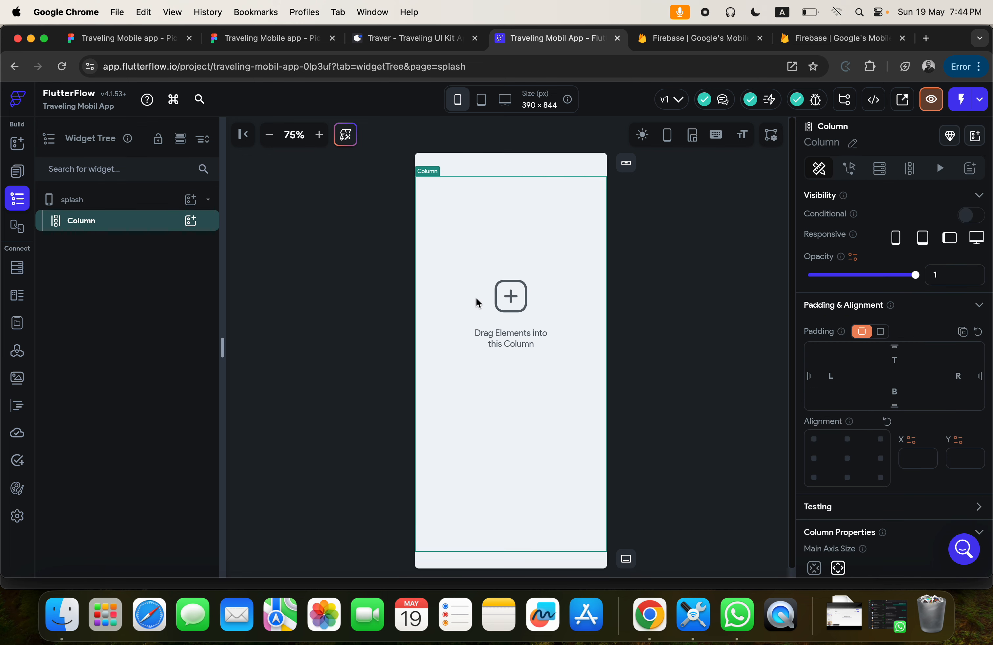
left_click(89, 205)
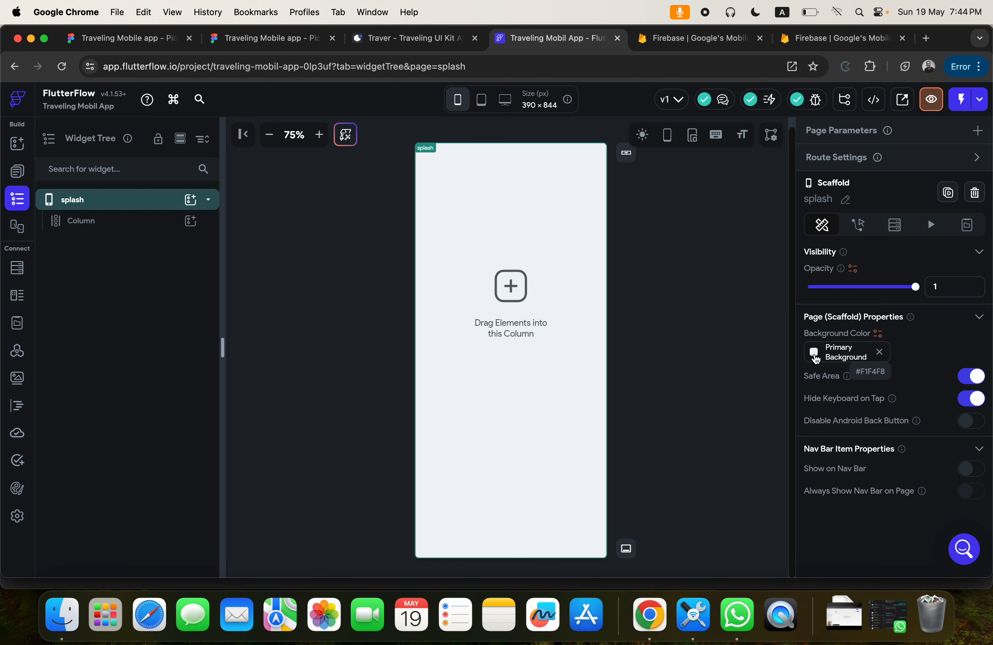
left_click(505, 326)
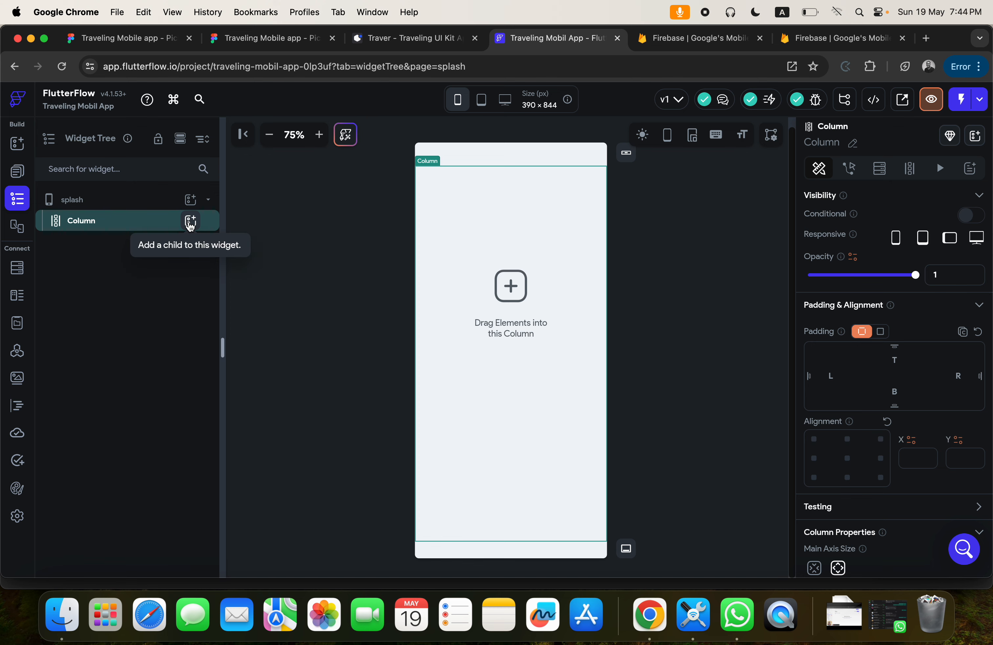
left_click(190, 222)
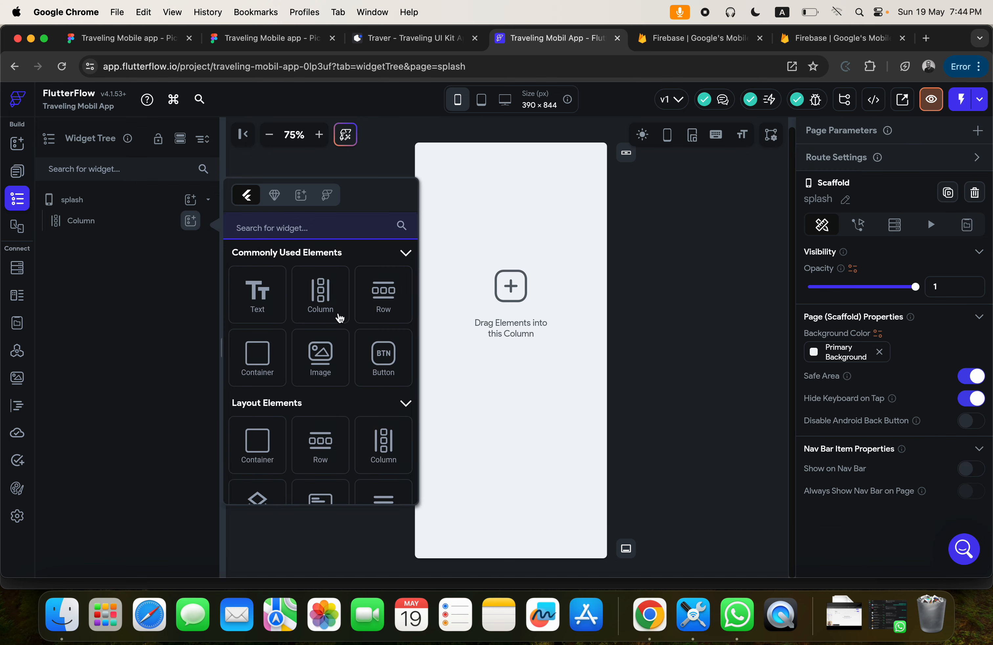
left_click(385, 298)
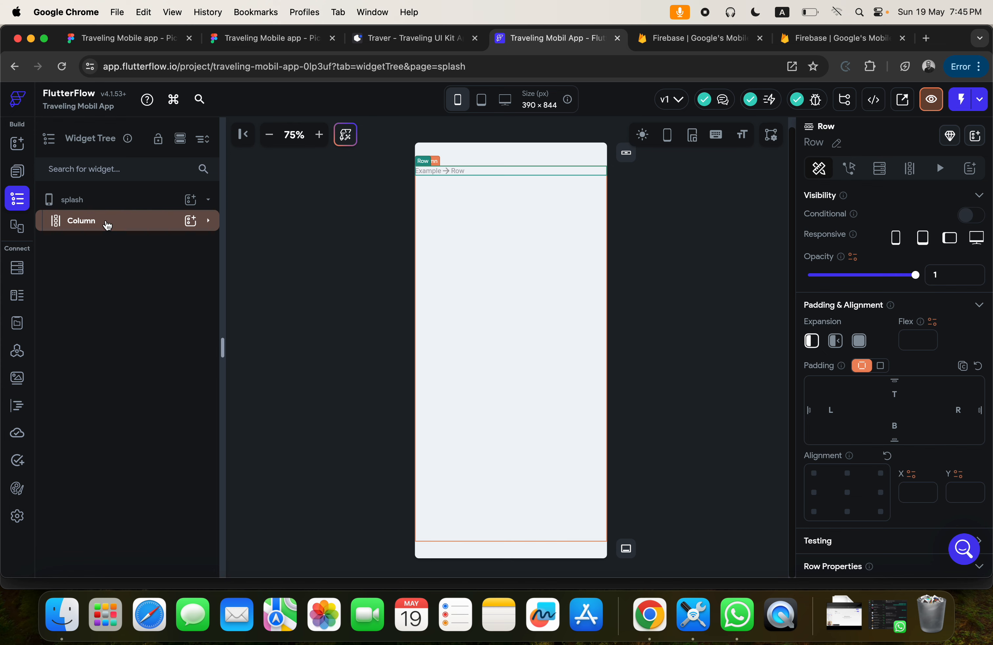
left_click(243, 38)
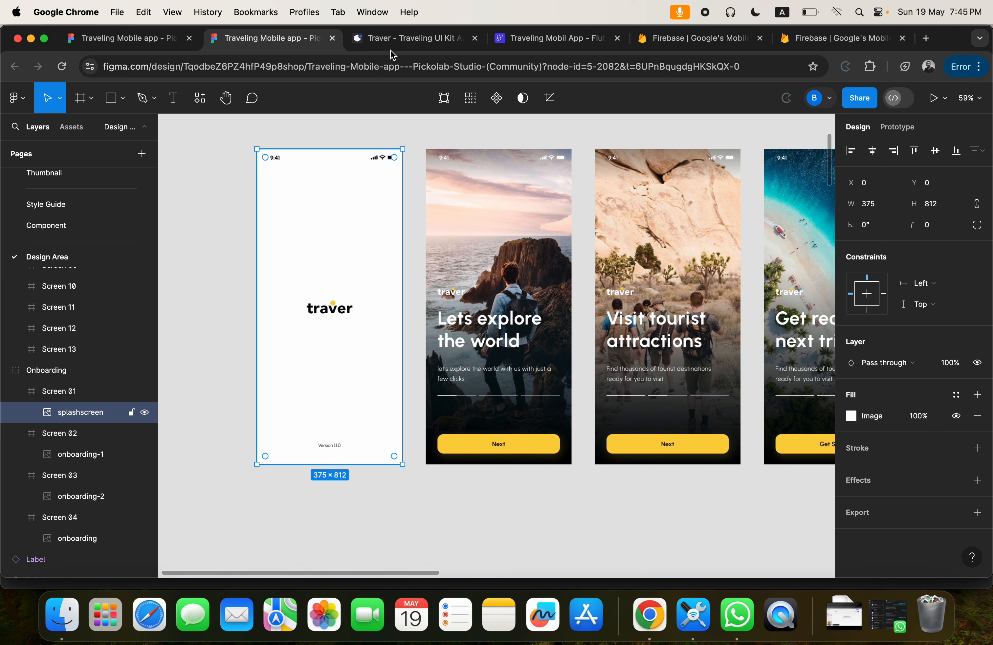
left_click(503, 38)
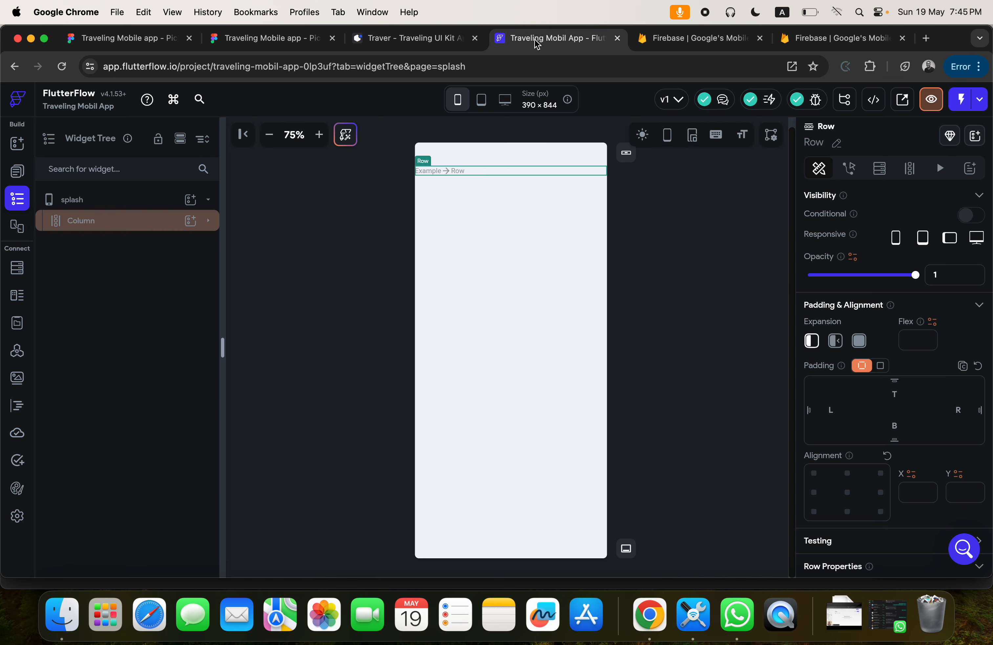
left_click(457, 175)
key("BackSpace")
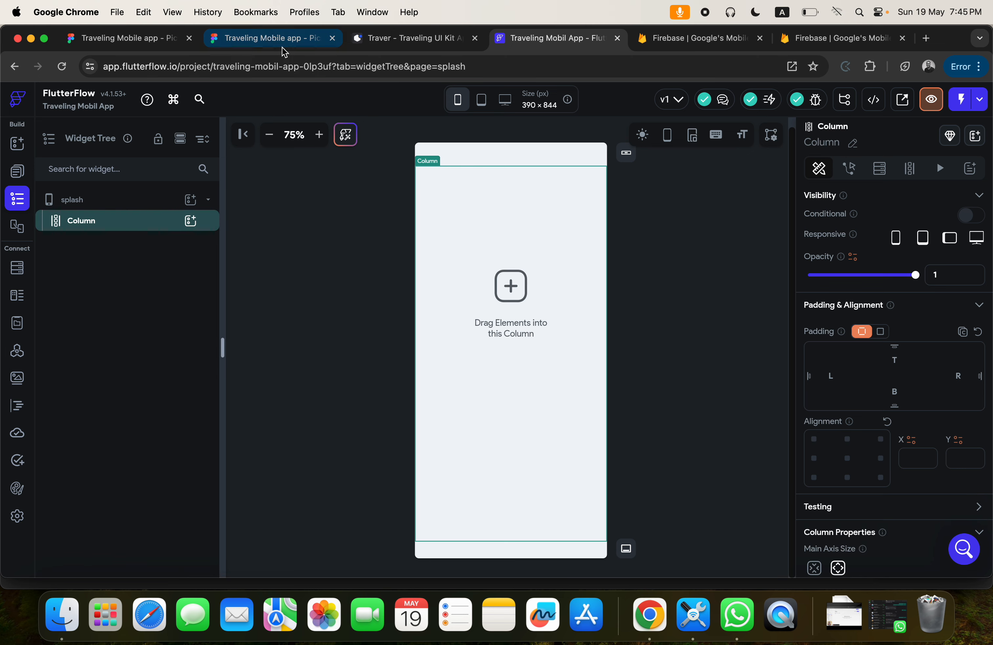
Switch to Figma, find the Traver logo on the Component page and select its black variant.
left_click(263, 39)
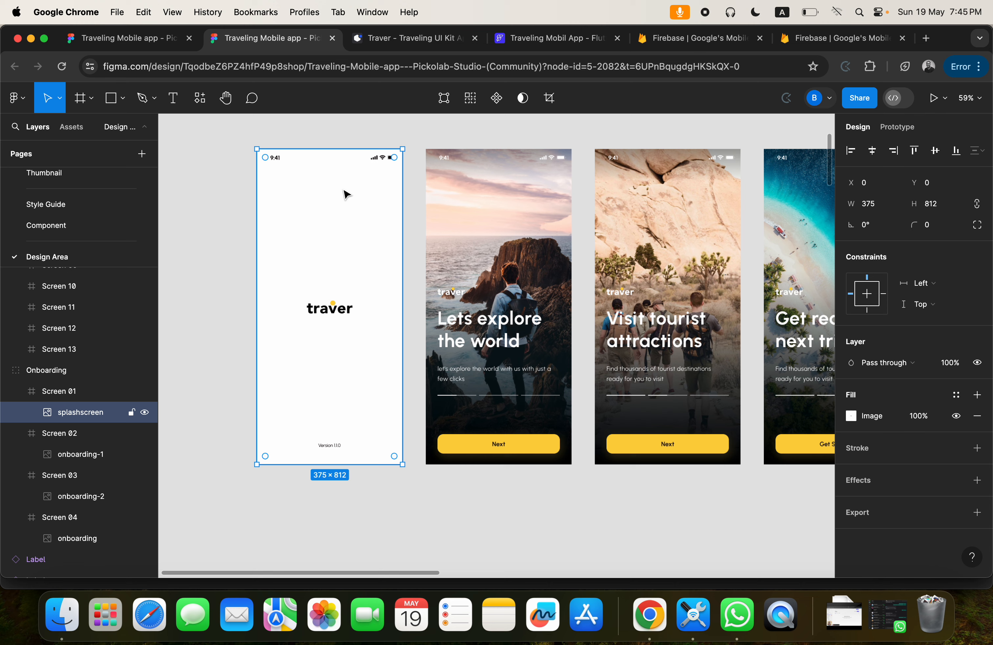
left_click(50, 225)
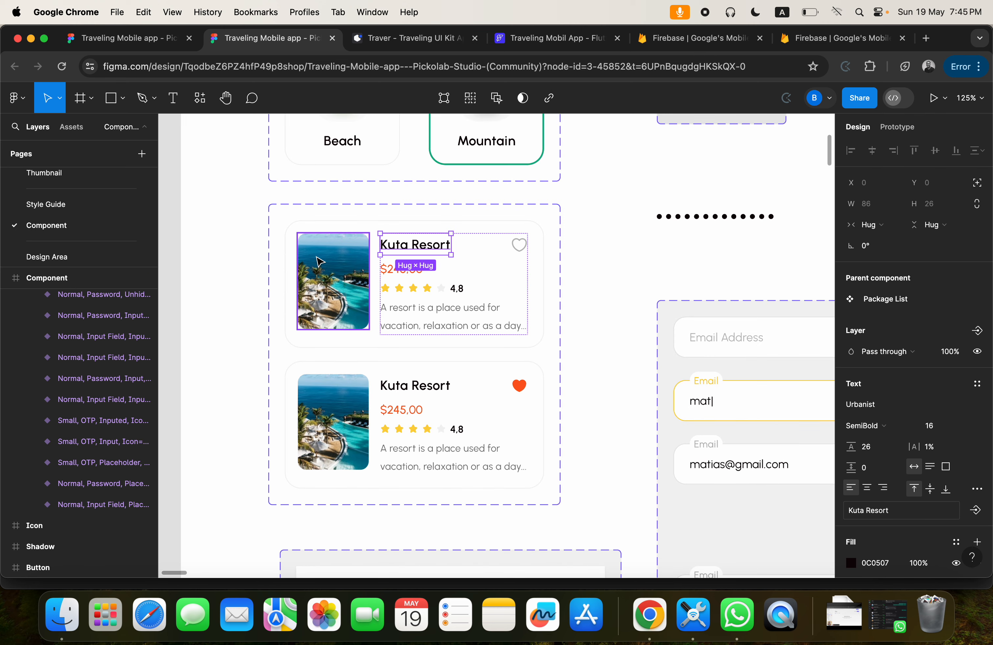
scroll(349, 275, "up", 10)
scroll(356, 262, "down", 4)
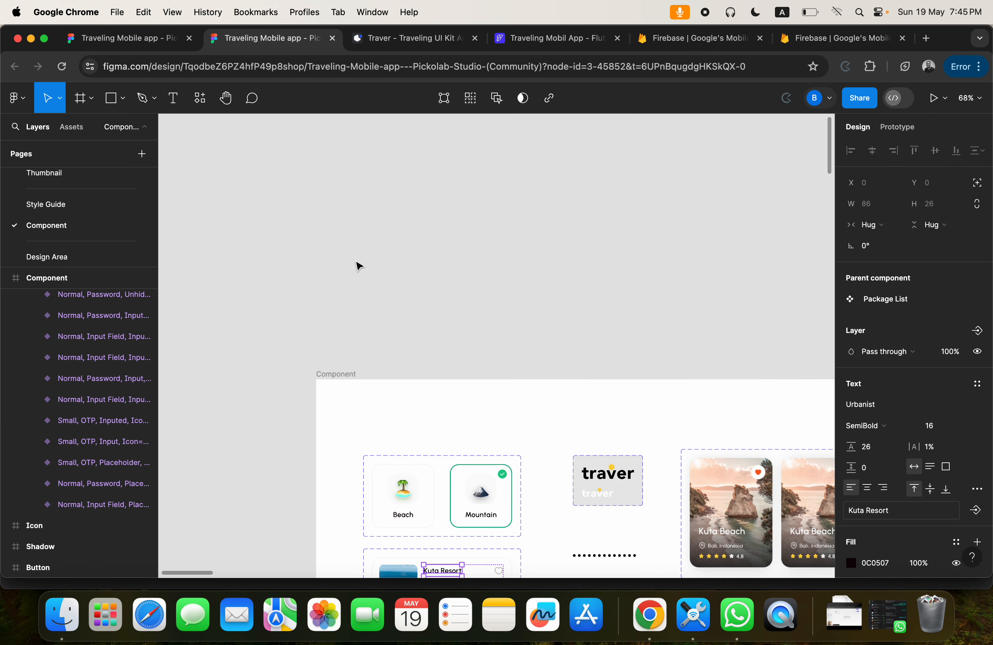
scroll(404, 218, "down", 6)
scroll(404, 217, "right", 3)
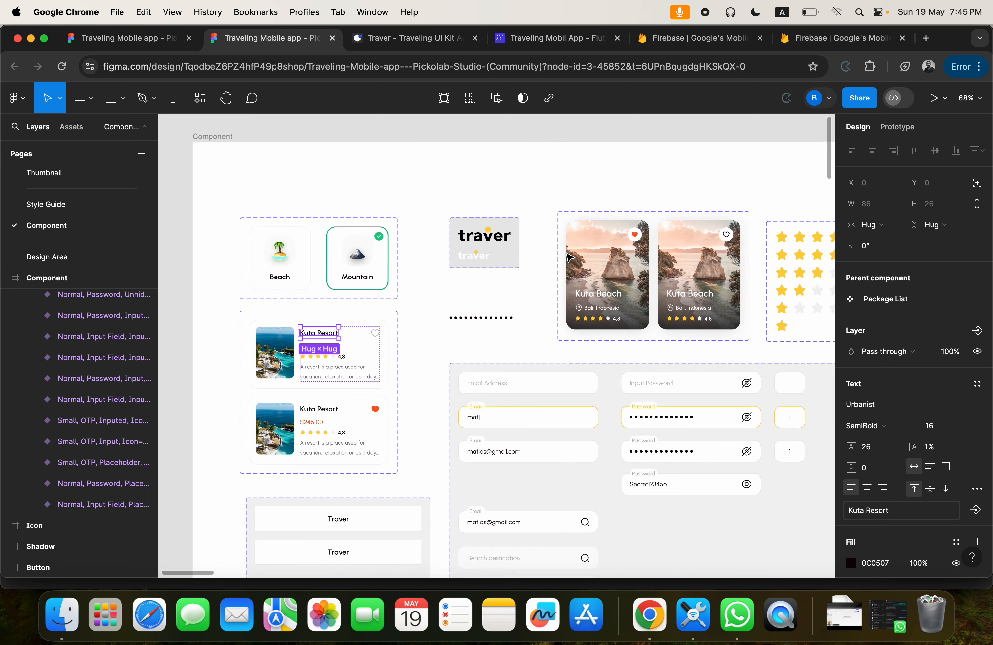
scroll(569, 256, "down", 1)
scroll(569, 256, "right", 1)
scroll(469, 230, "up", 5)
left_click(455, 224)
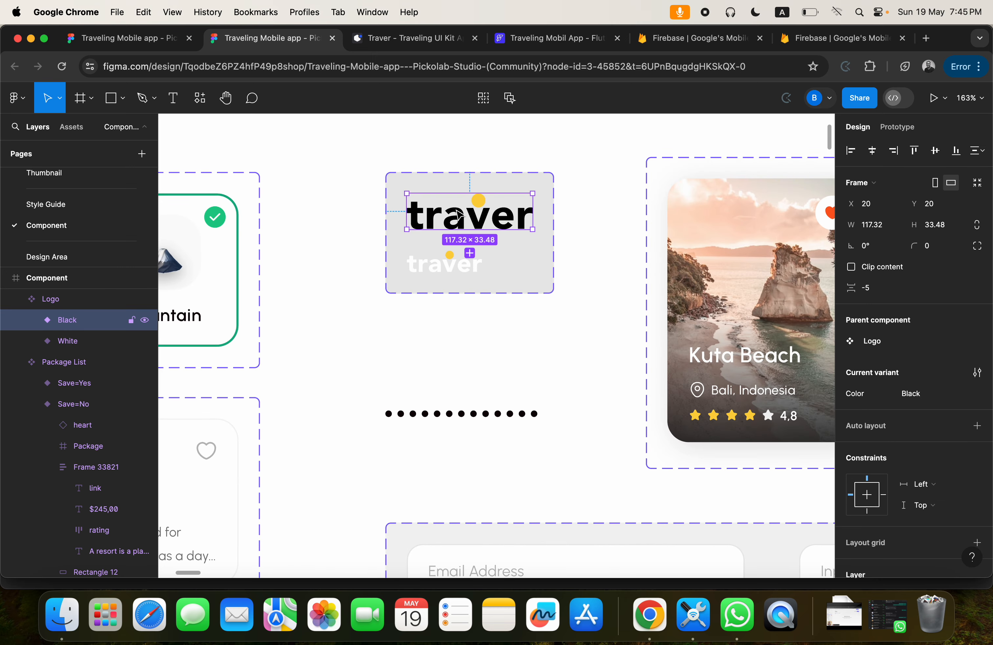
Export the black logo variant as a PNG at 2x scale and check its preview.
scroll(896, 458, "down", 7)
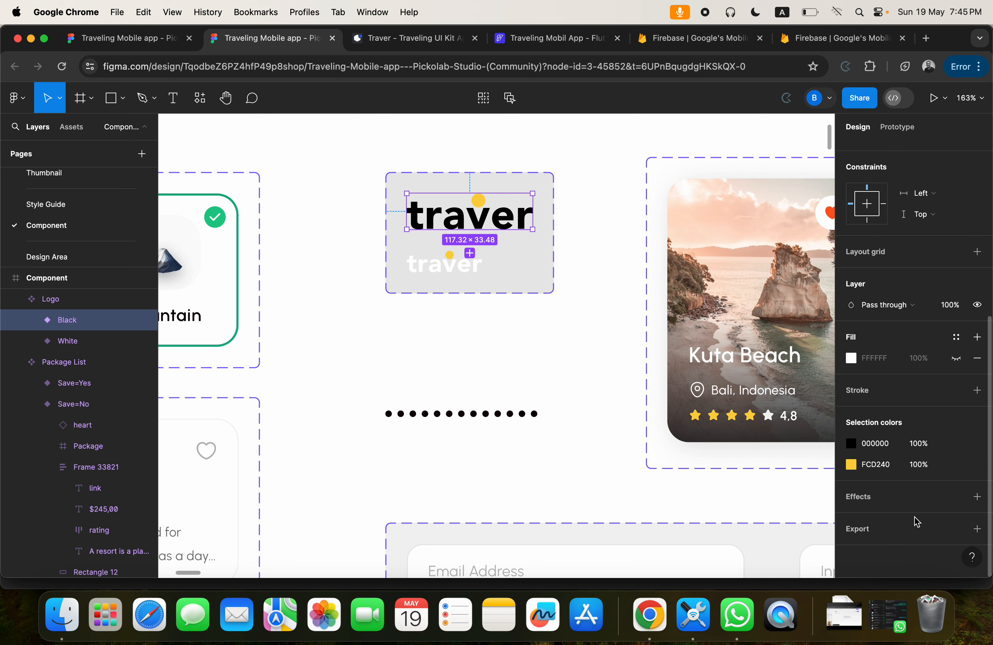
left_click(975, 531)
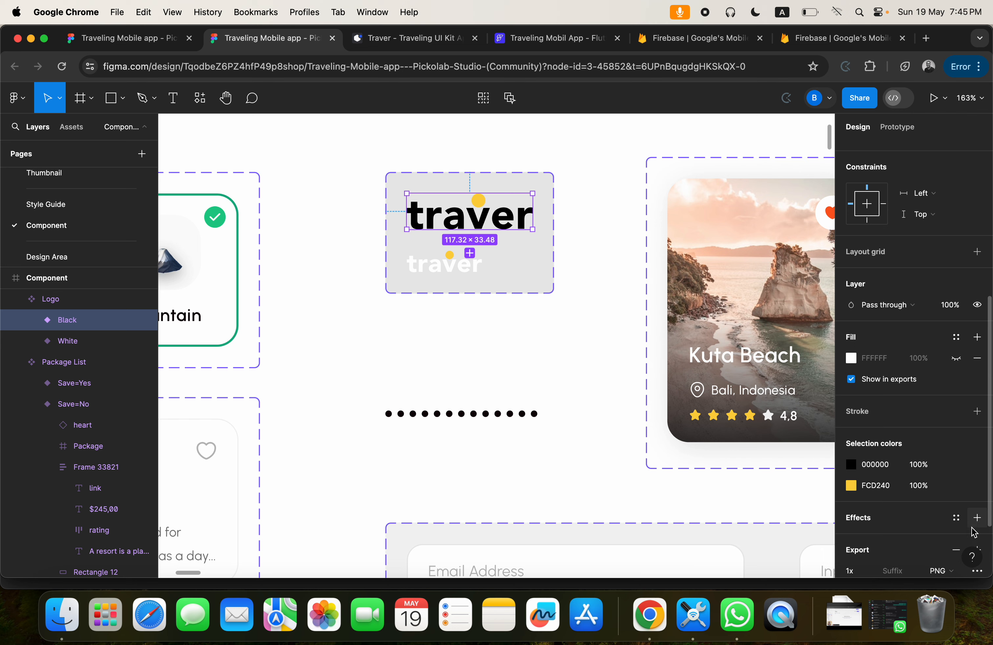
scroll(953, 483, "down", 2)
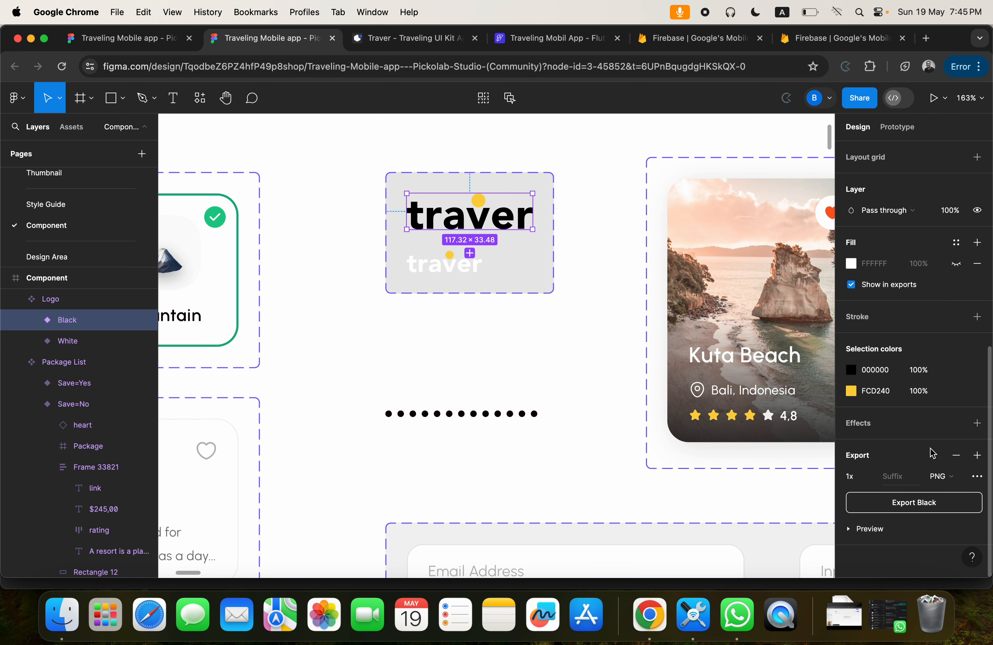
left_click(870, 477)
left_click(867, 508)
left_click(854, 528)
scroll(911, 544, "down", 1)
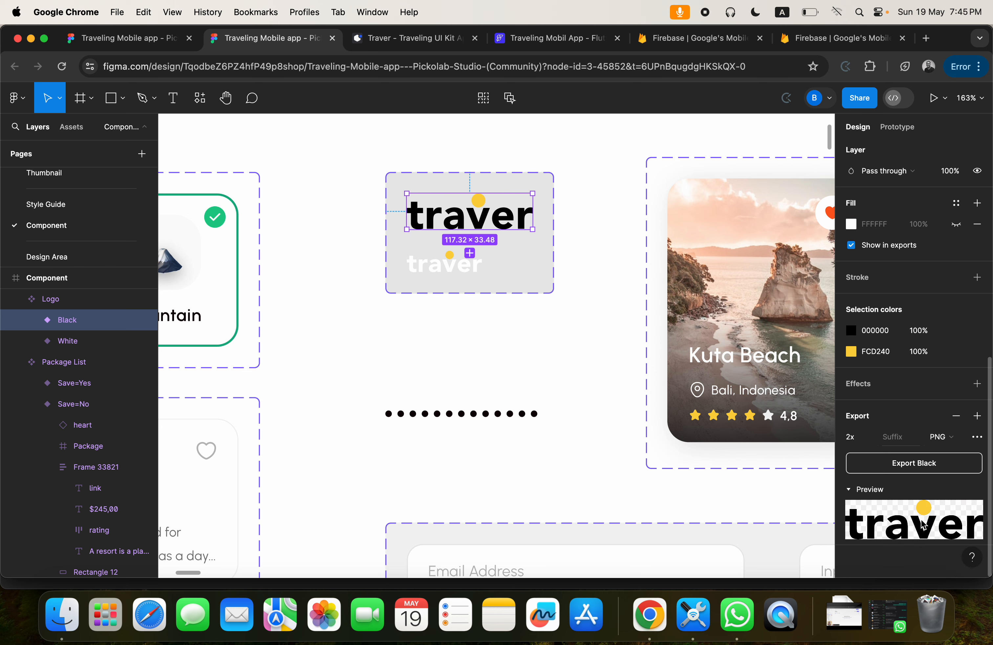
left_click(901, 465)
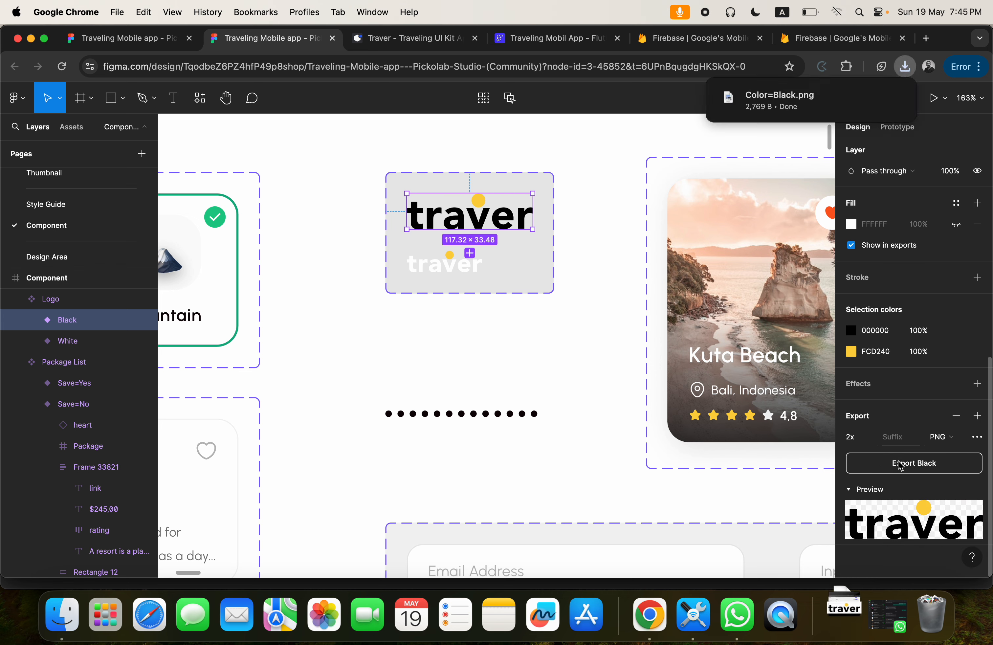
mouse_move(771, 105)
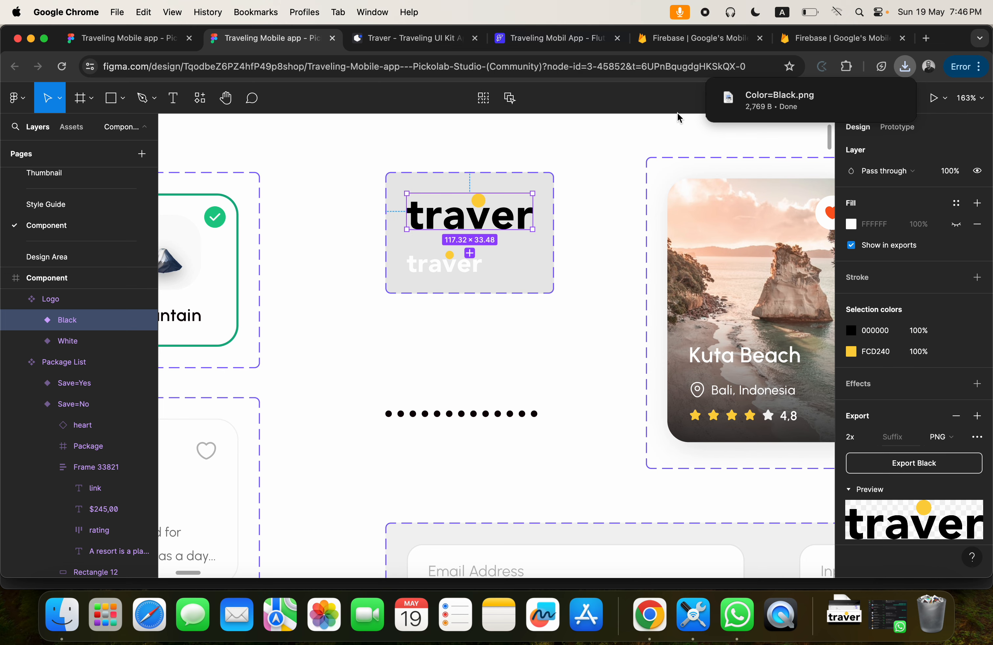
Return to FlutterFlow and look through the widgets that can be added as children of the splash page's Column.
left_click(540, 38)
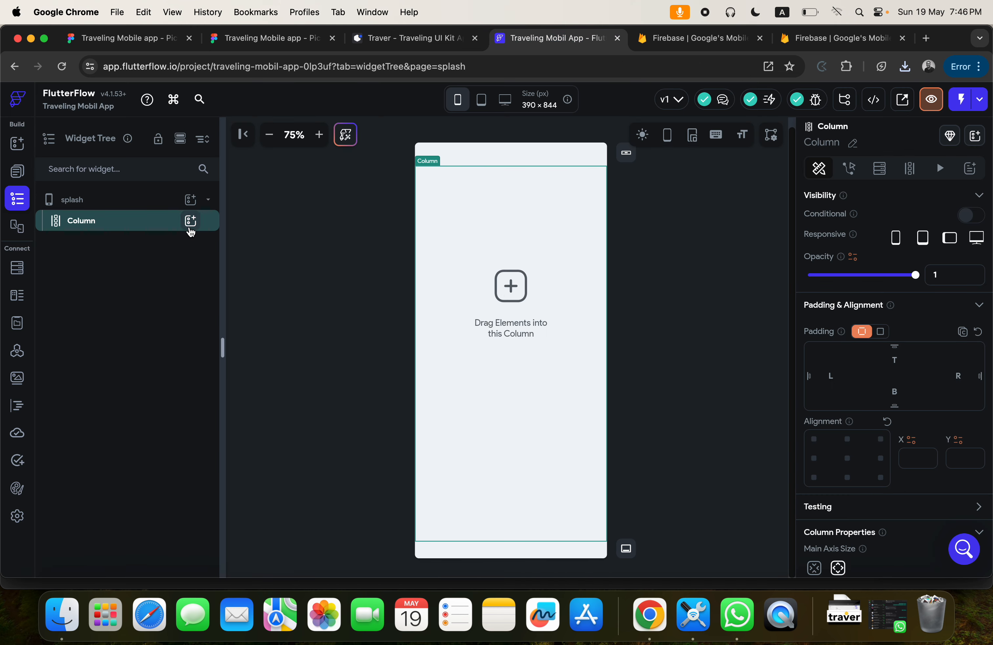
left_click(191, 221)
left_click(147, 232)
left_click(145, 228)
left_click(192, 222)
scroll(311, 398, "down", 2)
scroll(311, 398, "down", 10)
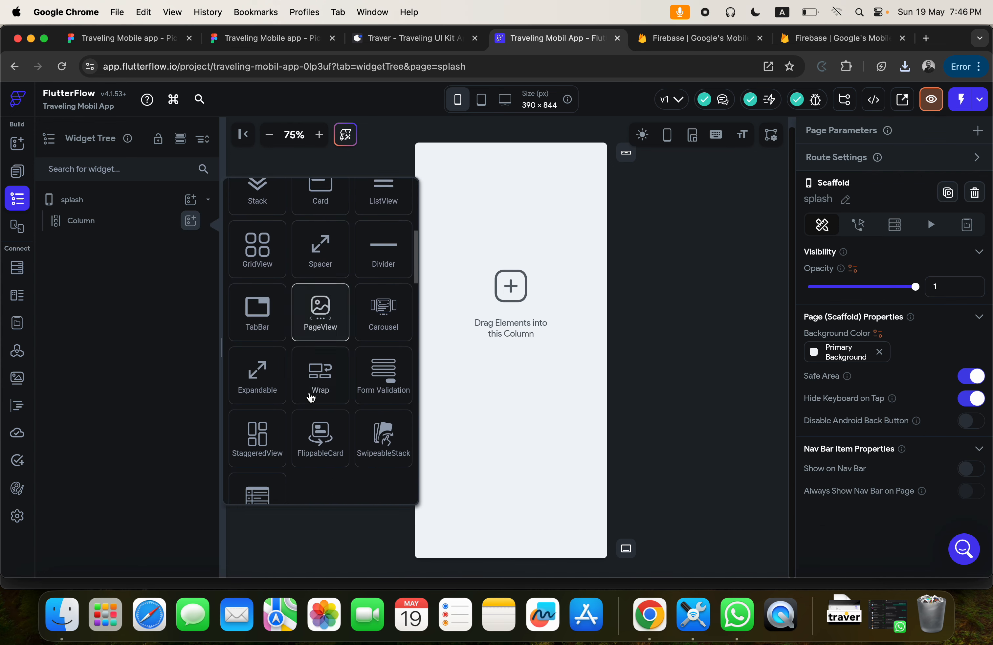
scroll(311, 398, "up", 8)
scroll(310, 397, "up", 2)
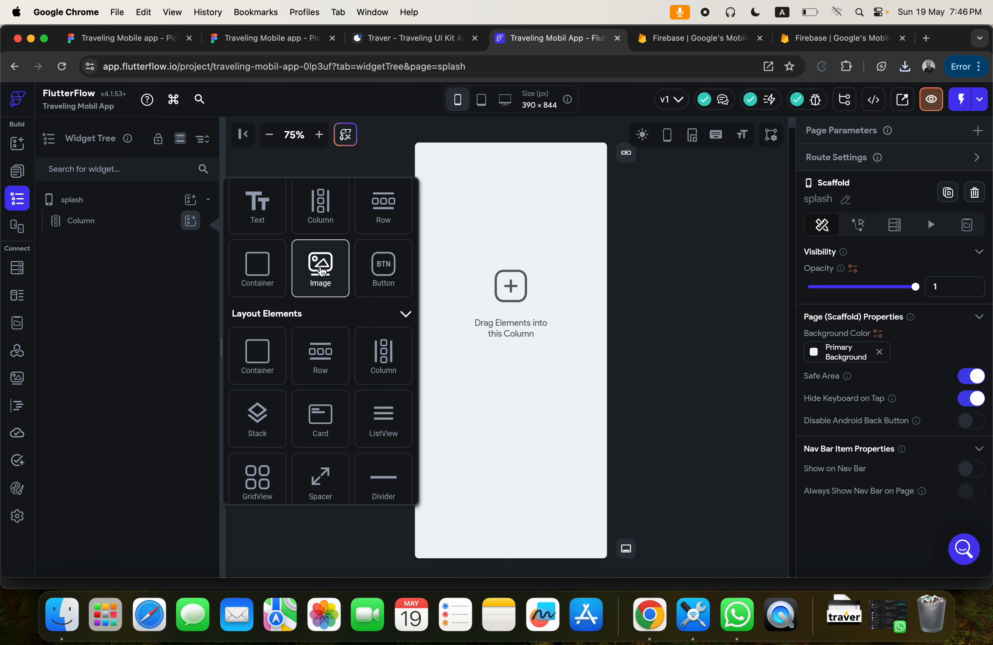
left_click(100, 220)
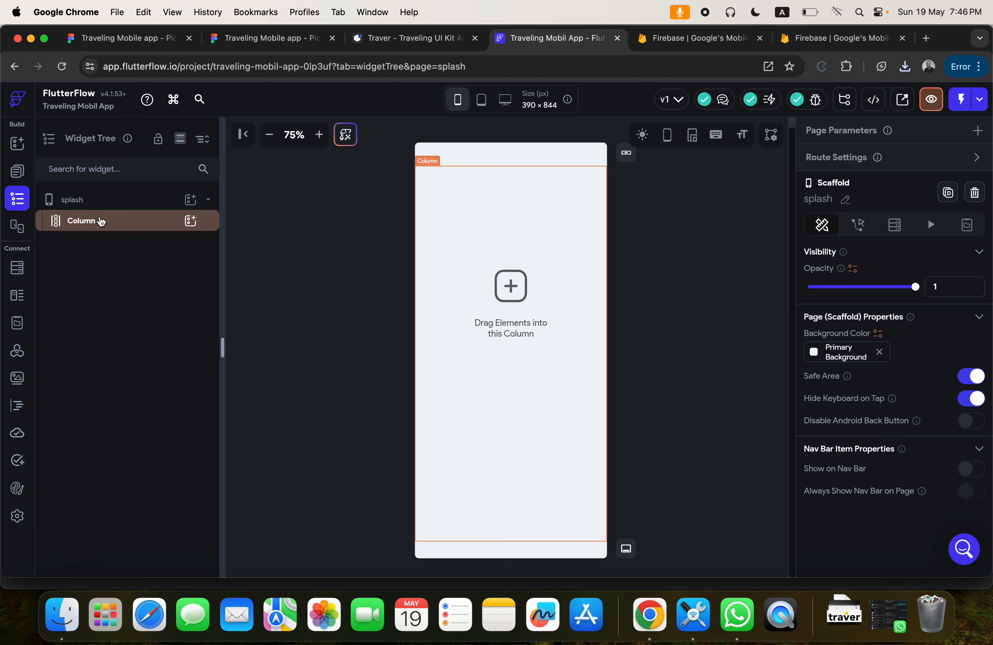
Add an Image widget as a child of the splash page's Column.
left_click(142, 228)
left_click(190, 220)
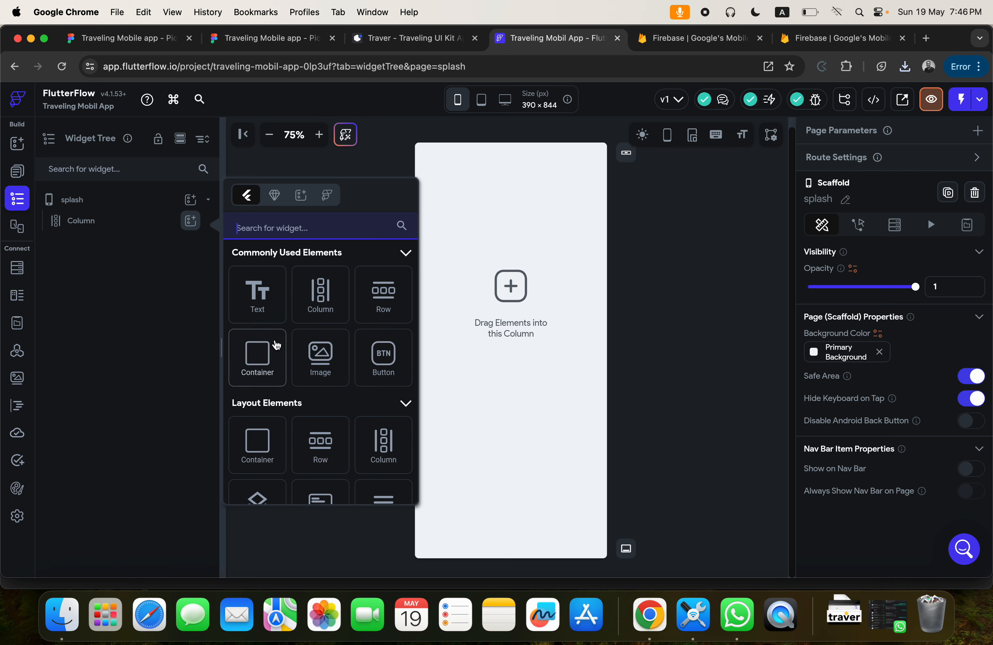
left_click(321, 356)
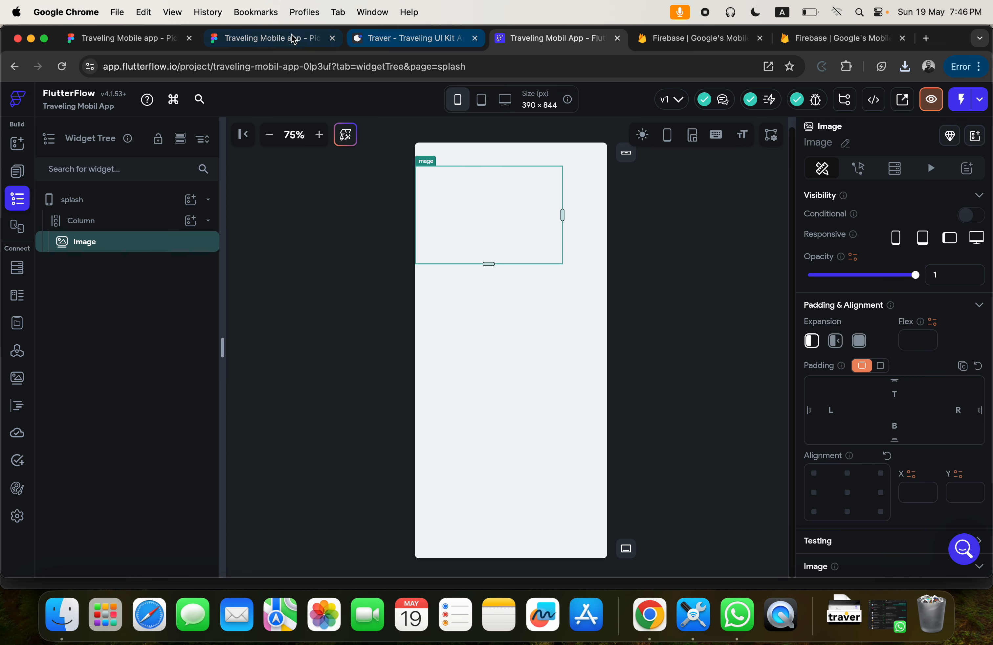
Check the pixel dimensions of the black logo variant in Figma and return to FlutterFlow.
left_click(269, 37)
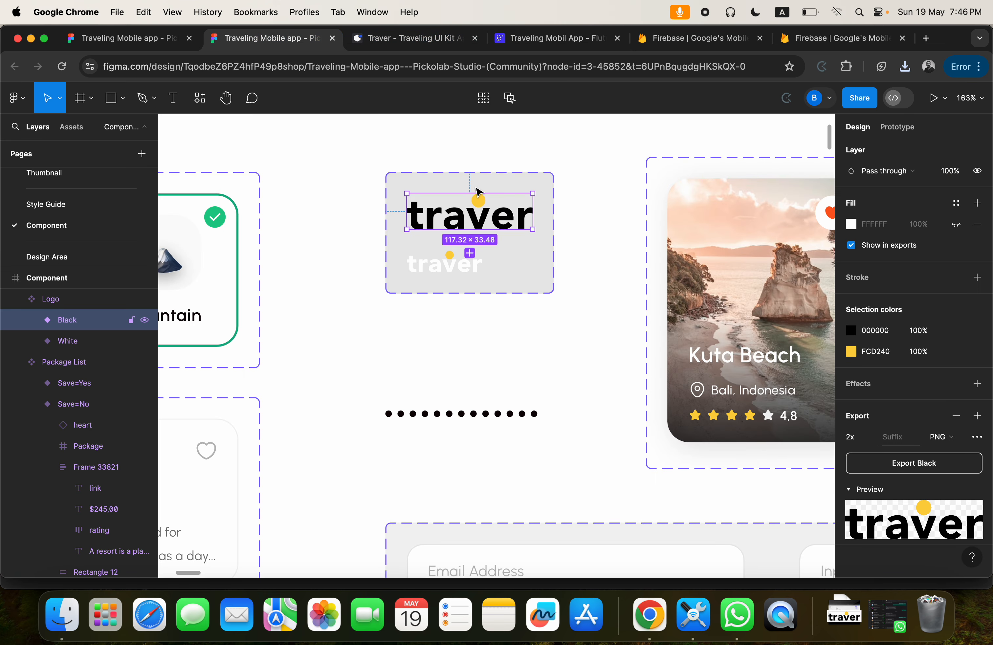
scroll(471, 222, "up", 1)
scroll(471, 225, "up", 5)
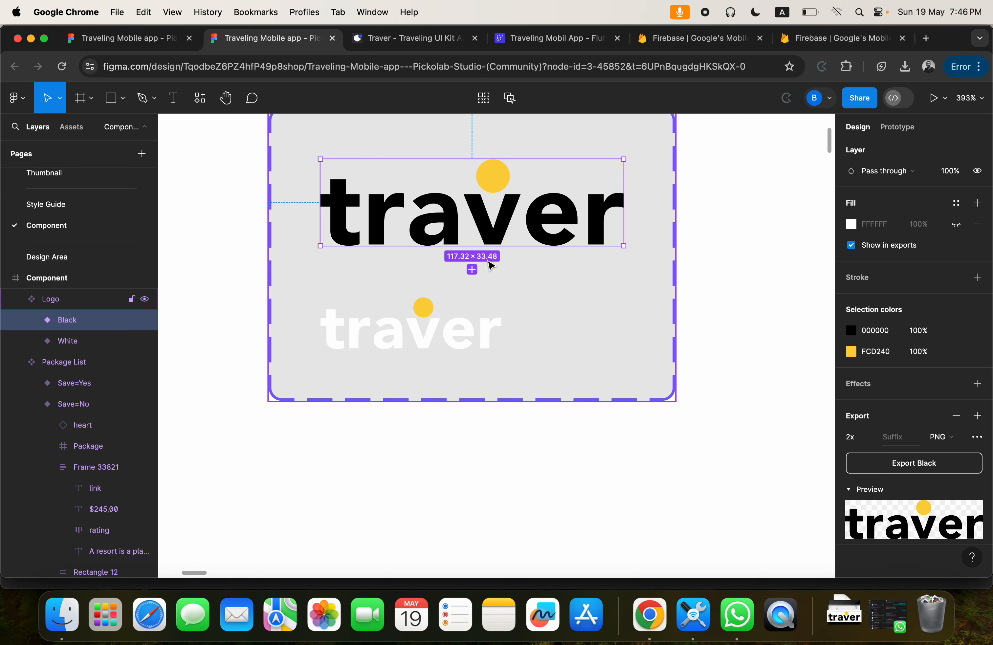
left_click(541, 38)
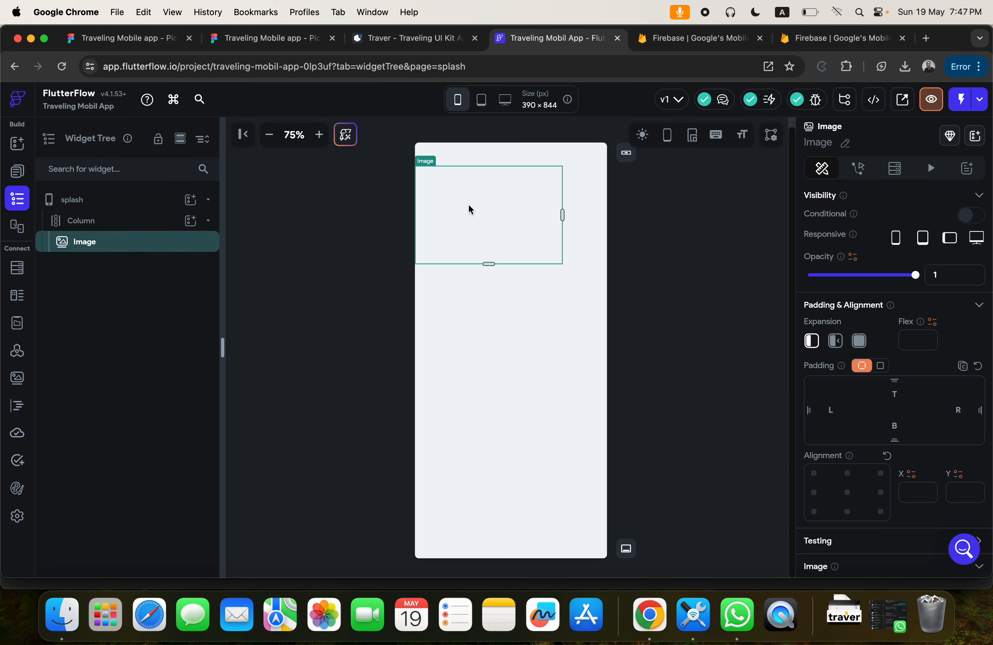
Set the splash page image's width to 117 px and its height to 43 px.
scroll(906, 407, "down", 6)
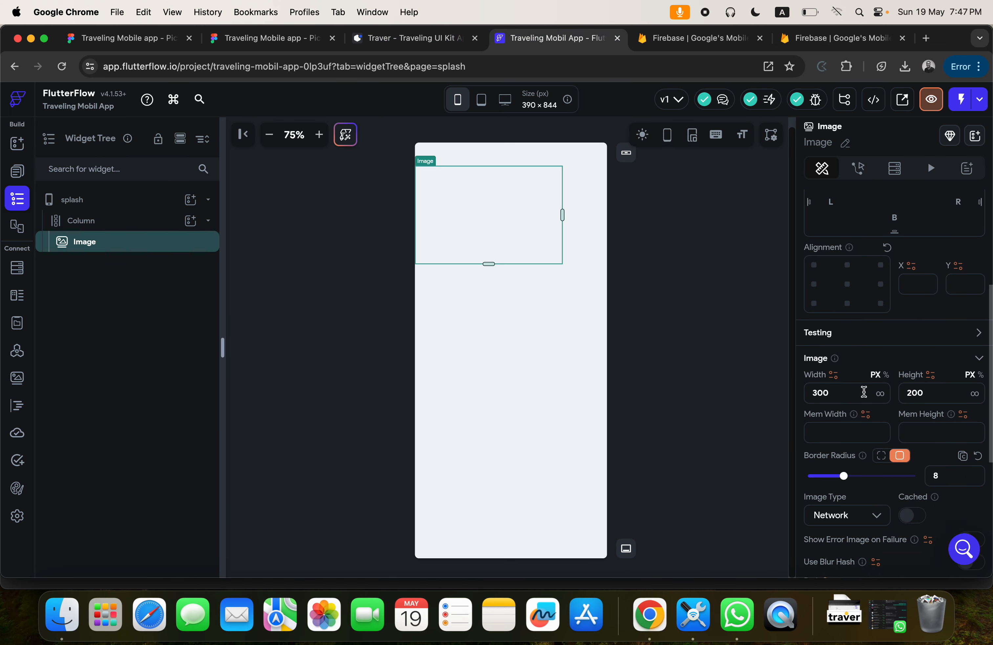
left_click(803, 362)
key("BackSpace")
key("BackSpace")
key("BackSpace")
type("17")
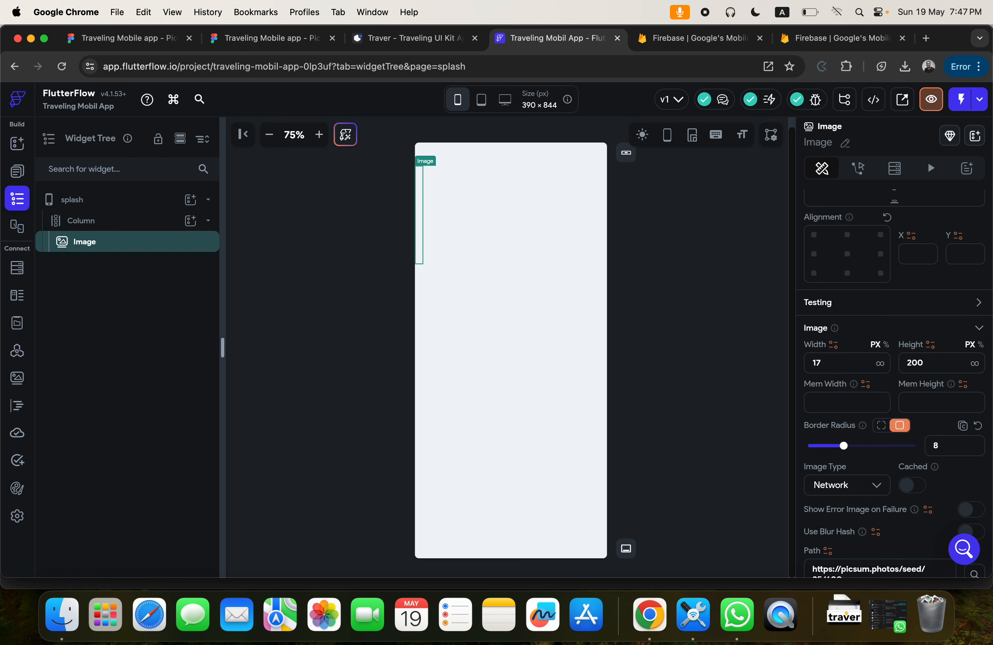
key("Left")
type("1")
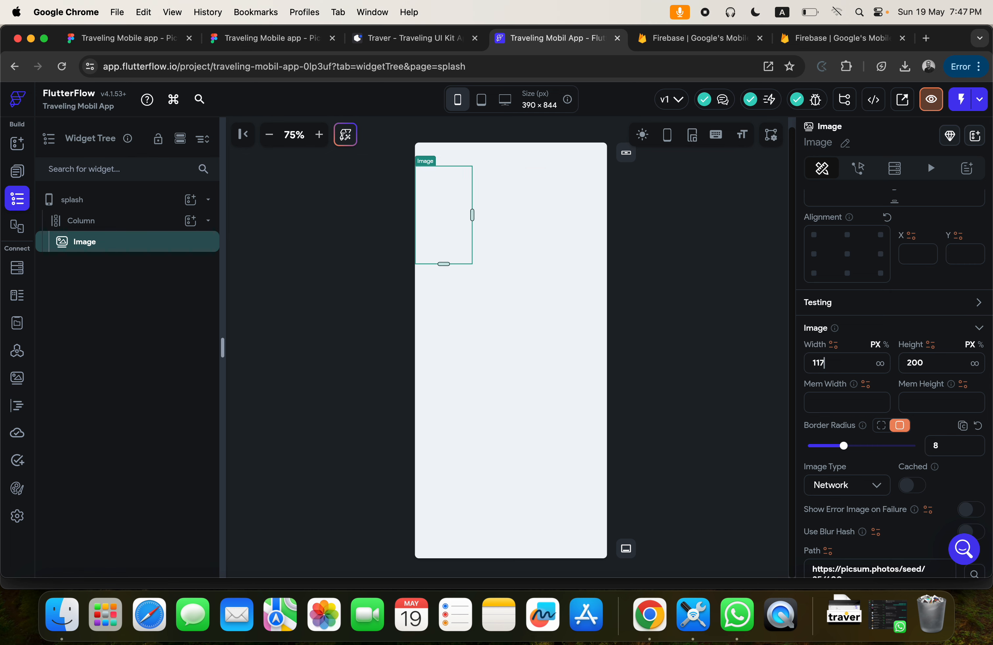
left_click(932, 364)
left_click_drag(932, 364, 891, 364)
type("43")
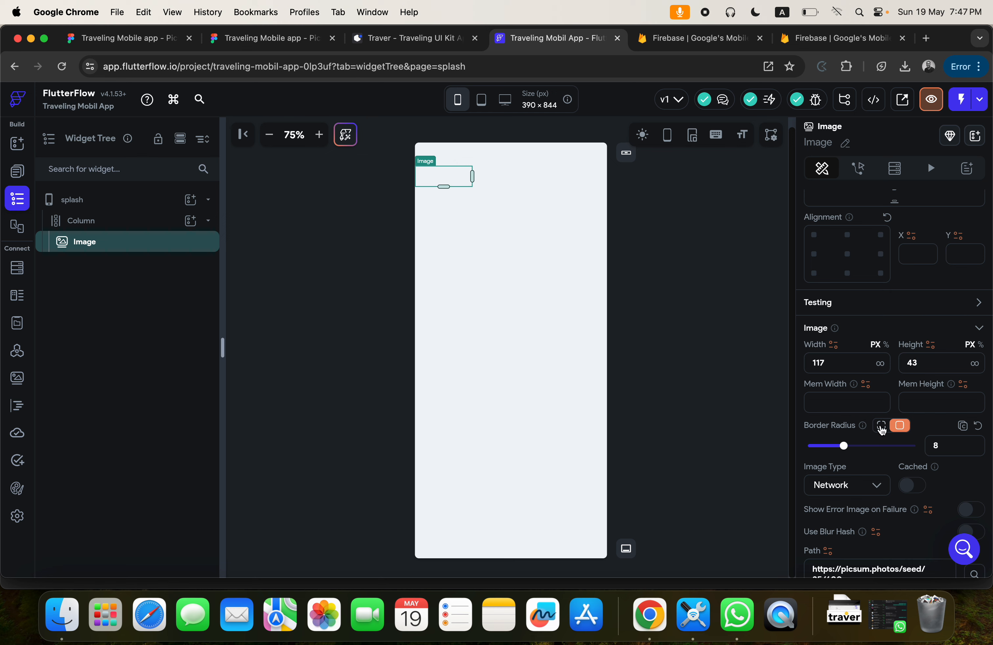
Set the image's border radius to 0 and change its image type to Asset.
left_click_drag(941, 445, 920, 450)
type("0")
scroll(864, 448, "down", 5)
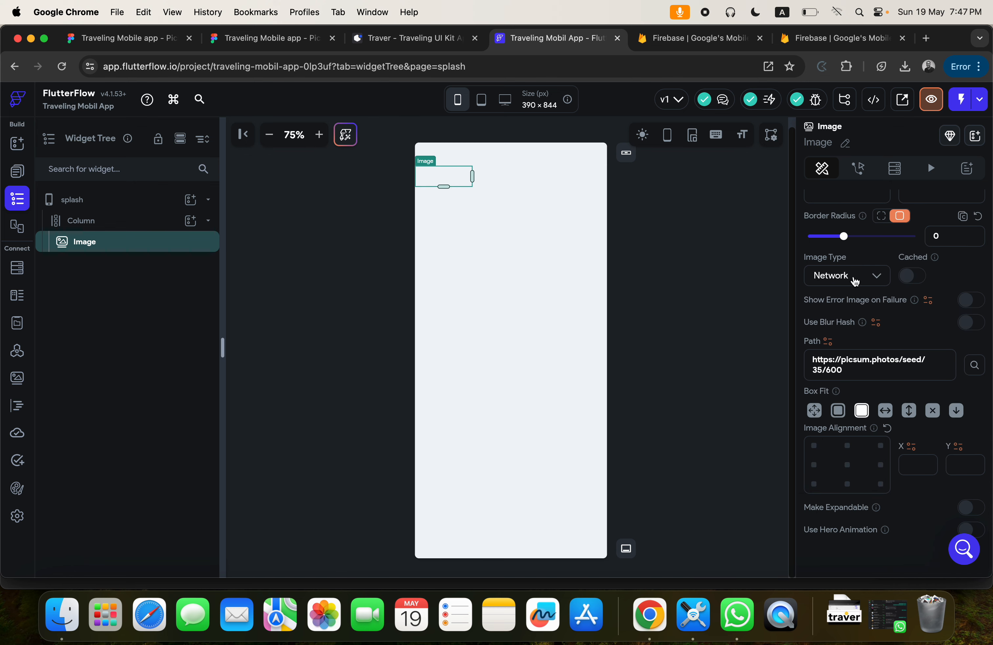
left_click(854, 281)
left_click(826, 311)
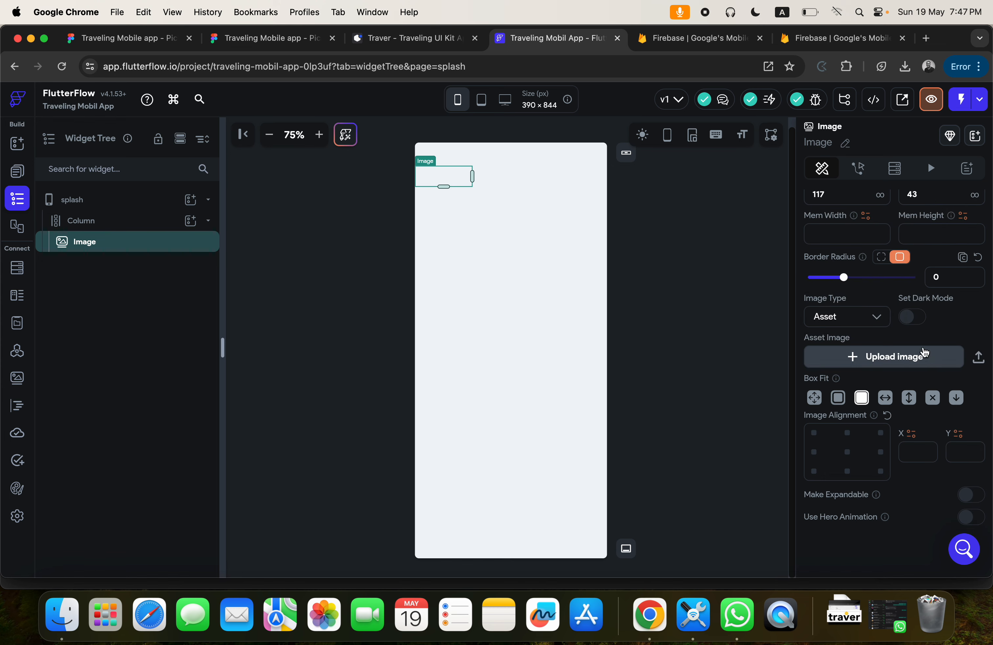
Upload Color=Black.png from the Downloads folder as the image's asset and set its box fit to Contain.
left_click(933, 361)
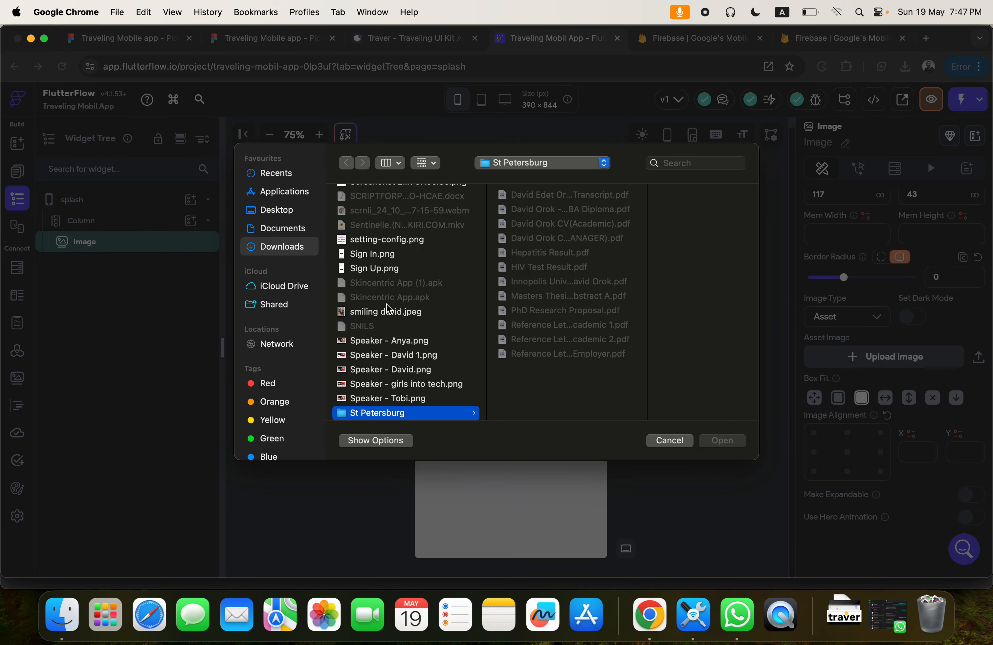
left_click(368, 241)
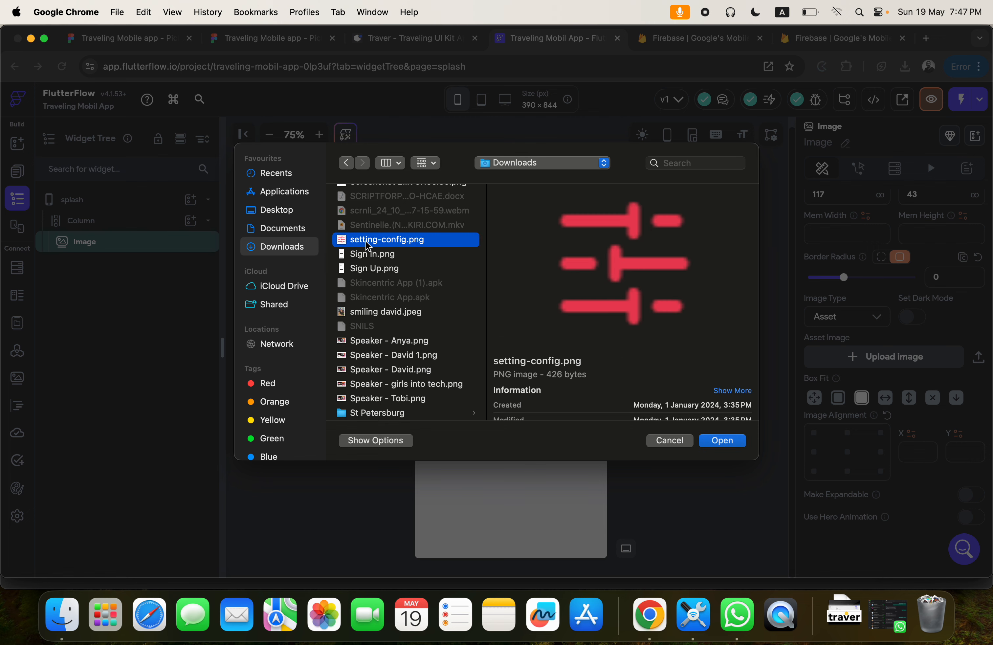
type("co")
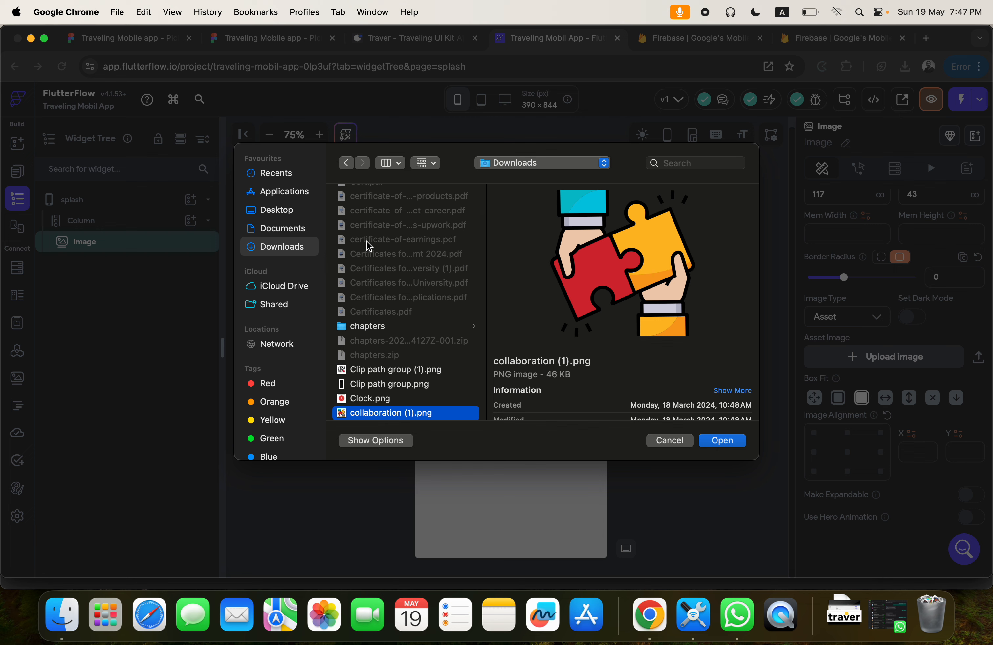
scroll(430, 321, "down", 5)
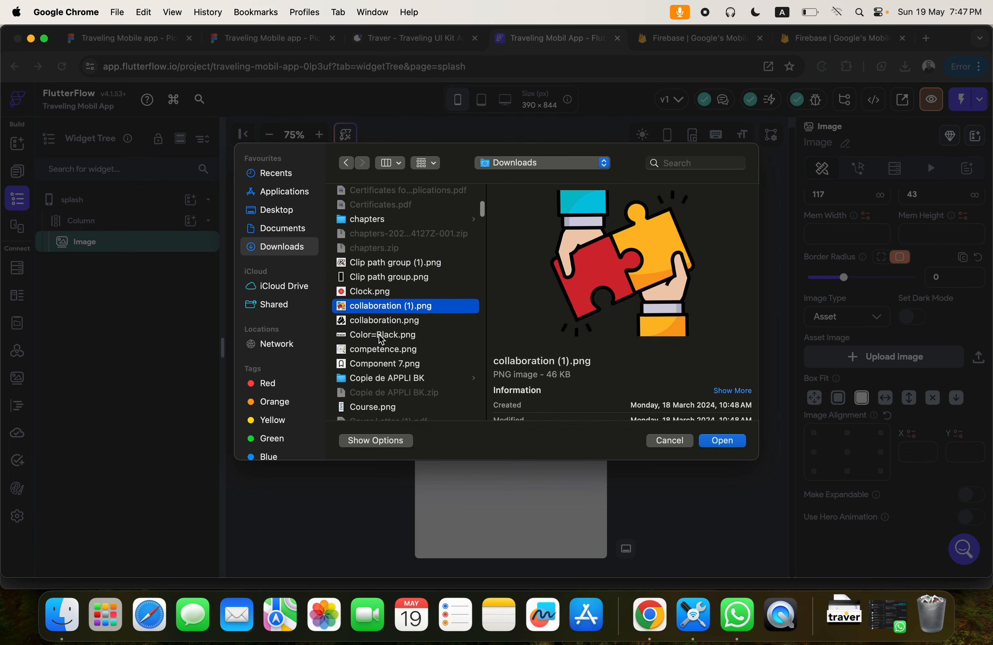
left_click(381, 335)
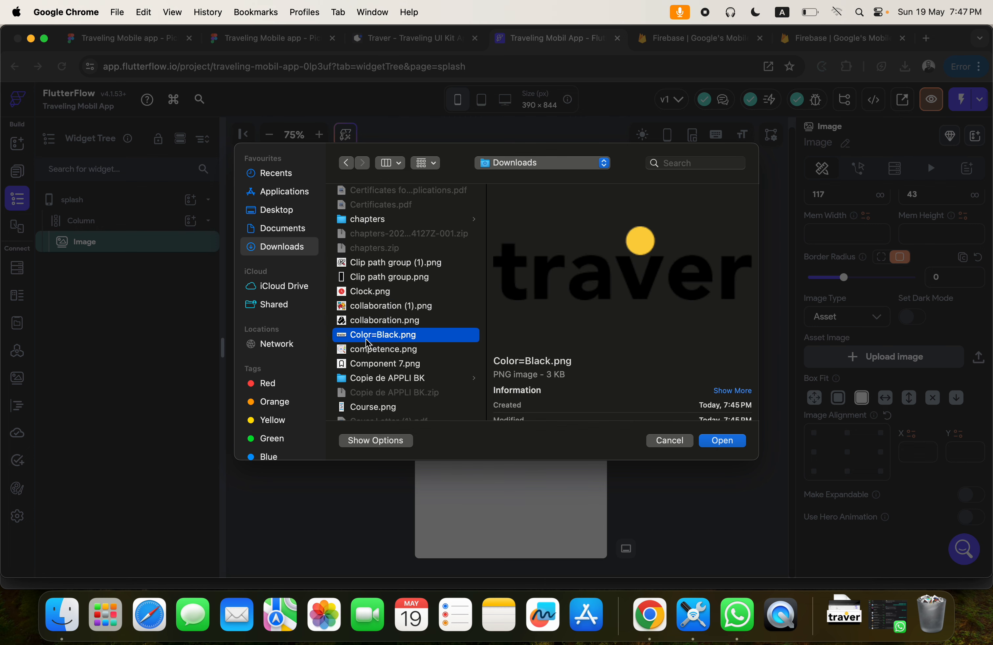
left_click(722, 440)
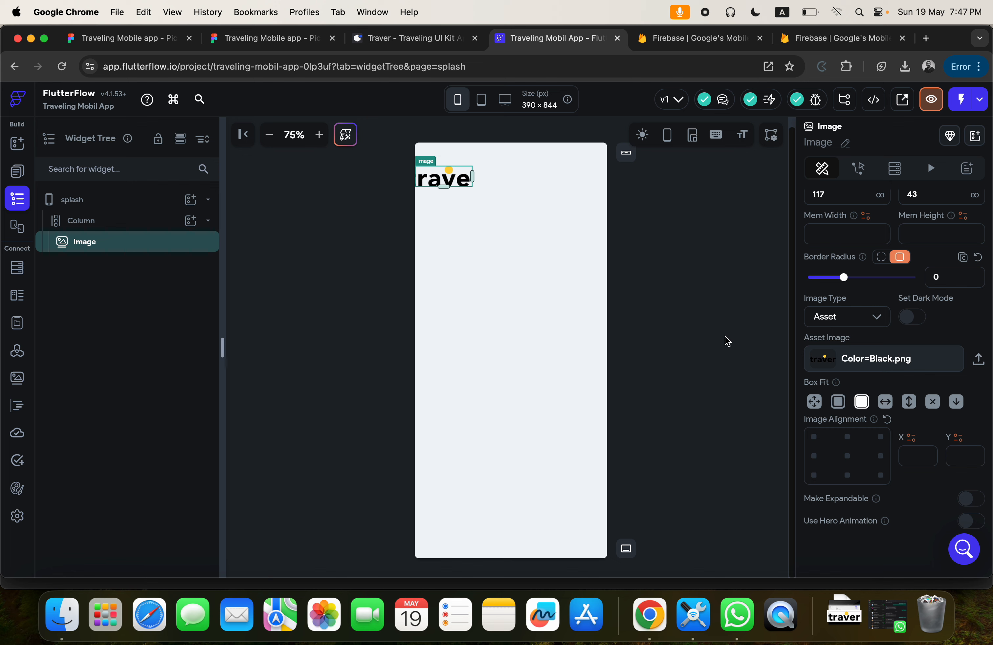
scroll(846, 318, "up", 1)
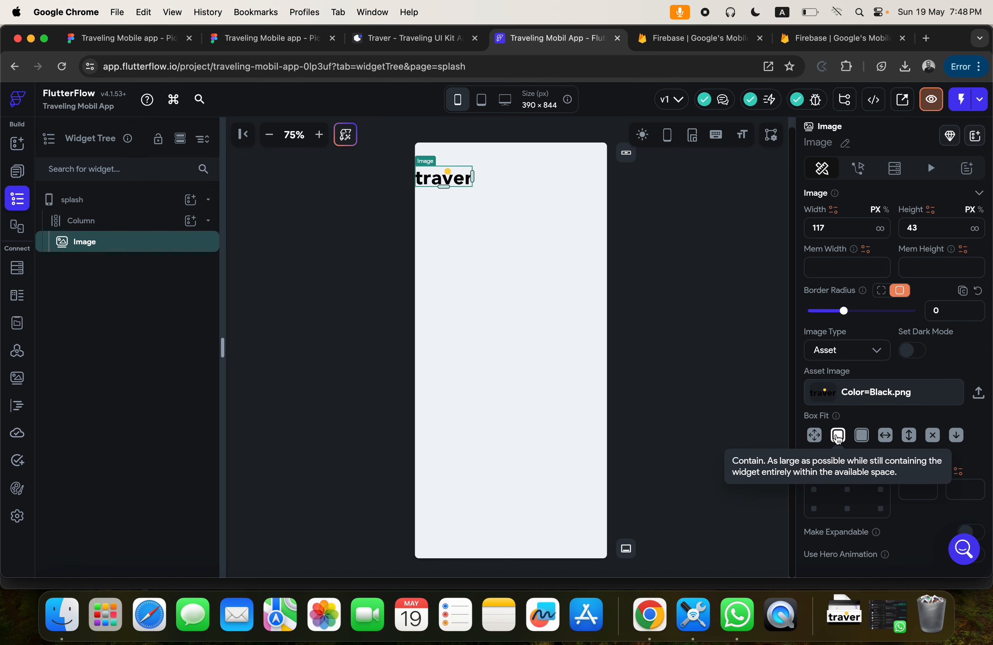
Wrap the logo image on the splash page in a Row widget.
left_click(454, 228)
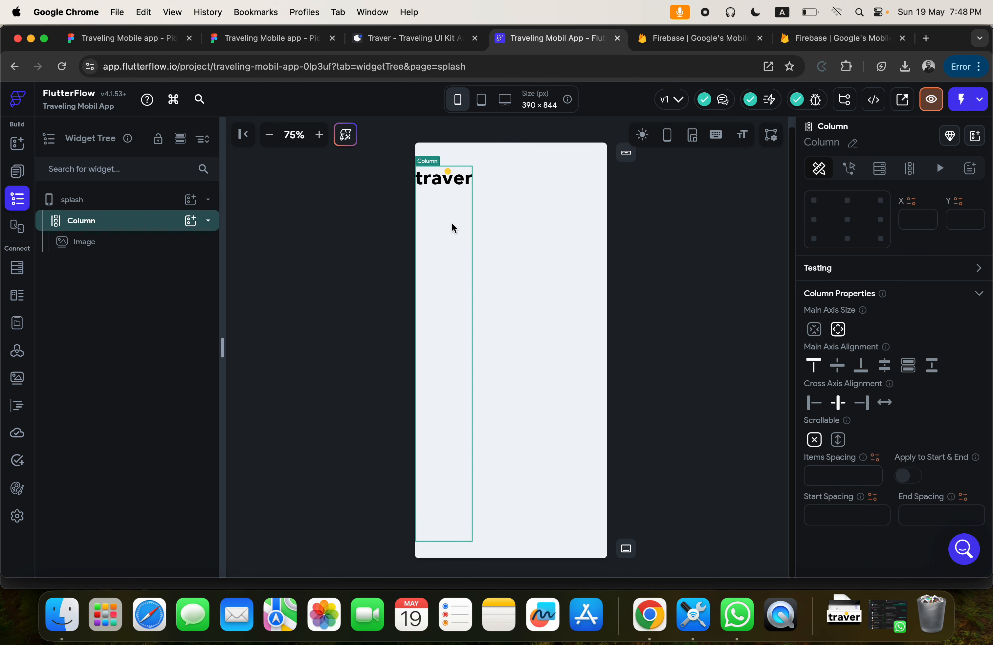
left_click(555, 213)
left_click(456, 184)
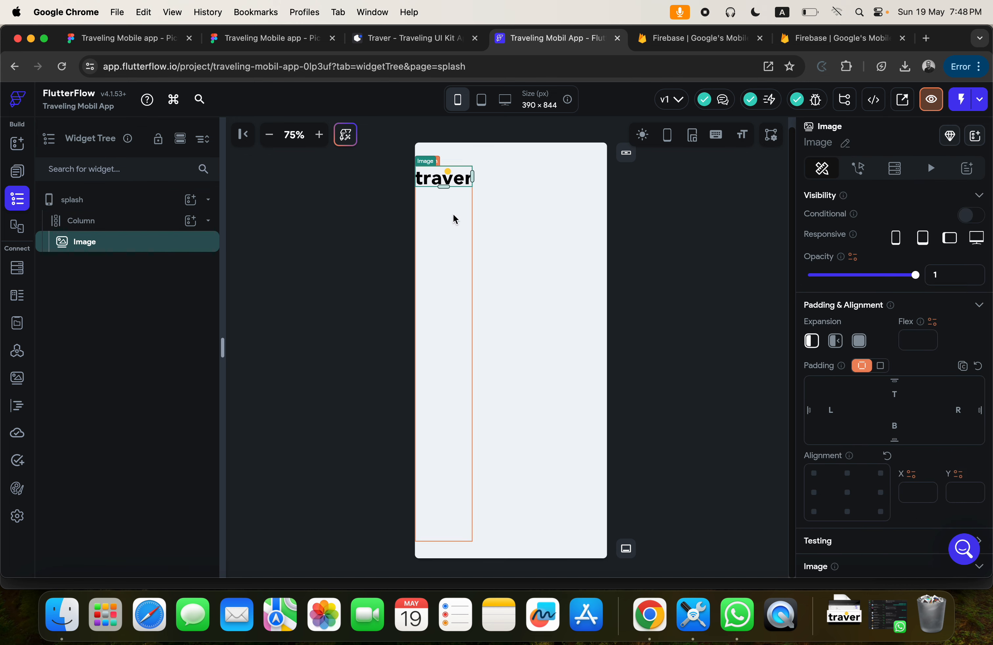
right_click(444, 184)
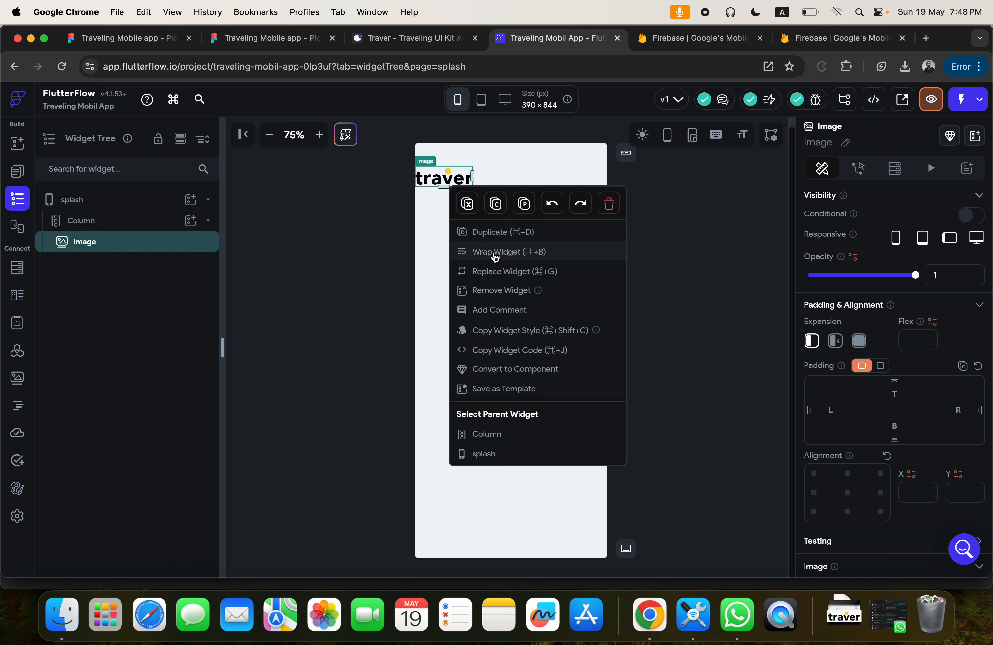
left_click(494, 254)
left_click(600, 240)
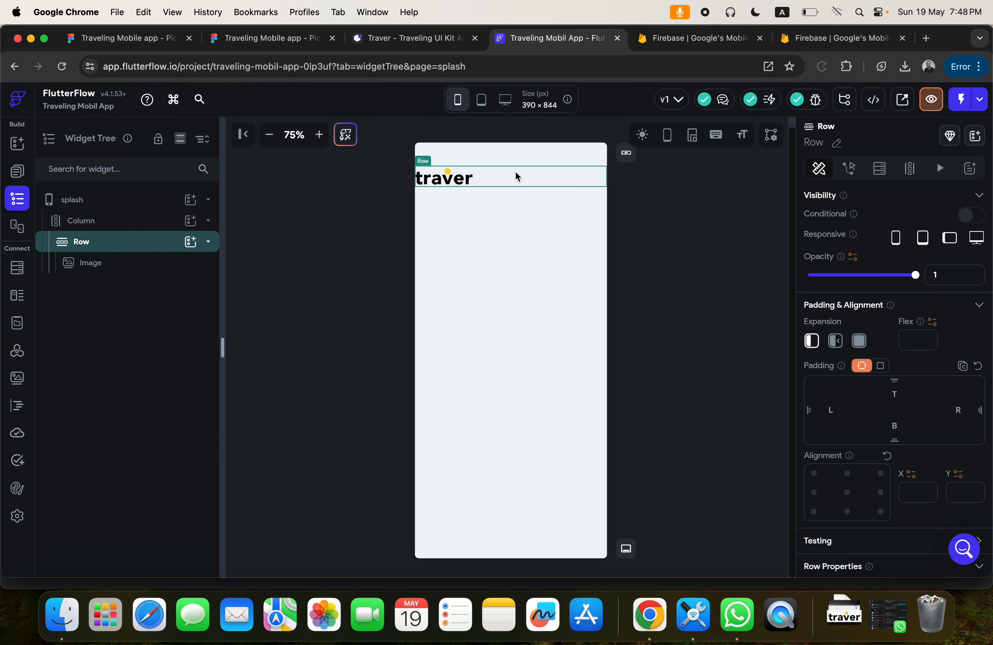
Set the main axis alignment of both the logo's Row and the parent Column to Center.
scroll(903, 478, "down", 6)
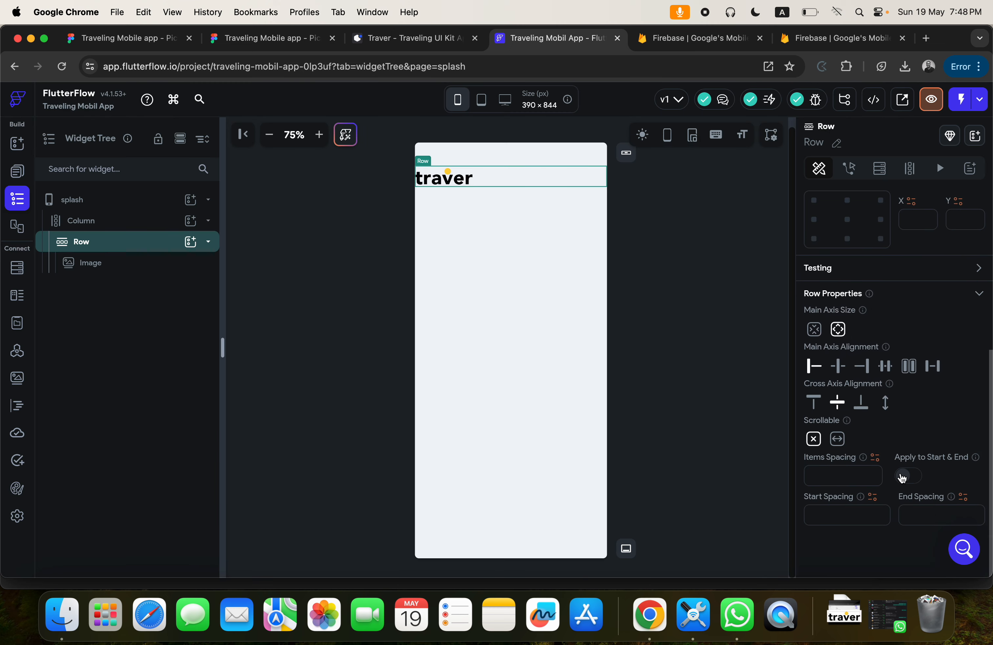
left_click(839, 366)
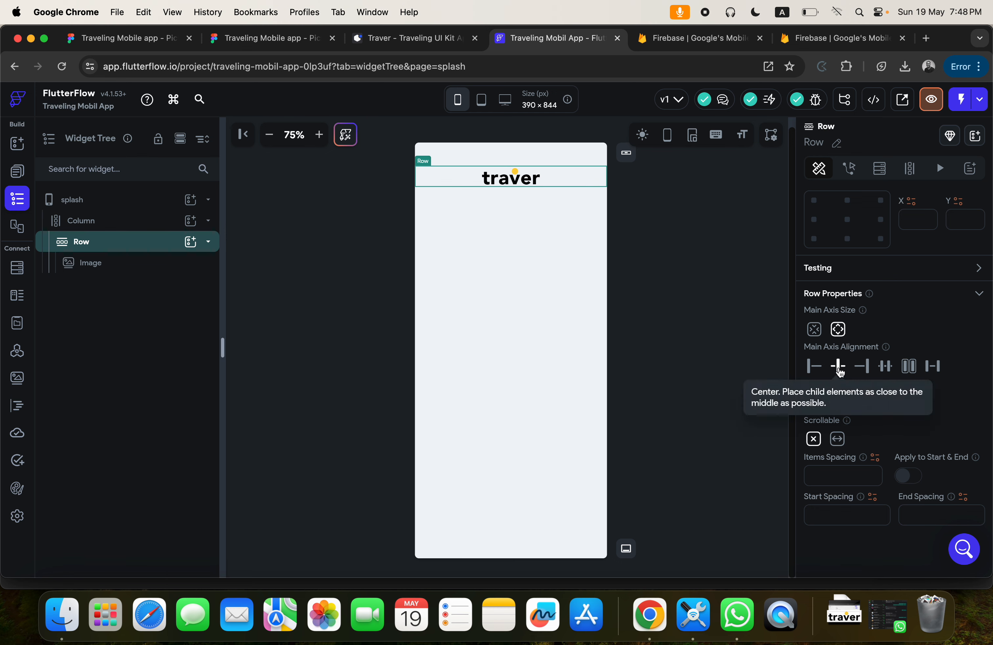
left_click(531, 265)
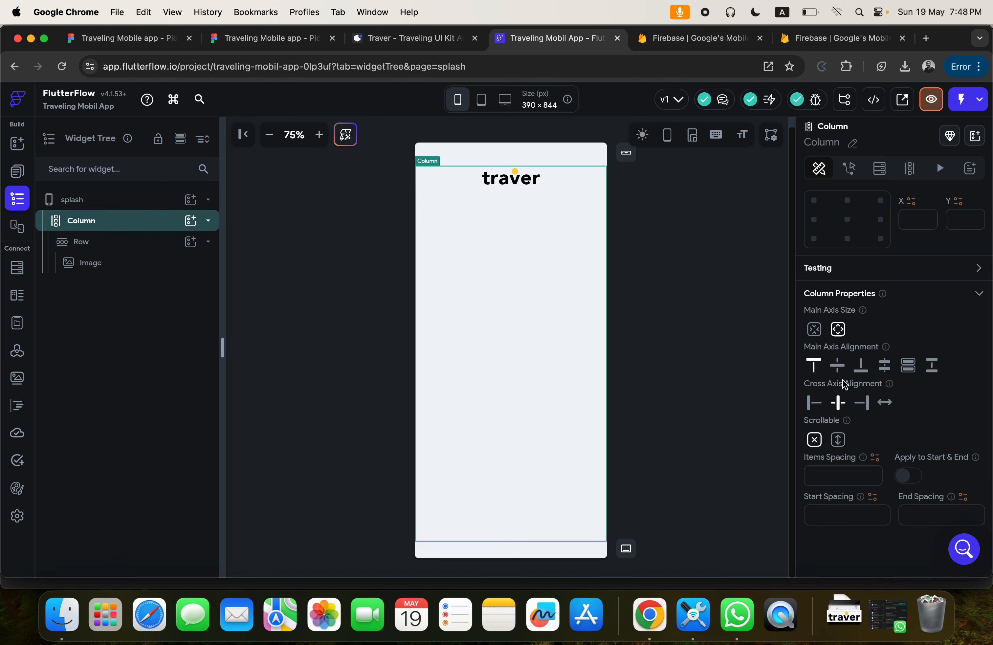
left_click(838, 366)
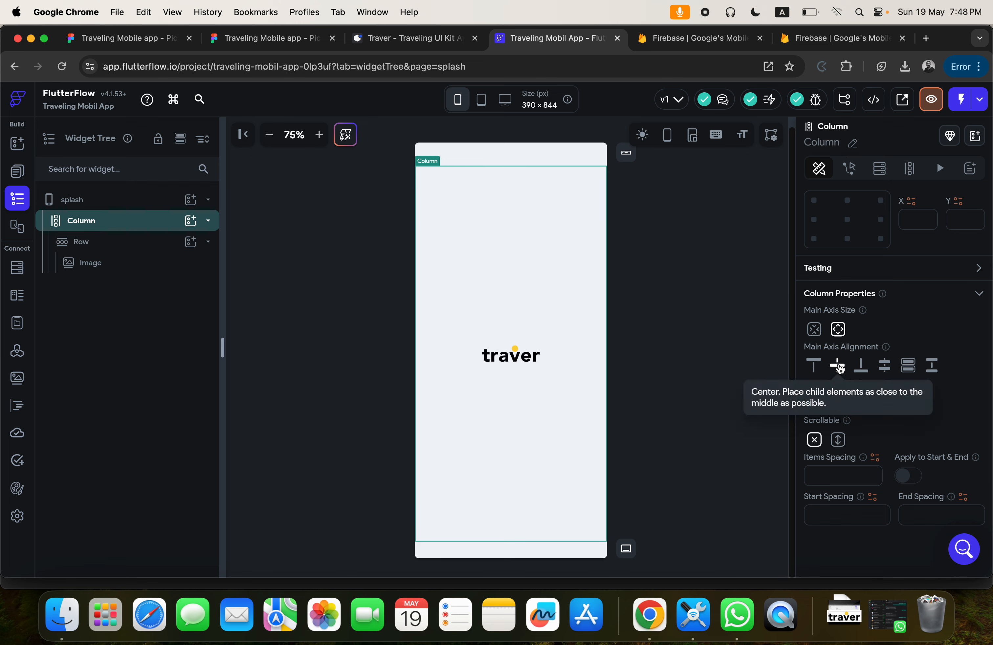
Examine the splash screen on Figma's Design Area page, including its version text, and return to FlutterFlow.
left_click(232, 38)
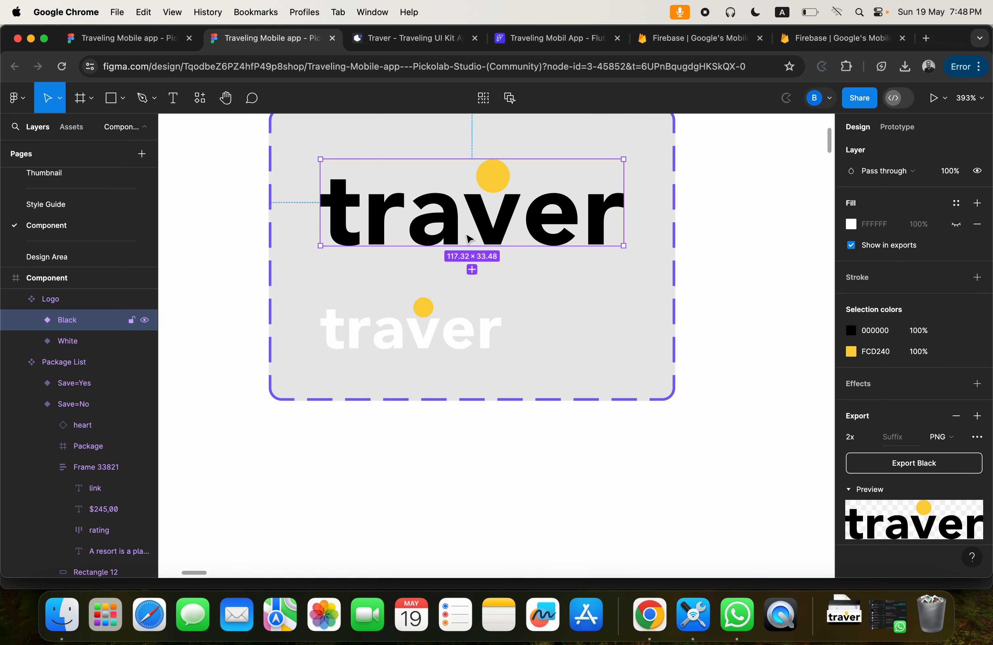
scroll(469, 239, "down", 3)
left_click(67, 257)
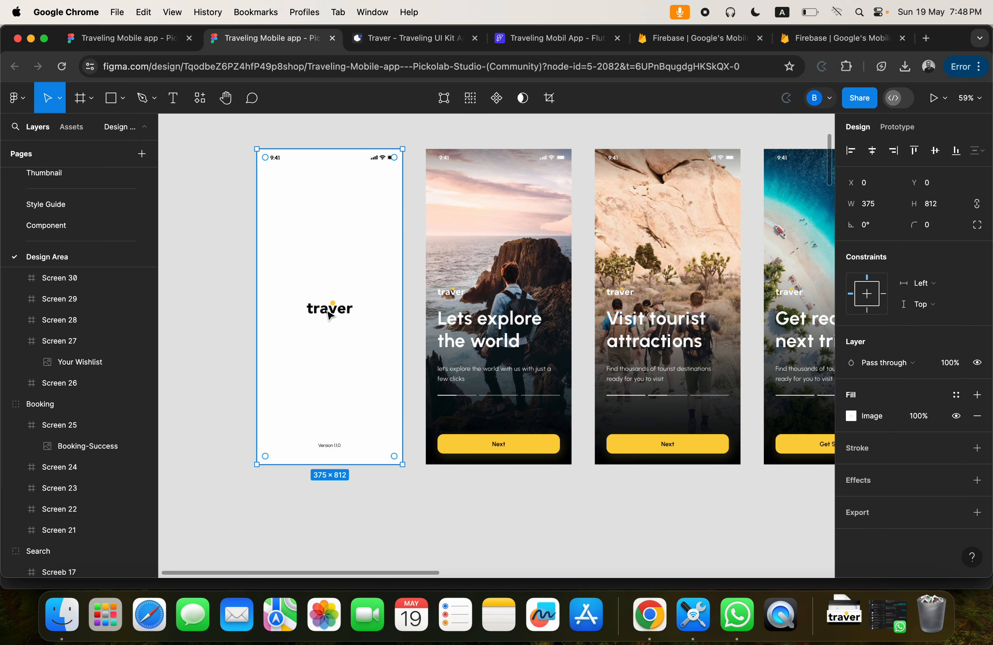
scroll(340, 452, "up", 5)
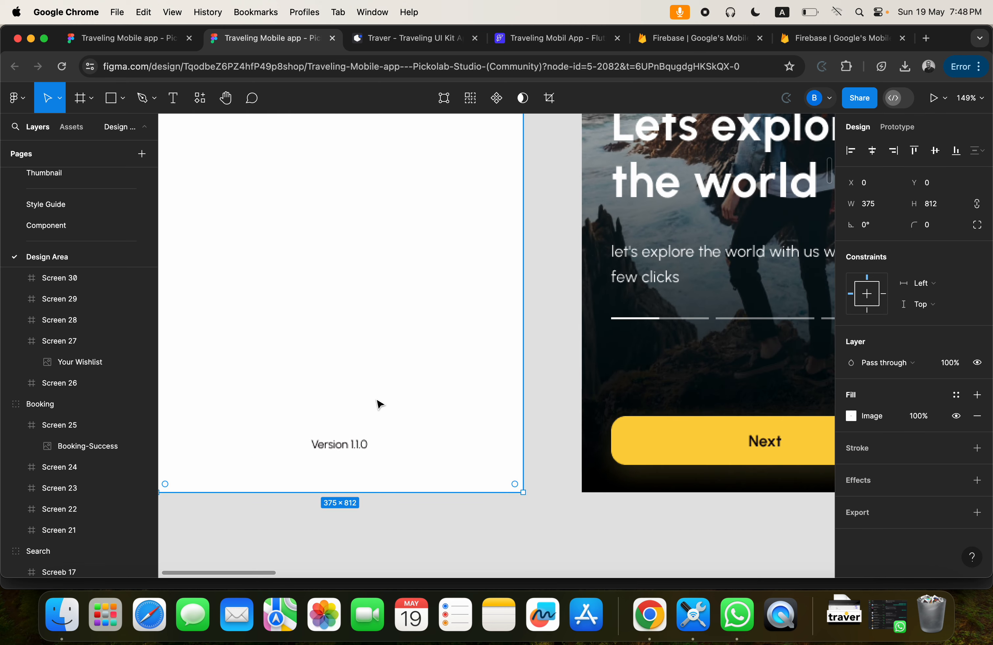
left_click(556, 42)
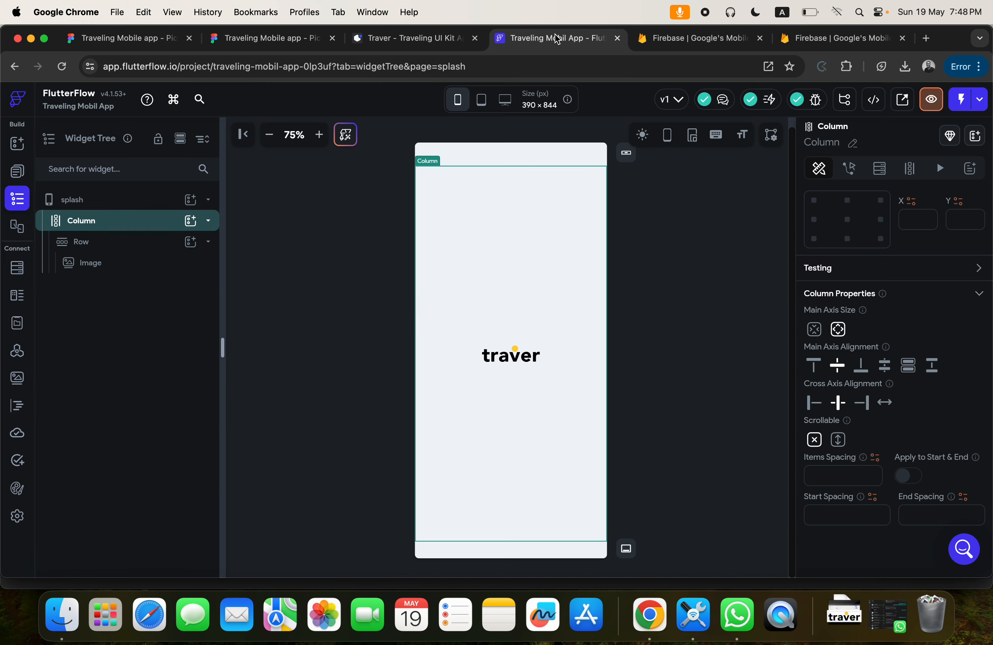
Add a second Row to the Column containing a Text widget that reads "Version 1.1.0".
left_click(514, 414)
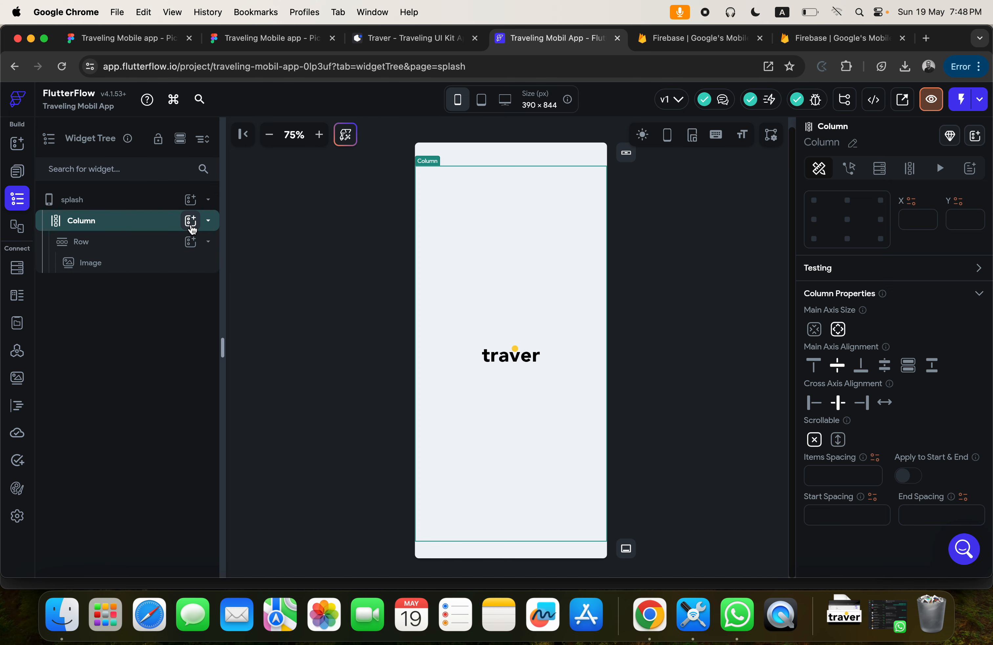
left_click(191, 221)
left_click(378, 299)
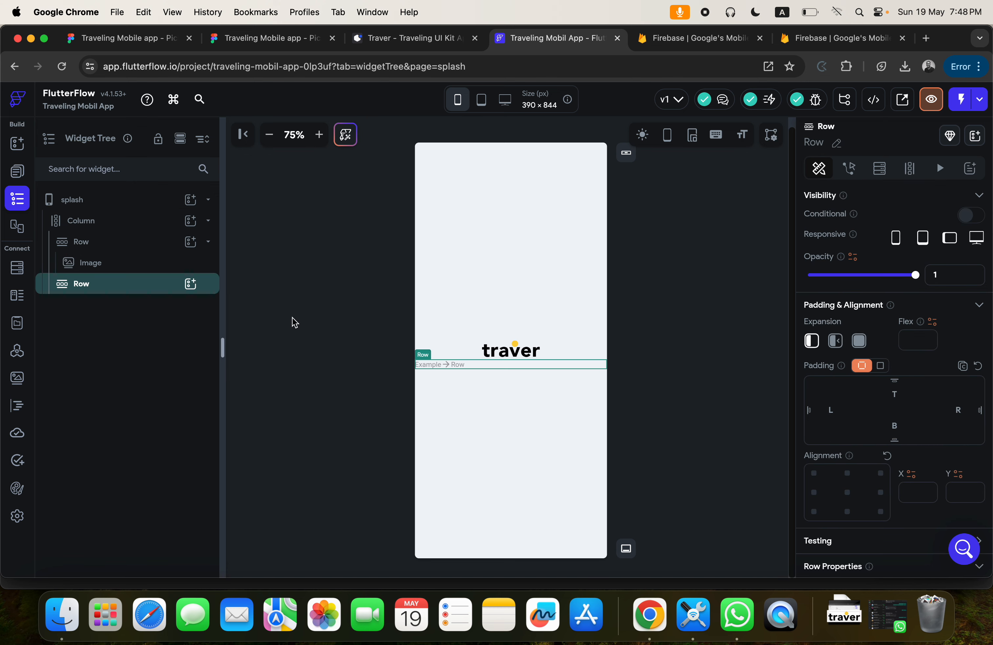
left_click(190, 283)
left_click(278, 368)
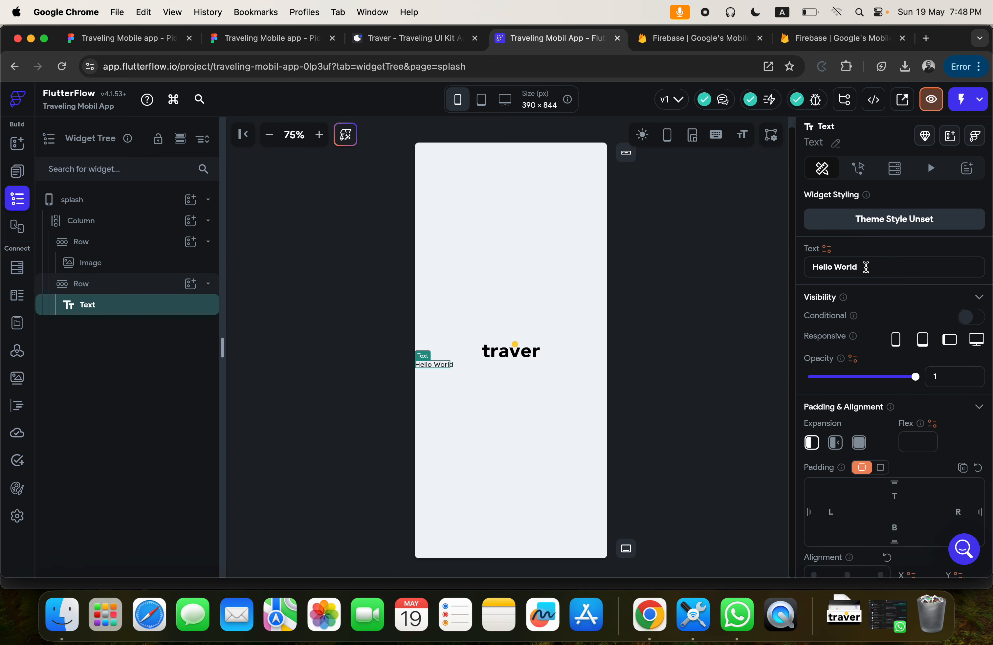
left_click_drag(865, 265, 769, 258)
type("Ver")
Set the main axis alignment of the version text's Row to Center.
left_click(498, 377)
left_click(501, 367)
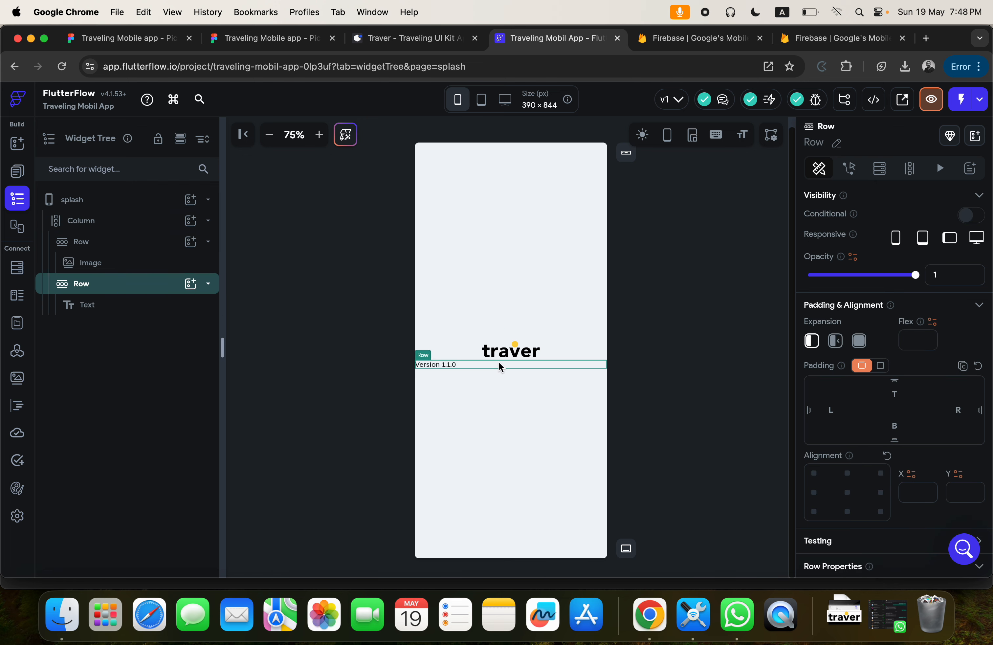
scroll(883, 402, "down", 5)
left_click(839, 366)
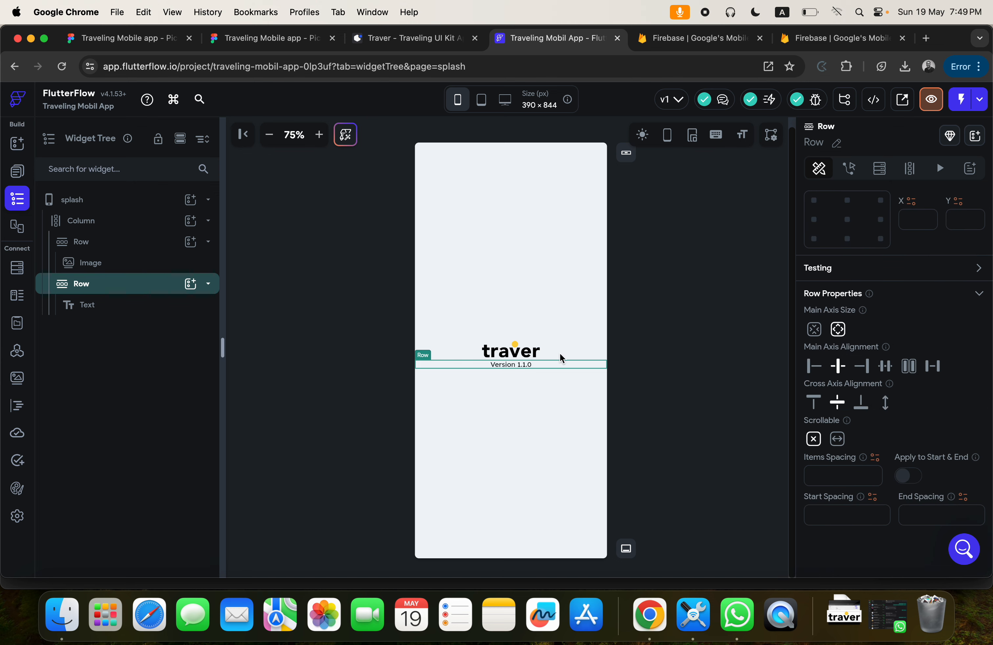
Try aligning the version text's Row to the bottom centre and reset its alignment.
left_click(847, 239)
scroll(894, 224, "up", 2)
left_click(887, 230)
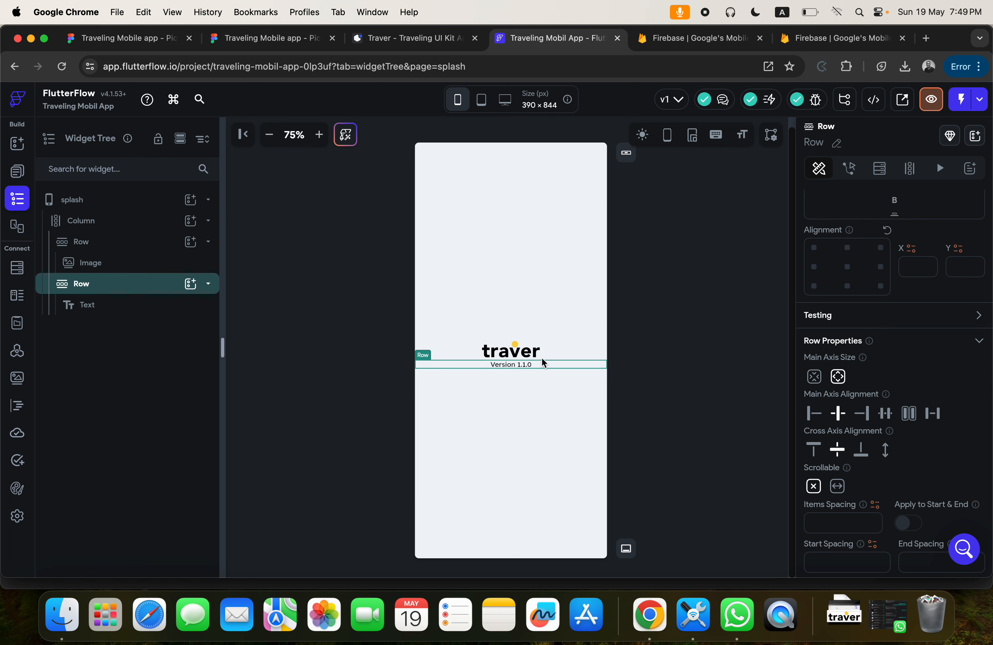
Check the version text's position in the Figma splash design, and set the version text Row's top padding to 400 in FlutterFlow.
left_click(265, 42)
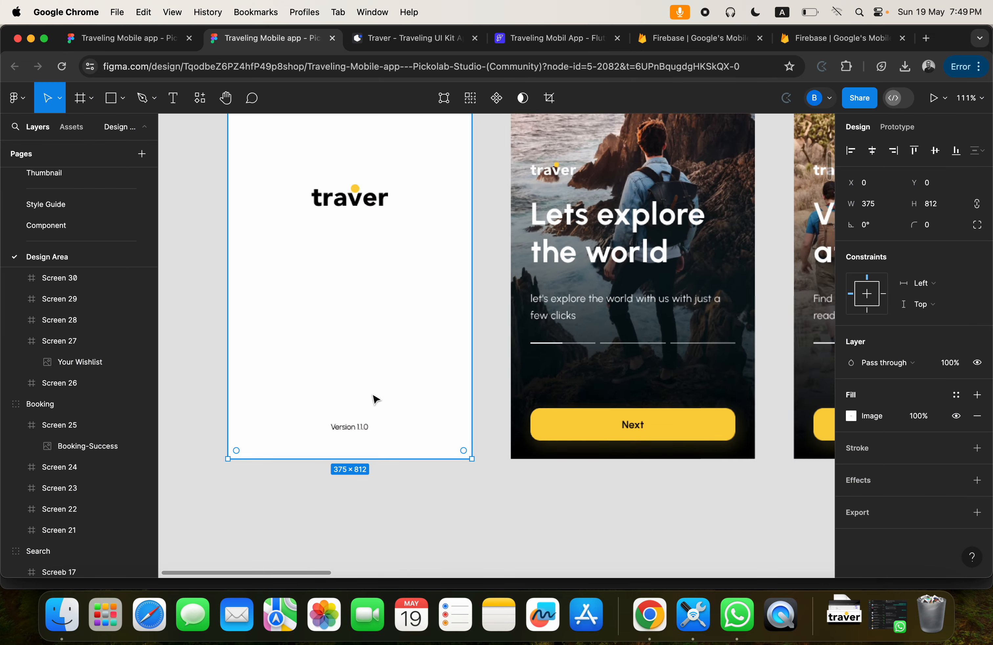
scroll(376, 400, "down", 3)
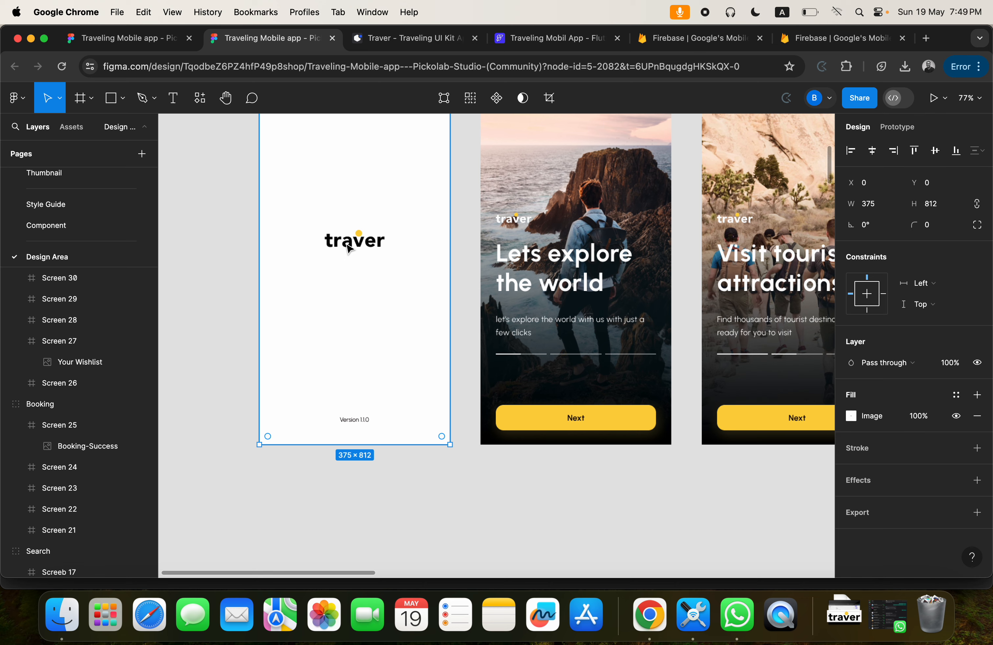
left_click(544, 38)
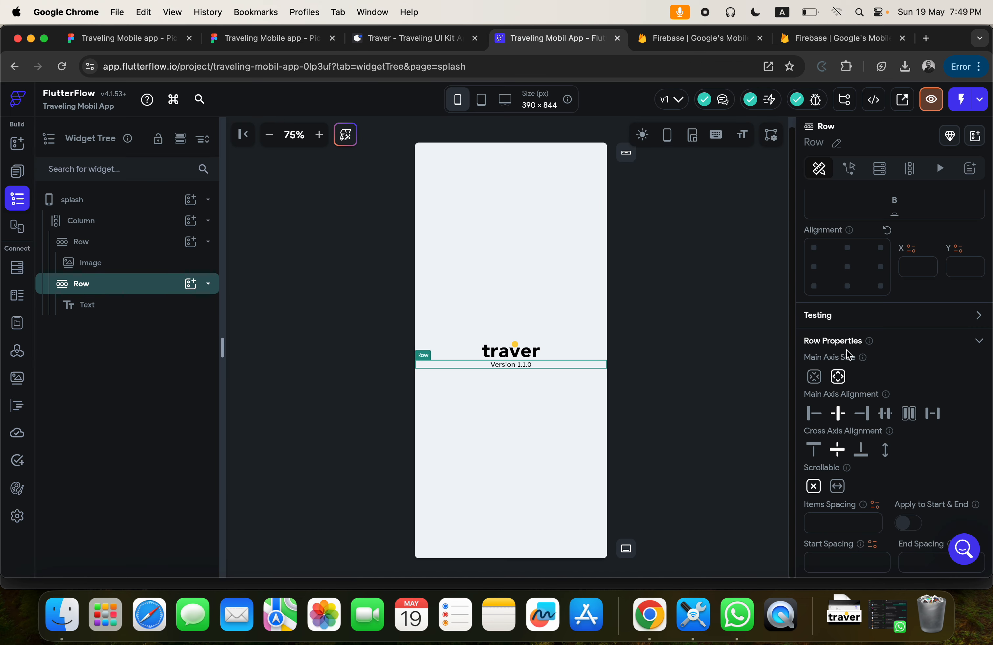
scroll(846, 351, "up", 3)
left_click(905, 267)
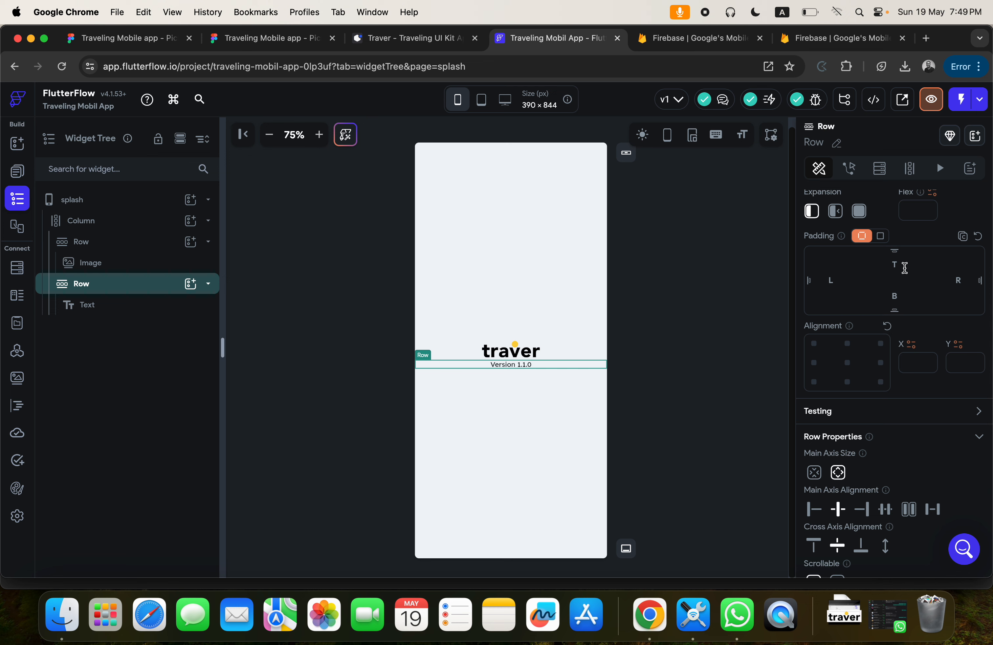
type("400")
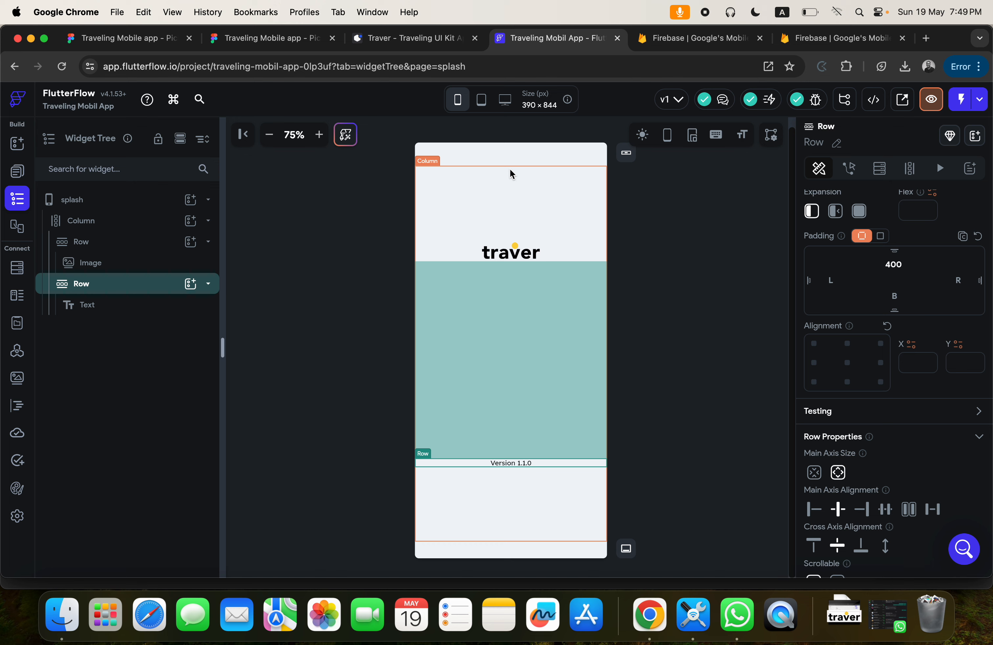
Set the splash page Column's main axis alignment to End.
left_click(519, 187)
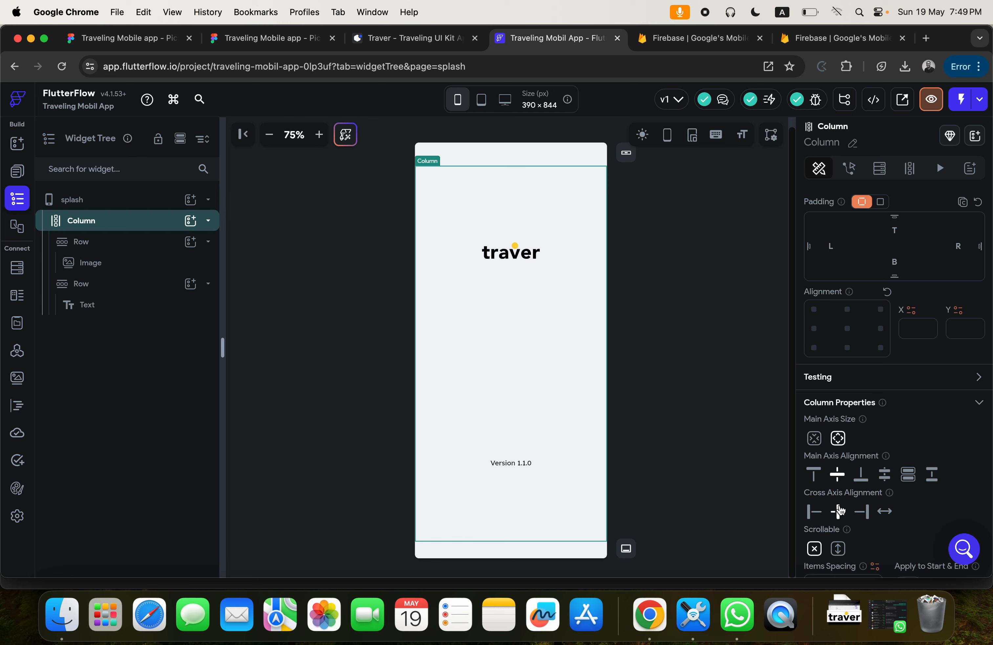
left_click(862, 480)
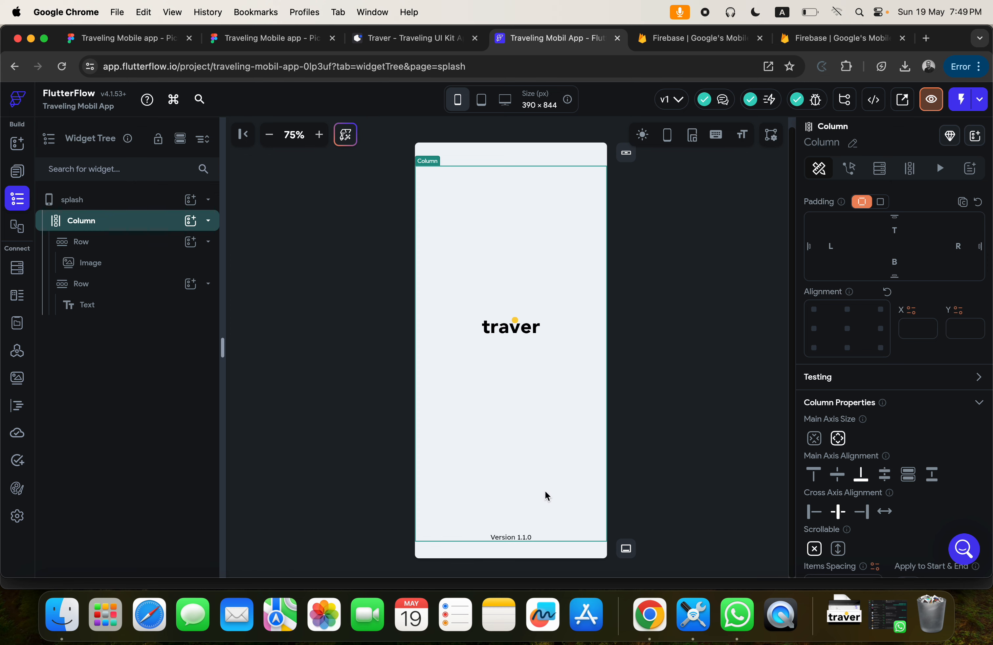
left_click(546, 539)
left_click(676, 317)
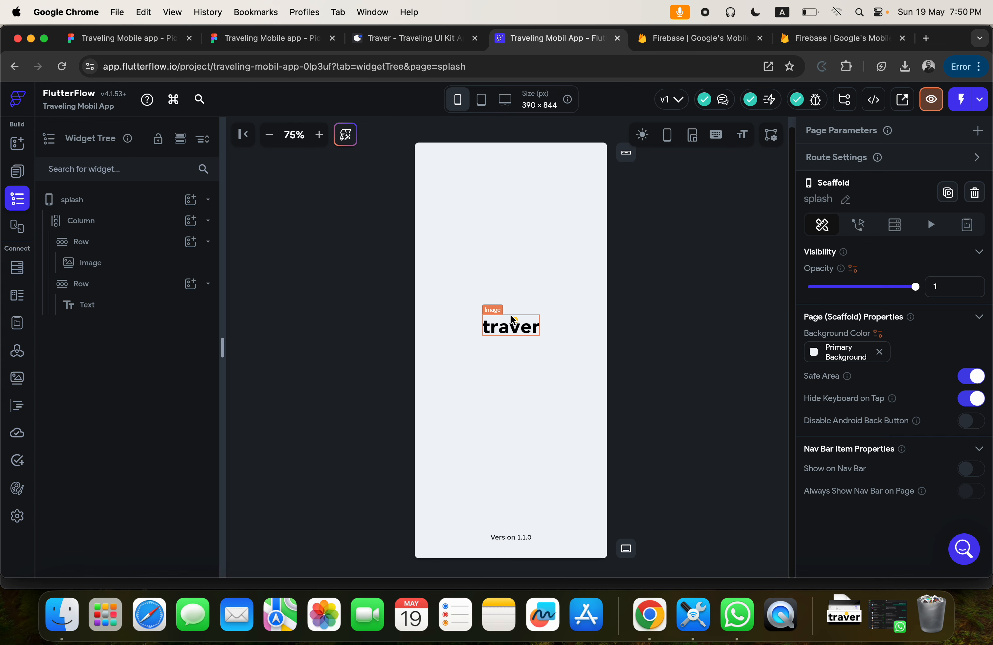
Review the screens following the splash screen in the Figma design and return to FlutterFlow.
left_click(241, 41)
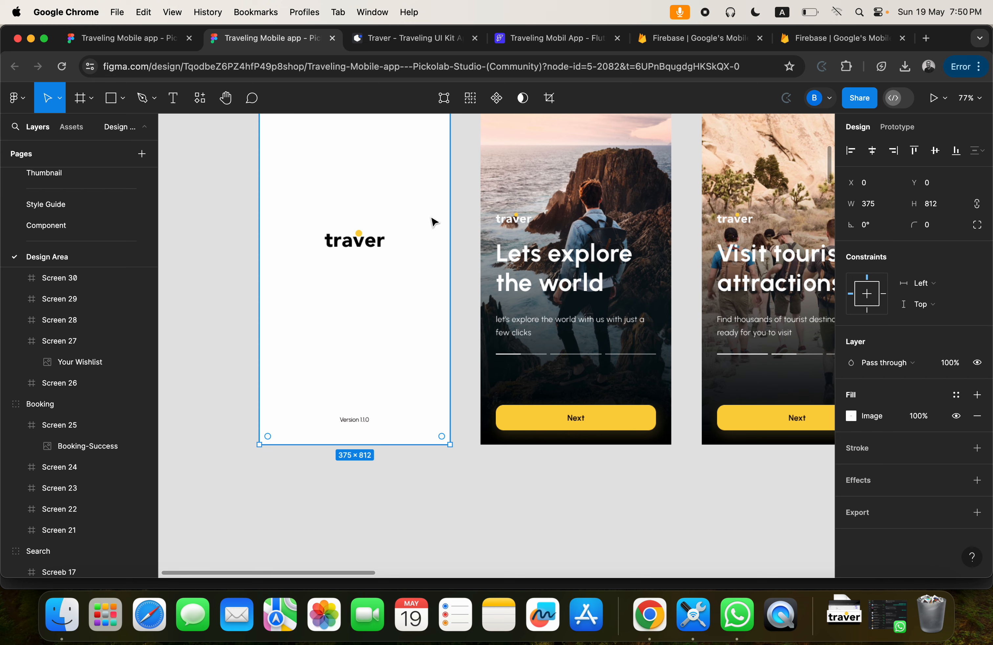
scroll(433, 222, "down", 5)
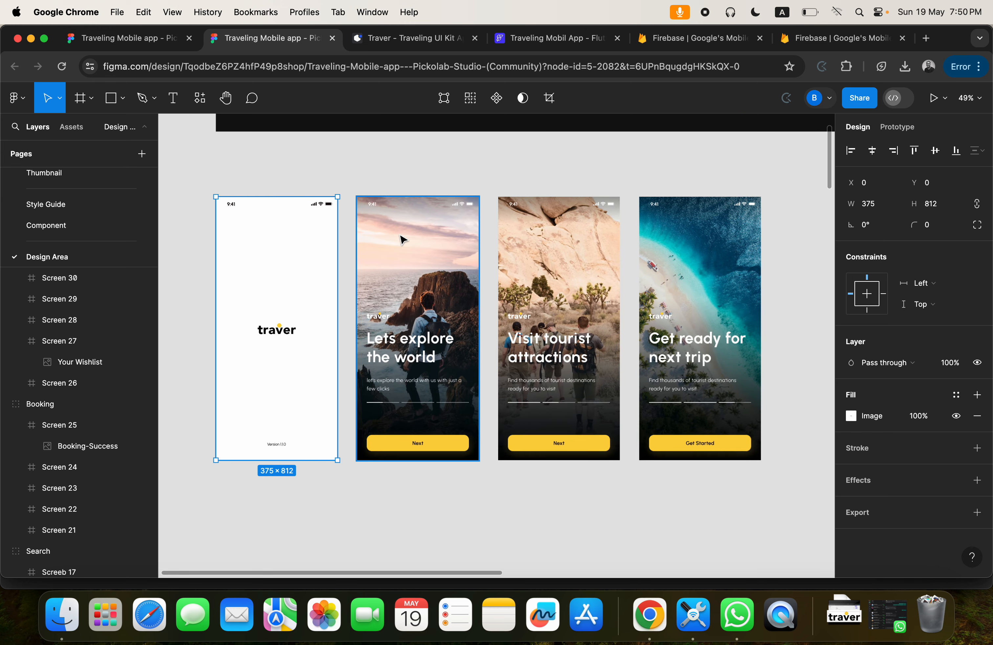
scroll(402, 239, "up", 5)
scroll(402, 239, "down", 5)
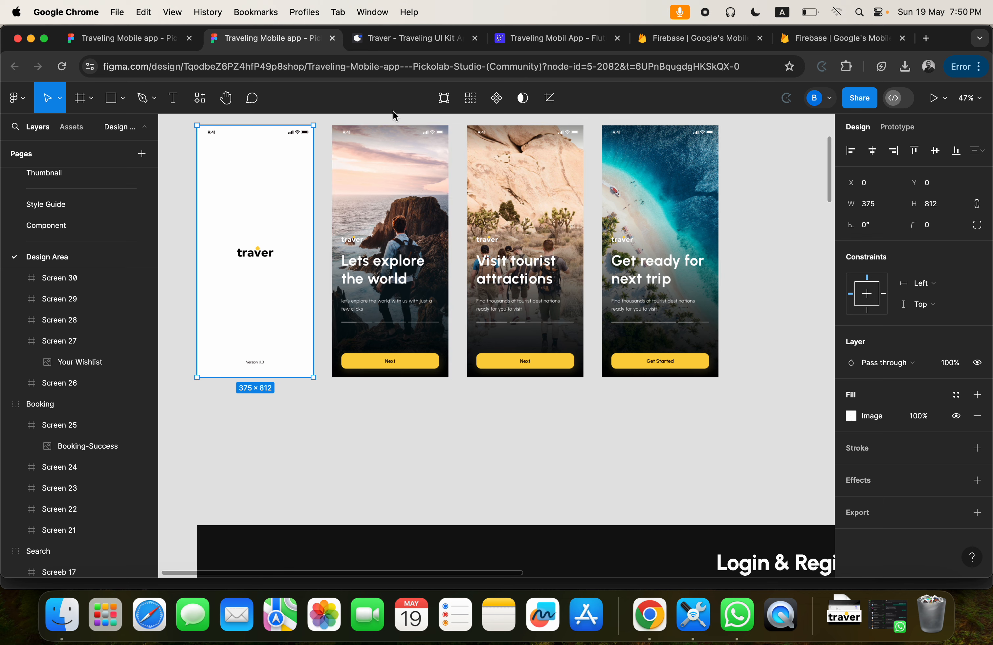
left_click(519, 39)
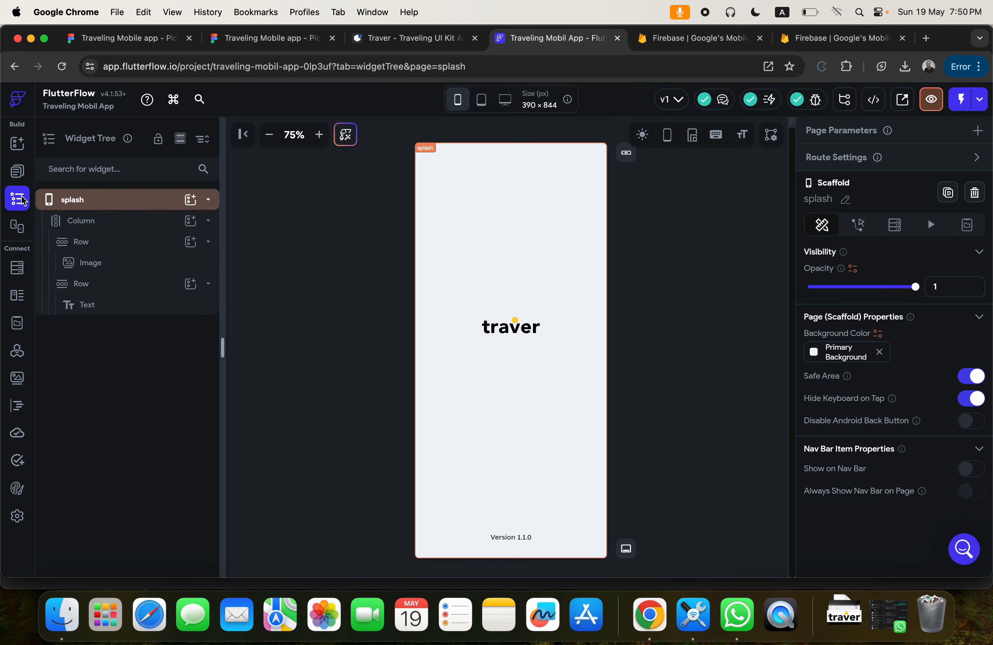
Open the new page dialog from the page list and browse its page, component and flow templates.
left_click(17, 172)
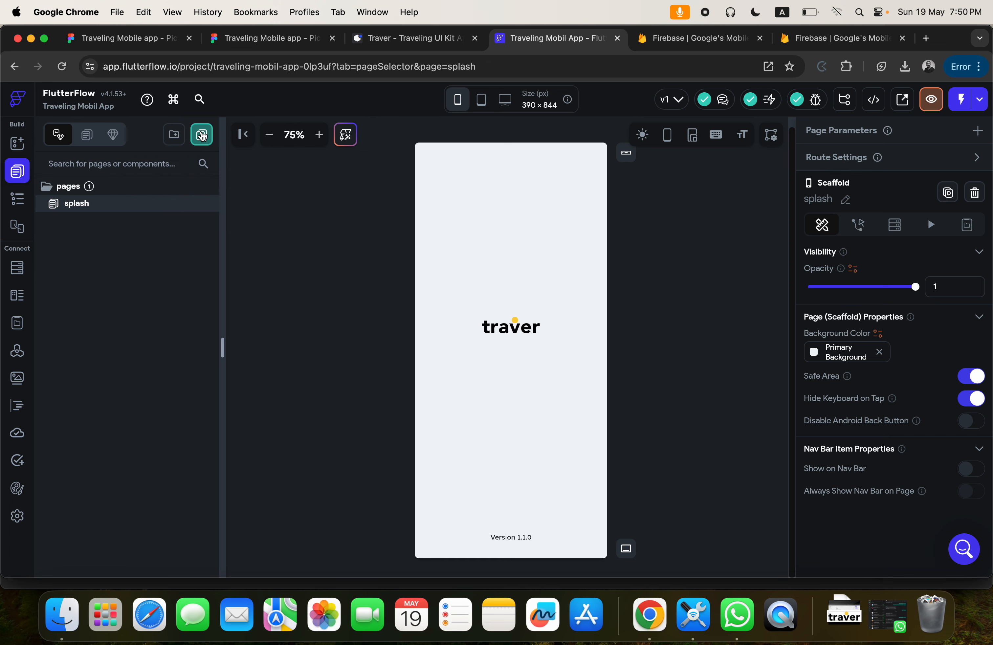
left_click(202, 134)
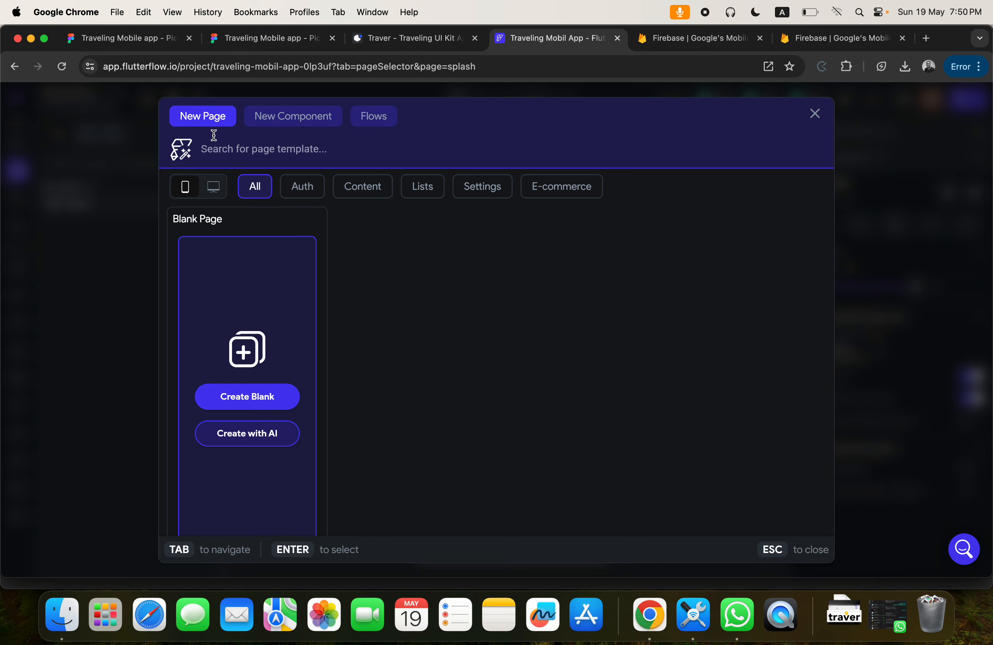
left_click(241, 398)
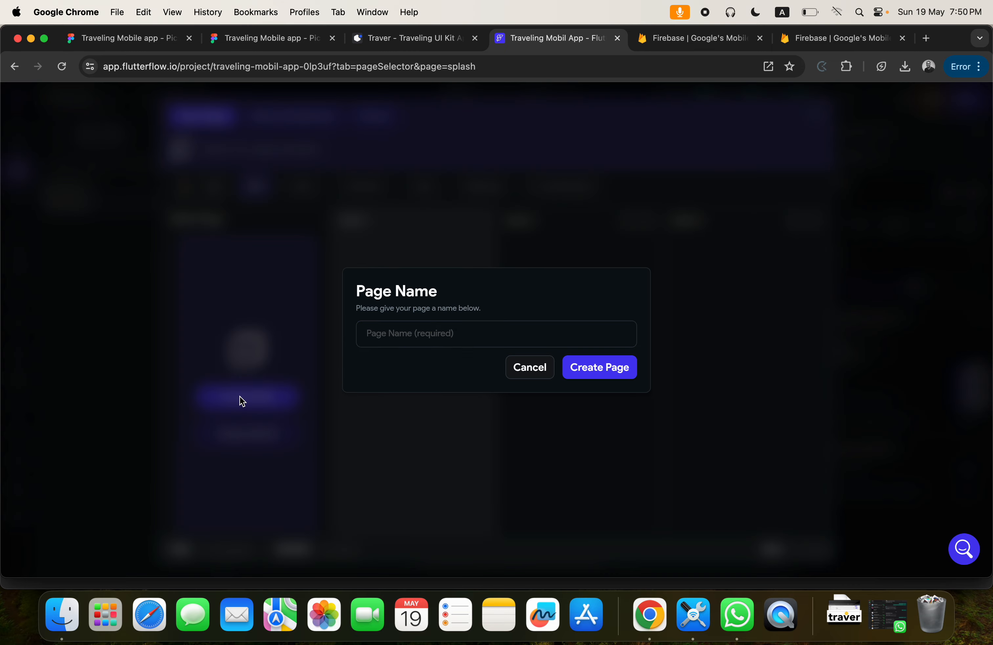
left_click(530, 367)
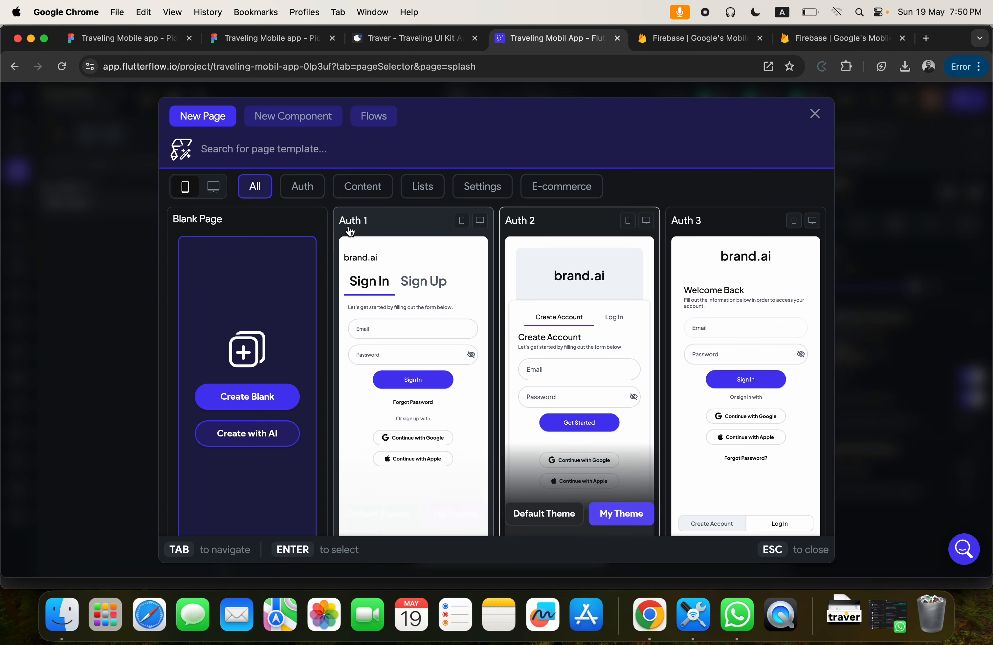
left_click(293, 119)
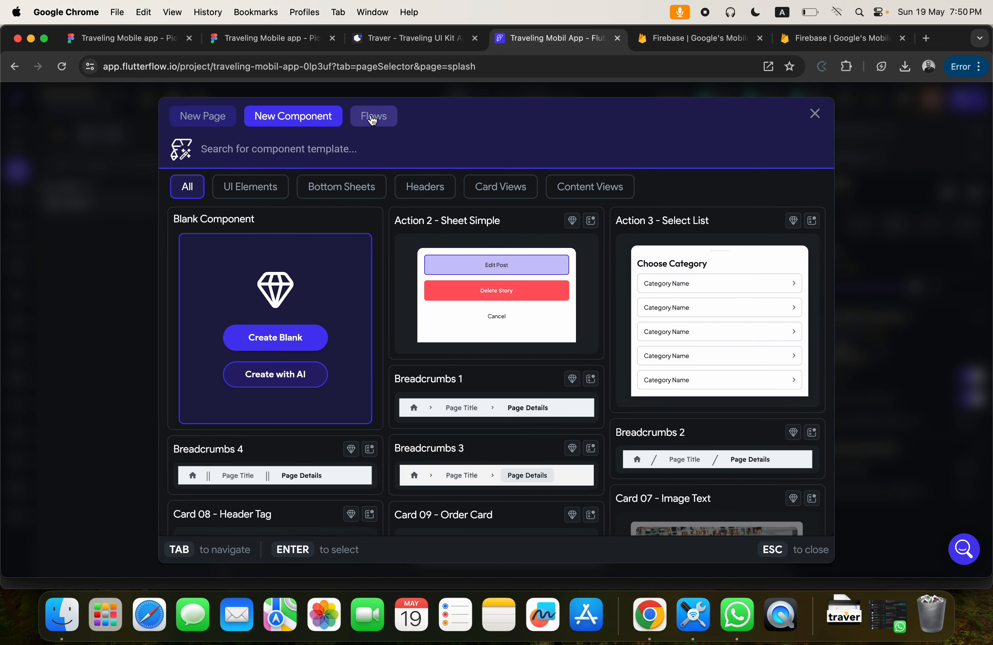
left_click(373, 120)
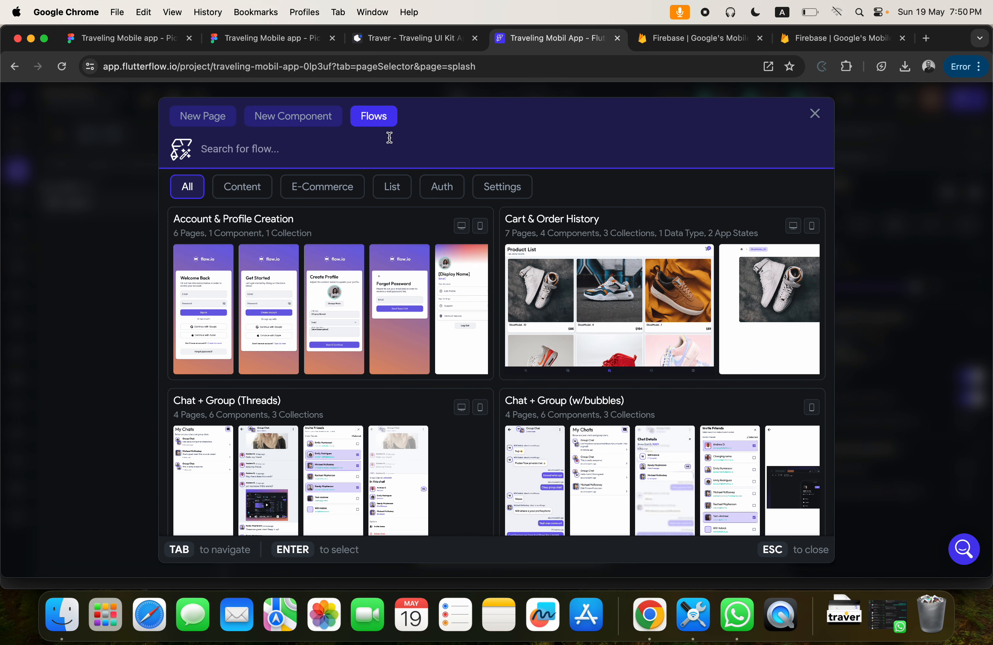
left_click(204, 122)
left_click(287, 119)
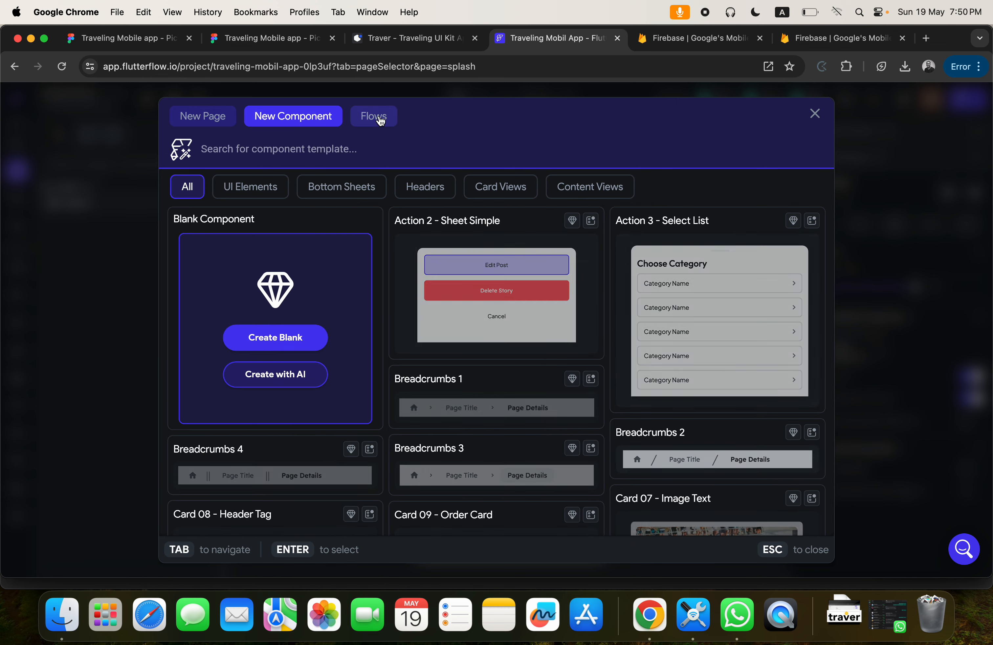
left_click(211, 123)
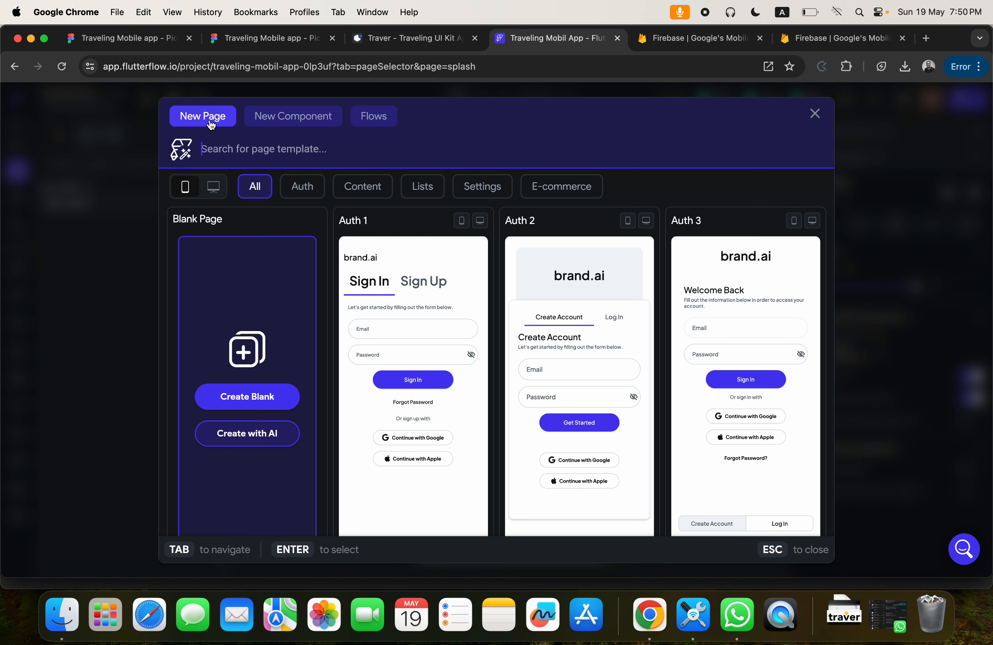
Create a blank page named "onboarding", checking the section name in Figma, and delete the page's AppBar.
left_click(250, 402)
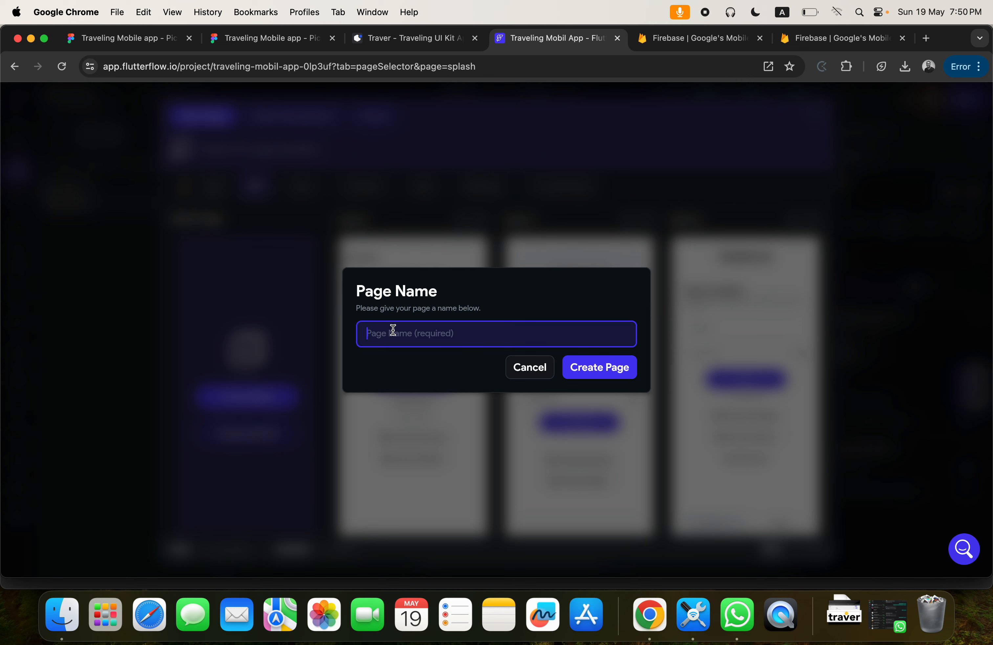
type("onboarding")
left_click(288, 38)
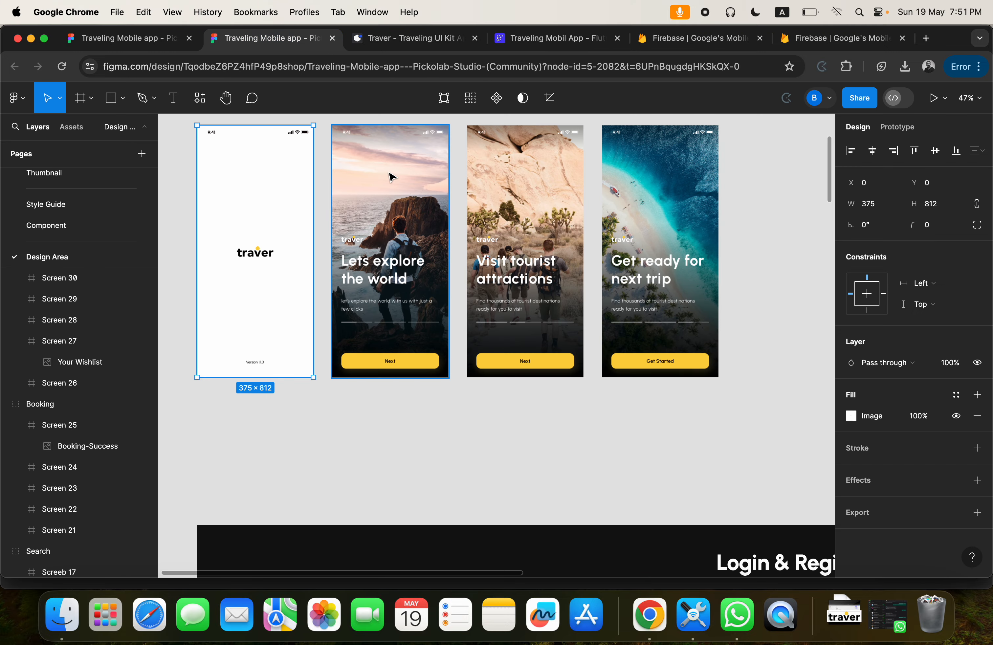
scroll(388, 251, "down", 5)
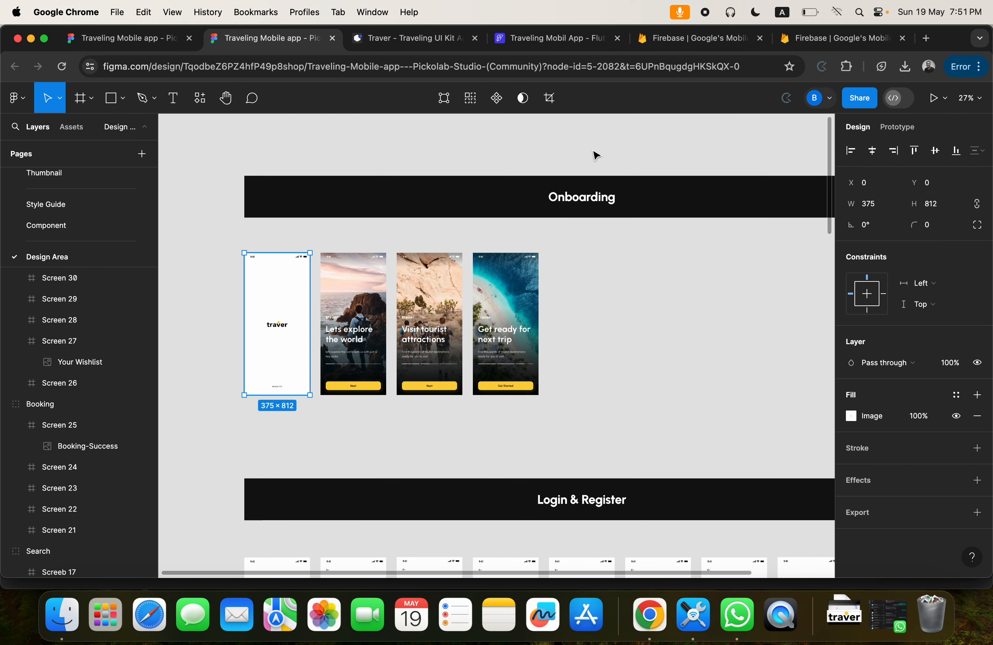
left_click(530, 39)
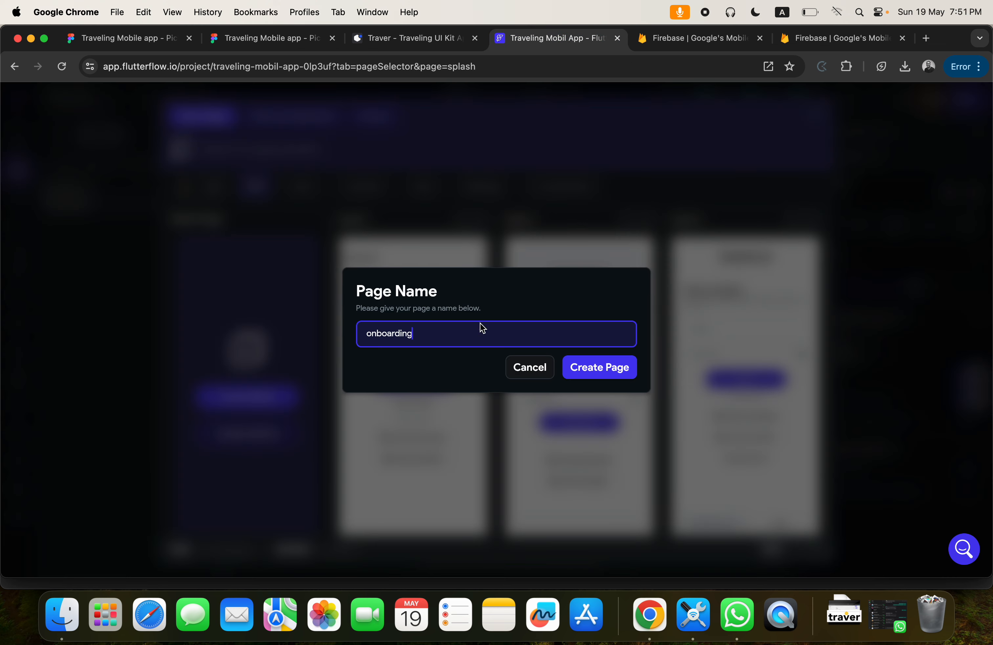
left_click(606, 371)
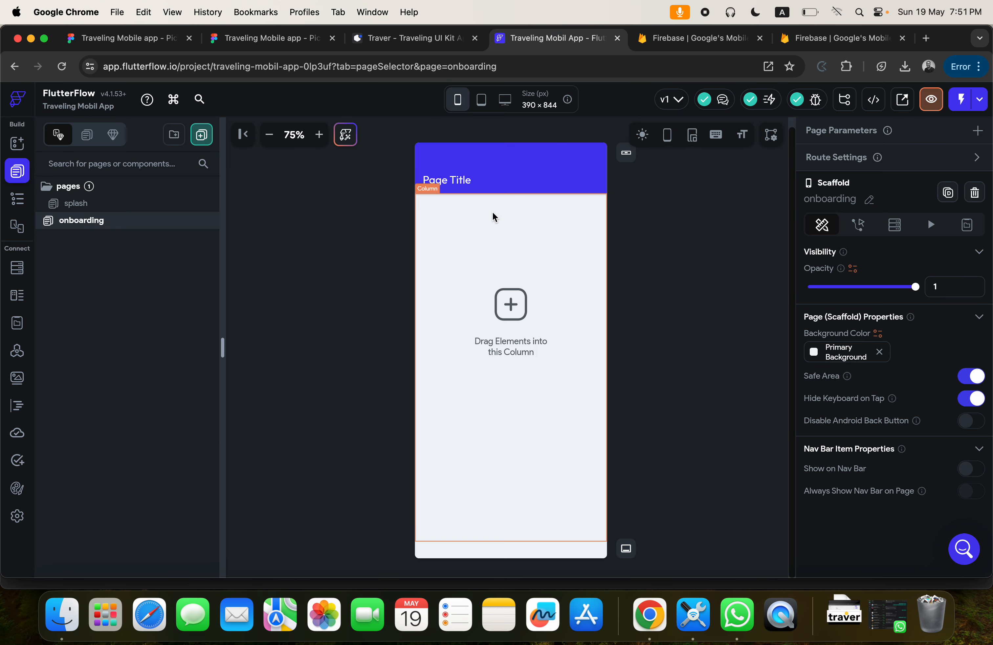
left_click(482, 161)
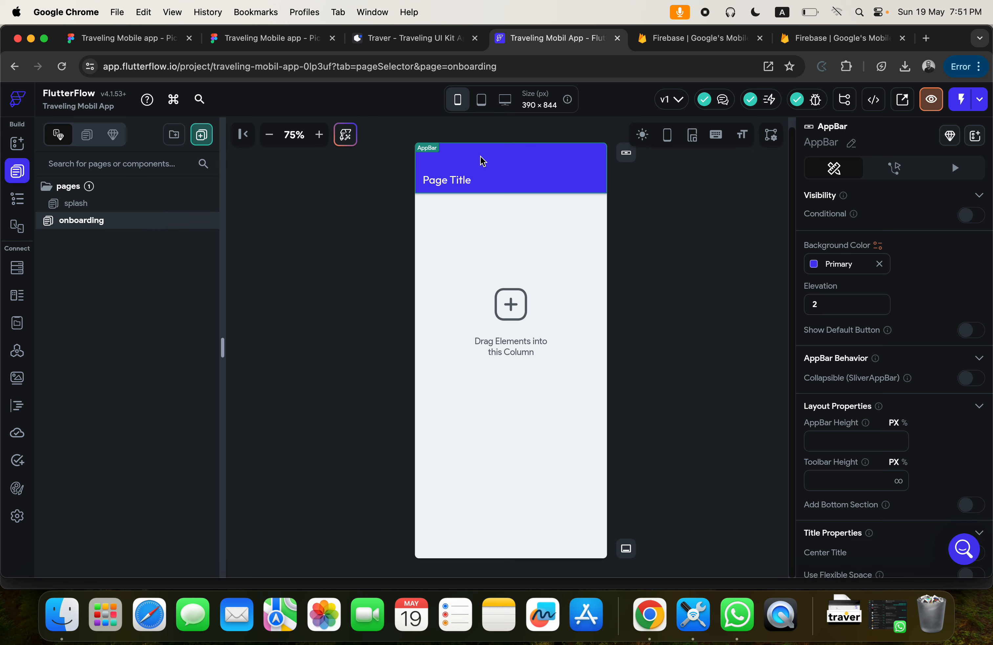
key("Delete")
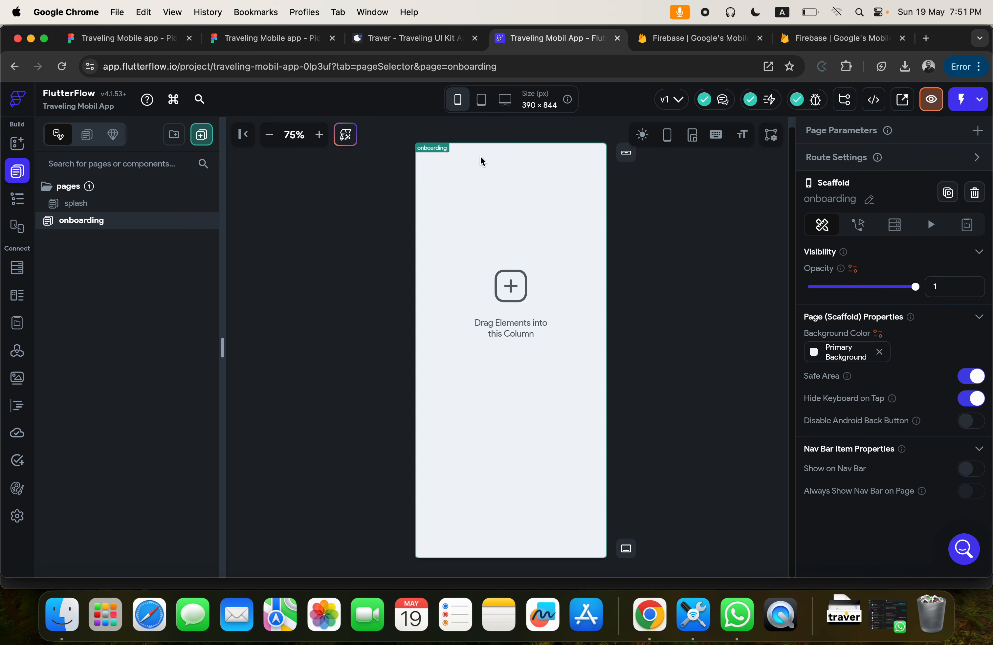
Examine the layout of the onboarding screens in Figma, including background photo, logo, texts and Next button, and return to FlutterFlow.
left_click(281, 42)
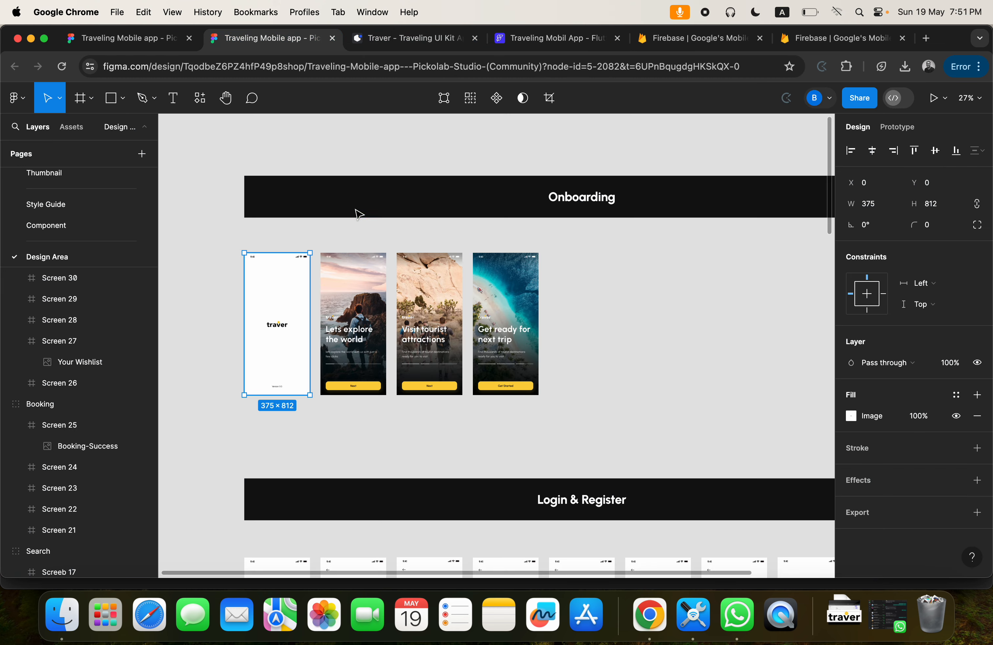
scroll(360, 314, "up", 5)
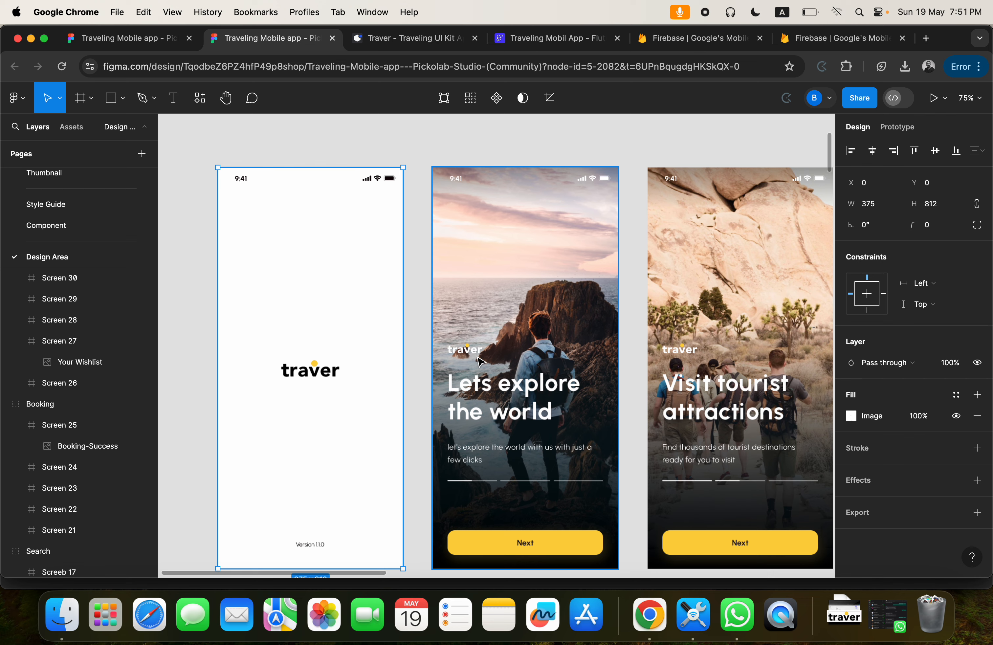
left_click(523, 40)
left_click(252, 36)
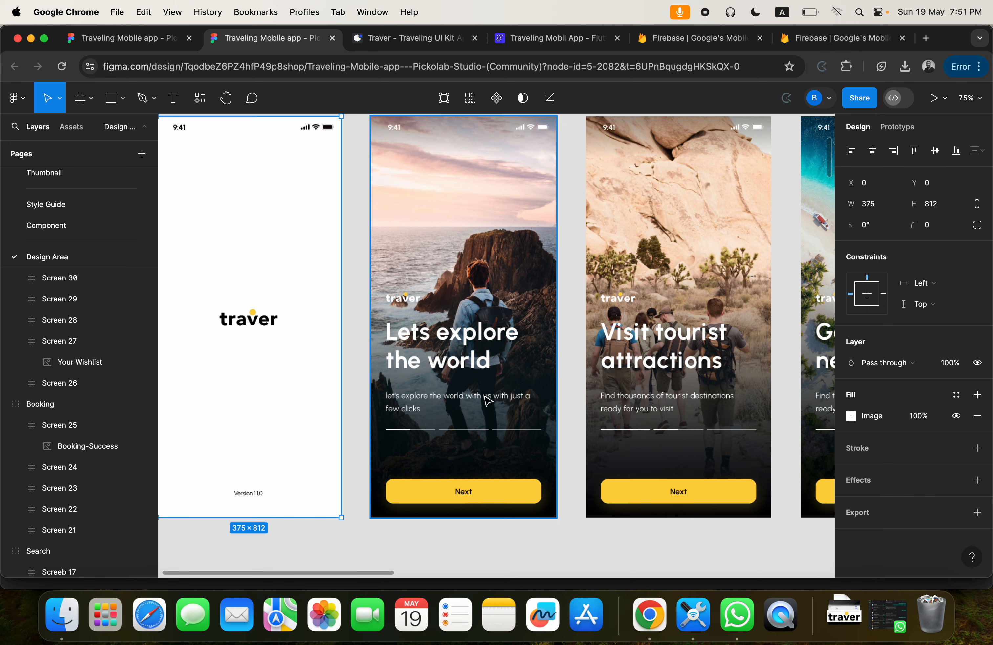
scroll(488, 401, "right", 3)
scroll(488, 401, "up", 2)
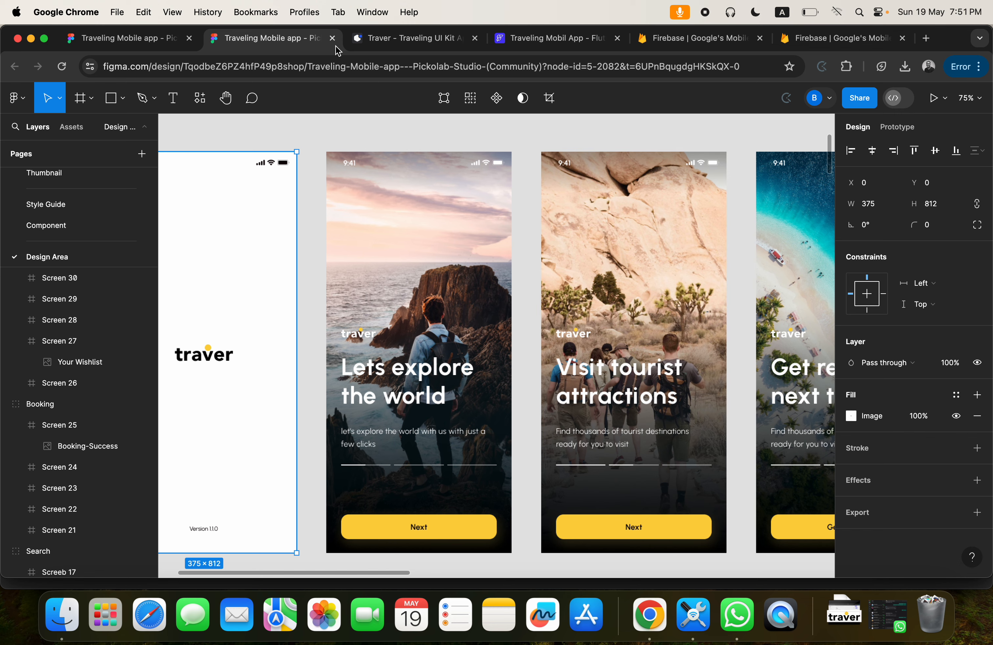
left_click(540, 38)
Add a PageView inside the Column of the onboarding page.
left_click(472, 317)
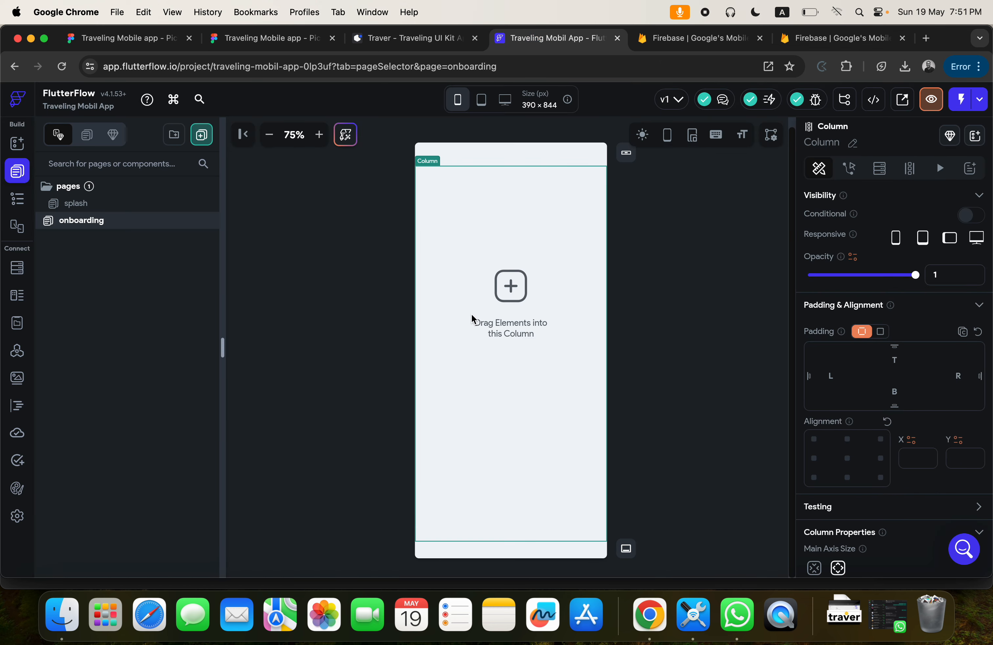
left_click(24, 204)
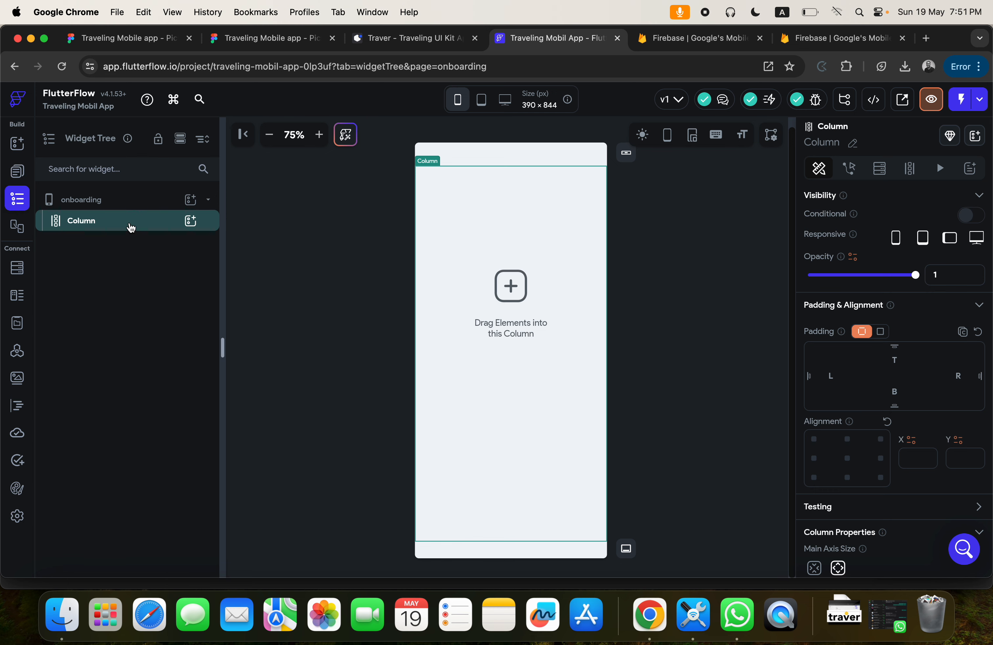
left_click(189, 221)
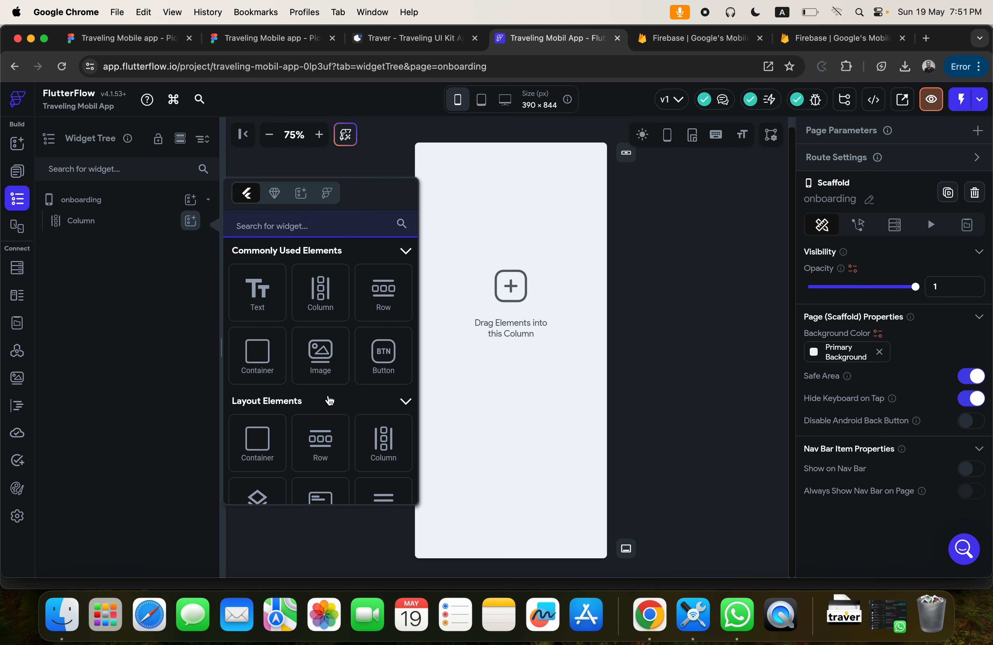
scroll(330, 400, "down", 4)
scroll(331, 400, "down", 3)
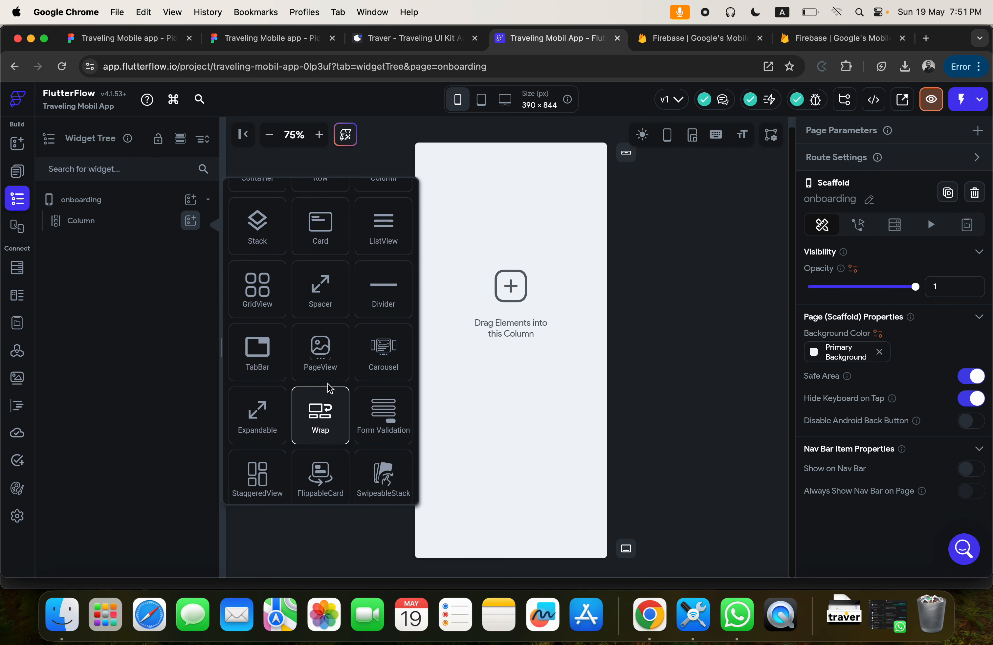
left_click(309, 347)
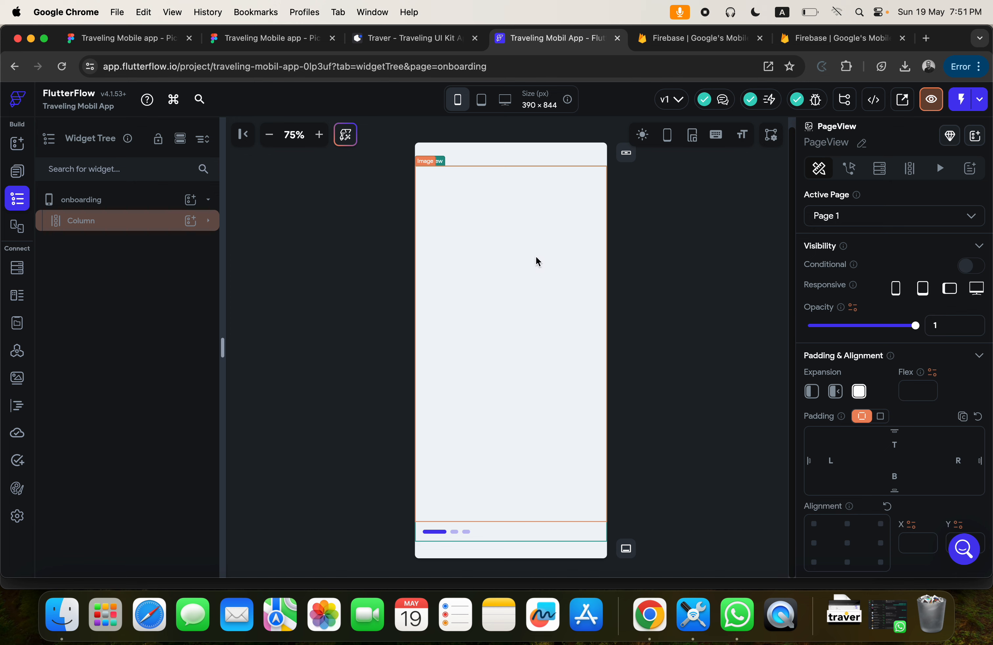
Expand the Column in the widget tree and open the image properties of the first PageView page's Image.
left_click(125, 223)
left_click(126, 223)
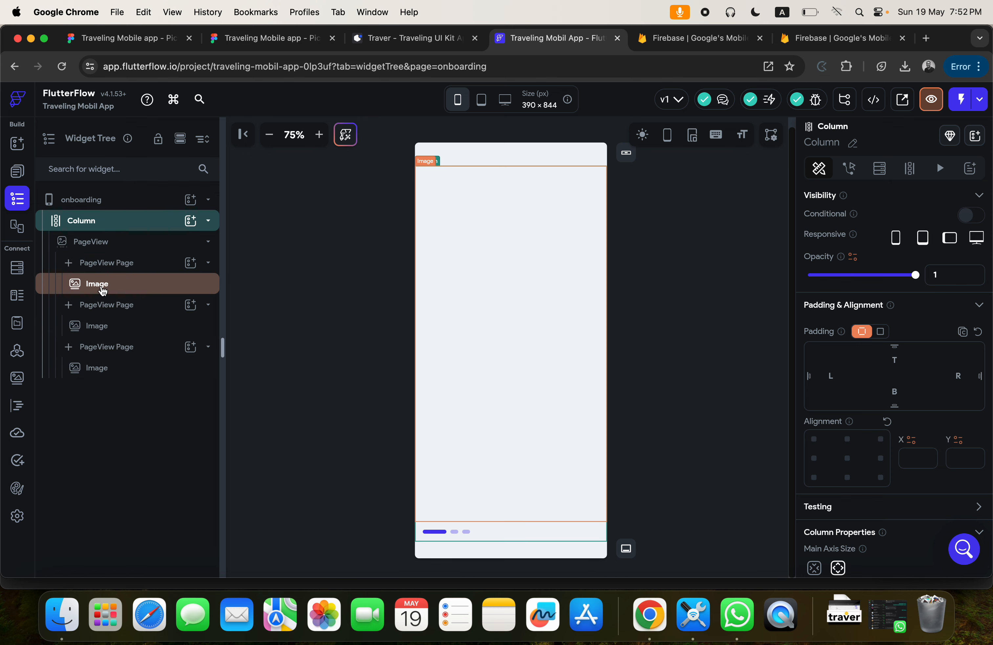
left_click(100, 285)
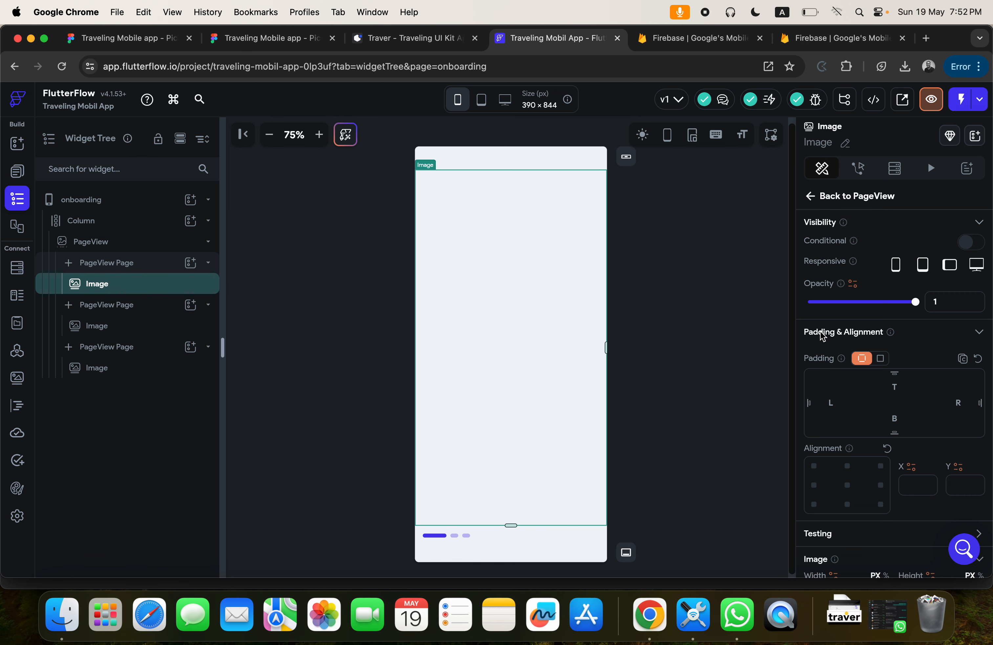
scroll(903, 384, "down", 7)
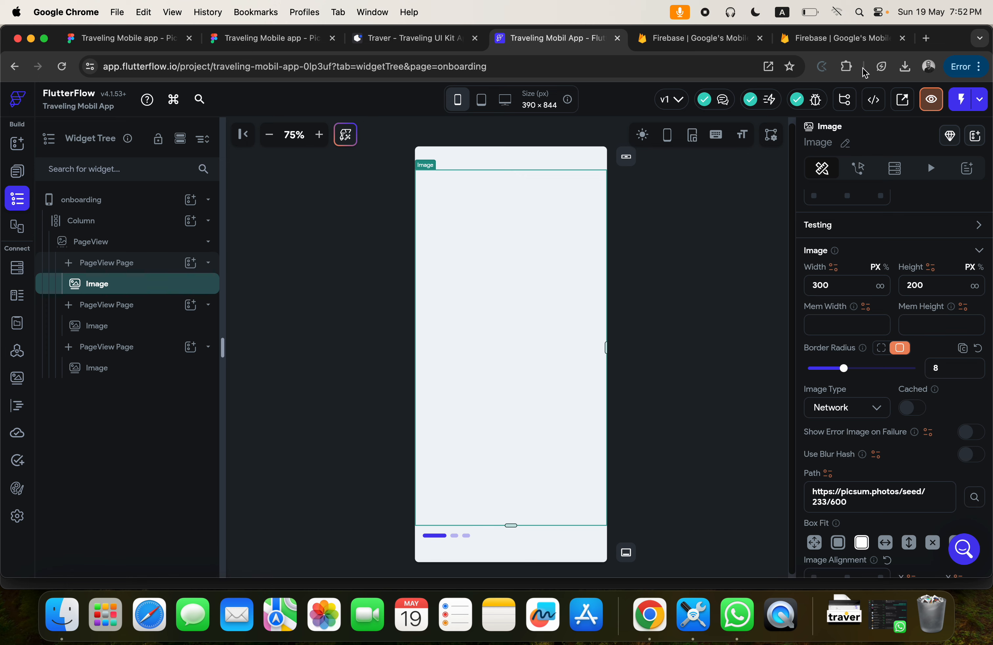
Search Google for "default grey image" in a new browser tab.
left_click(926, 38)
left_click(633, 71)
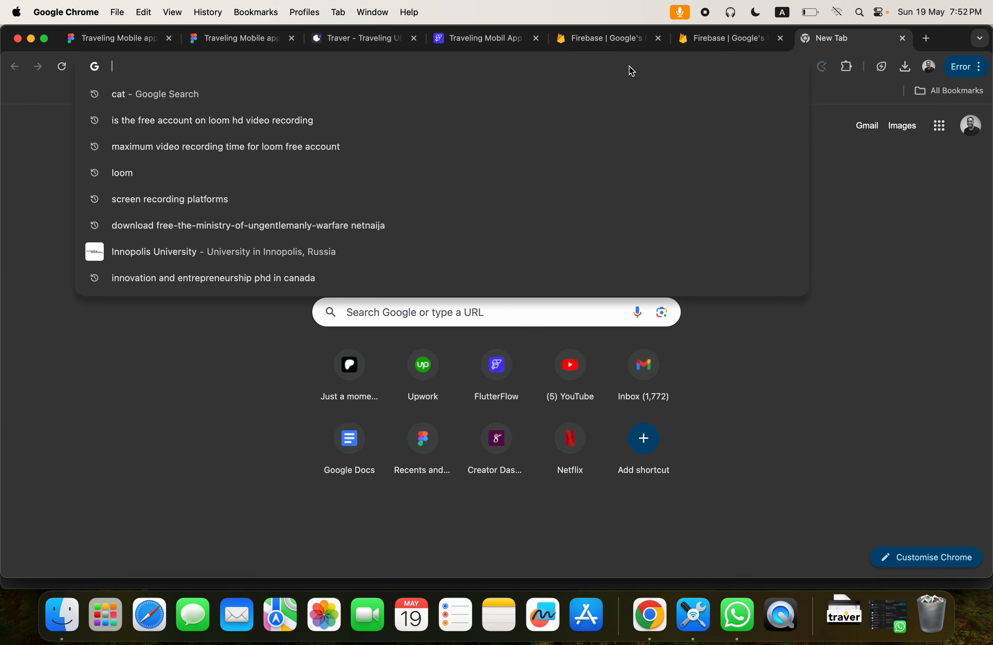
type("defa")
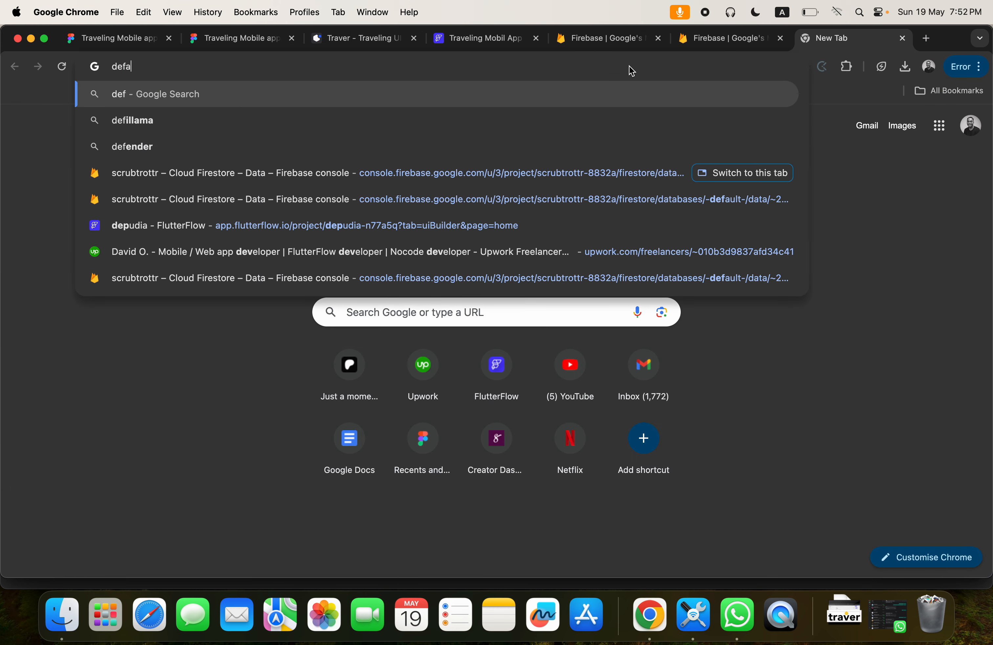
type("ult grey")
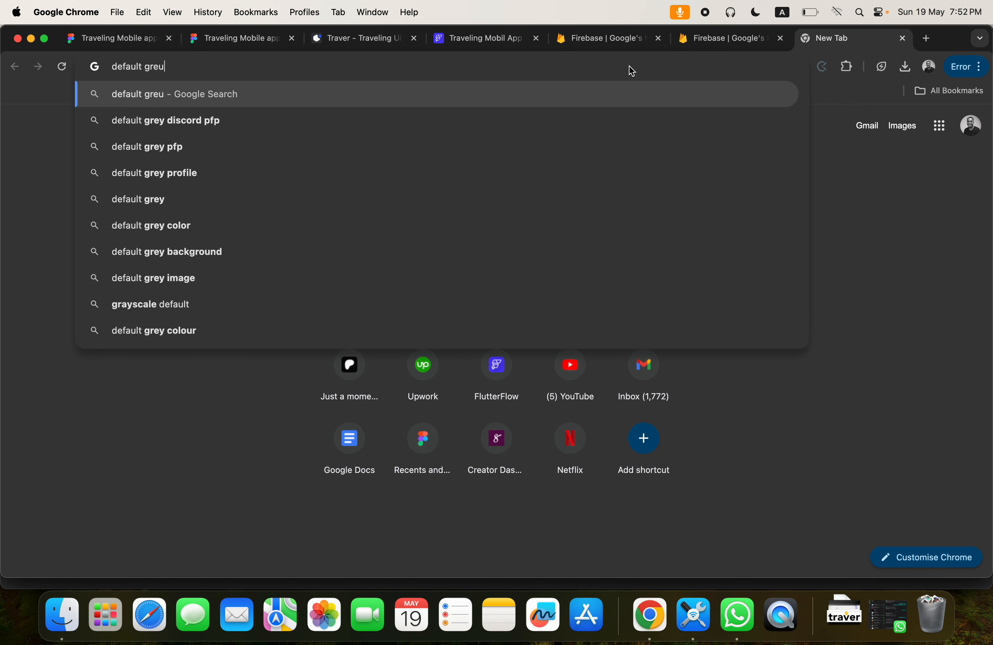
key("BackSpace")
type("y image")
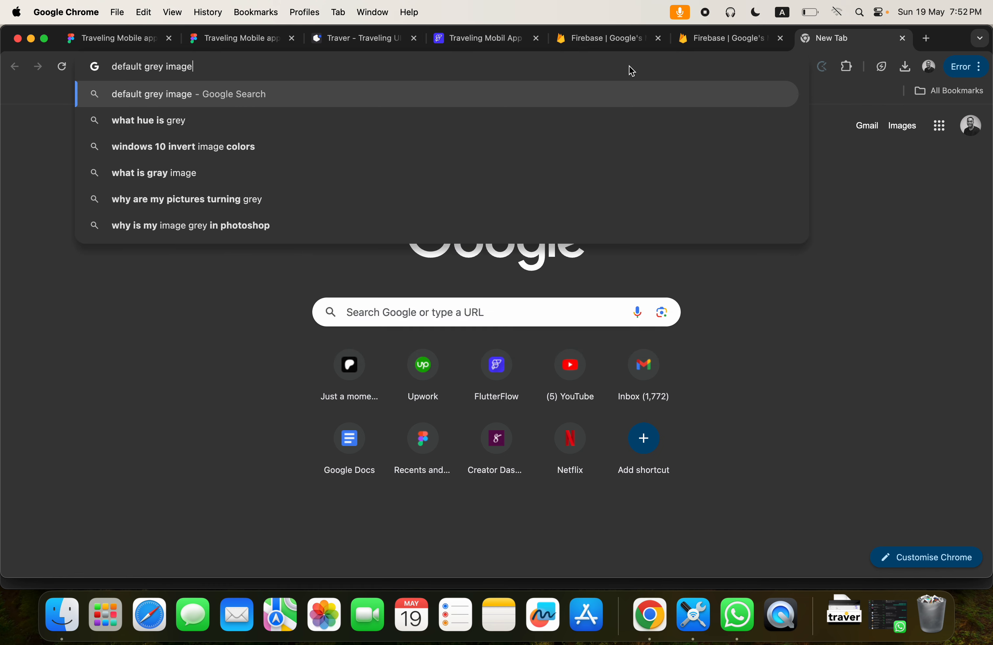
key("Return")
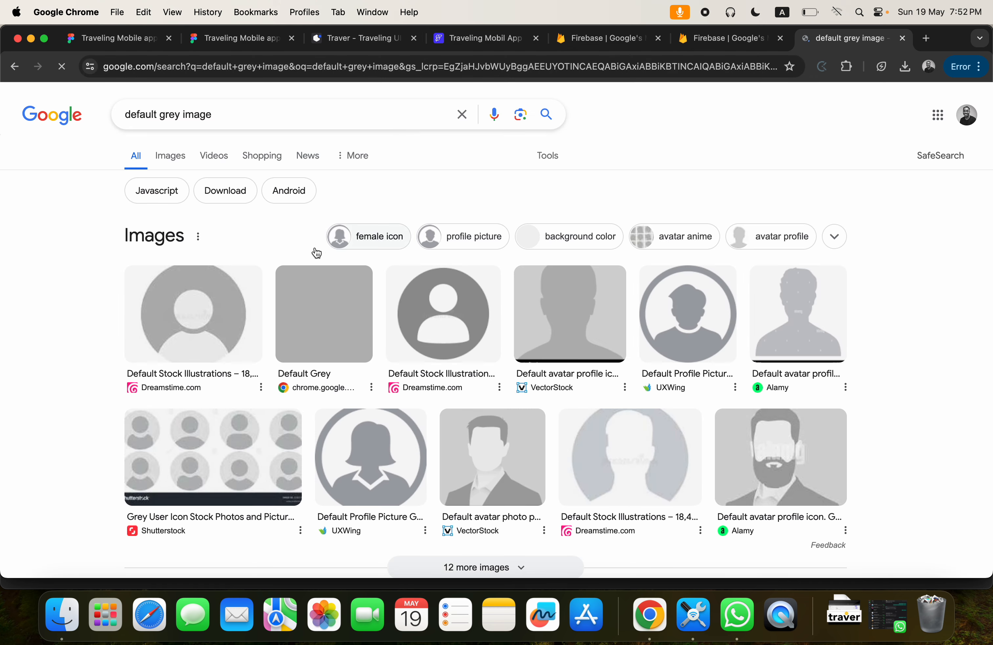
Browse the image results for a plain grey picture suitable as a placeholder.
left_click(316, 314)
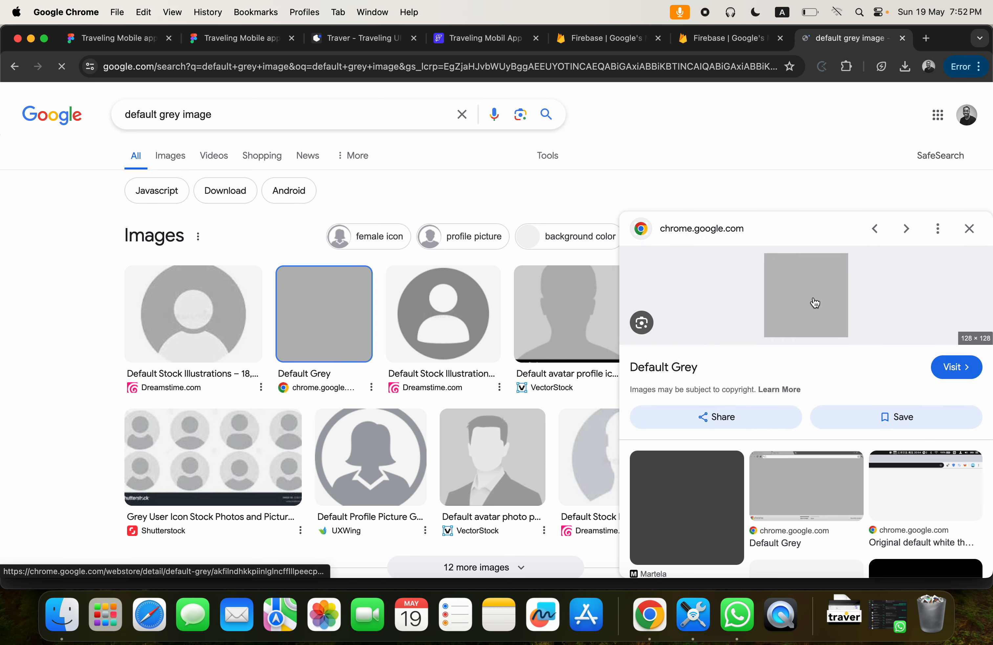
left_click(169, 159)
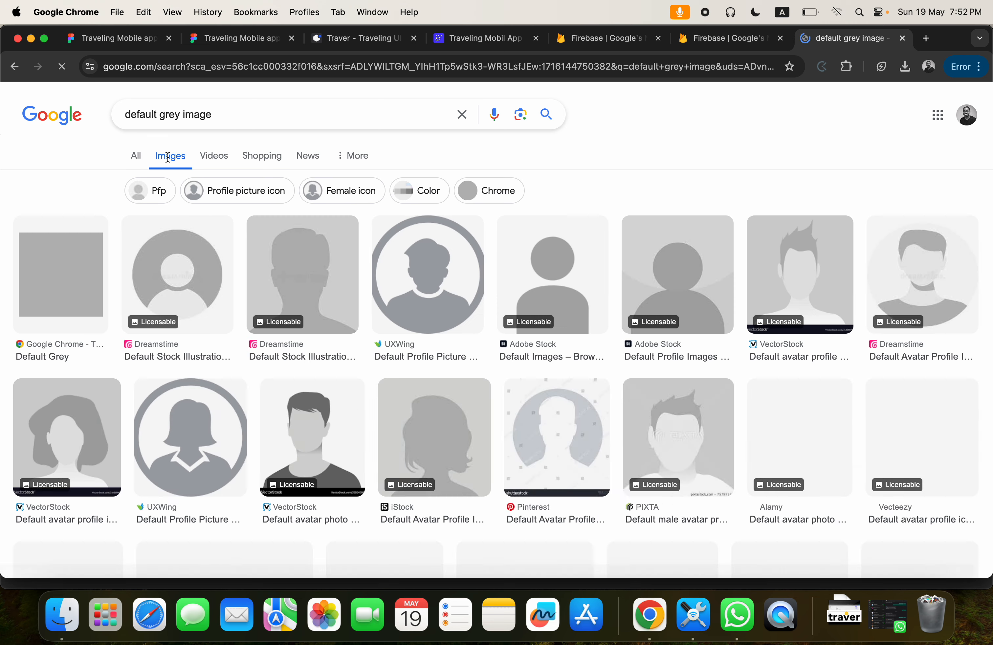
scroll(415, 321, "down", 8)
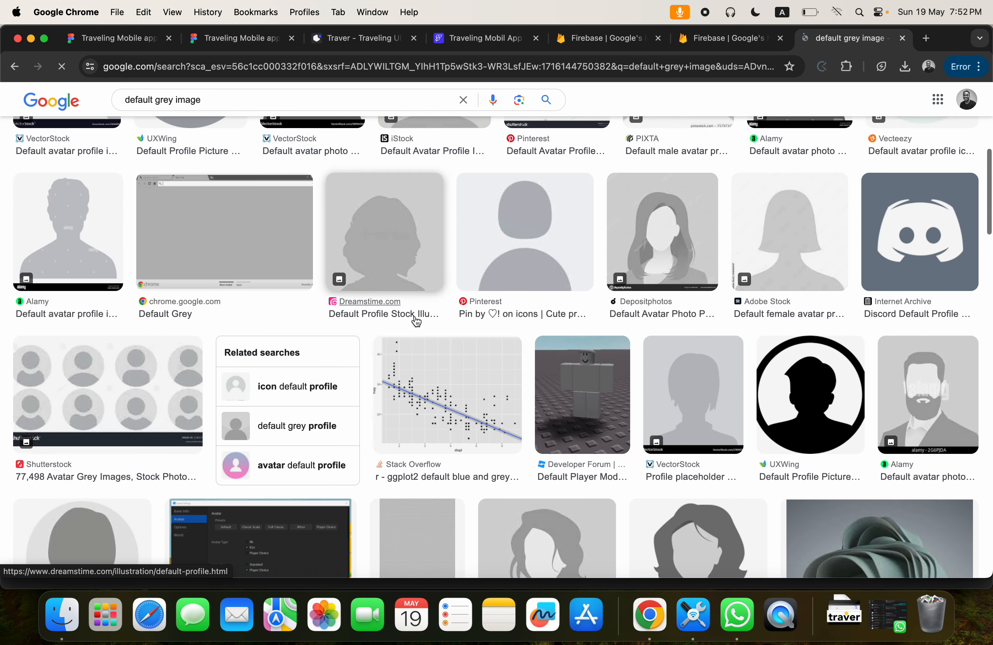
scroll(416, 321, "down", 10)
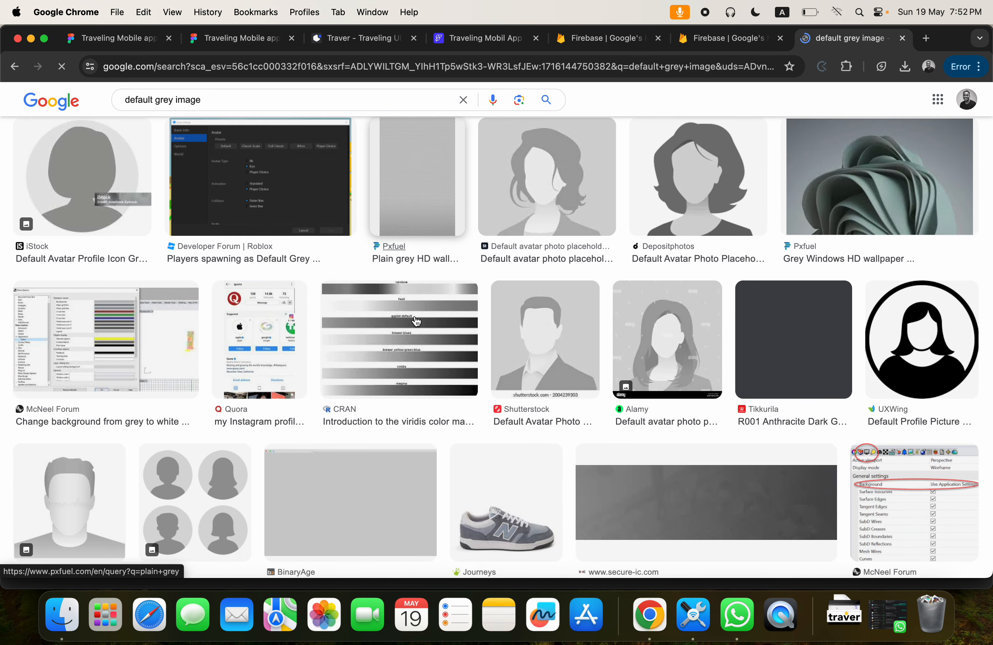
scroll(416, 321, "down", 6)
scroll(416, 321, "down", 10)
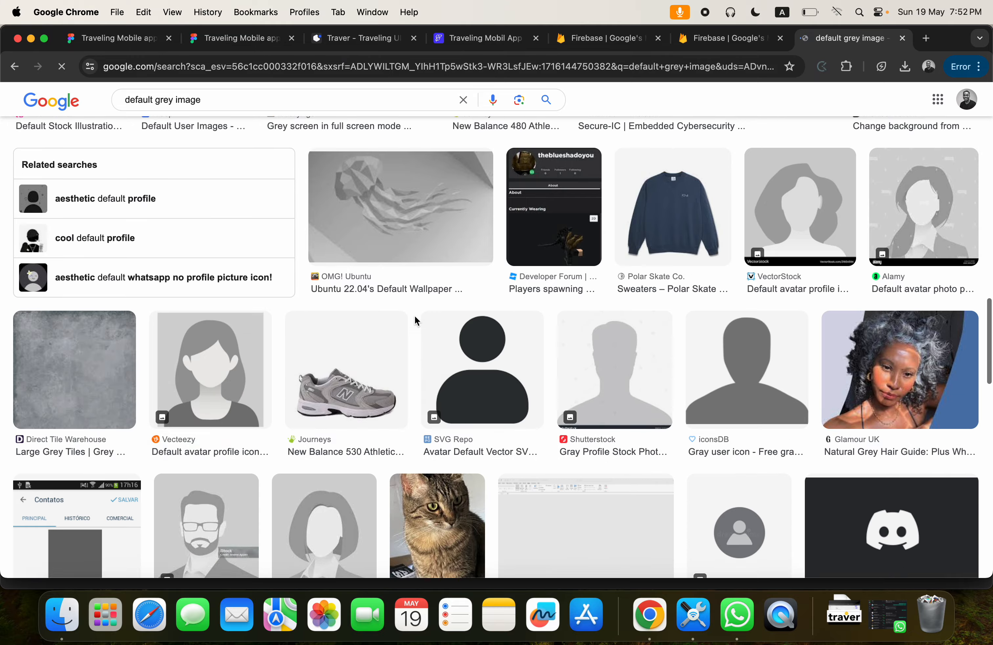
scroll(416, 322, "up", 20)
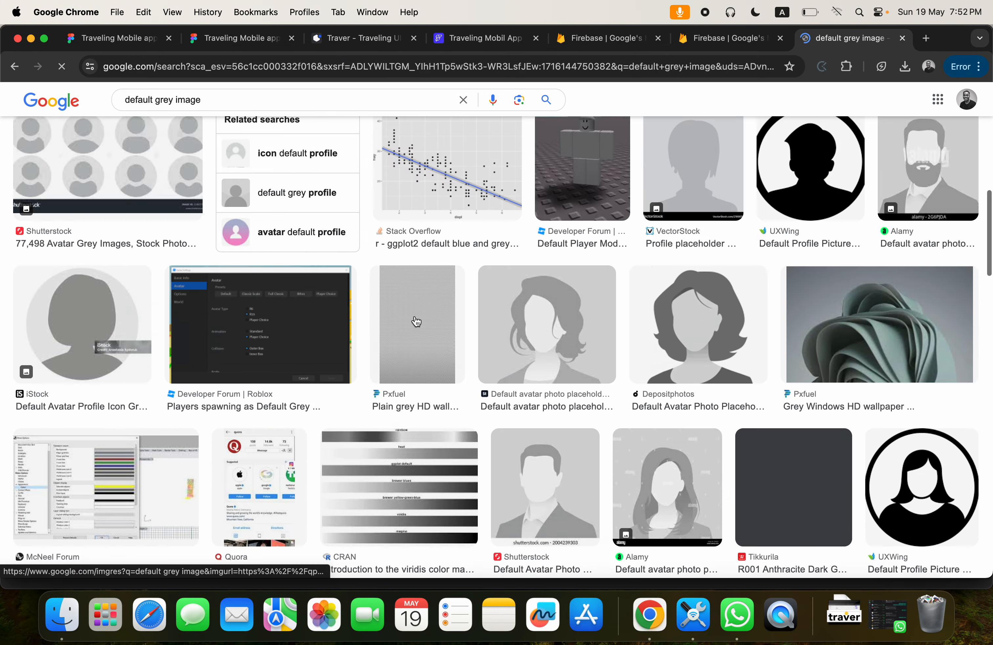
Copy the image address of the plain "Default Grey" picture.
left_click(75, 271)
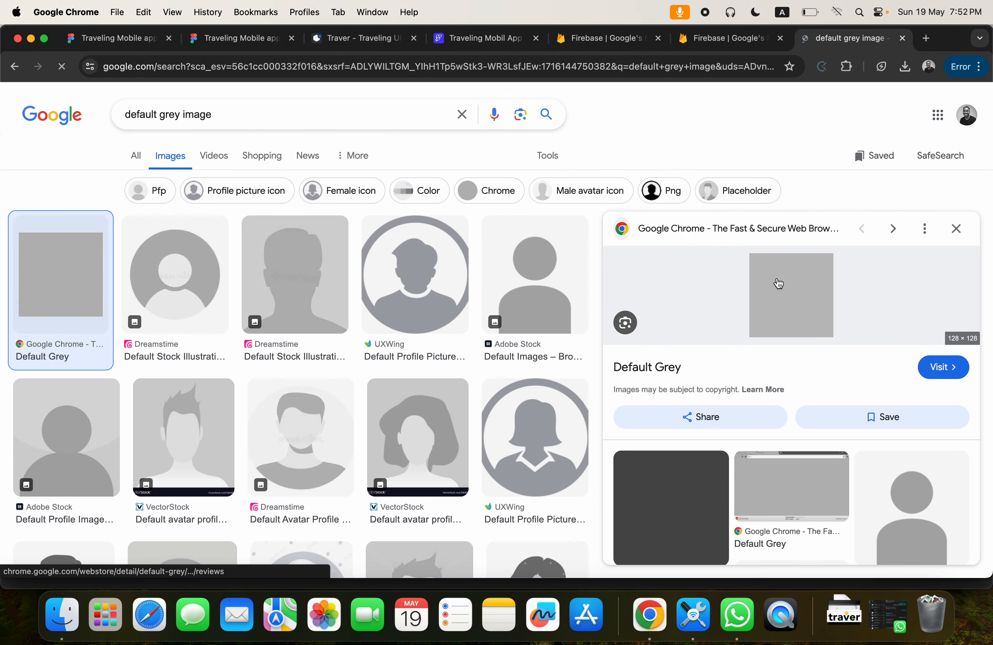
right_click(787, 293)
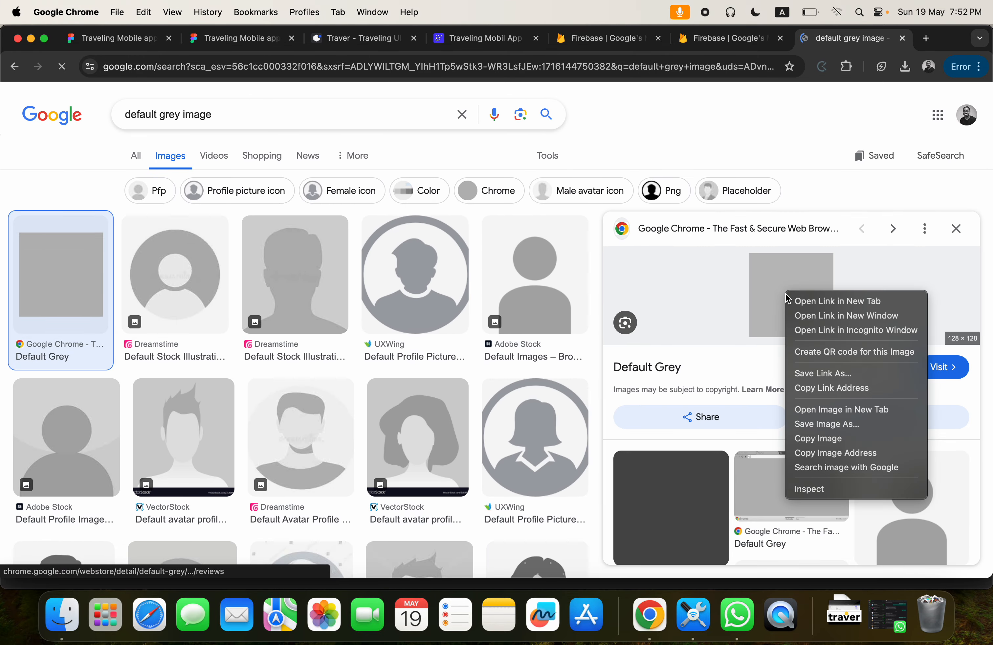
left_click(831, 438)
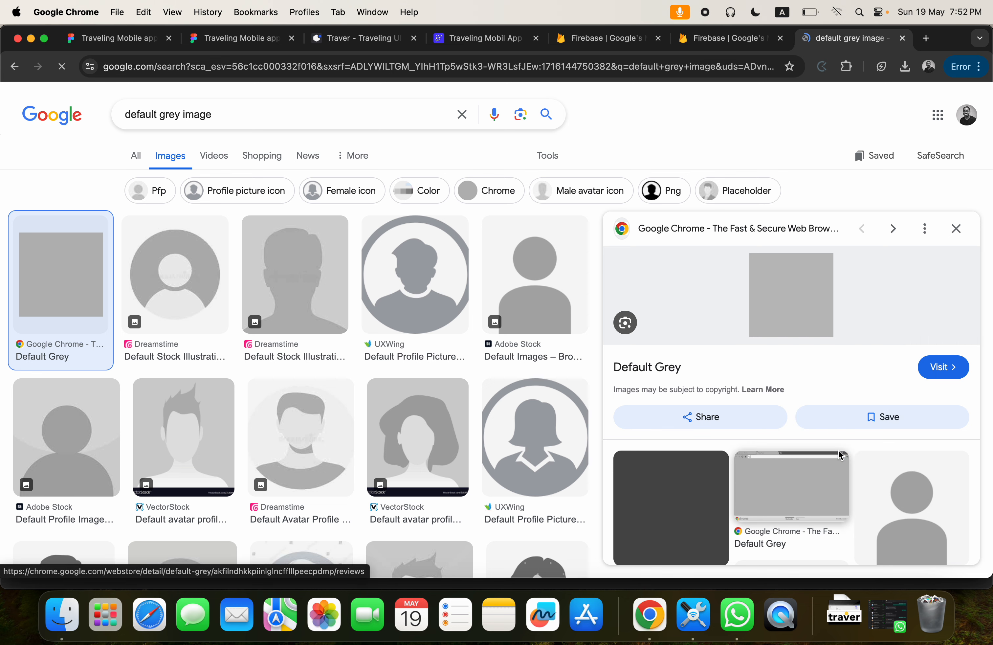
right_click(801, 289)
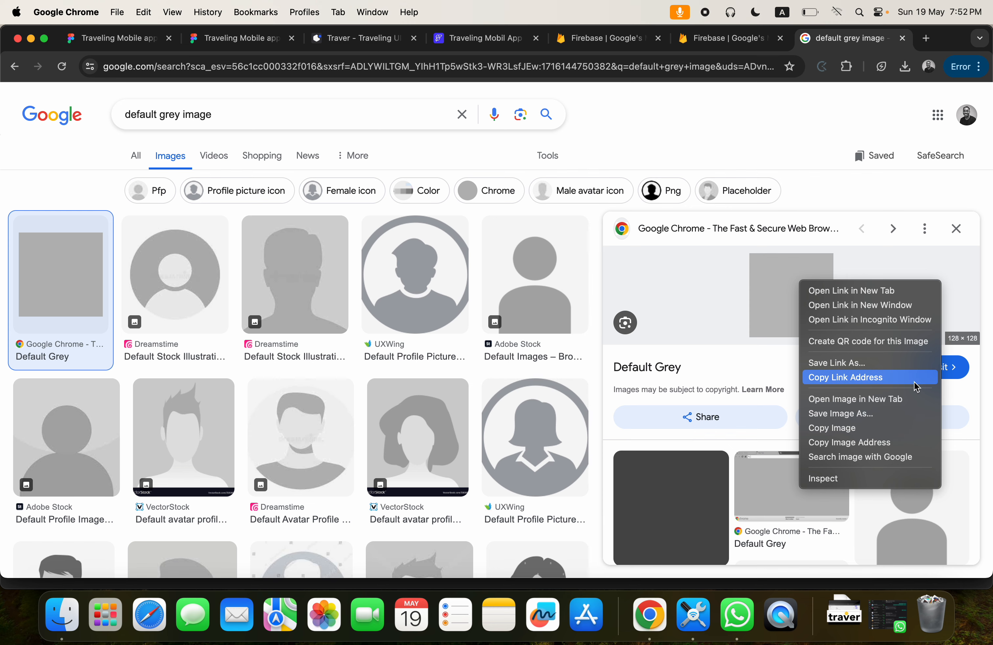
left_click(861, 442)
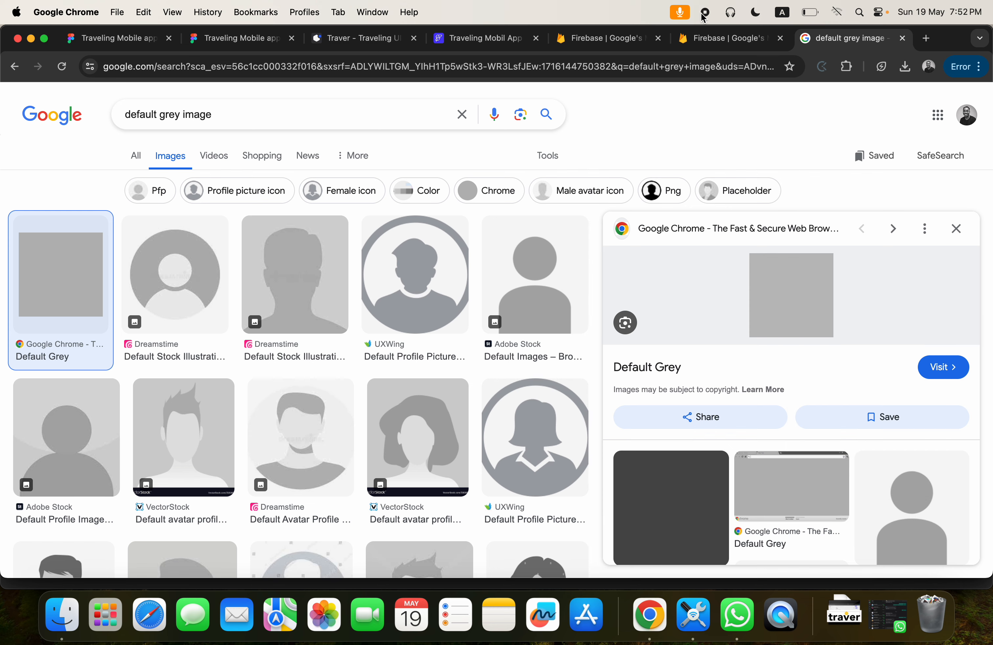
Return to FlutterFlow and replace the first PageView image's path with the copied image address.
left_click(460, 39)
left_click(850, 490)
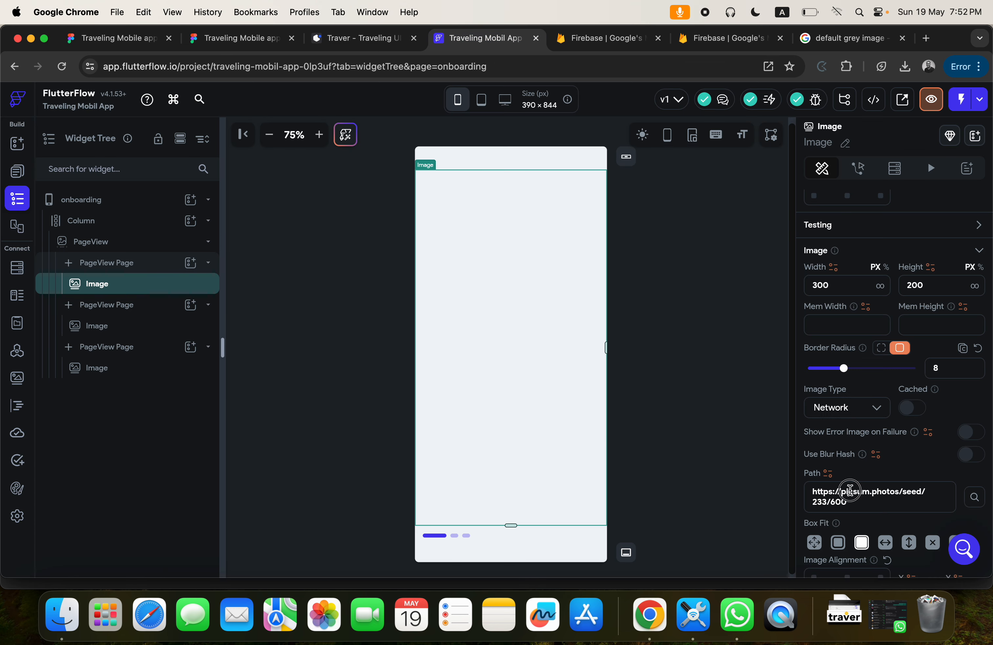
key("super+a")
key("super+v")
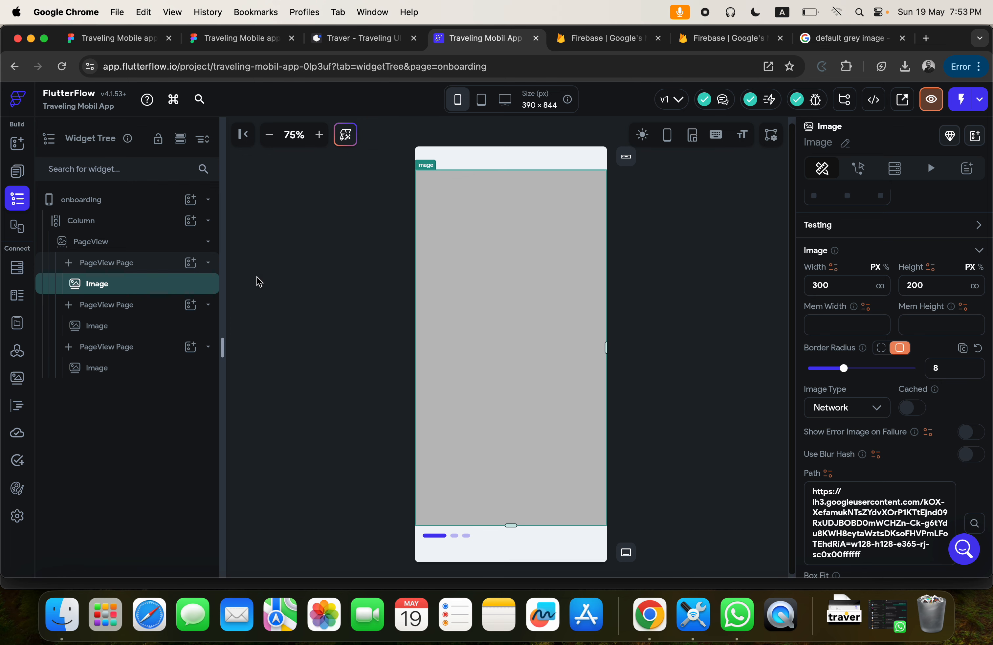
Delete the Image widgets from all three PageView pages.
key("BackSpace")
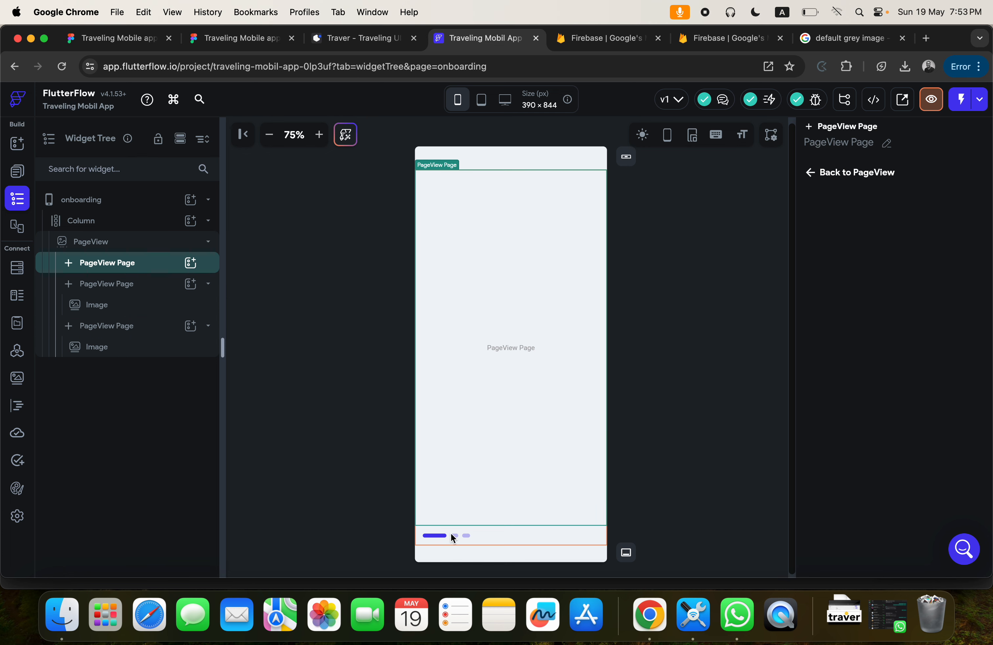
left_click(94, 312)
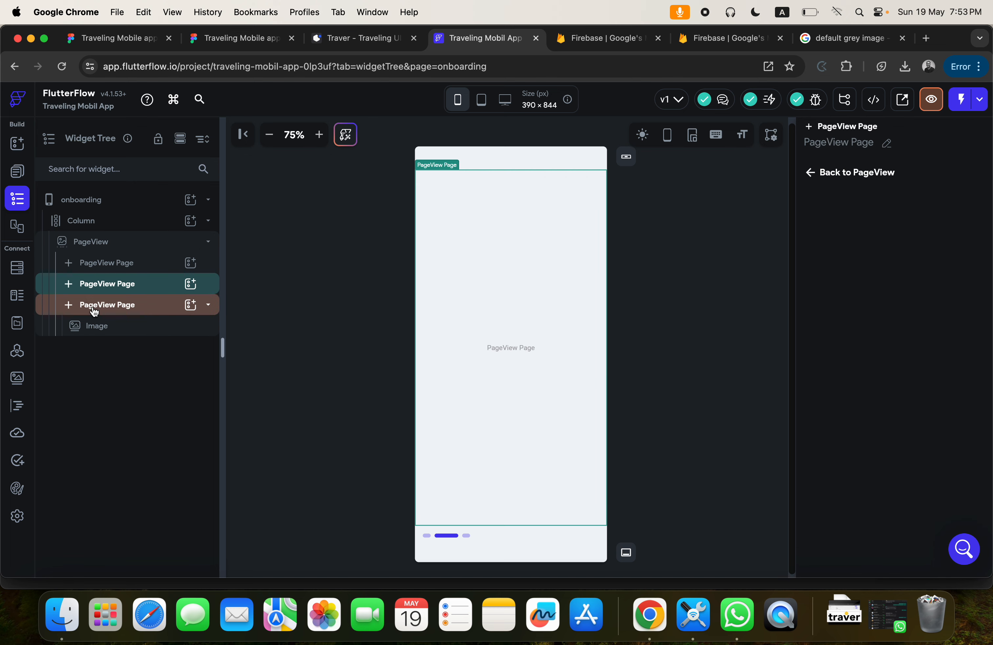
left_click(103, 328)
key("Delete")
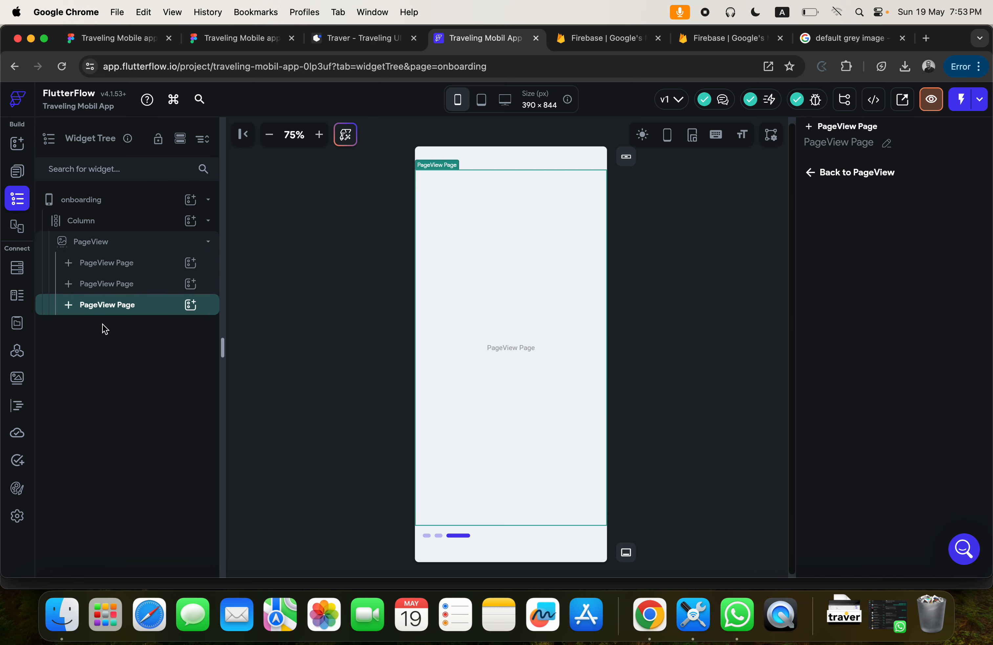
Add a Column to the first PageView page and place a Row inside that Column.
left_click(99, 263)
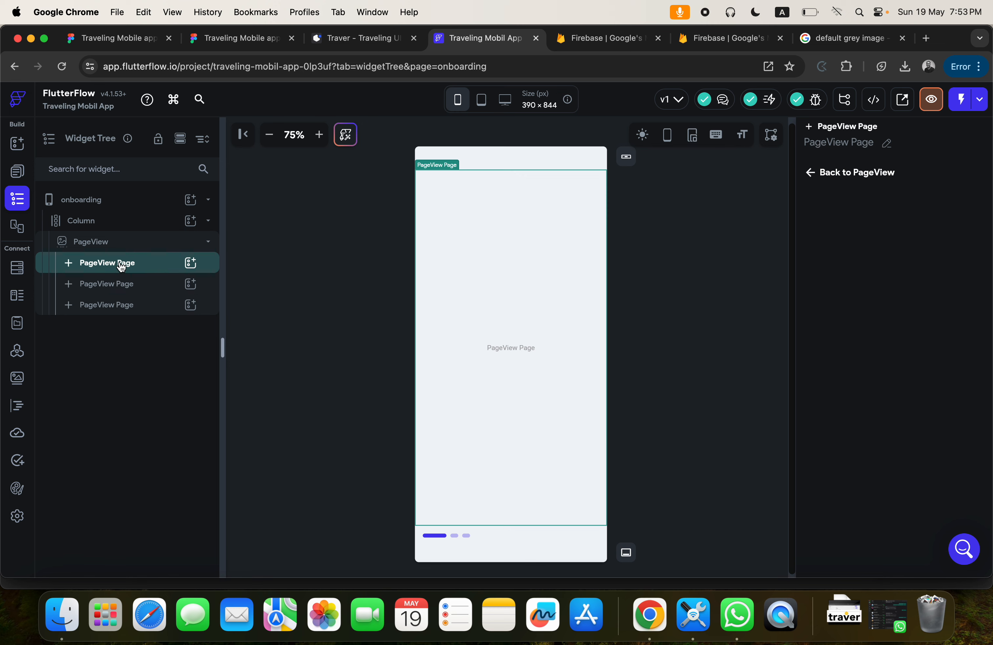
left_click(190, 263)
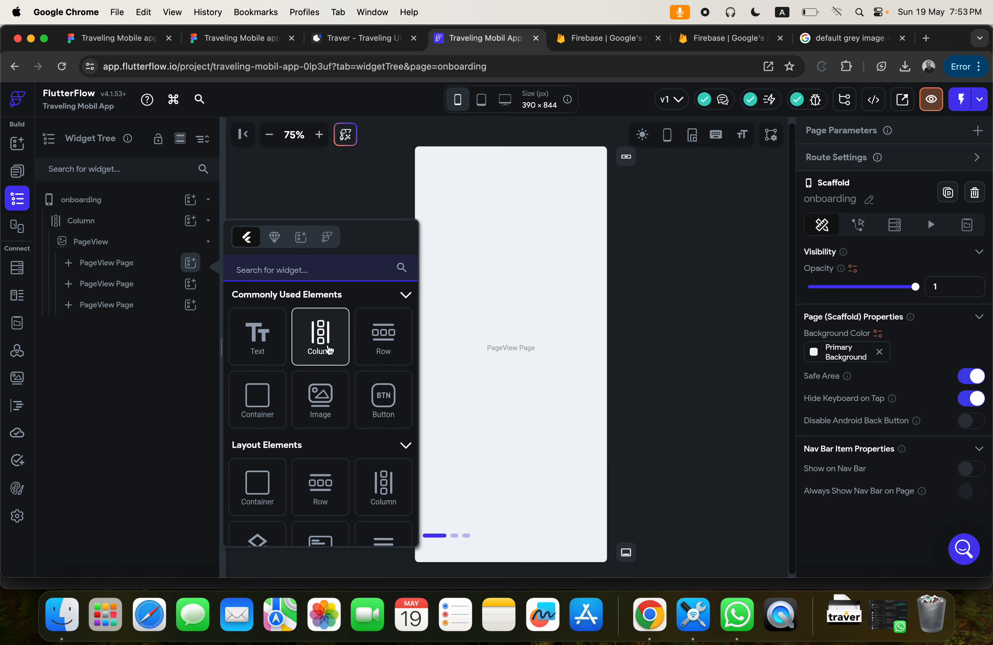
left_click(320, 334)
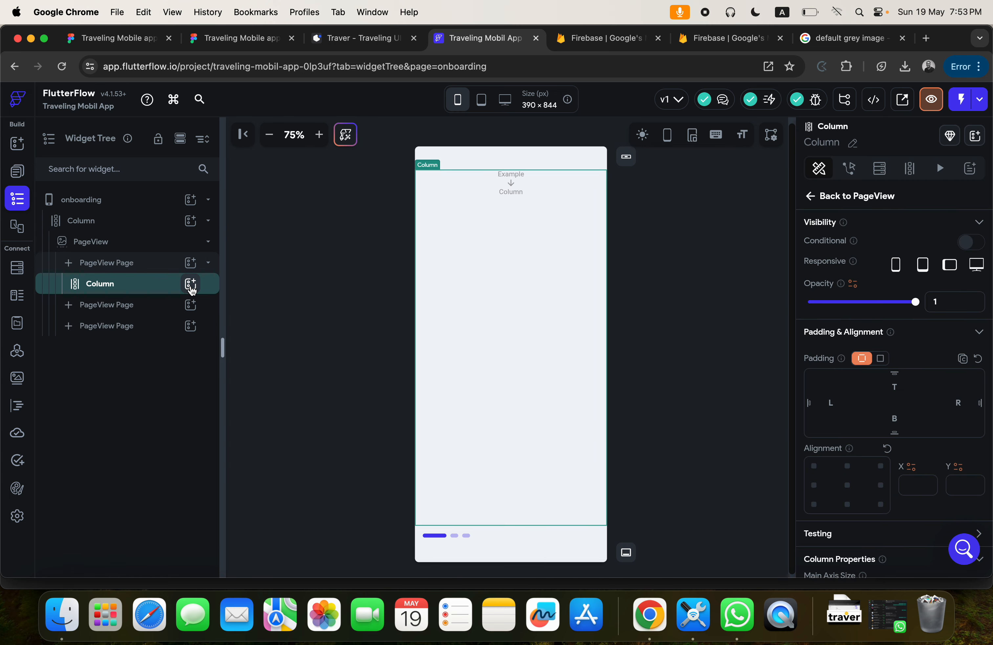
left_click(190, 284)
left_click(384, 357)
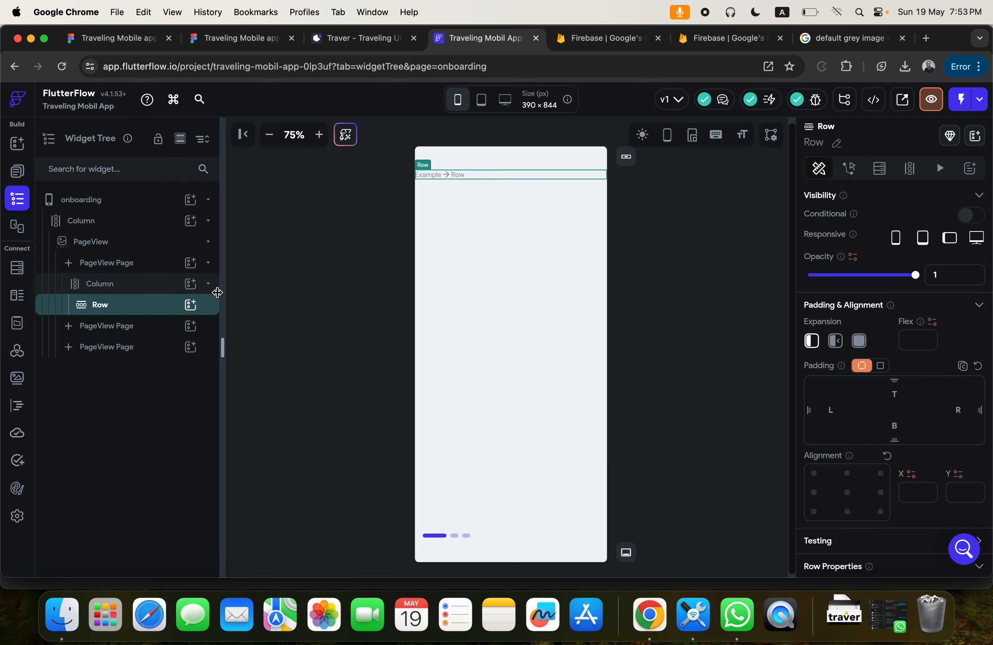
left_click(191, 304)
left_click(256, 366)
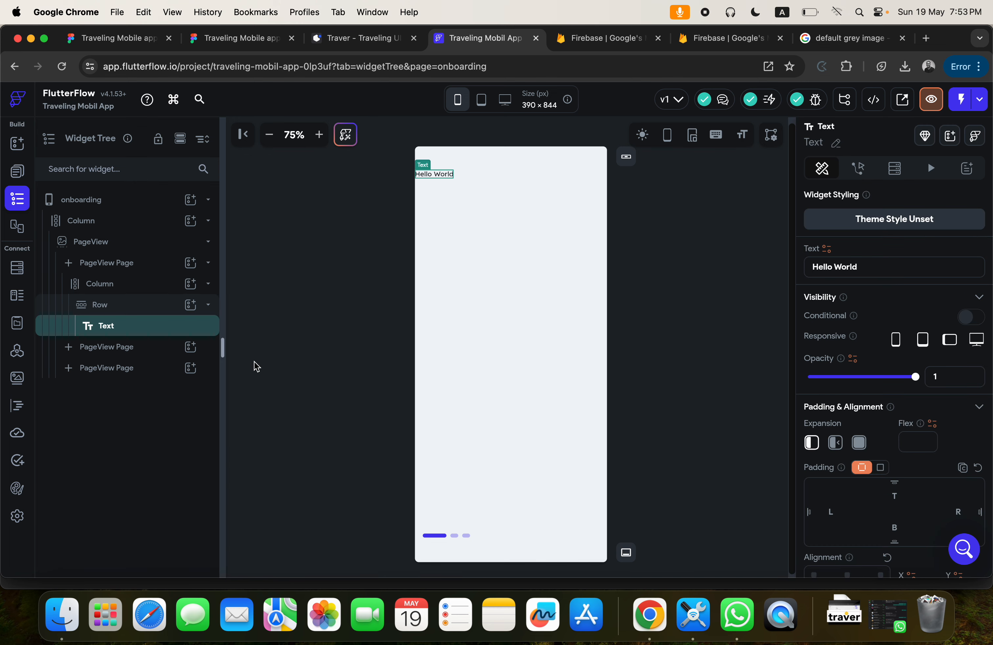
key("Delete")
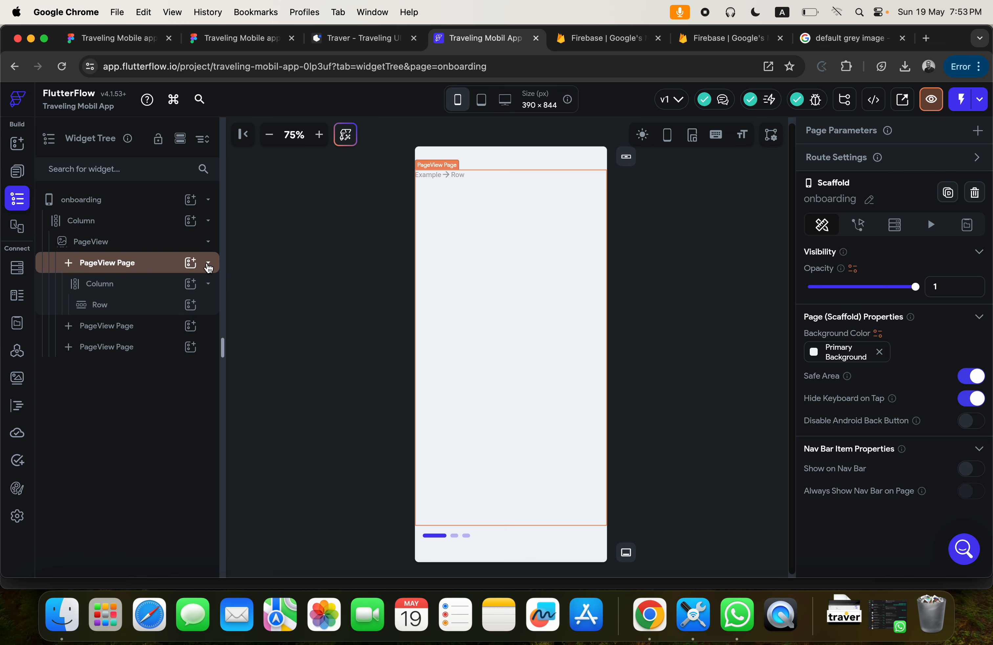
Switch to the Figma design and select the white Traver logo variant on the Component page.
left_click(206, 41)
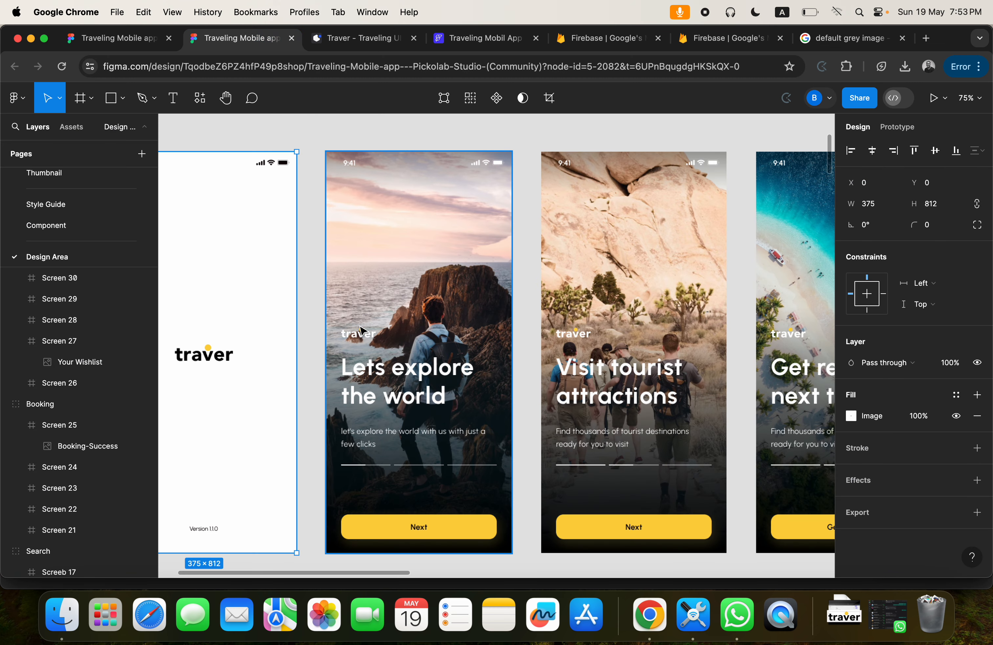
scroll(363, 331, "up", 5)
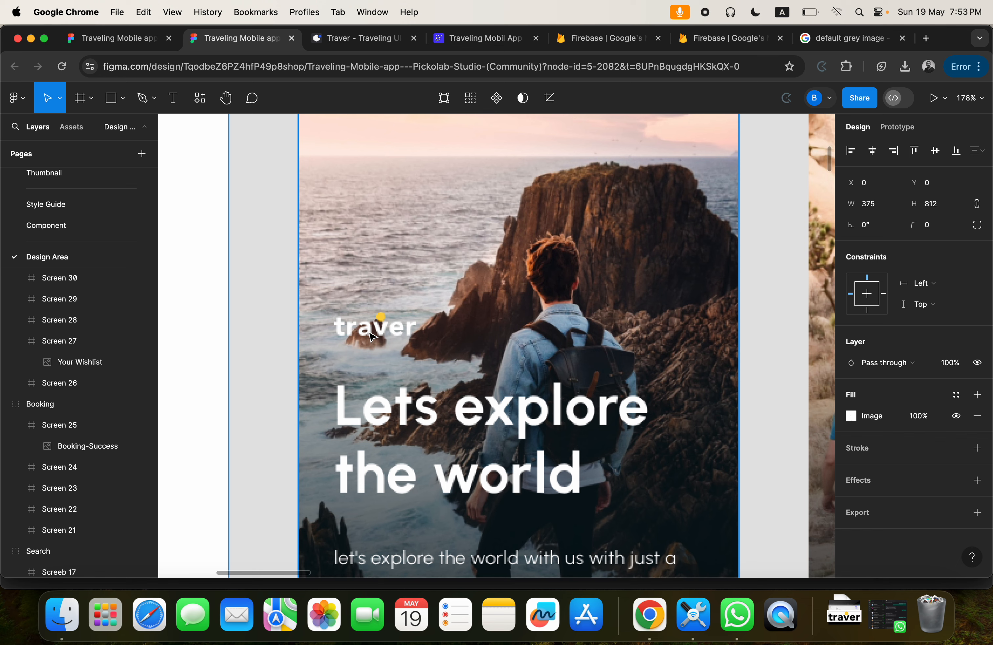
left_click(46, 228)
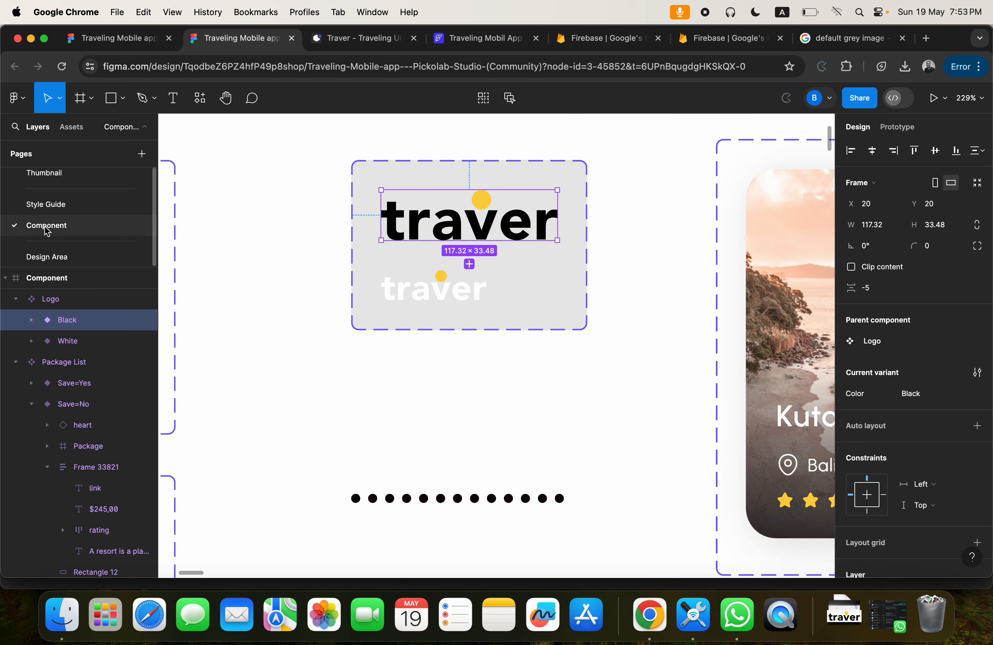
left_click(426, 298)
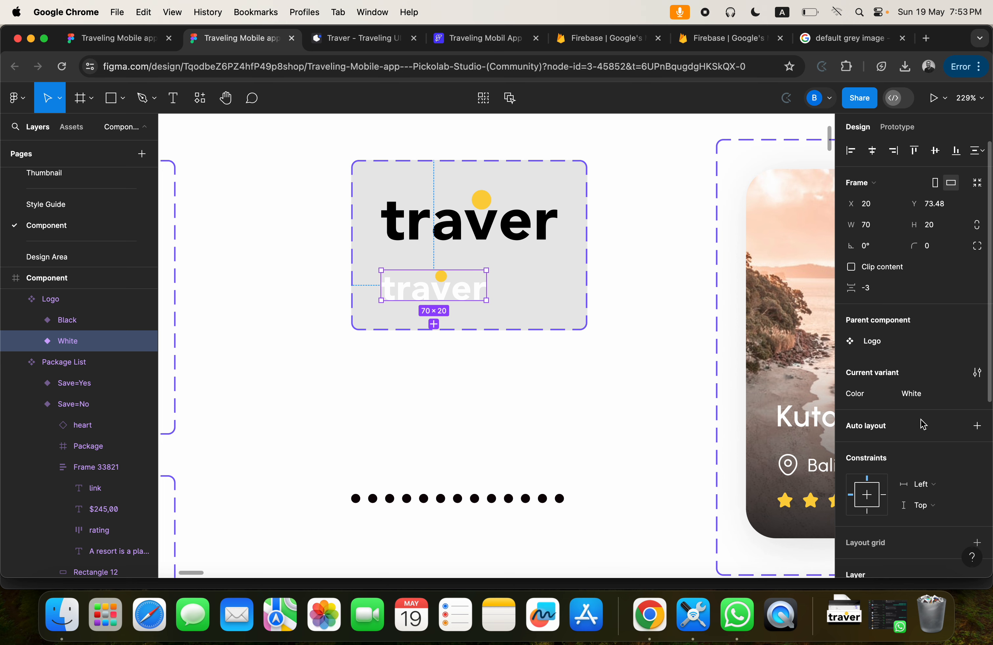
Export the selected white logo as a PNG at 2x scale.
scroll(935, 466, "down", 5)
left_click(978, 529)
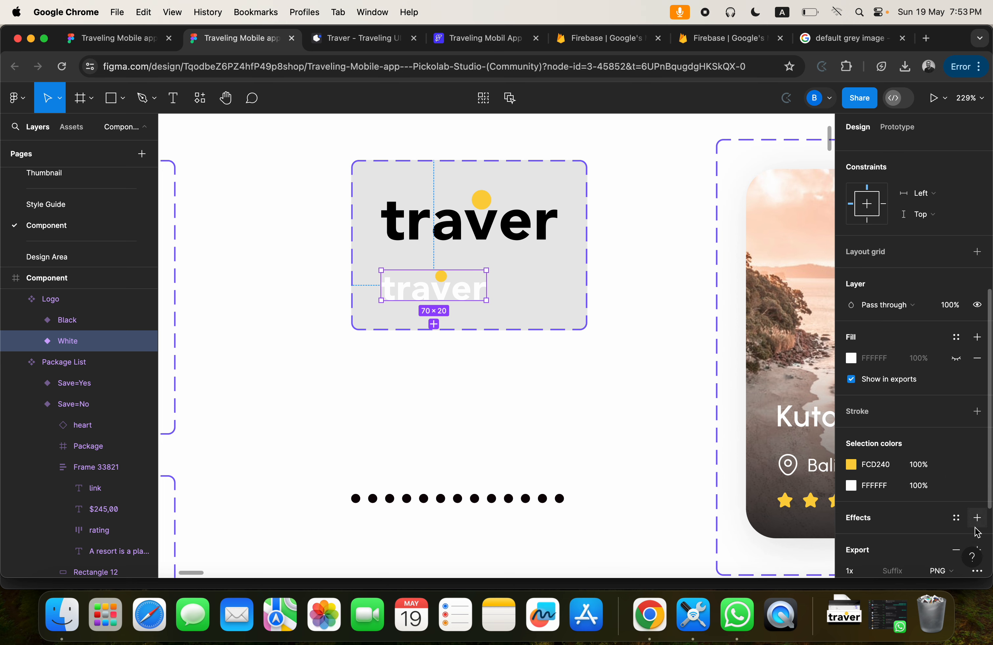
scroll(977, 531, "down", 2)
scroll(963, 511, "down", 2)
left_click(872, 436)
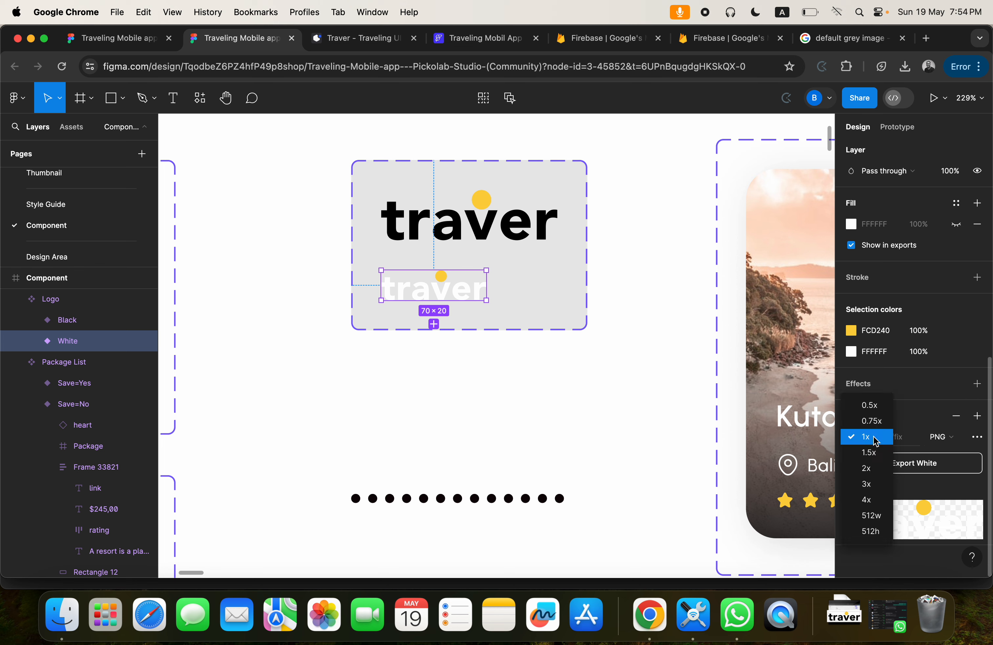
left_click(870, 468)
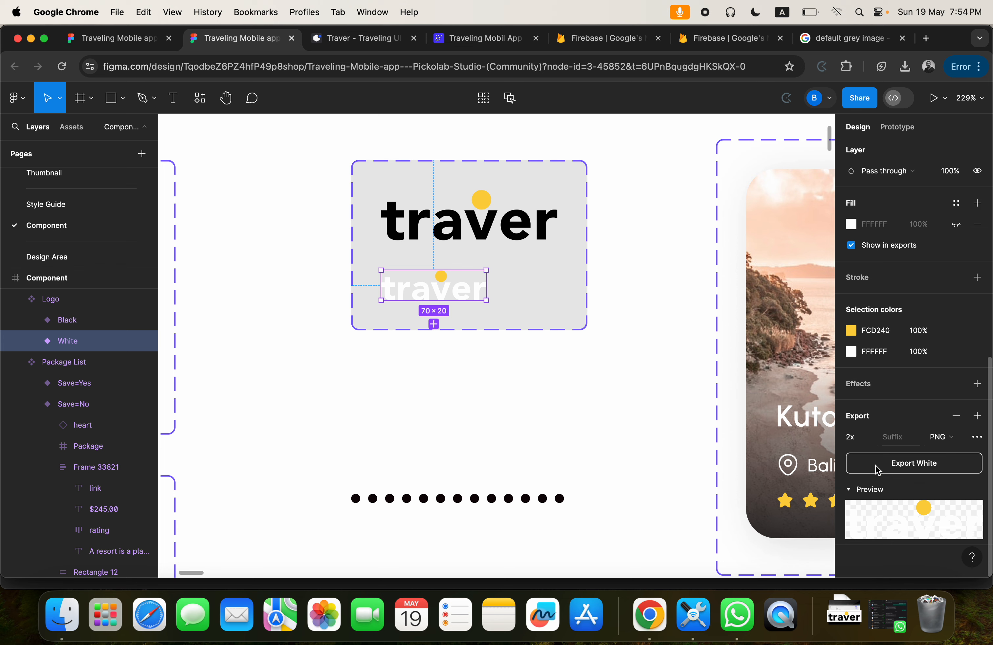
left_click(908, 464)
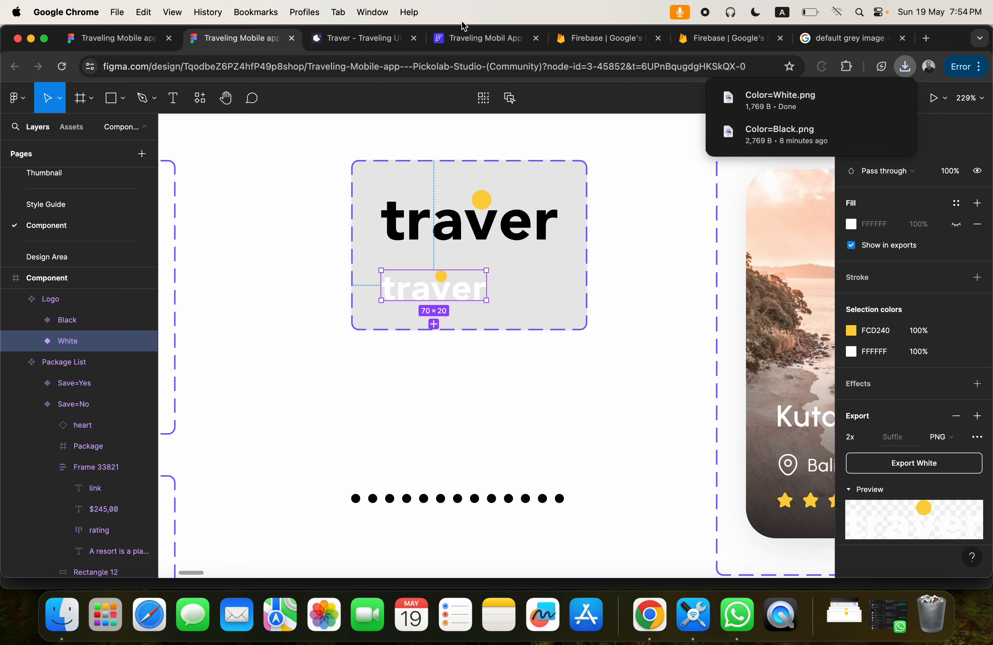
Return to FlutterFlow and add an Image widget to the Row in the first PageView page.
left_click(467, 38)
left_click(449, 176)
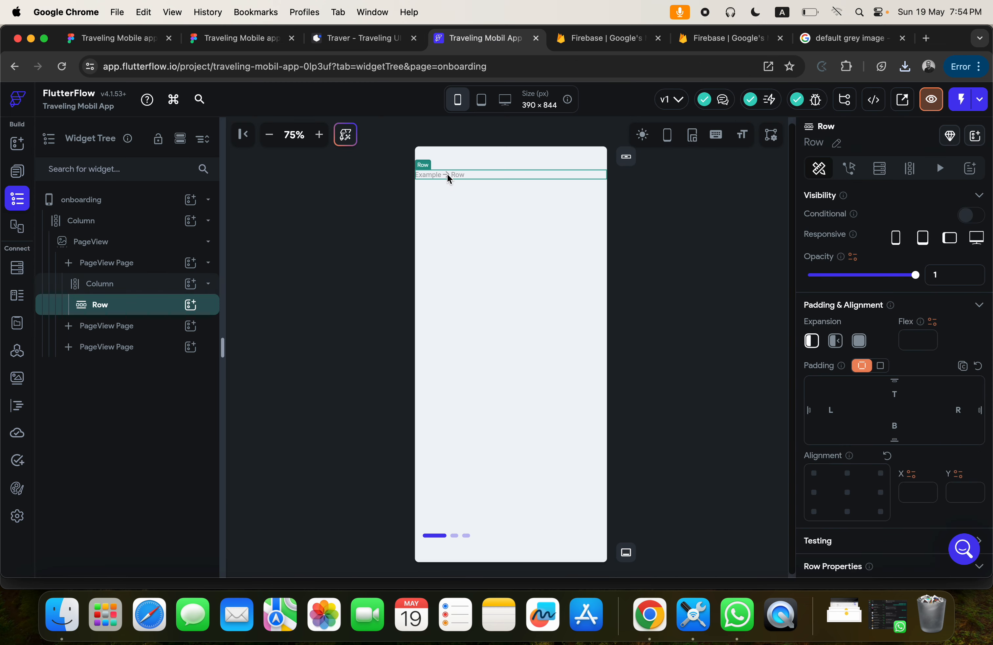
left_click(191, 305)
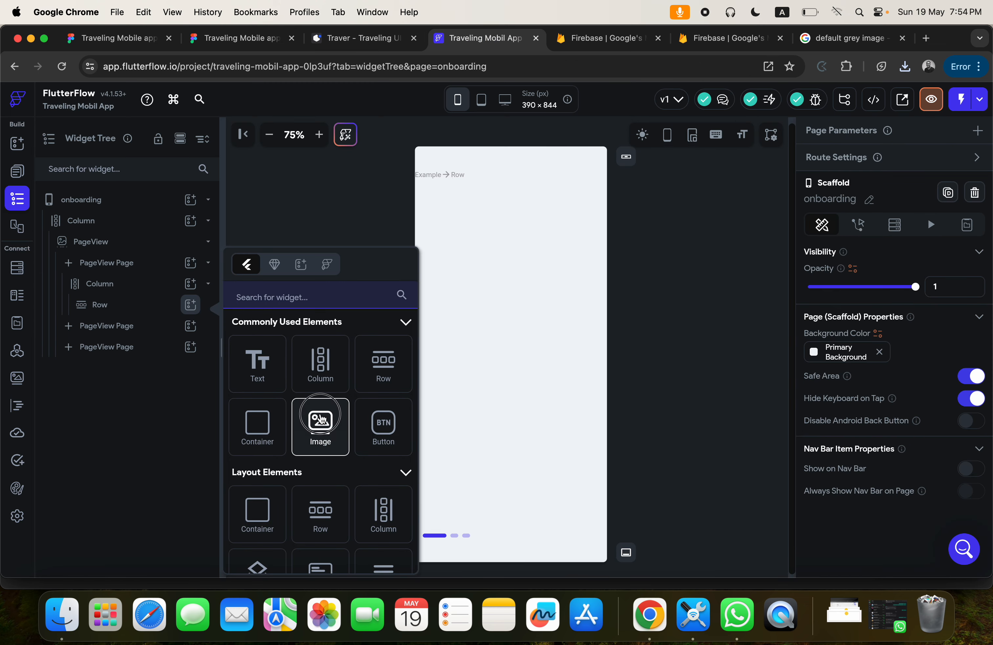
left_click(320, 420)
Set the image's width to 70 px, its height to 20 px and its border radius to 0.
scroll(858, 463, "down", 5)
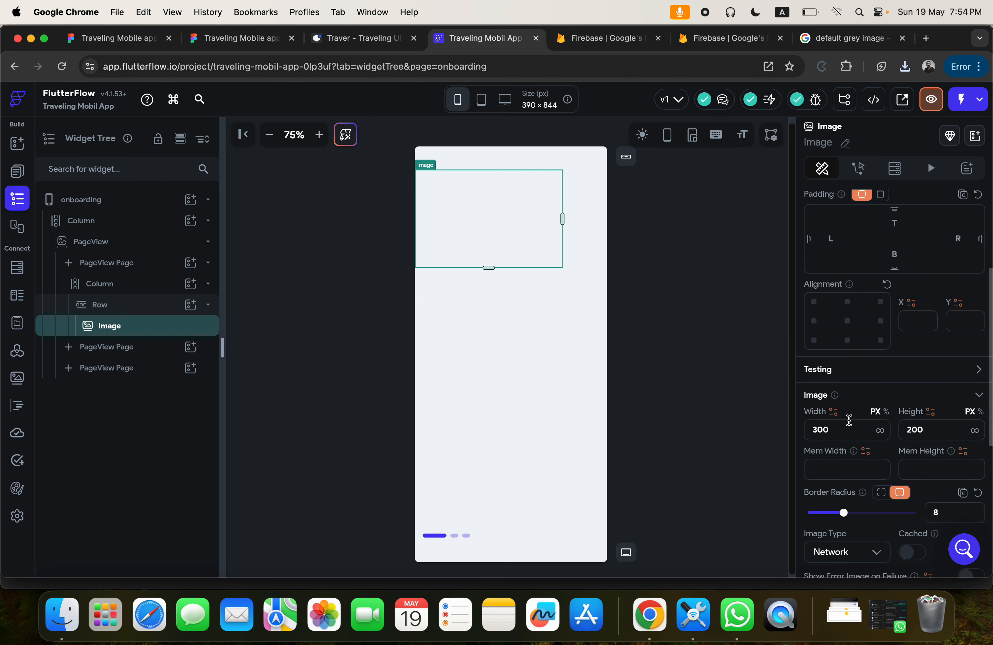
double_click(821, 430)
type("7")
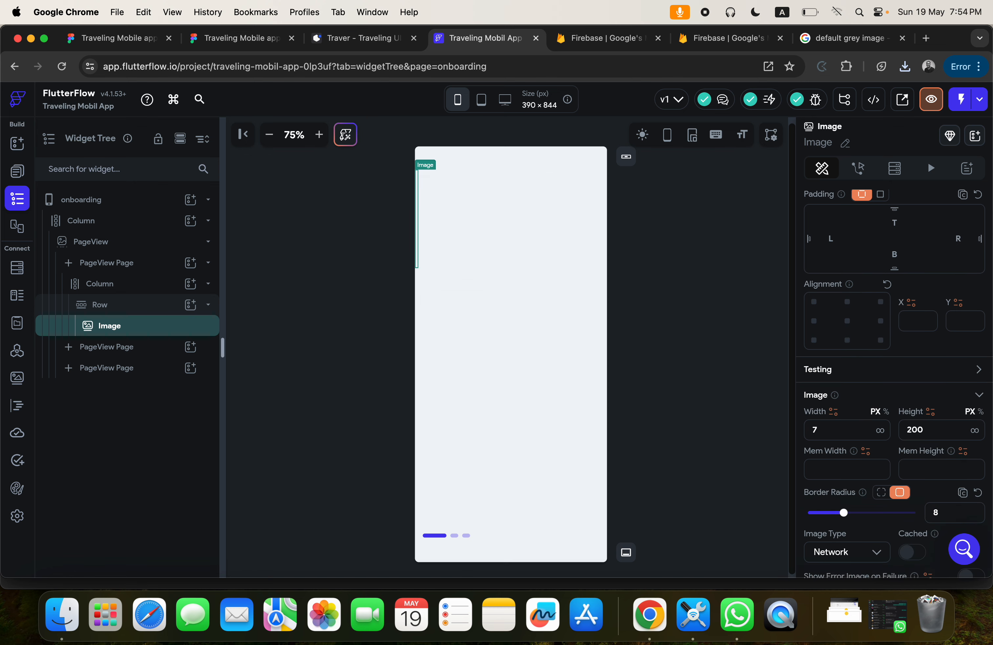
type("0")
left_click(930, 430)
key("BackSpace")
double_click(928, 513)
Change the image type to Asset and upload Color=White.png from the Downloads folder as its asset image.
scroll(851, 267, "down", 7)
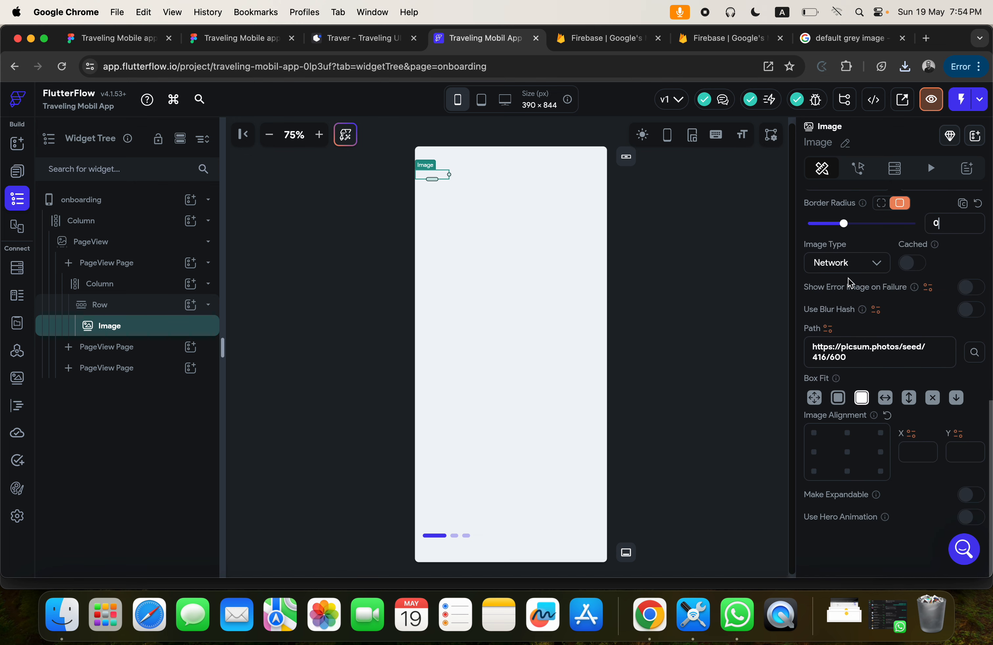
left_click(851, 267)
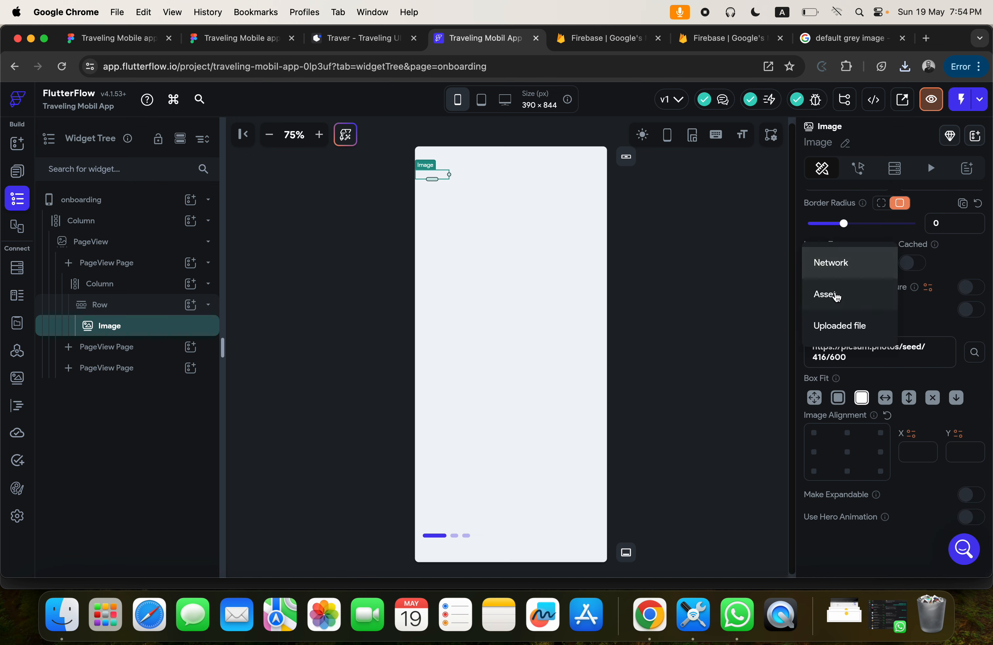
left_click(831, 294)
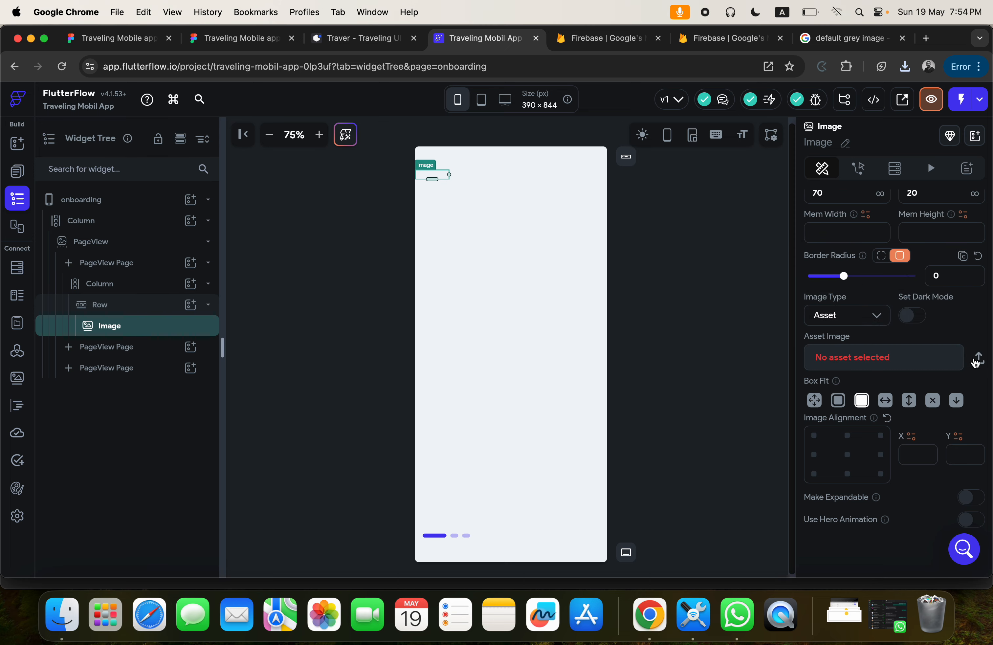
left_click(978, 359)
left_click(406, 285)
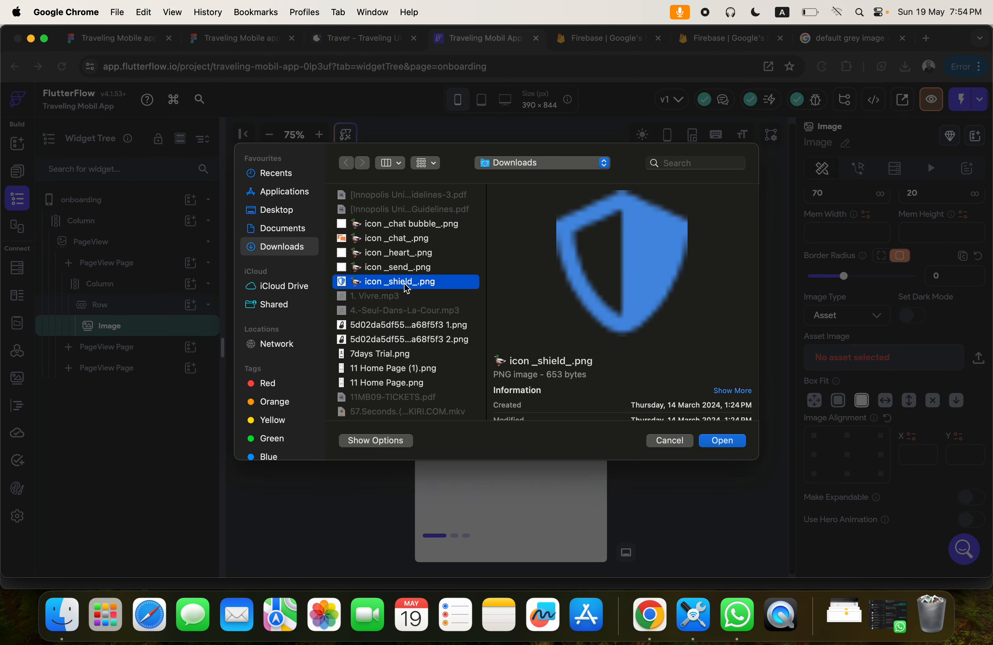
type("col")
scroll(406, 288, "down", 4)
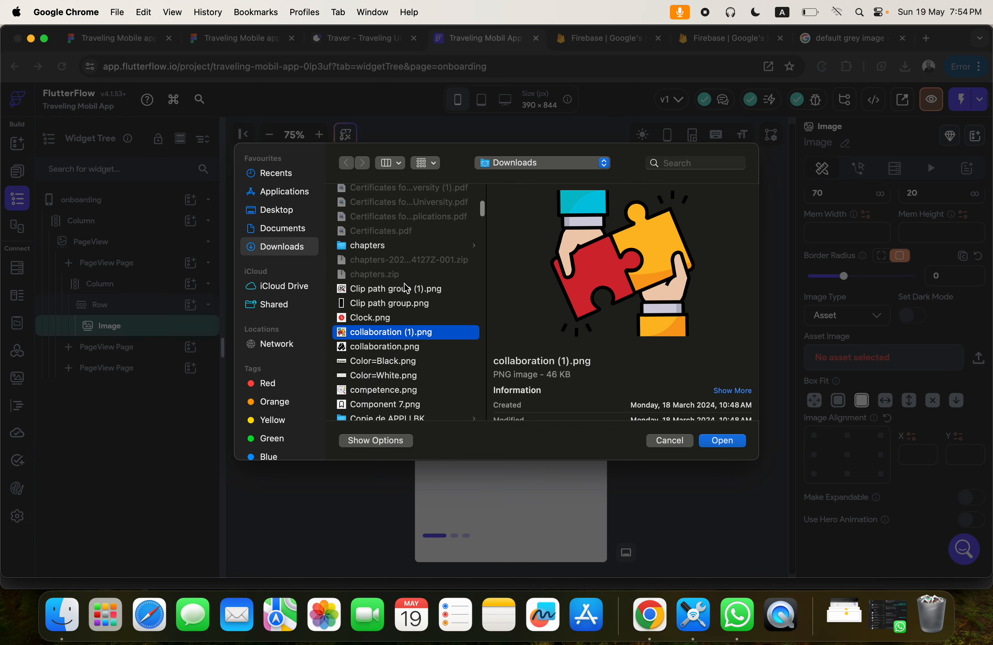
left_click(391, 376)
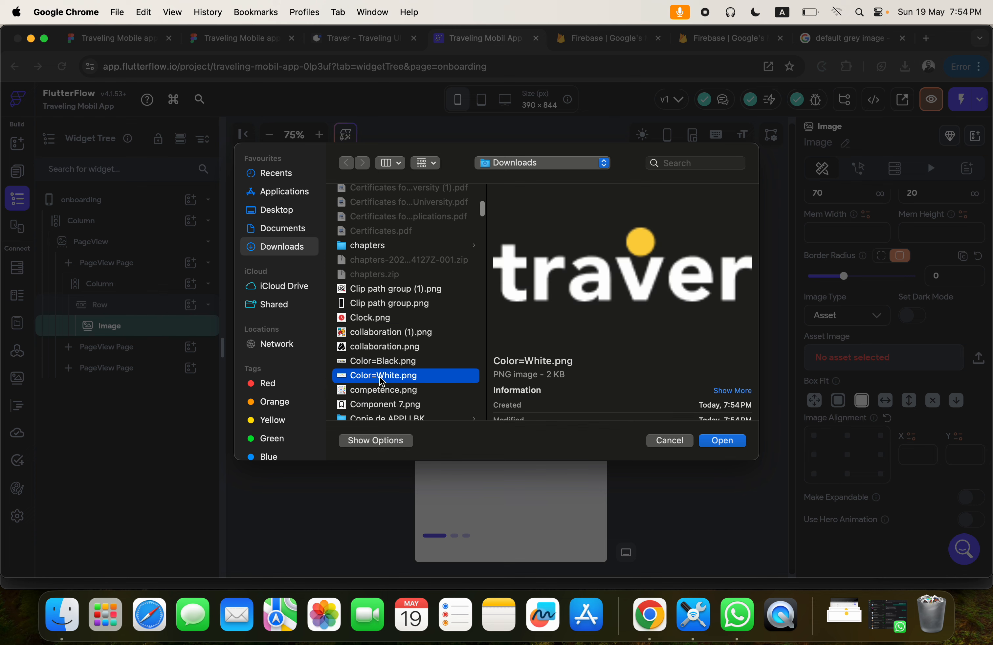
left_click(705, 440)
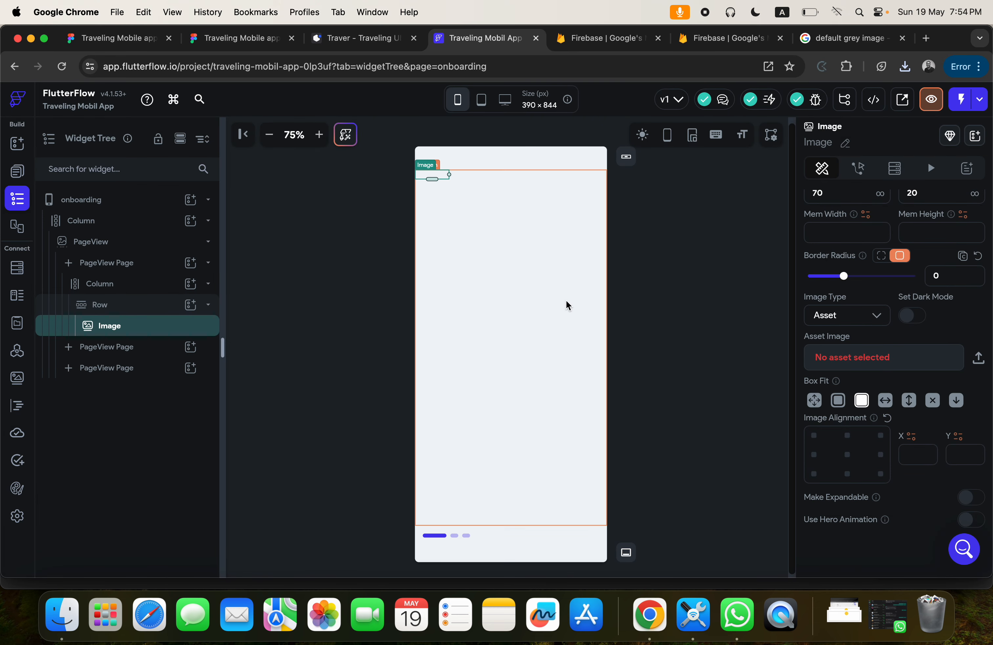
Search Google Images for "default dark grey" in a new browser tab.
left_click(820, 42)
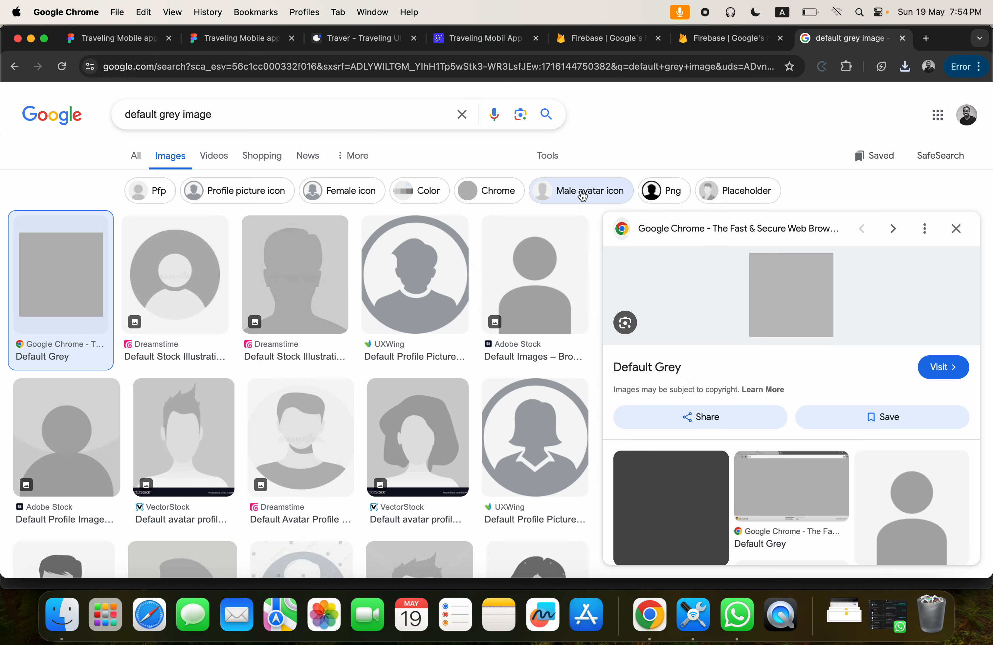
left_click(925, 38)
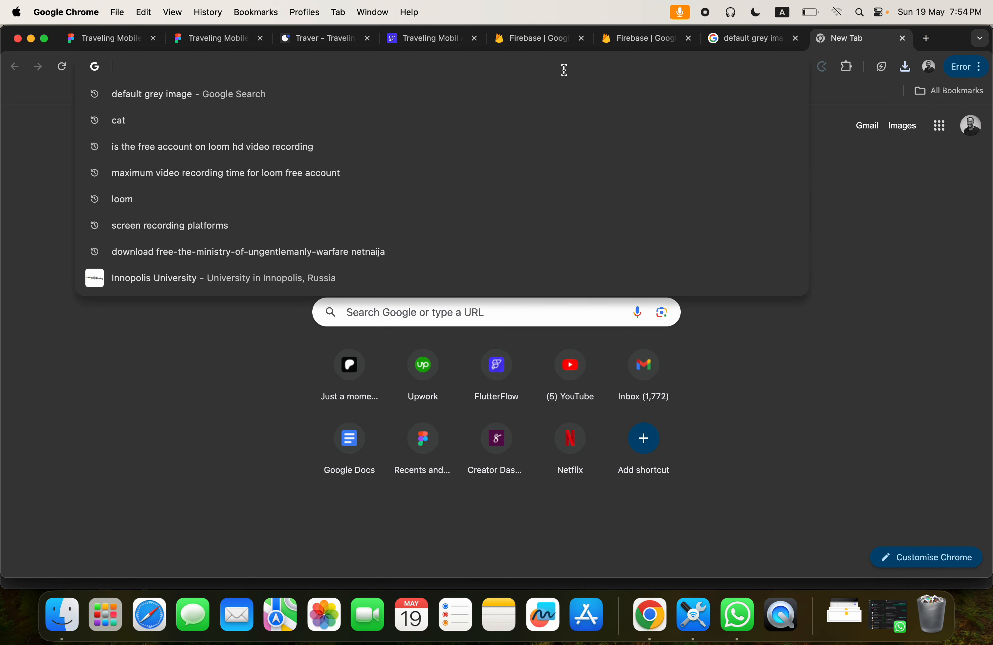
type("default")
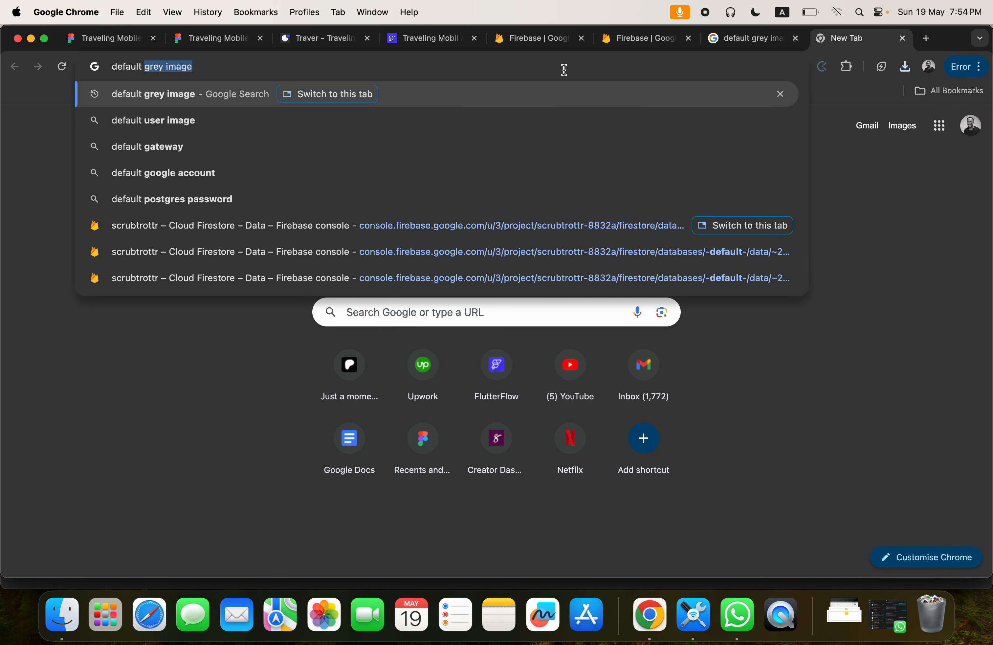
type(" dark grey")
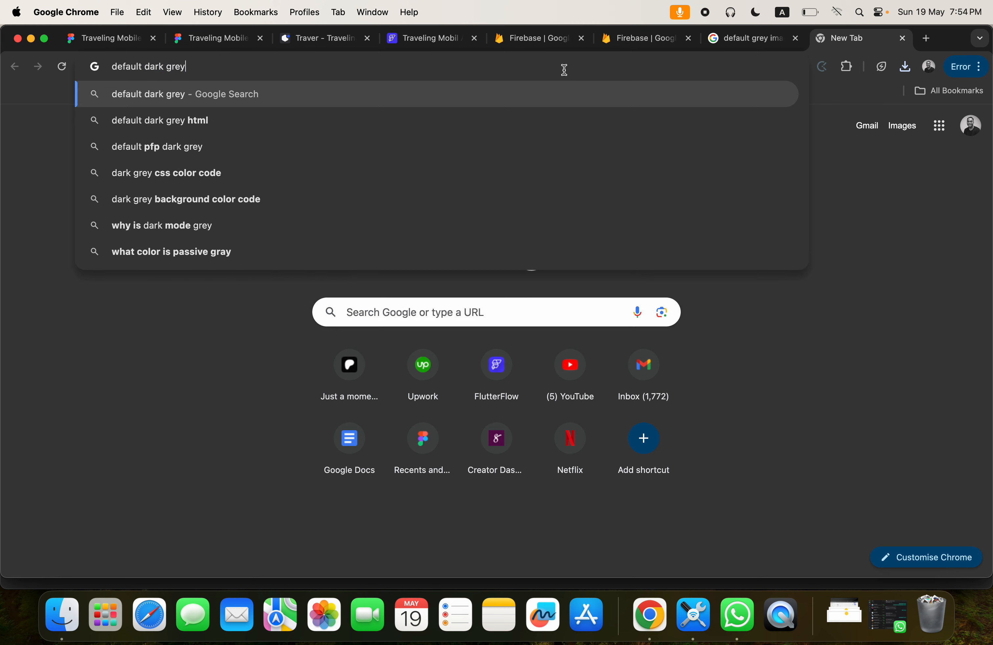
key("Return")
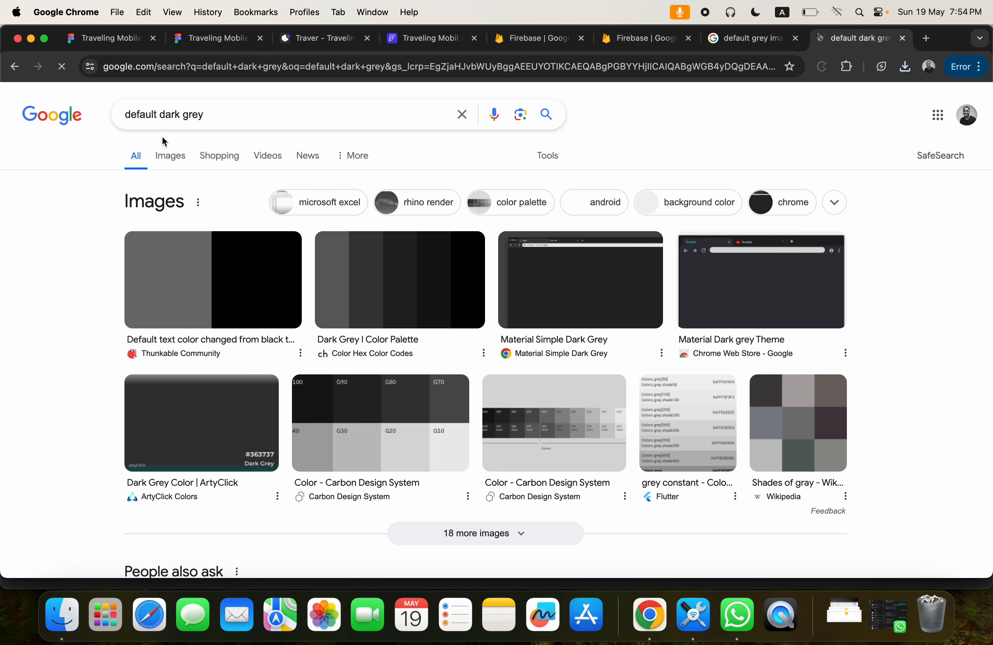
left_click(169, 161)
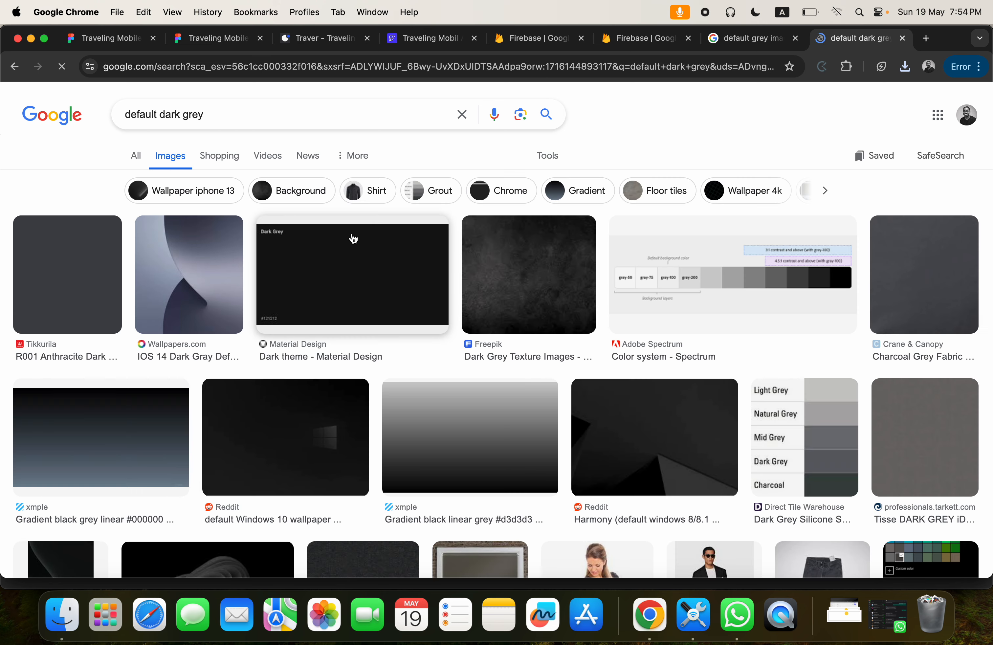
Copy the image address of the plain "R001 Anthracite Dark Grey" picture from Tikkurila.
left_click(89, 268)
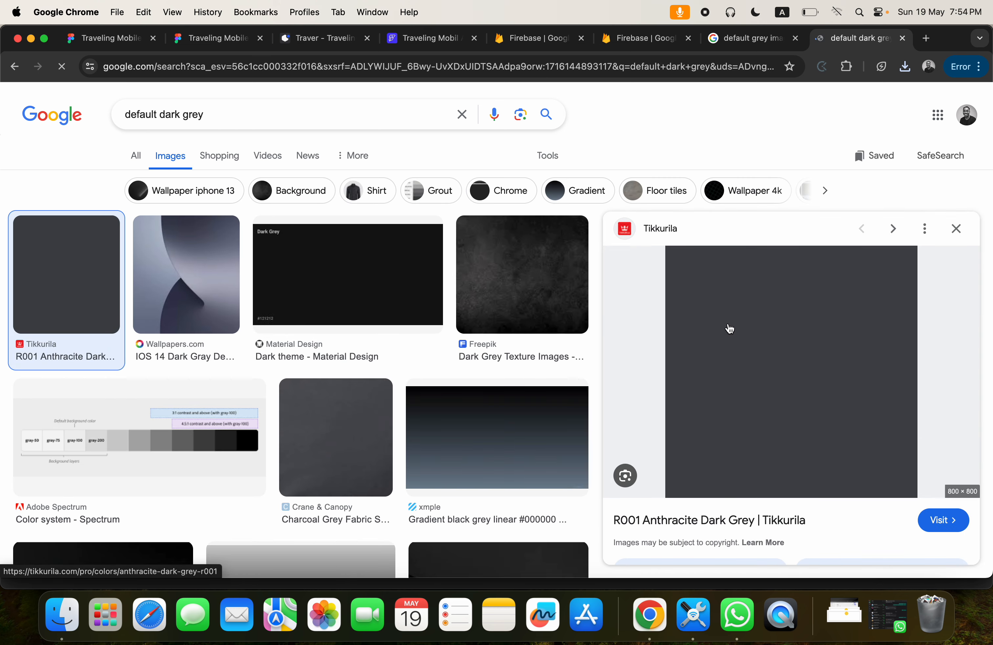
right_click(737, 334)
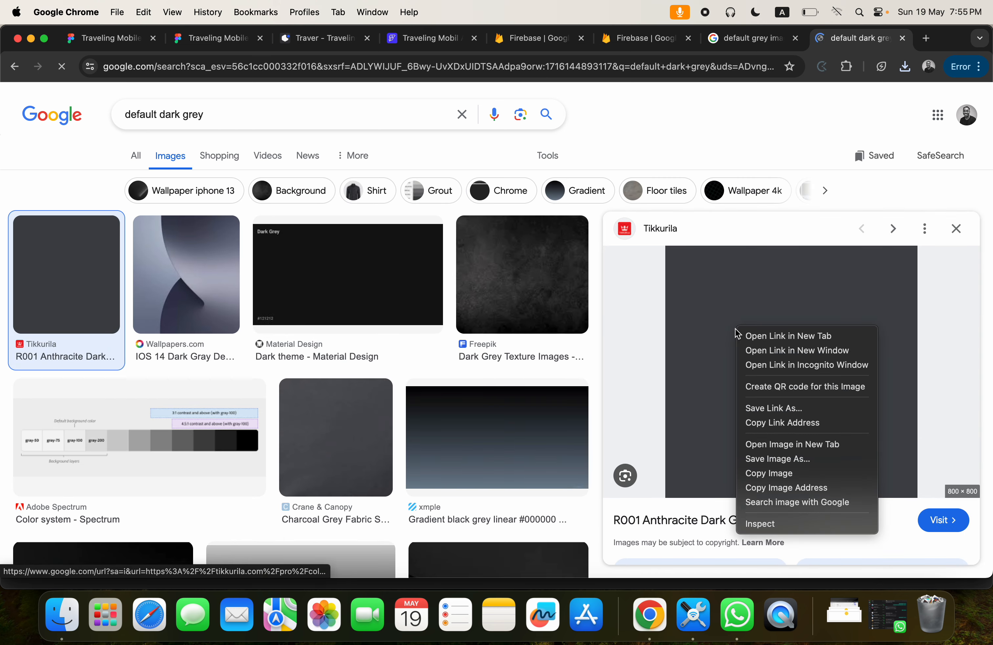
left_click(801, 488)
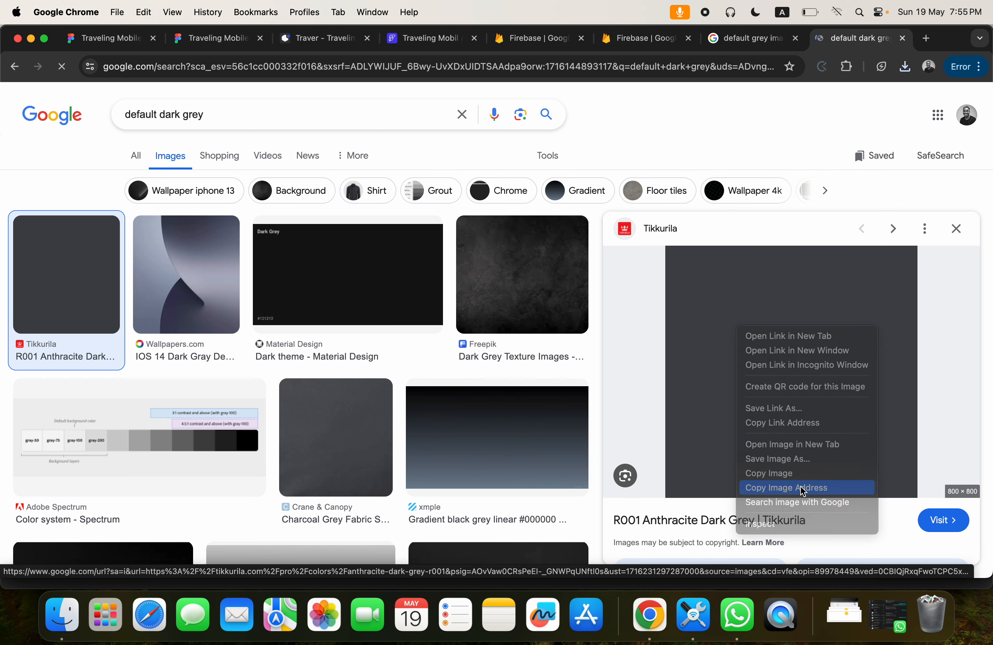
Return to FlutterFlow and select the first PageView page that holds the logo Column.
left_click(416, 39)
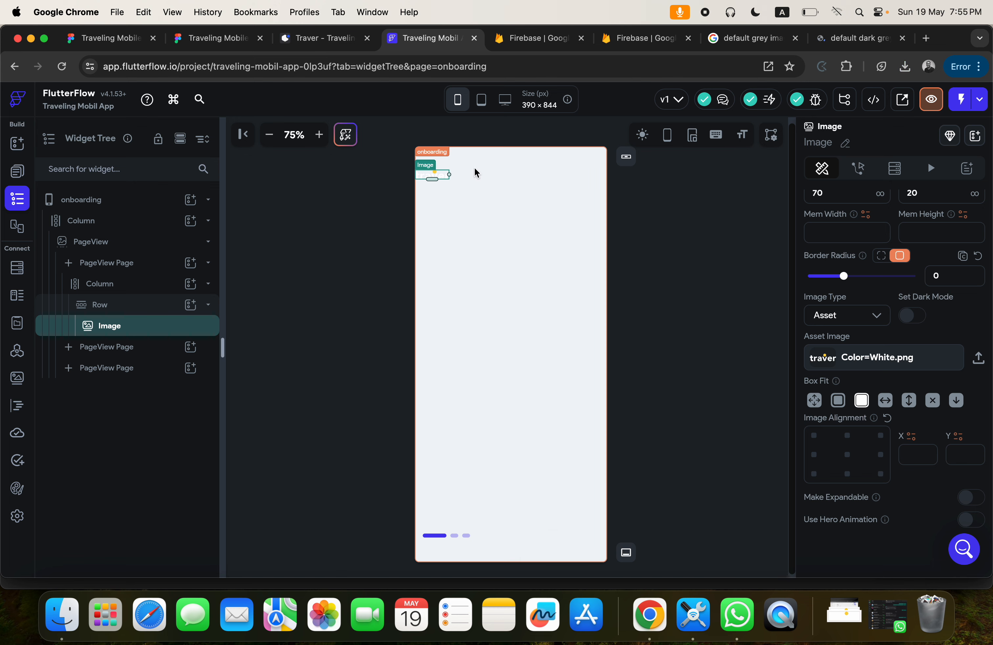
left_click(99, 288)
right_click(99, 288)
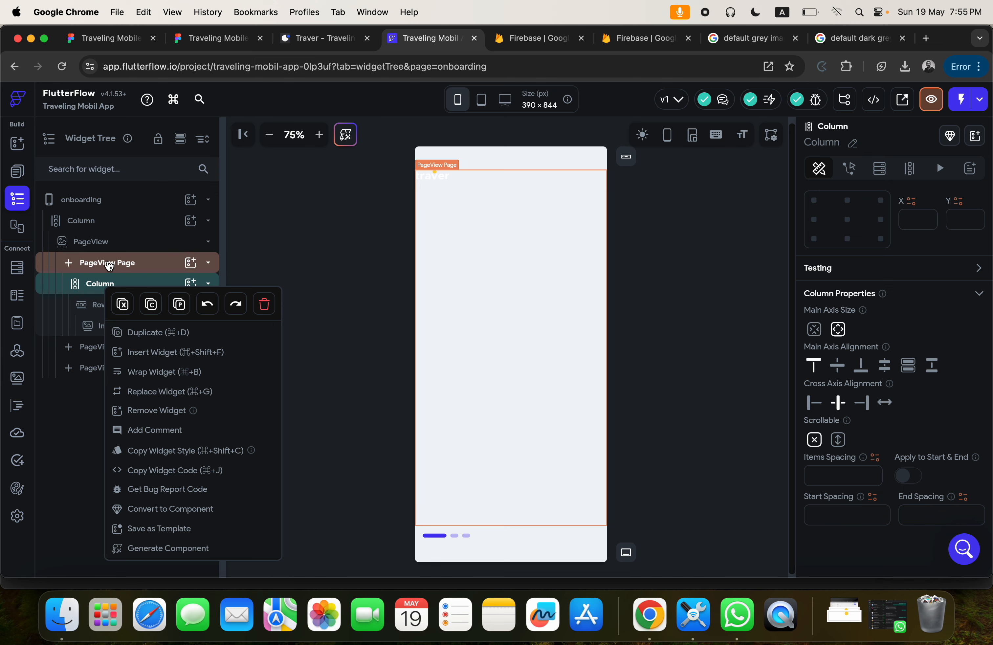
left_click(107, 263)
left_click(108, 263)
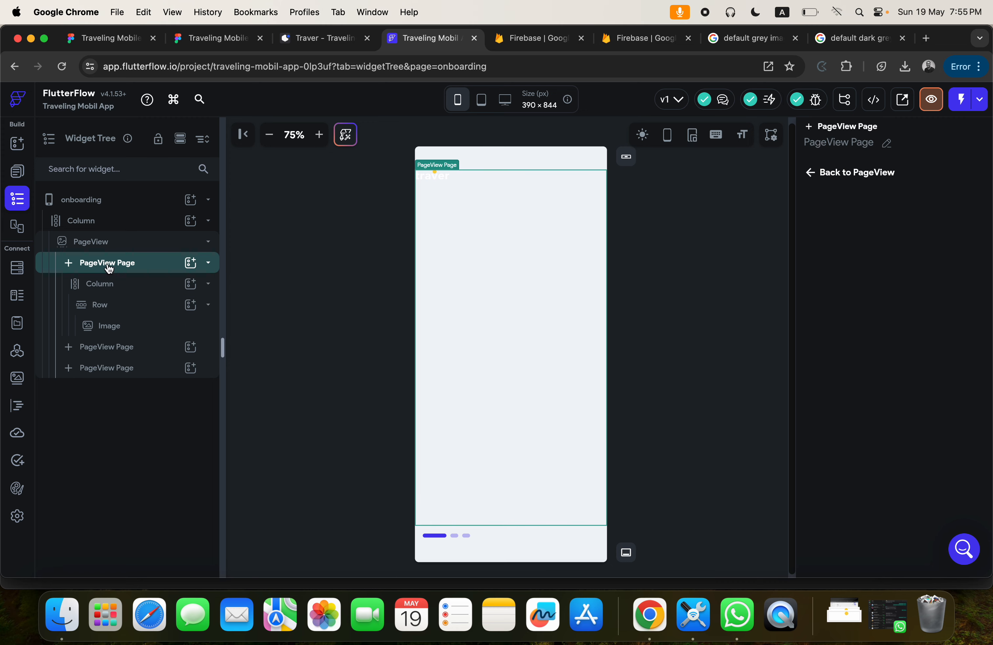
Wrap the logo Column in a Container and set the Container's width and height to infinity.
left_click(102, 286)
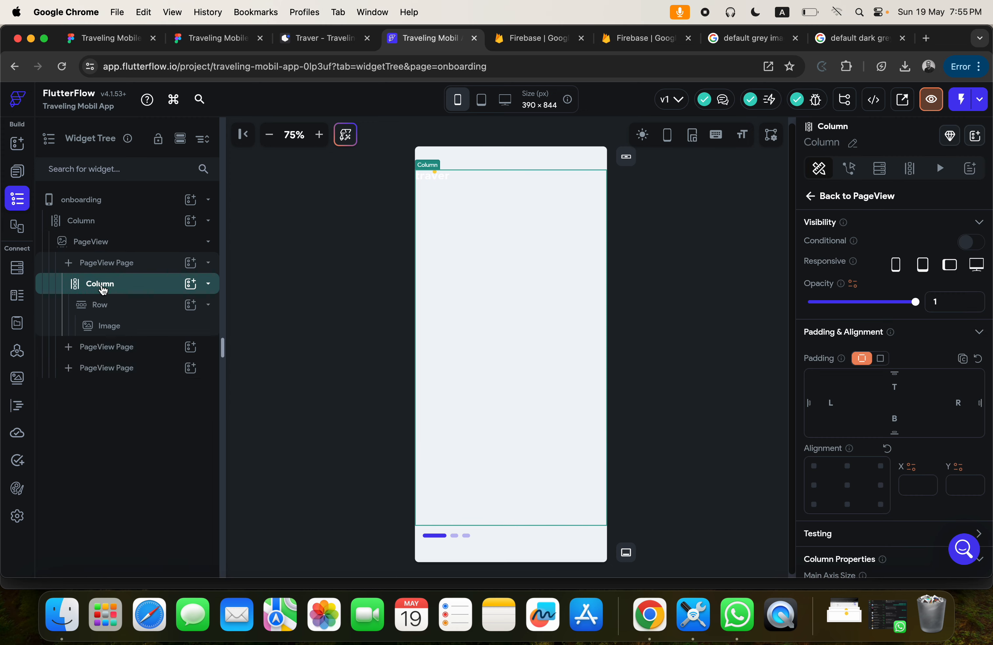
right_click(103, 289)
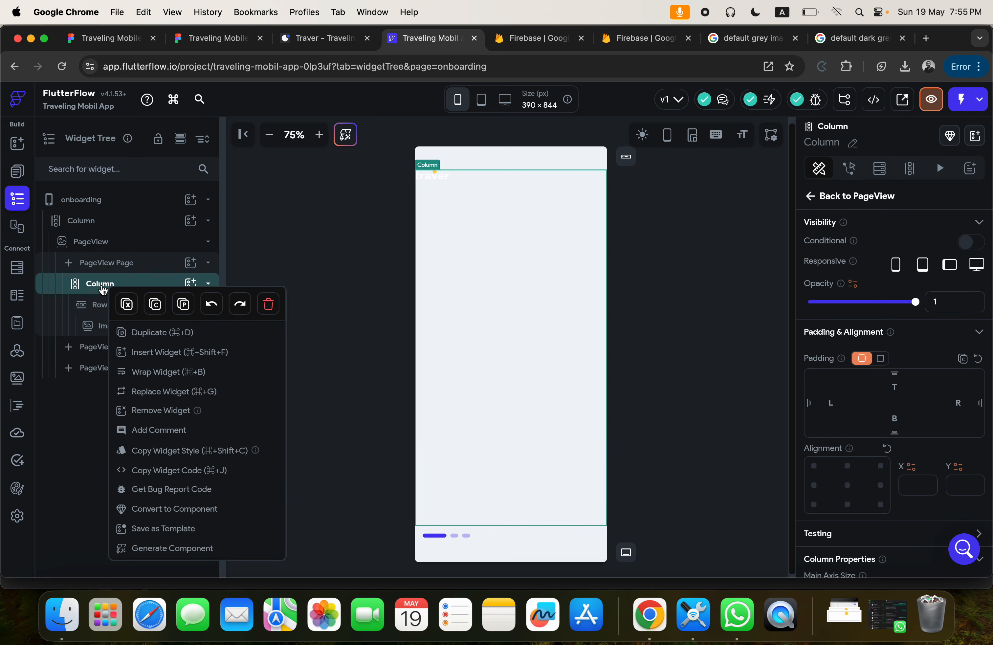
left_click(161, 378)
left_click(395, 234)
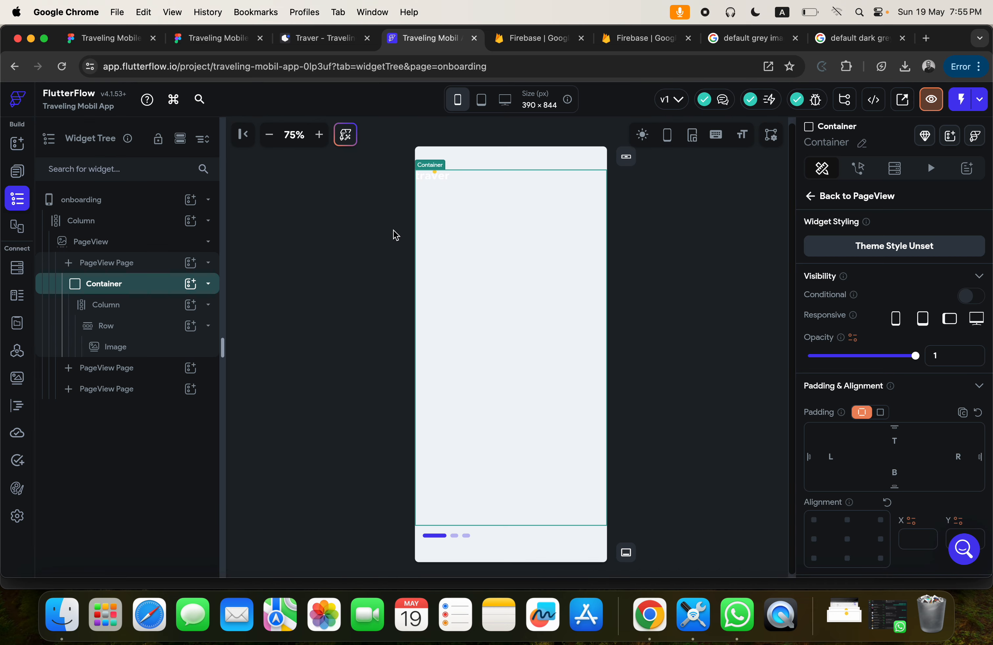
scroll(873, 441, "down", 7)
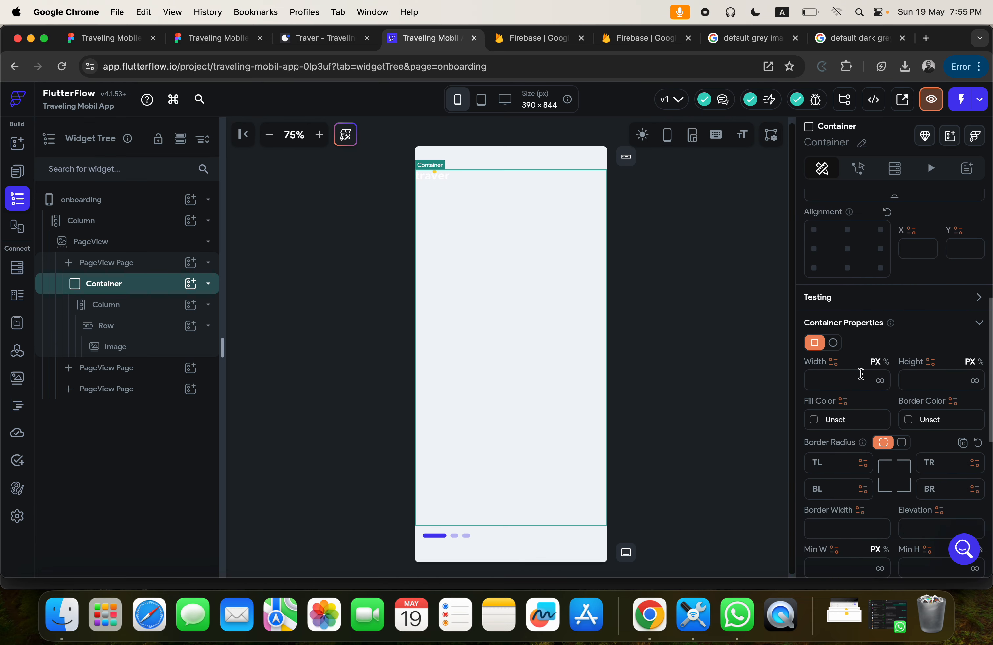
left_click(881, 382)
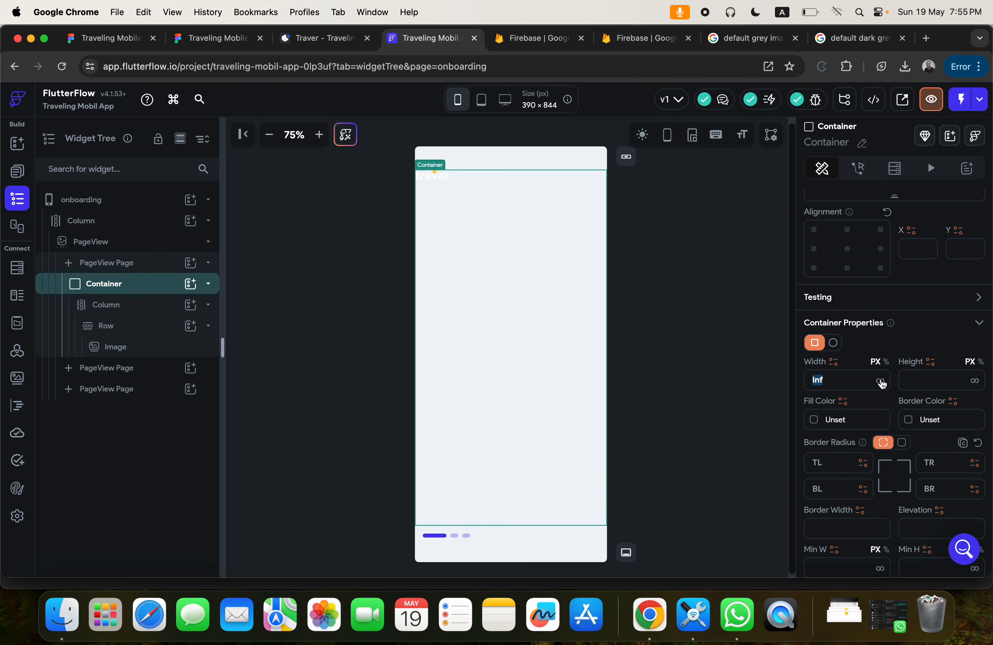
left_click(975, 380)
Try to paste the copied image address as the Container's fill color.
left_click(842, 421)
key("super+v")
key("Return")
left_click(841, 420)
key("super+v")
key("Return")
left_click(838, 422)
type("e2345474B.cF8F")
key("Return")
Copy the R001 Anthracite Dark Grey image address again from Google Images and try it as the Container's fill color in FlutterFlow.
left_click(841, 38)
right_click(805, 335)
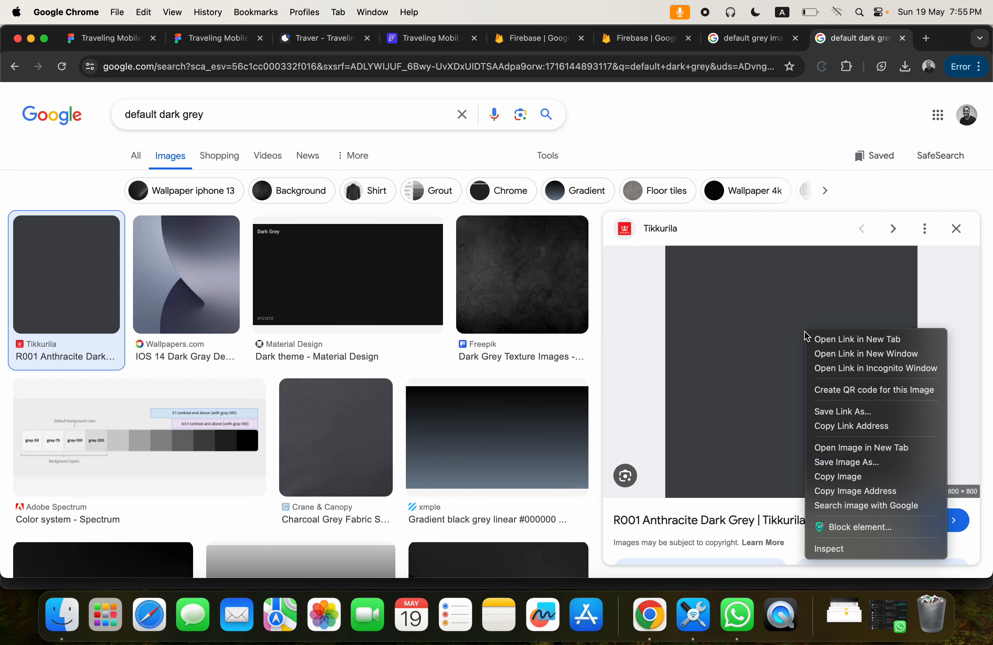
left_click(837, 490)
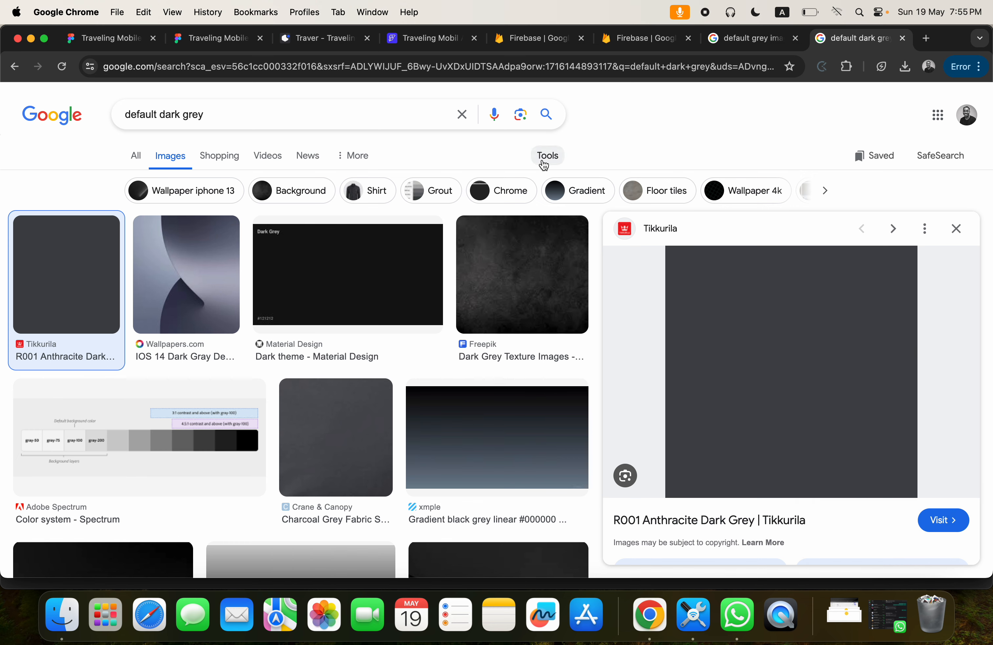
left_click(417, 42)
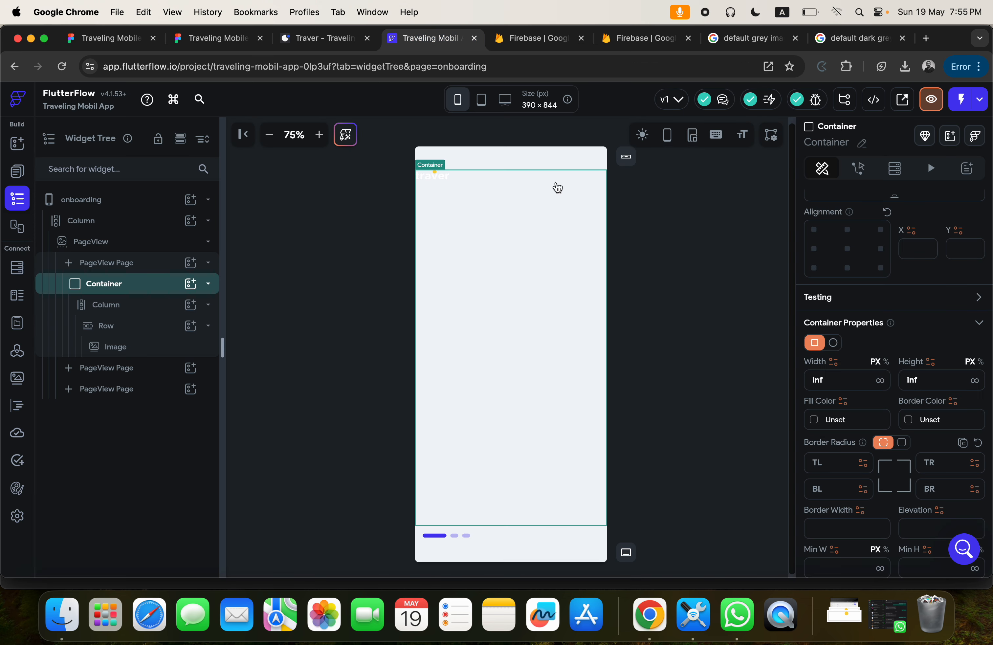
left_click(839, 420)
key("super+v")
key("Return")
Browse the grey results in Google Images and copy the image address of the Crane & Canopy Charcoal Grey Fabric Swatch.
left_click(855, 38)
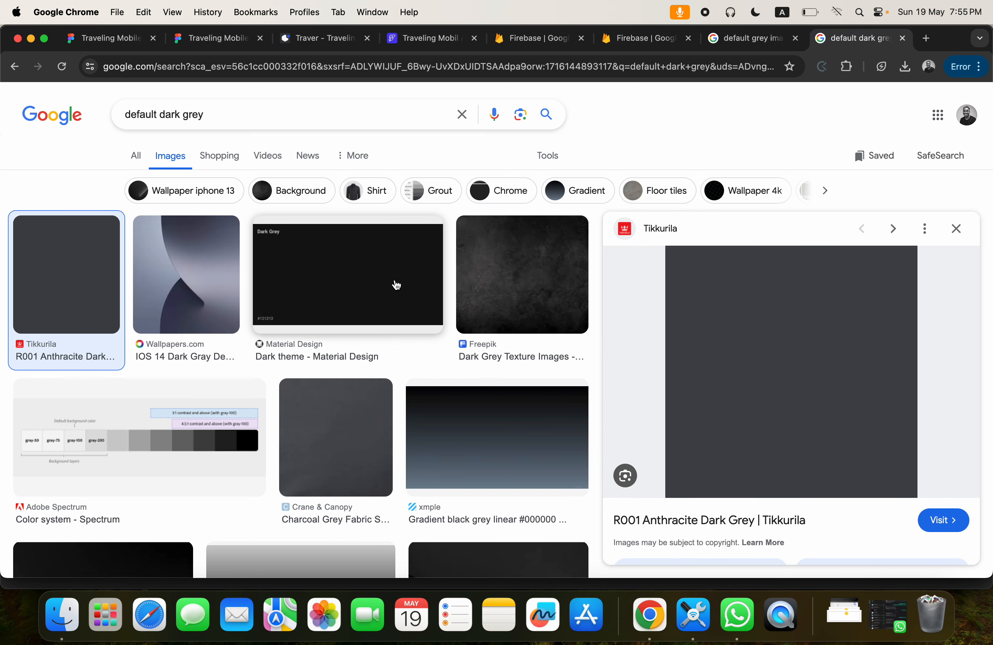
left_click(350, 416)
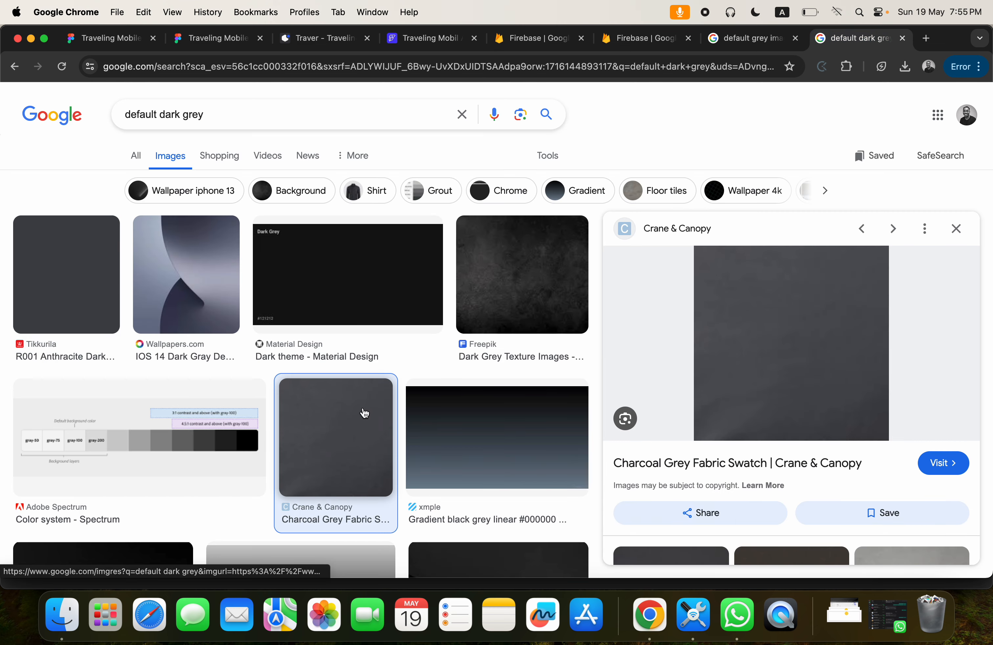
right_click(746, 346)
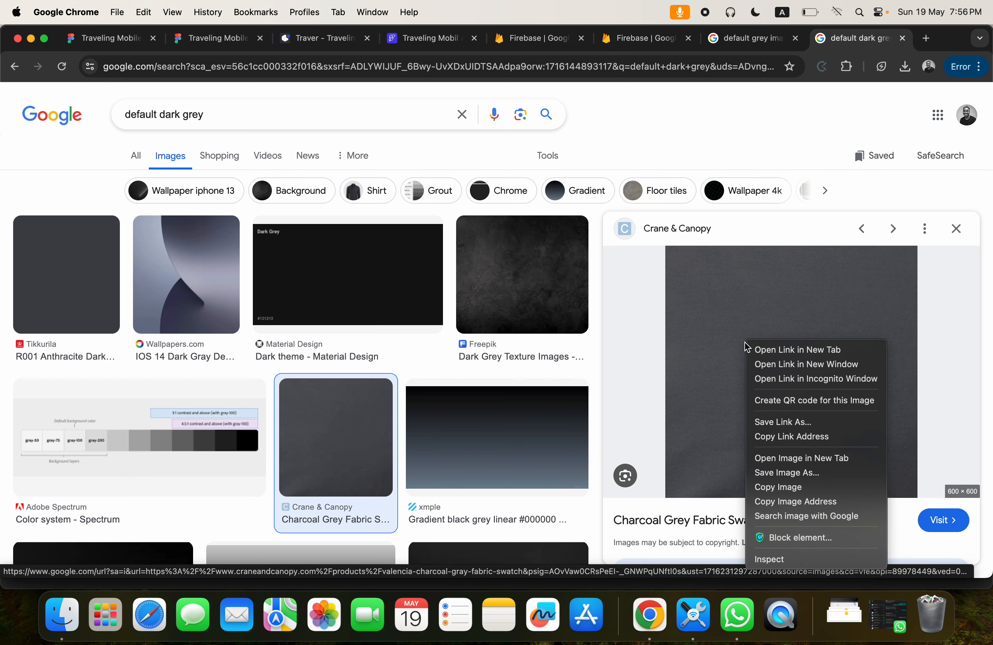
key("Escape")
scroll(556, 355, "down", 10)
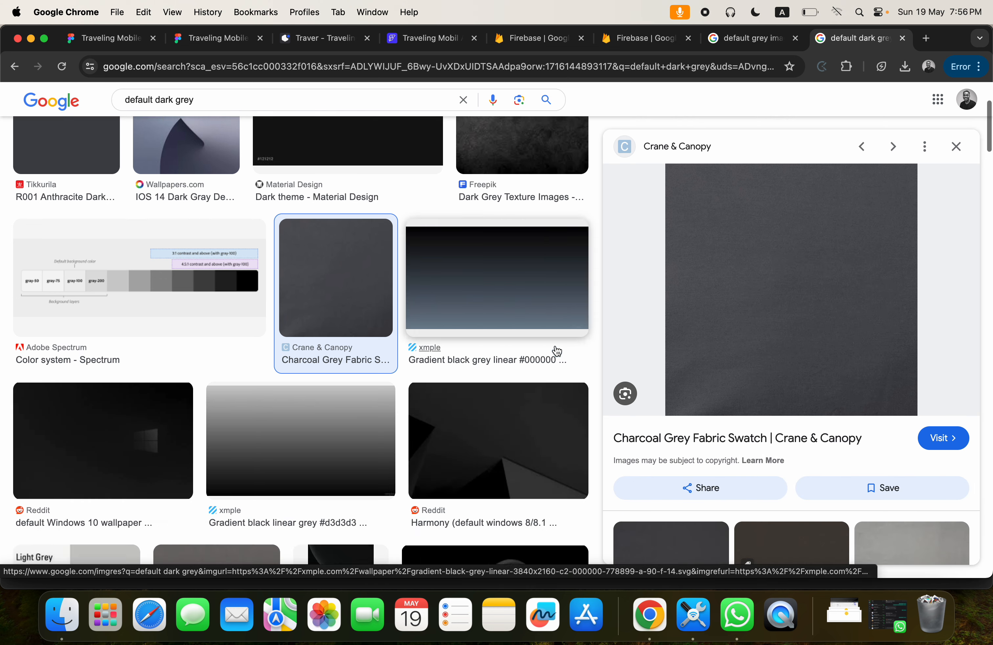
scroll(557, 351, "down", 1)
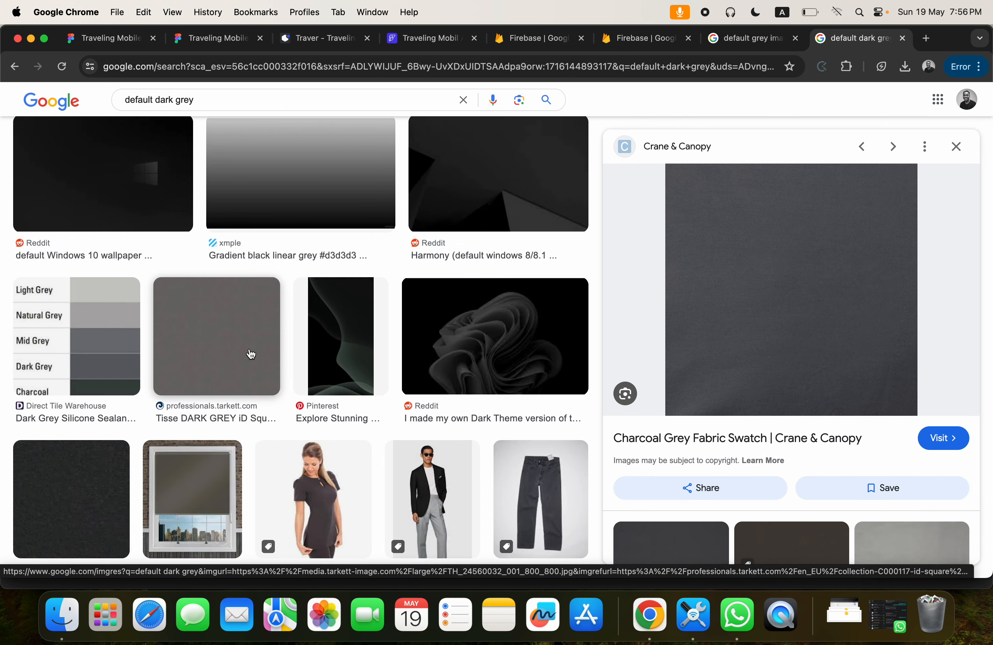
right_click(772, 267)
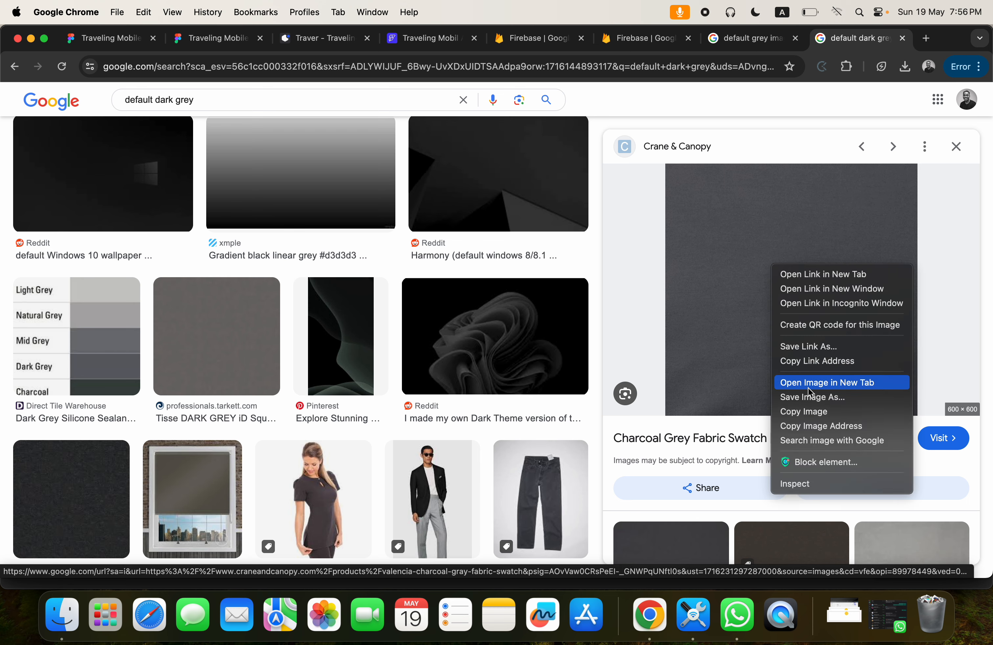
left_click(819, 425)
Return to FlutterFlow and try to paste the Charcoal Grey Fabric Swatch address as the Container's fill color.
left_click(431, 37)
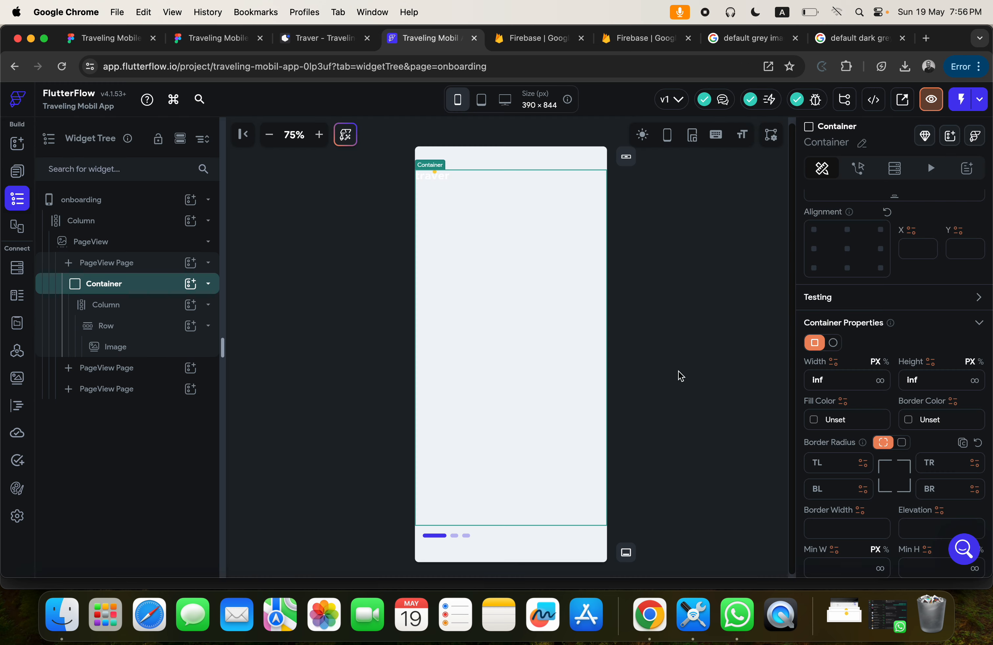
left_click(840, 417)
key("super+v")
key("Return")
Set the Container's fill color to the Secondary Text theme color (#57636C).
left_click(815, 420)
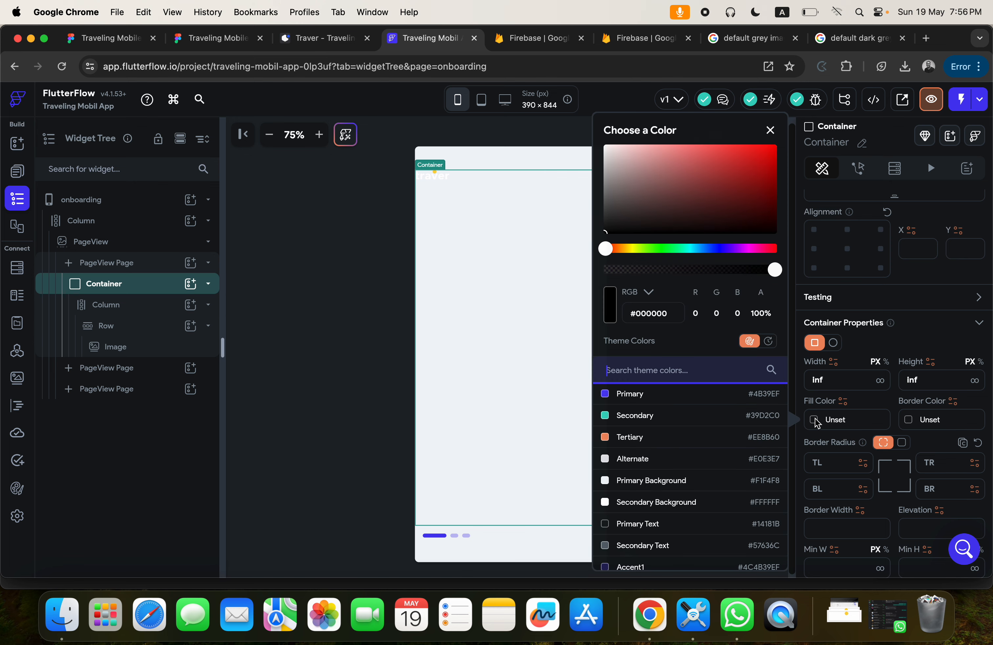
scroll(721, 468, "down", 3)
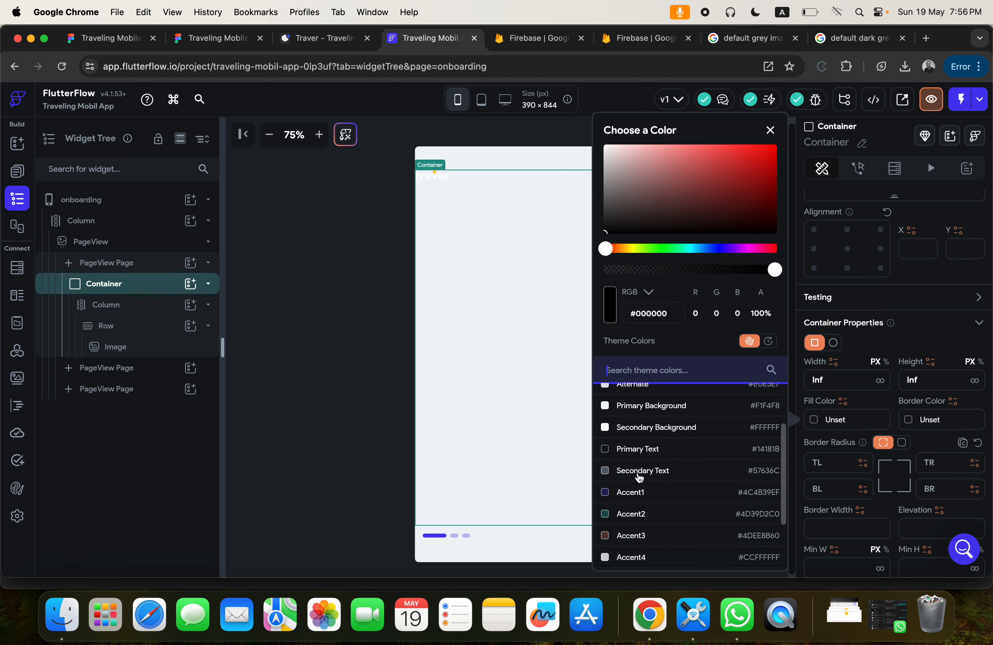
left_click(638, 475)
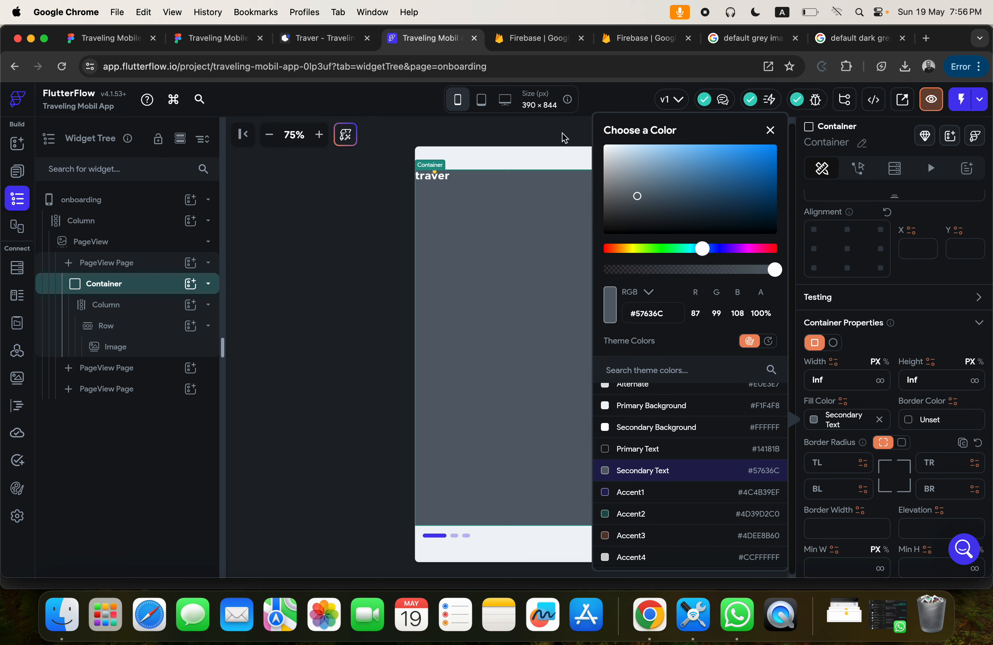
scroll(678, 520, "down", 3)
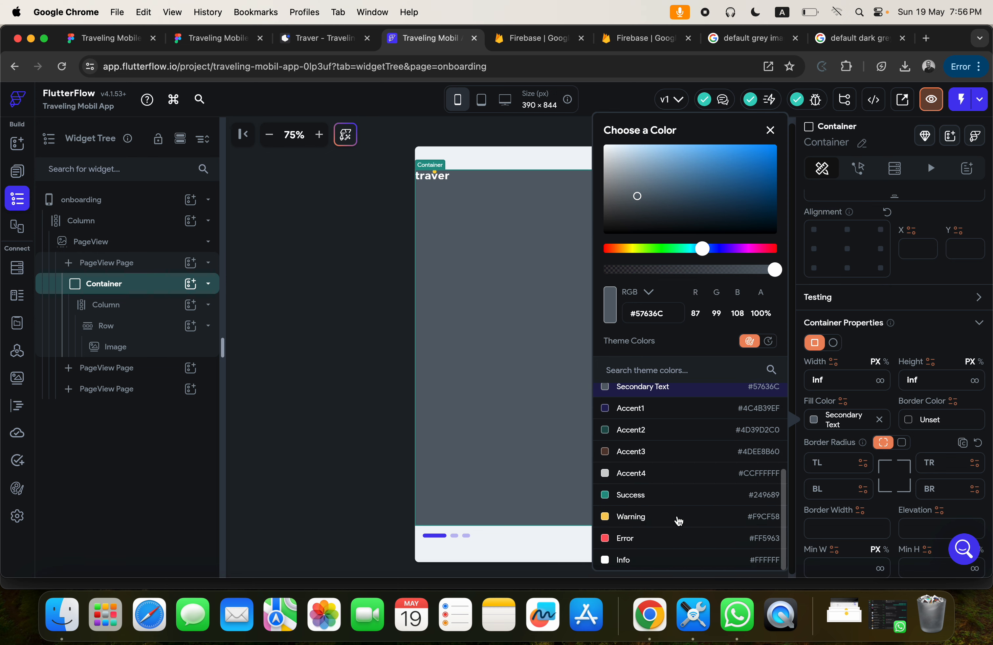
scroll(679, 520, "up", 5)
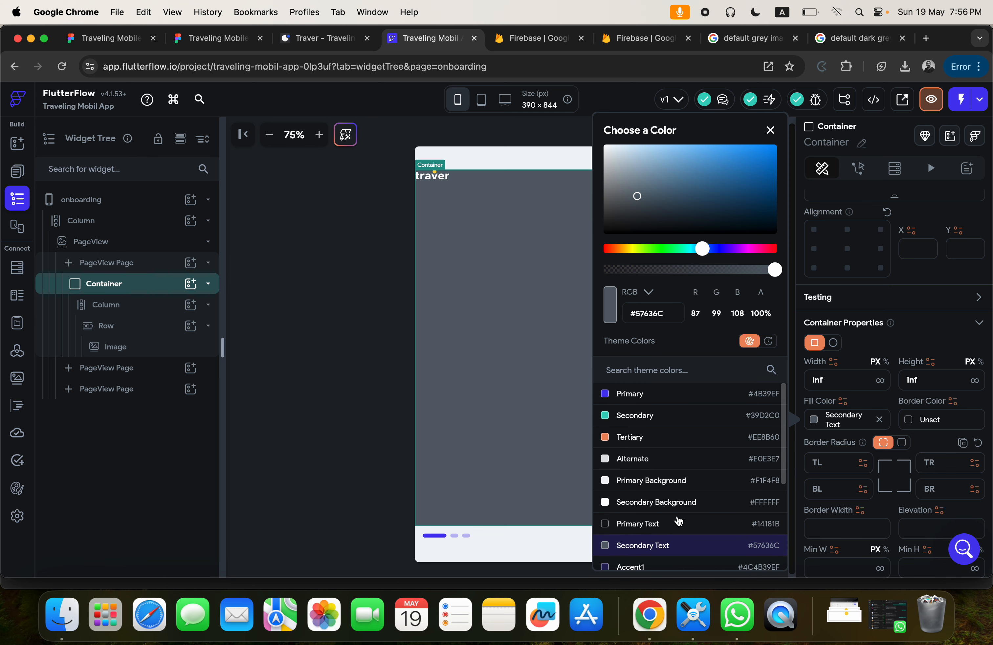
left_click(375, 235)
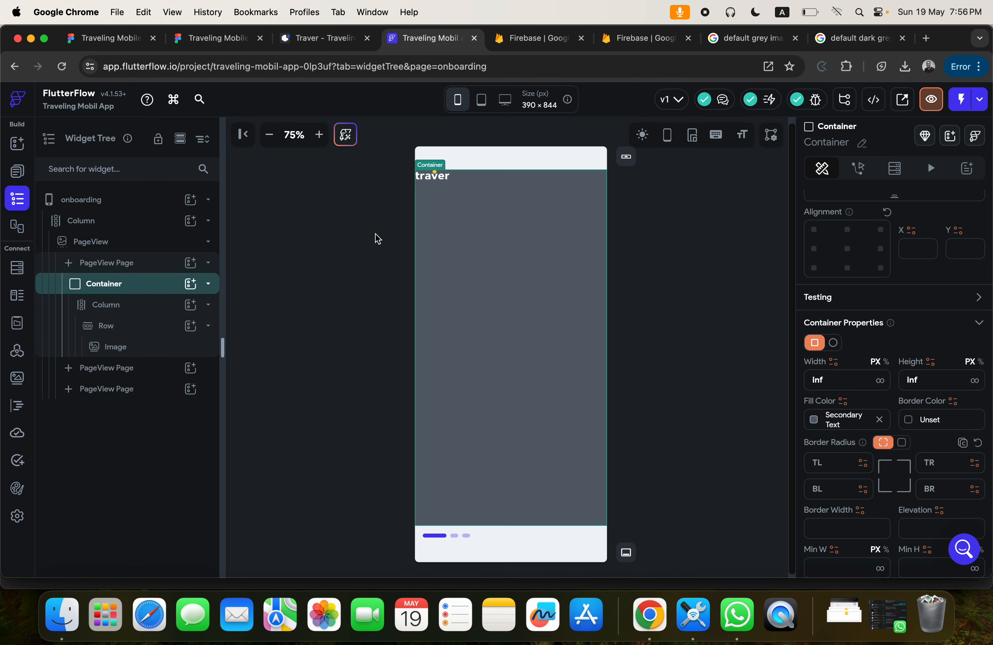
left_click(372, 234)
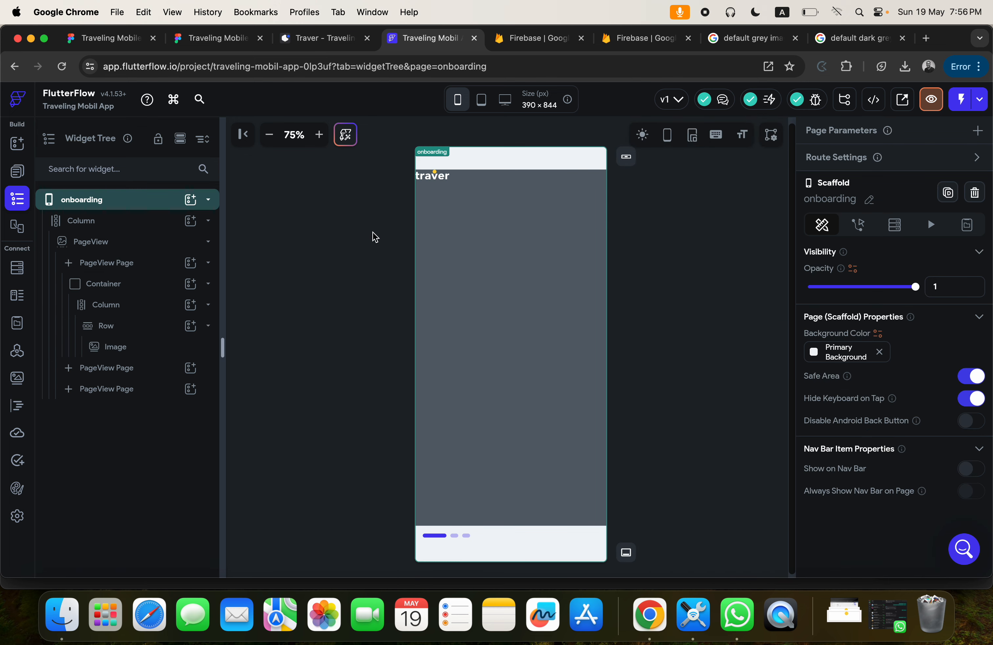
Switch to Figma's Design Area page and examine the logo, heading and text layout of the "Lets explore the world" onboarding screen.
left_click(445, 184)
left_click(470, 180)
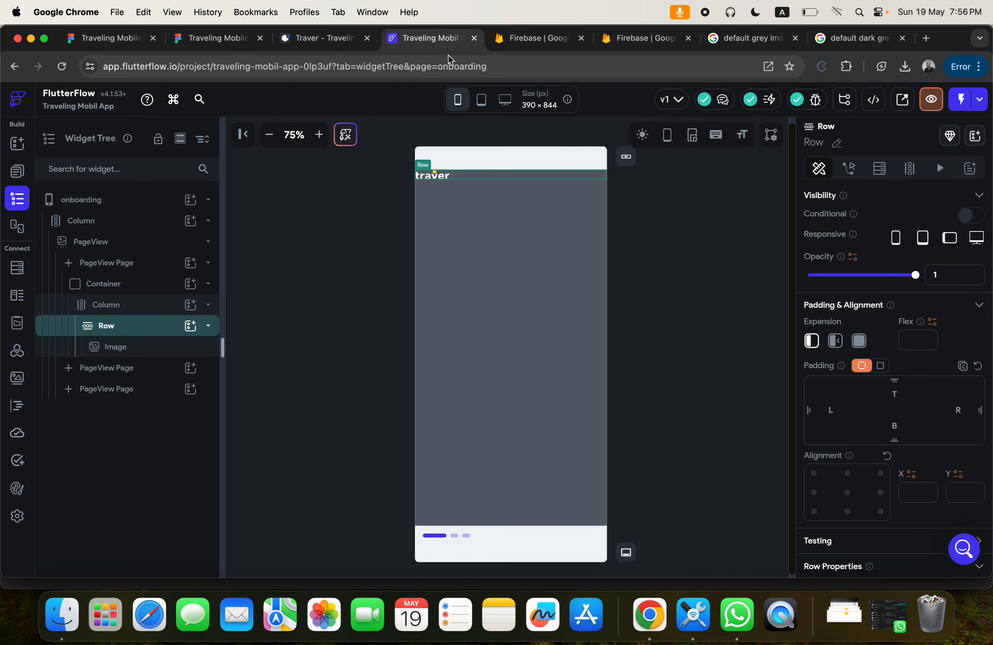
left_click(193, 47)
scroll(507, 290, "down", 5)
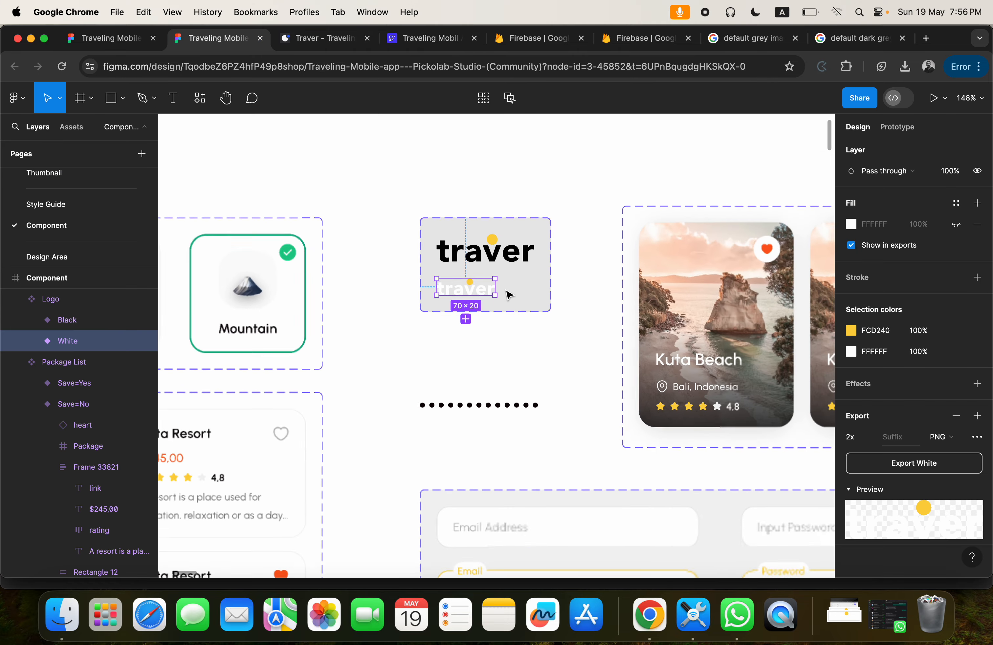
left_click(66, 257)
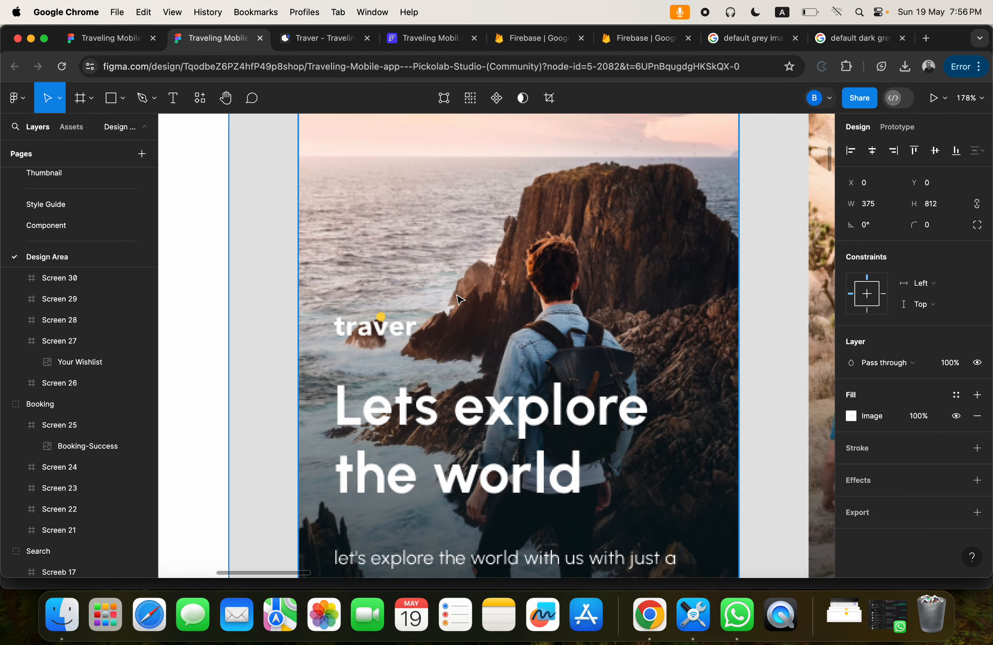
scroll(460, 299, "down", 10)
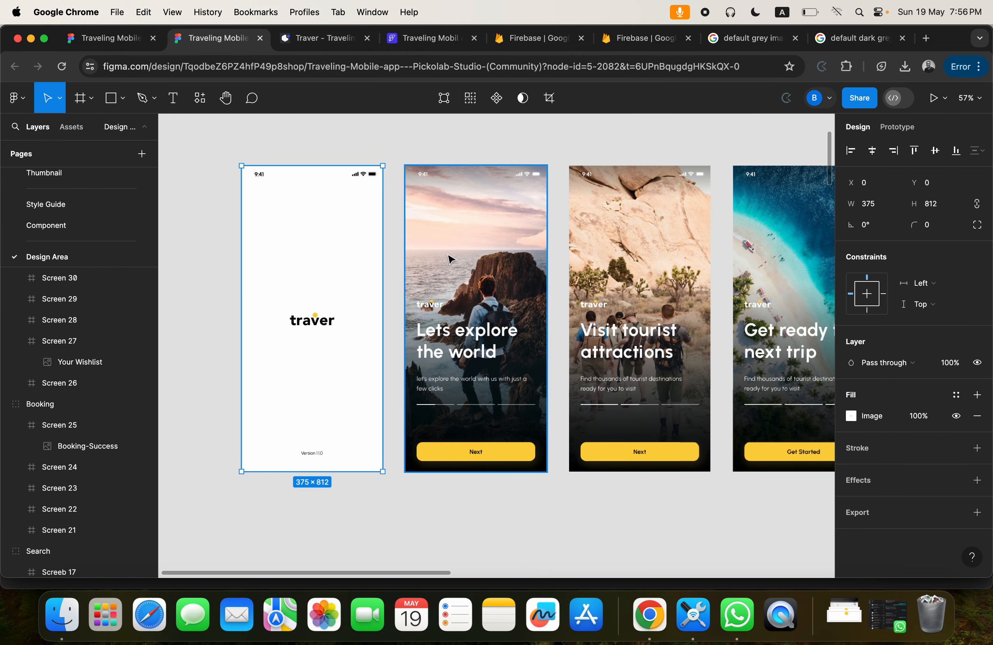
scroll(449, 317, "up", 5)
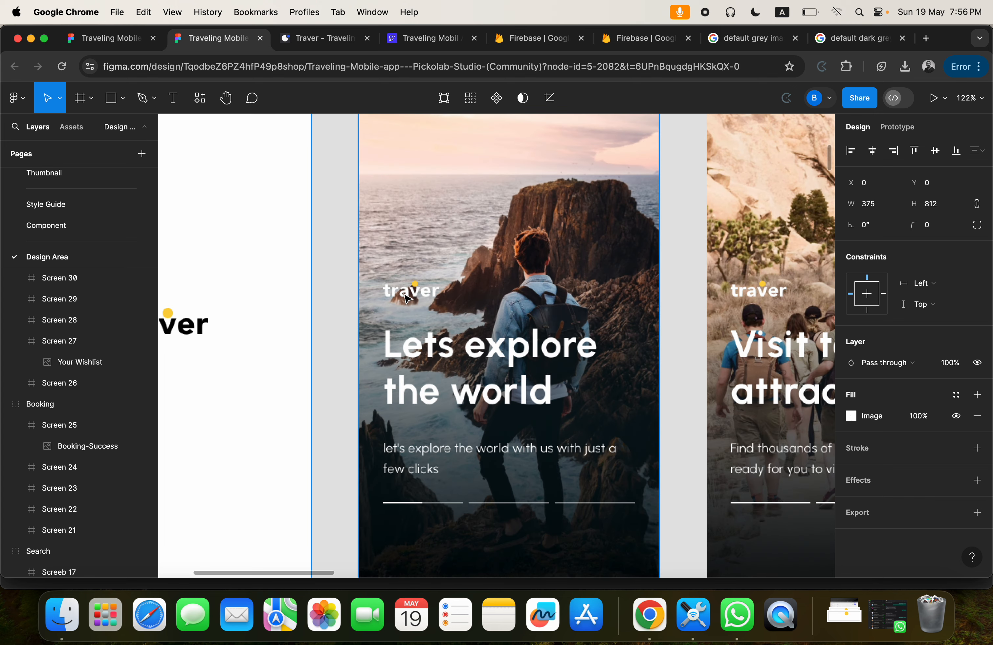
scroll(447, 298, "up", 3)
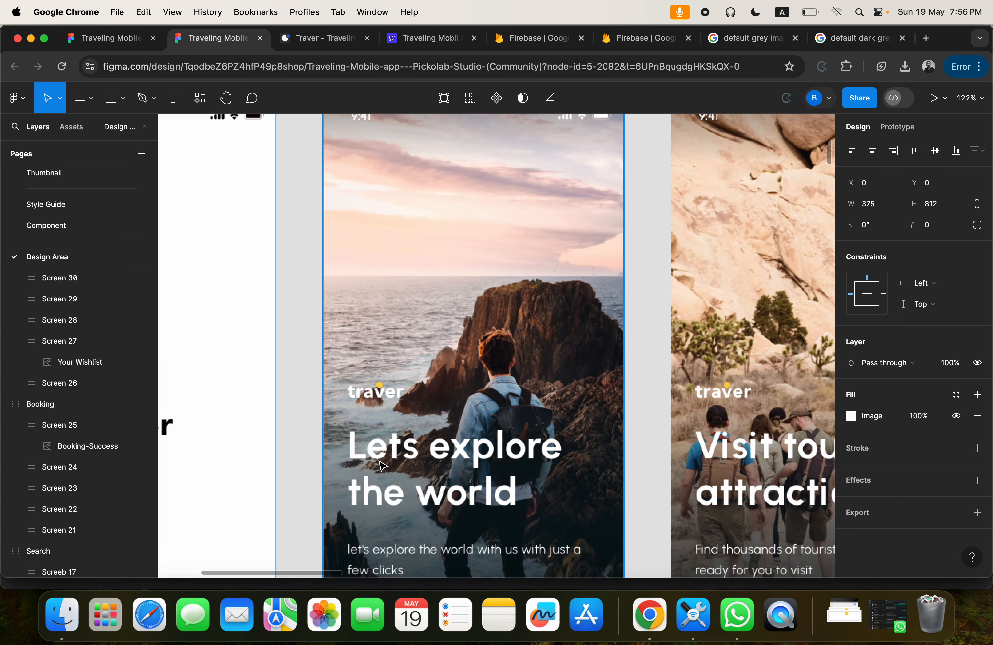
scroll(408, 357, "down", 5)
scroll(408, 357, "right", 3)
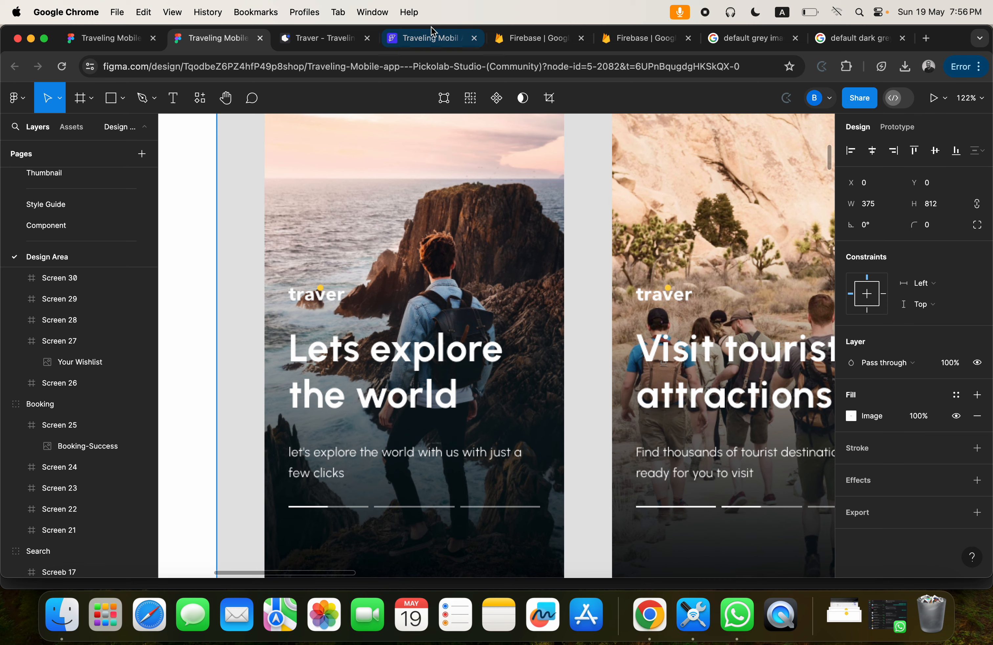
Return to FlutterFlow and set the box fit of the traver logo Image to Contain.
left_click(431, 37)
left_click(474, 250)
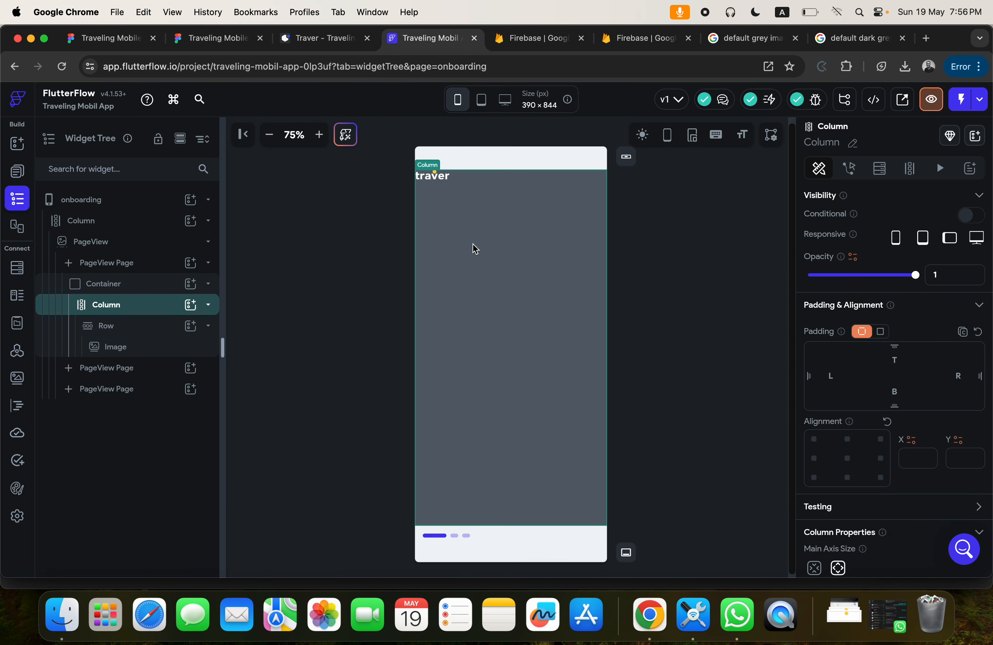
left_click(478, 177)
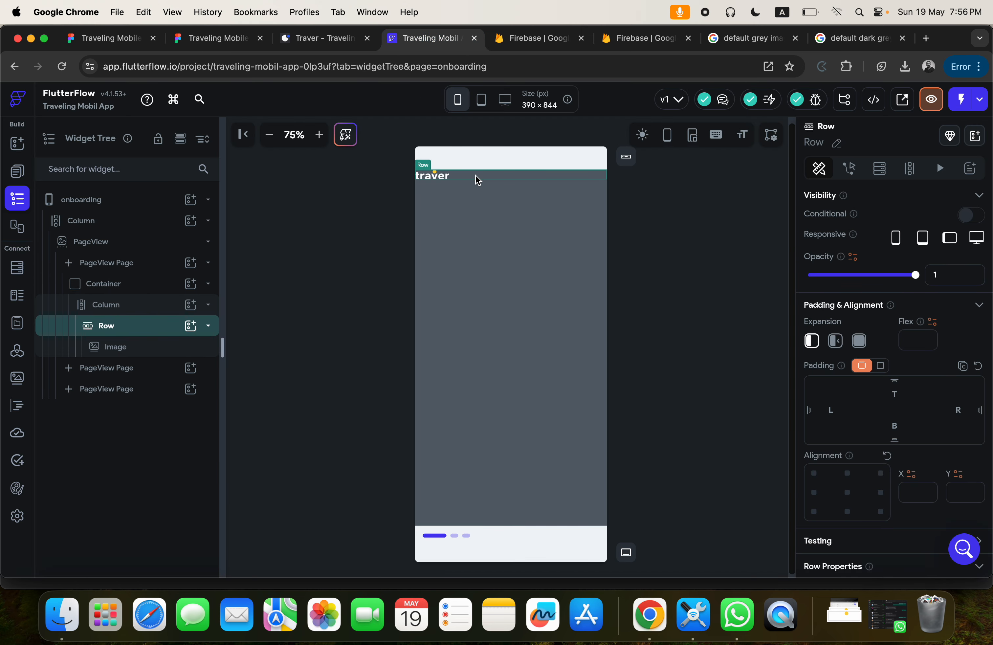
left_click(437, 178)
scroll(834, 420, "down", 6)
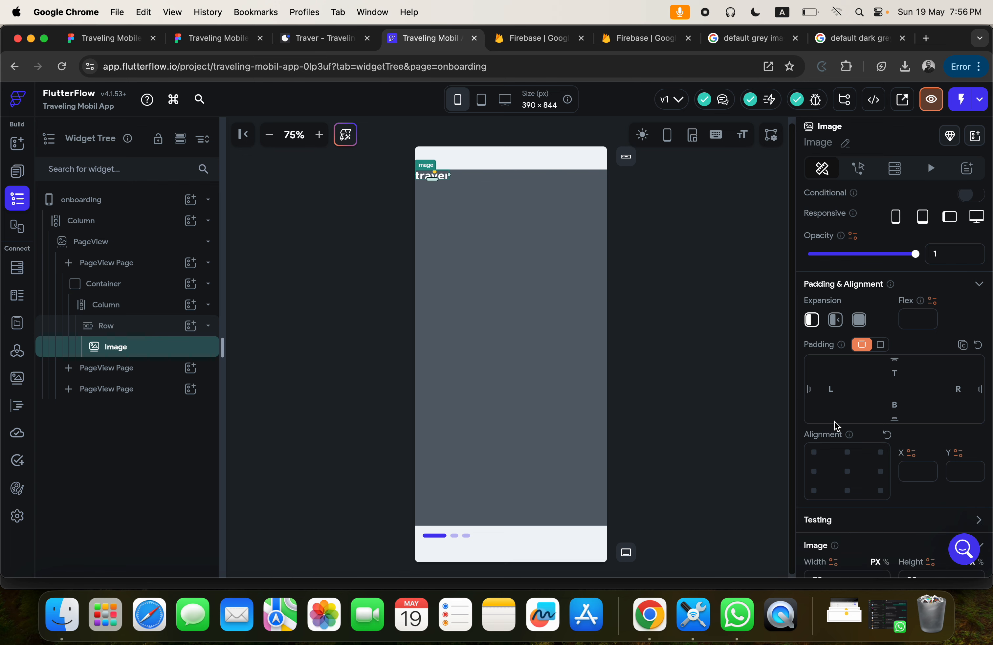
left_click(839, 397)
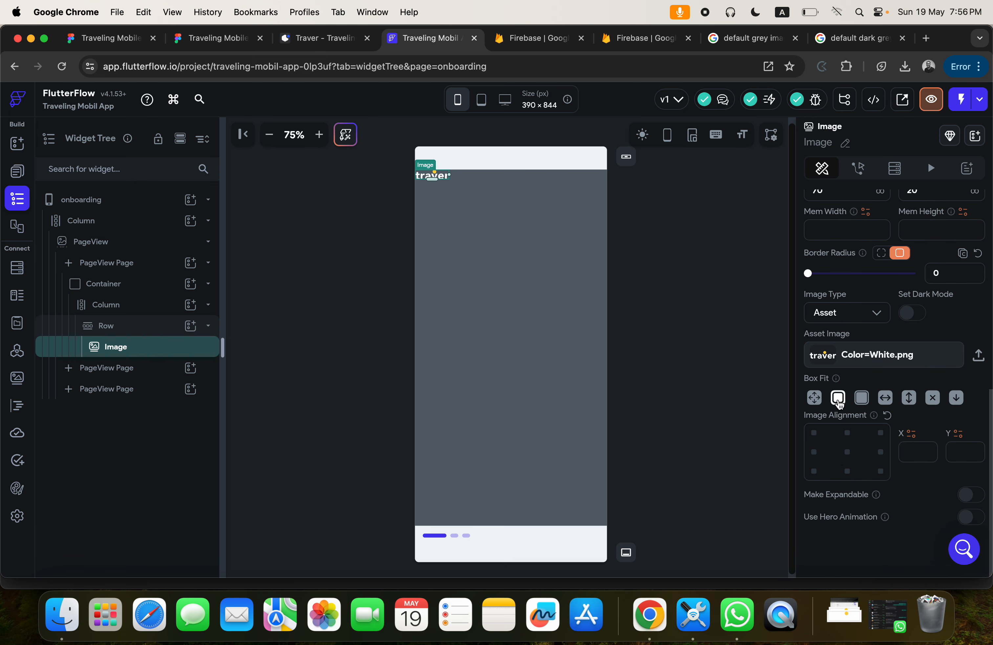
left_click(493, 177)
Add a second Row to the Column inside the Container, below the logo Row.
left_click(481, 222)
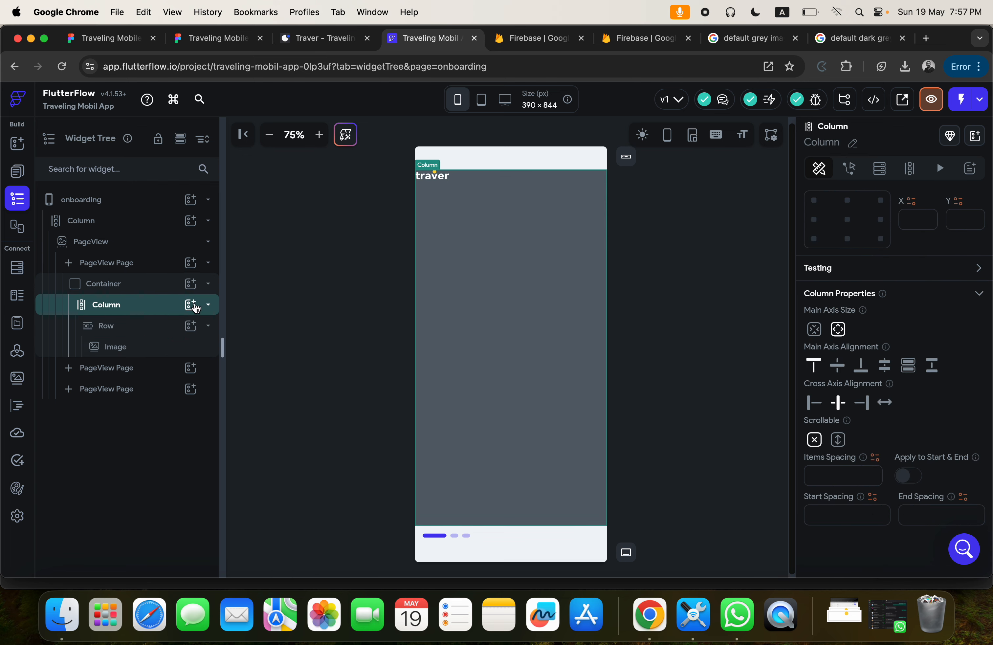
left_click(191, 305)
left_click(384, 367)
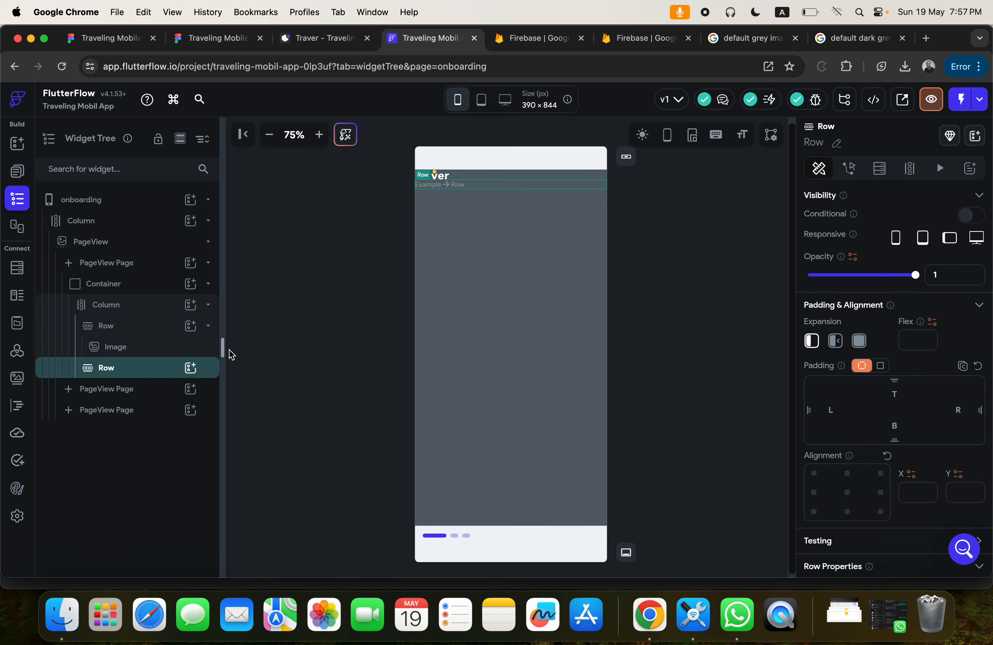
Add a Text widget to the second Row and set its text to "Let's Explore the World", checking the heading in Figma.
left_click(191, 367)
left_click(257, 360)
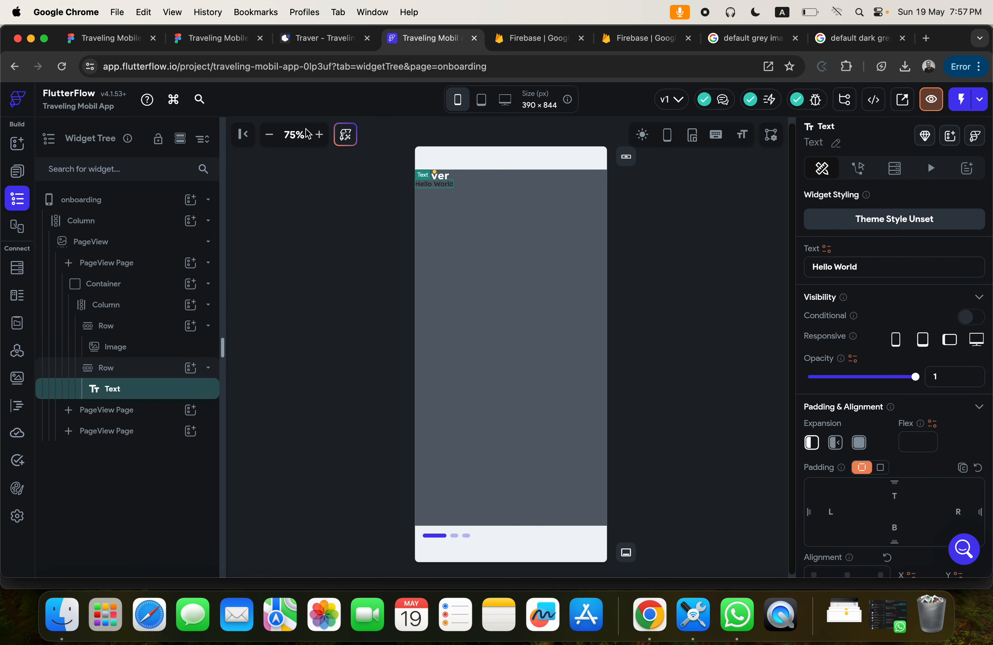
left_click(233, 40)
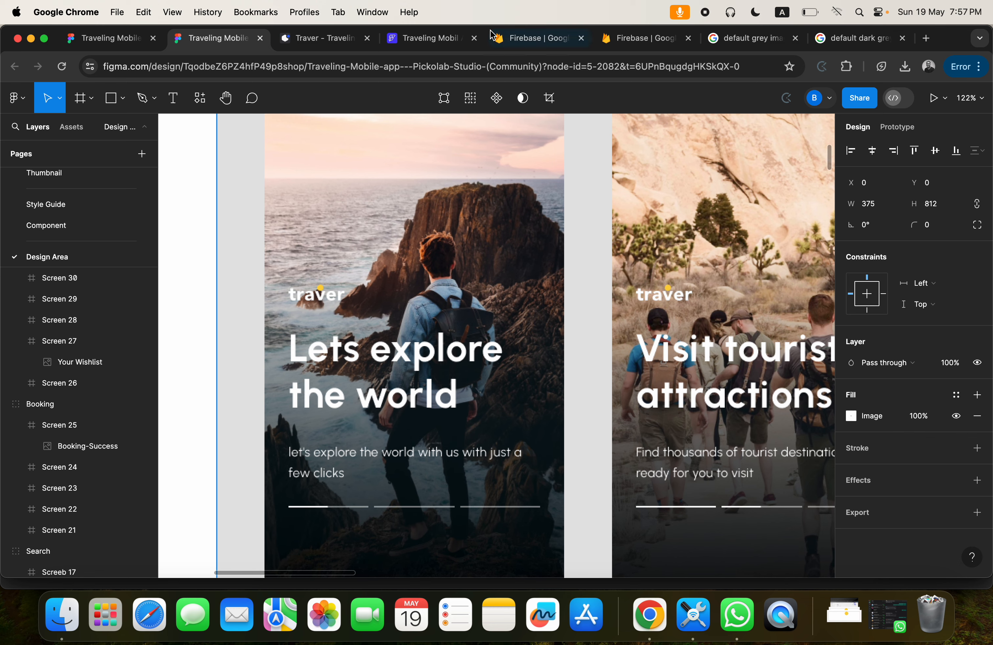
left_click(429, 38)
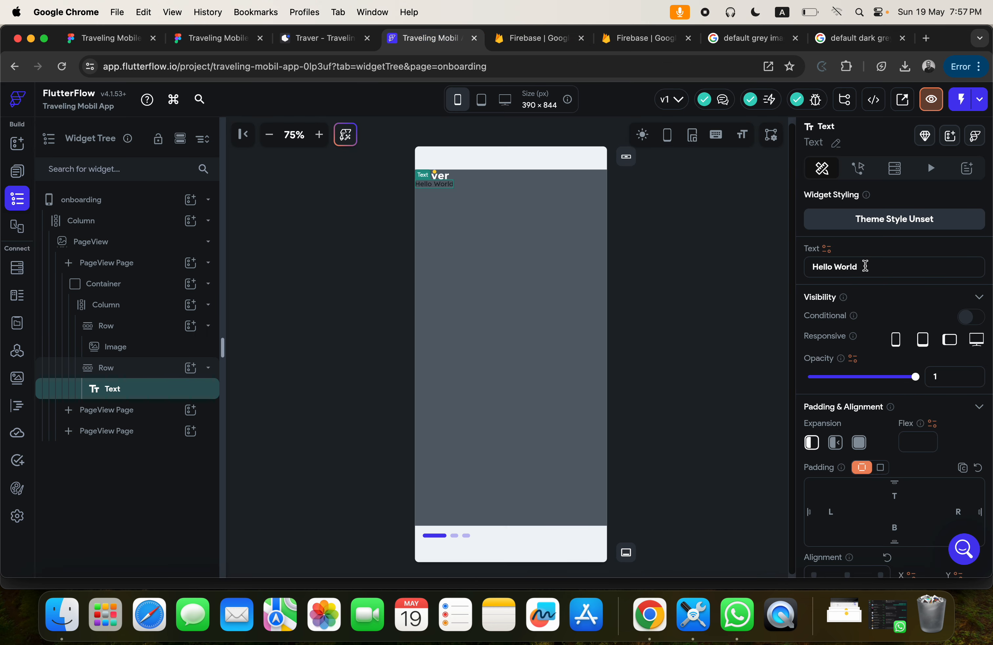
left_click_drag(865, 265, 786, 282)
type("Tel")
key("BackSpace")
key("BackSpace")
key("BackSpace")
type("L")
key("BackSpace")
type("Let's Explore the Worl")
Set the heading Text's color to the Secondary Background theme color (#FFFFFF).
scroll(888, 408, "down", 7)
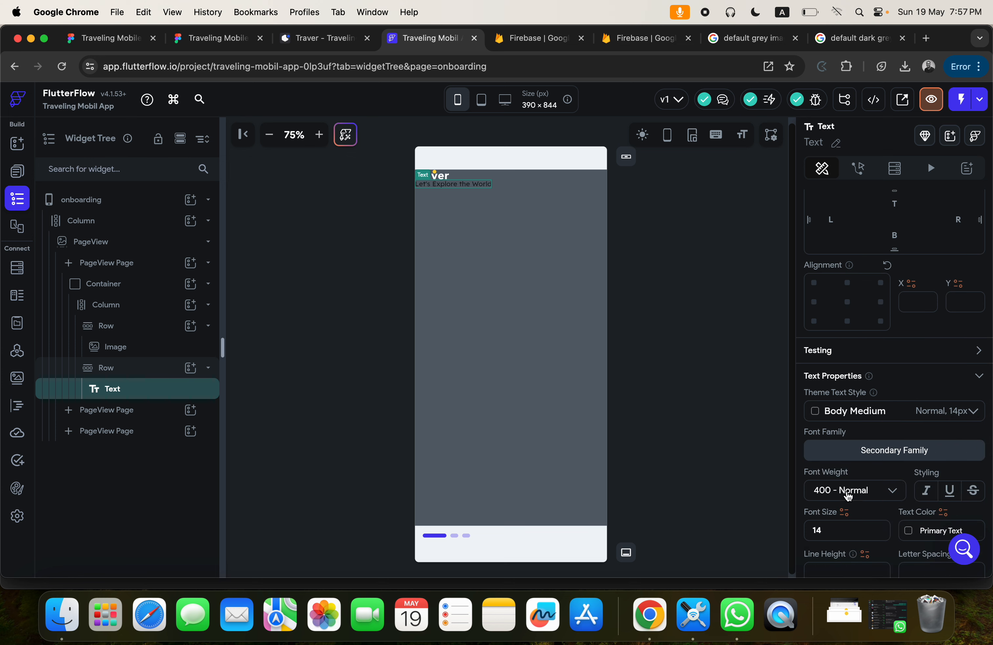
left_click(923, 526)
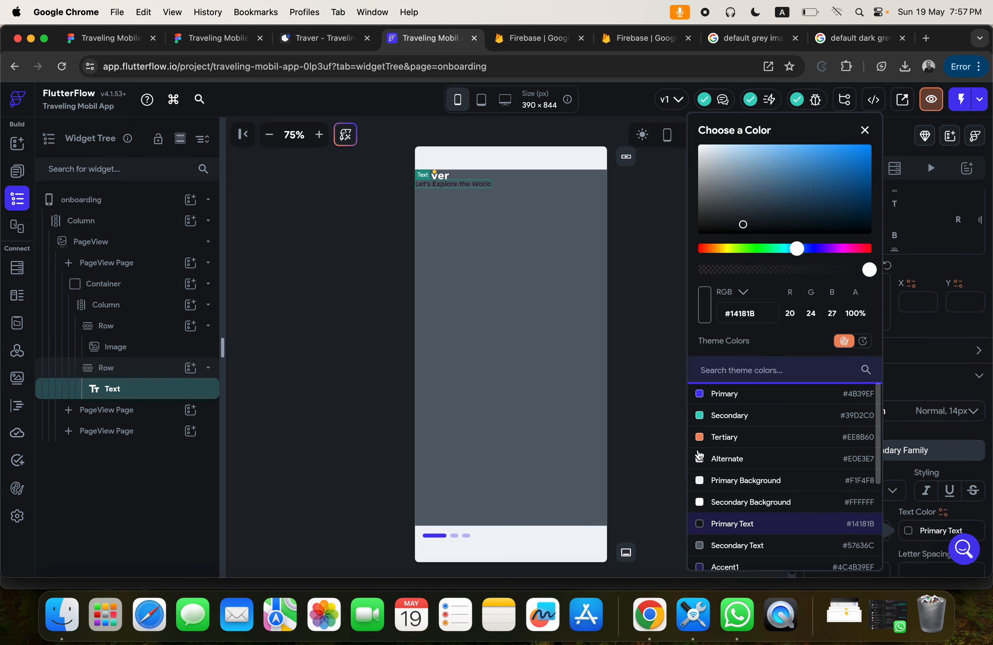
left_click(703, 505)
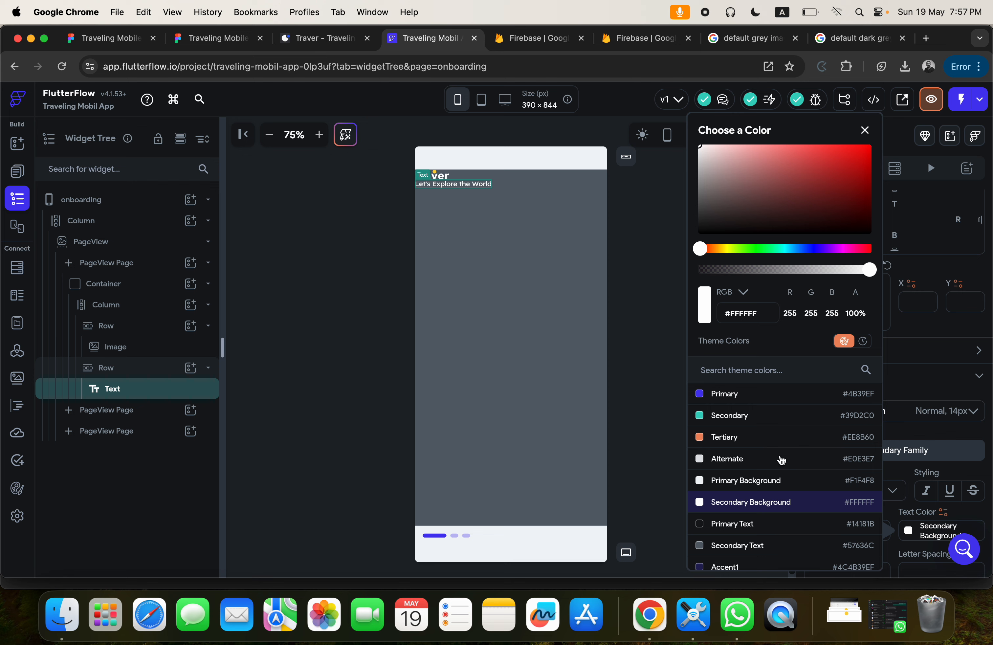
left_click(906, 418)
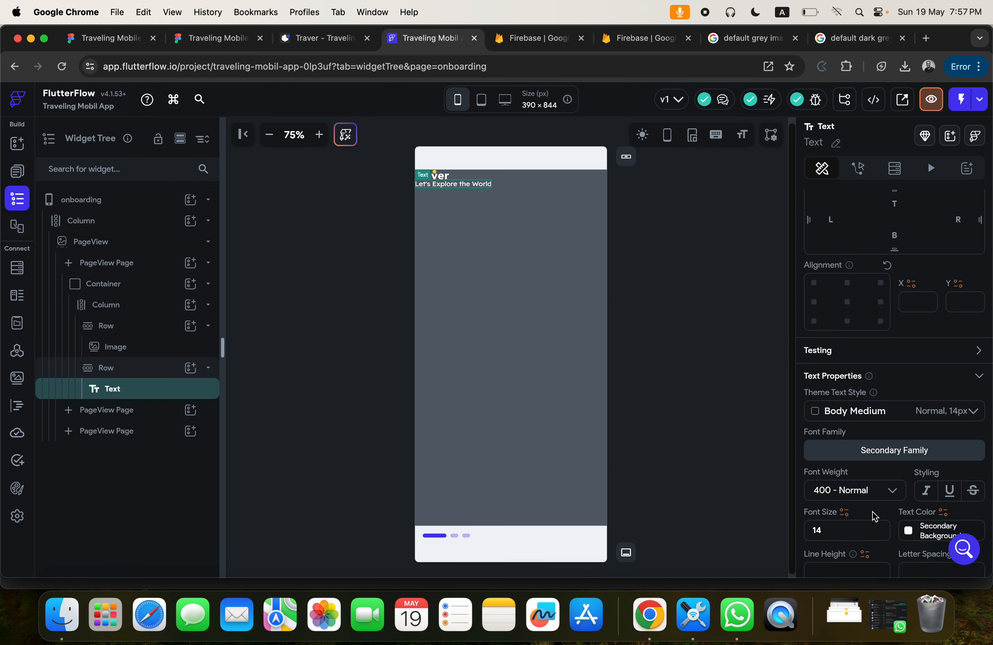
Set the heading Text's font weight to 800 - Extra Bold and its font size to 36.
left_click(845, 492)
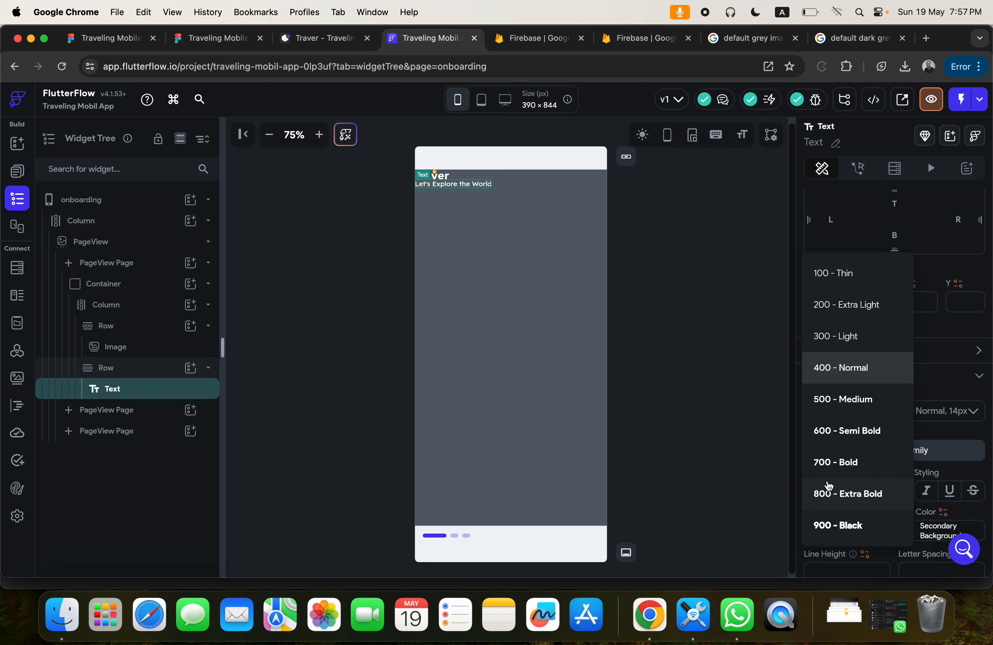
left_click(830, 498)
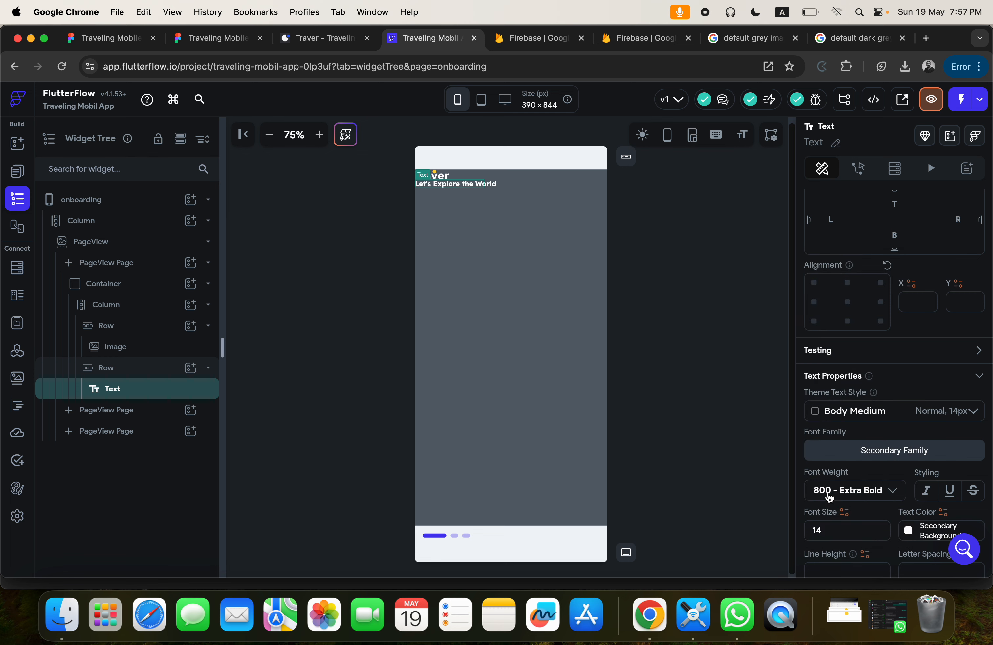
left_click_drag(837, 527, 798, 527)
type("36")
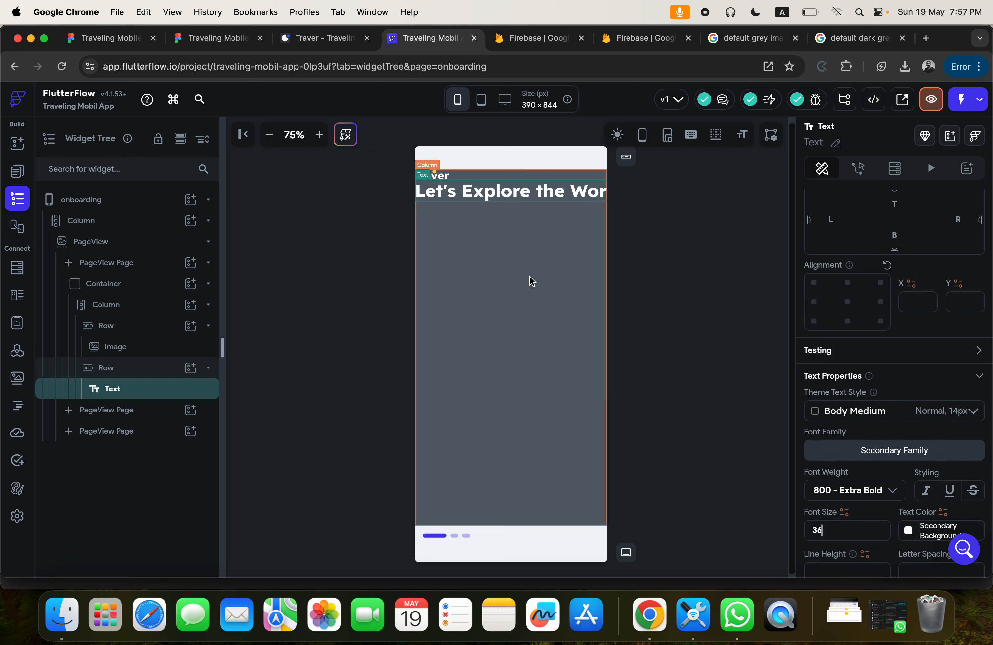
Check the text margins in the Figma design, then give the Column inside the Container a left padding of 20 in FlutterFlow.
left_click(235, 40)
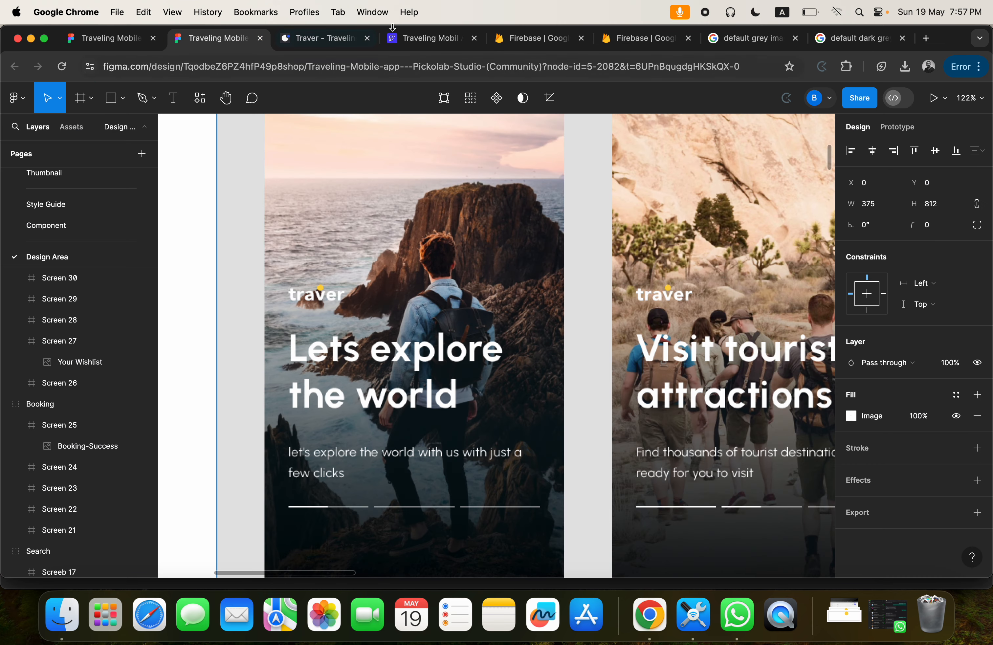
left_click(423, 38)
left_click(446, 248)
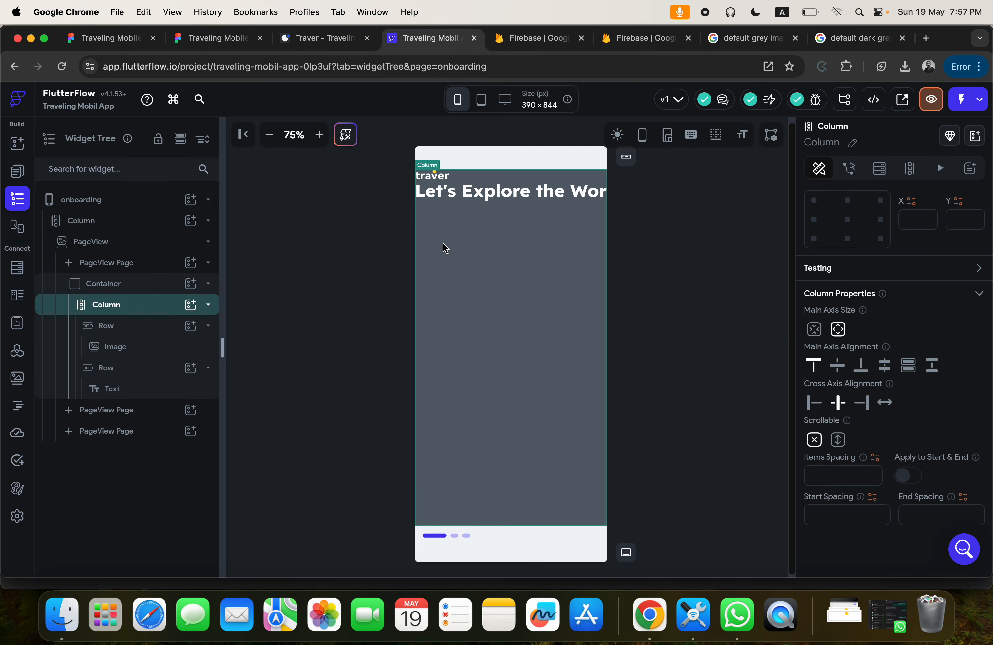
scroll(850, 289, "up", 3)
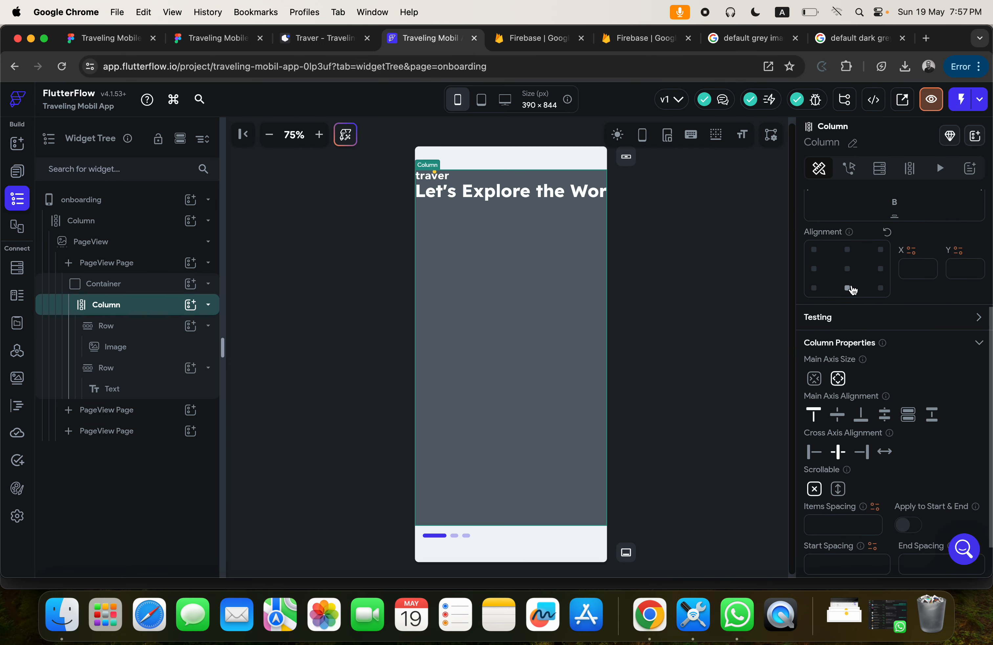
left_click(845, 265)
type("20")
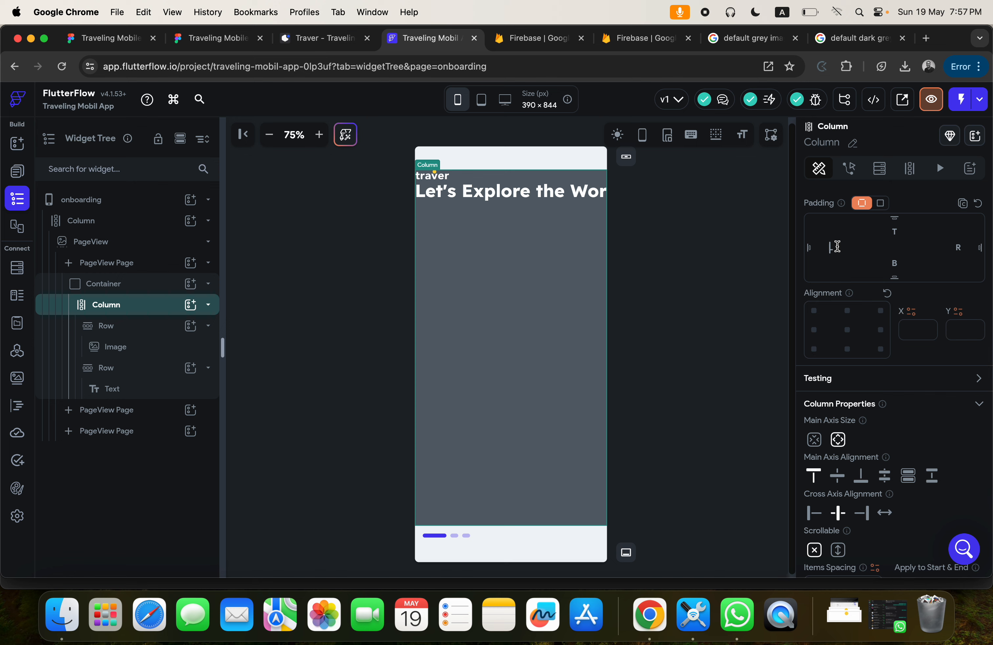
Set the expansion of both the second Row and its heading Text to Flexible so the heading wraps.
left_click(477, 191)
left_click(122, 369)
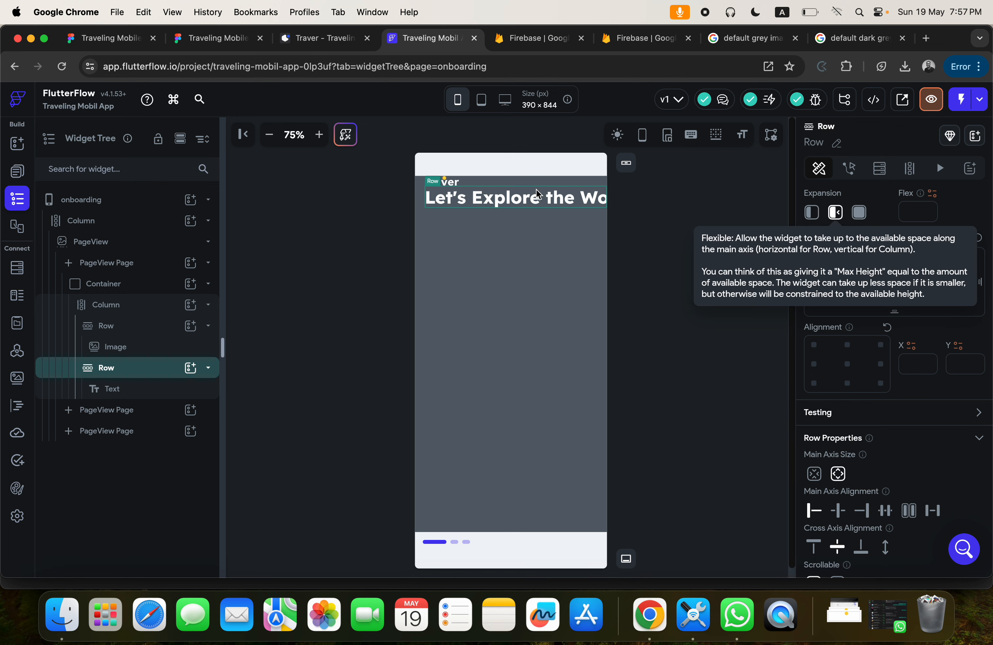
left_click(494, 205)
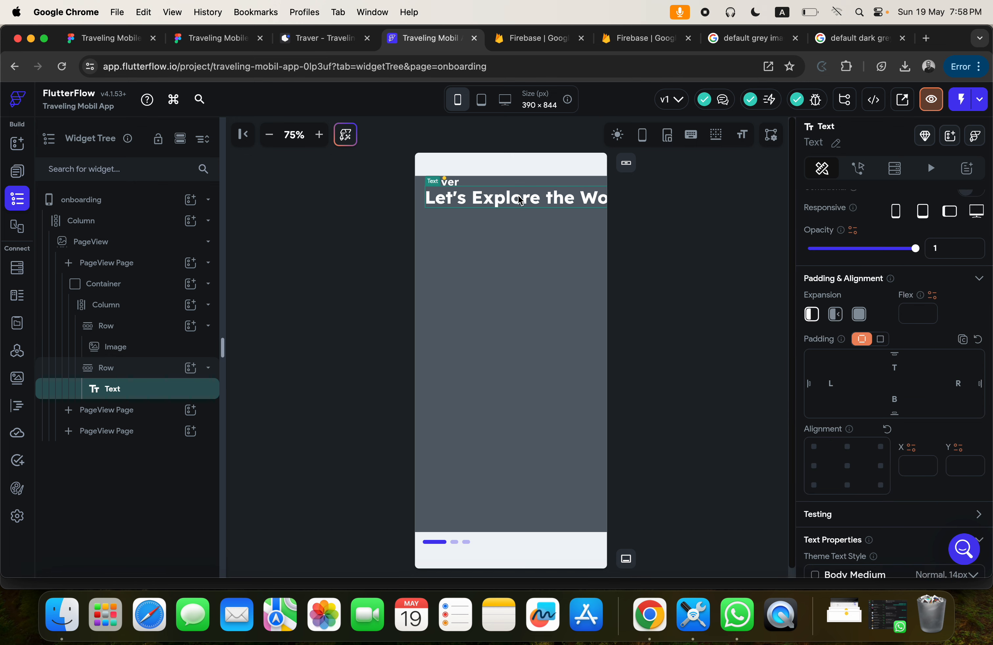
left_click(836, 314)
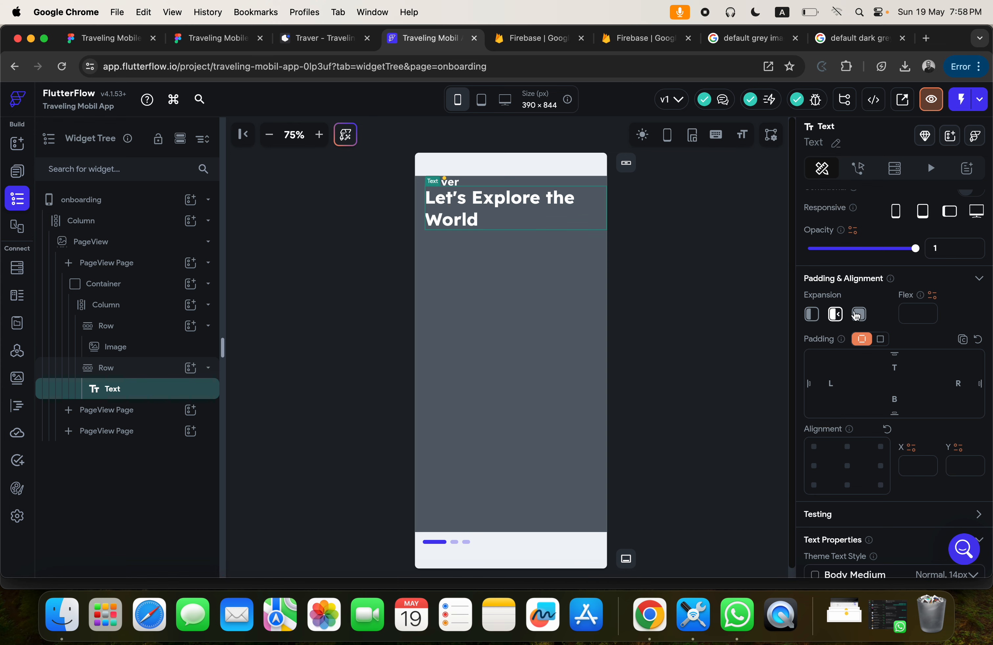
Compare the heading layout with the Figma design and set the right padding of the Container's Column to 20 in FlutterFlow.
left_click(207, 41)
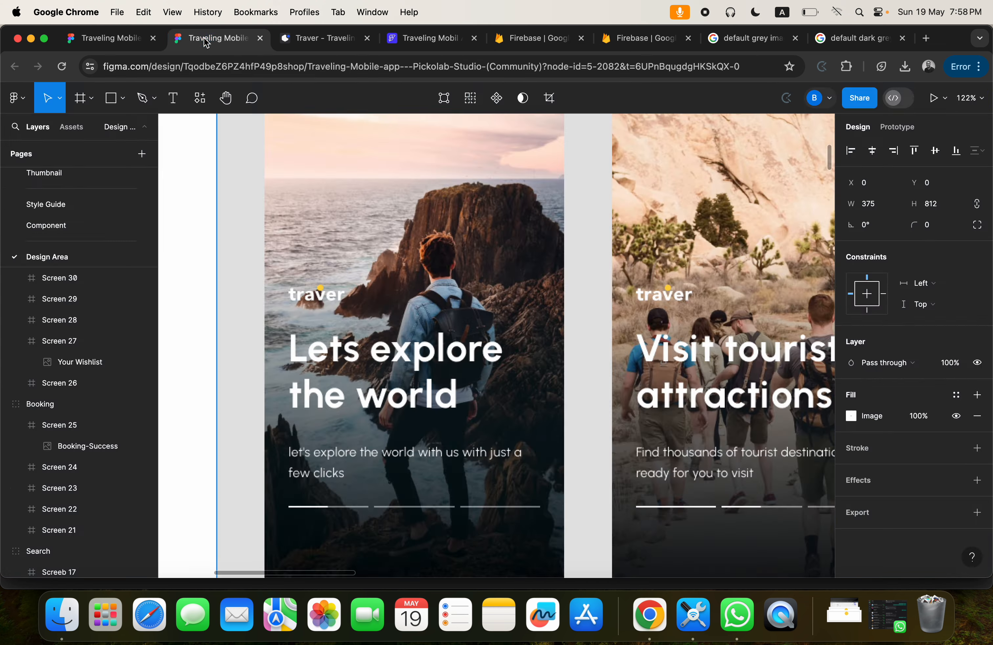
left_click(423, 38)
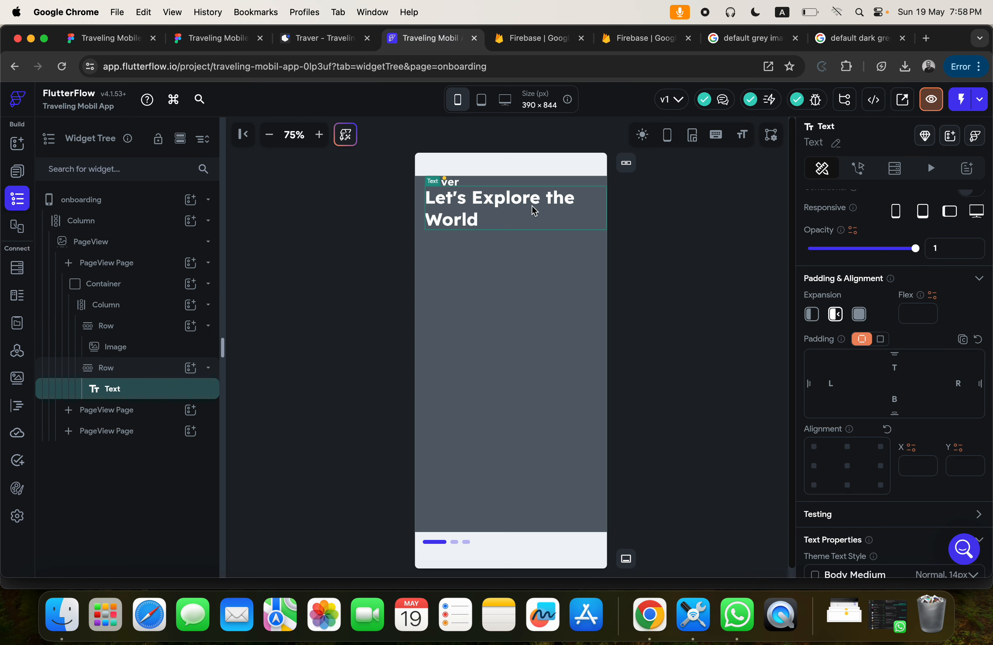
left_click(518, 278)
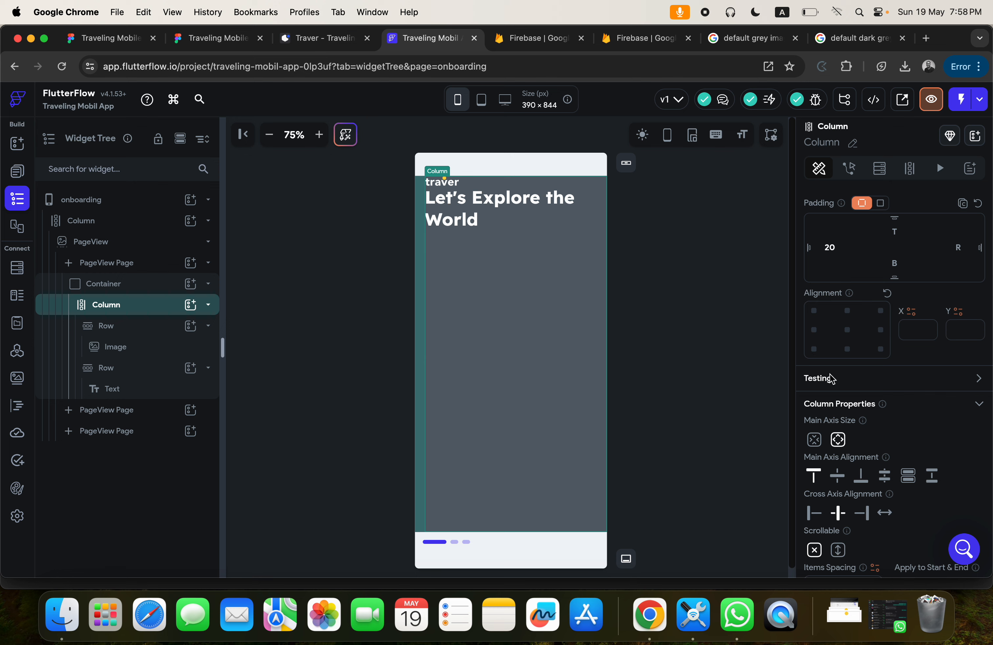
left_click(946, 243)
type("20")
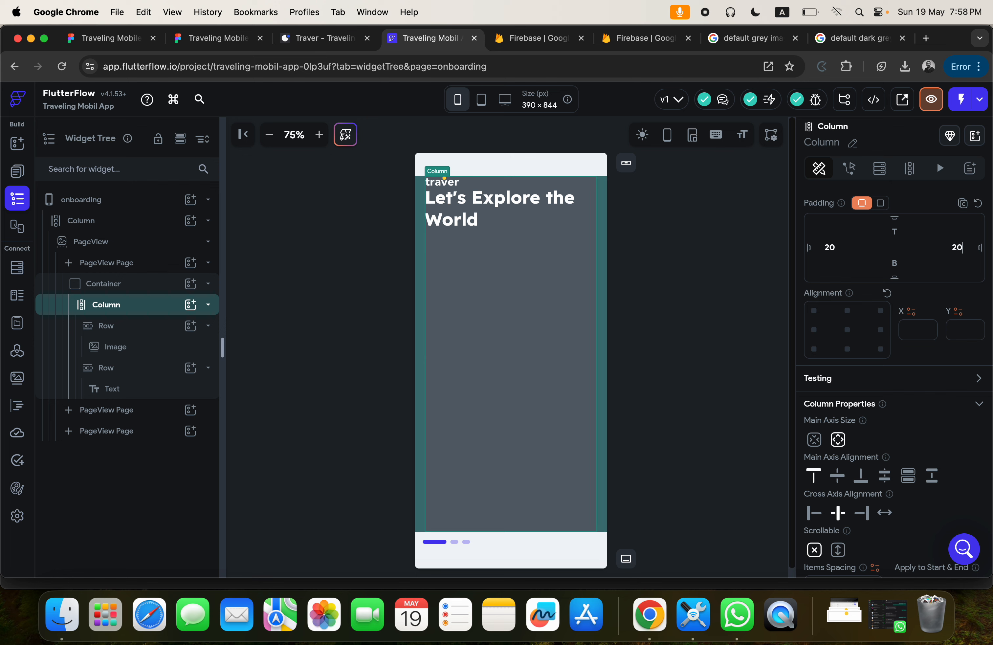
Increase the heading Text's font size to 45.
left_click(497, 216)
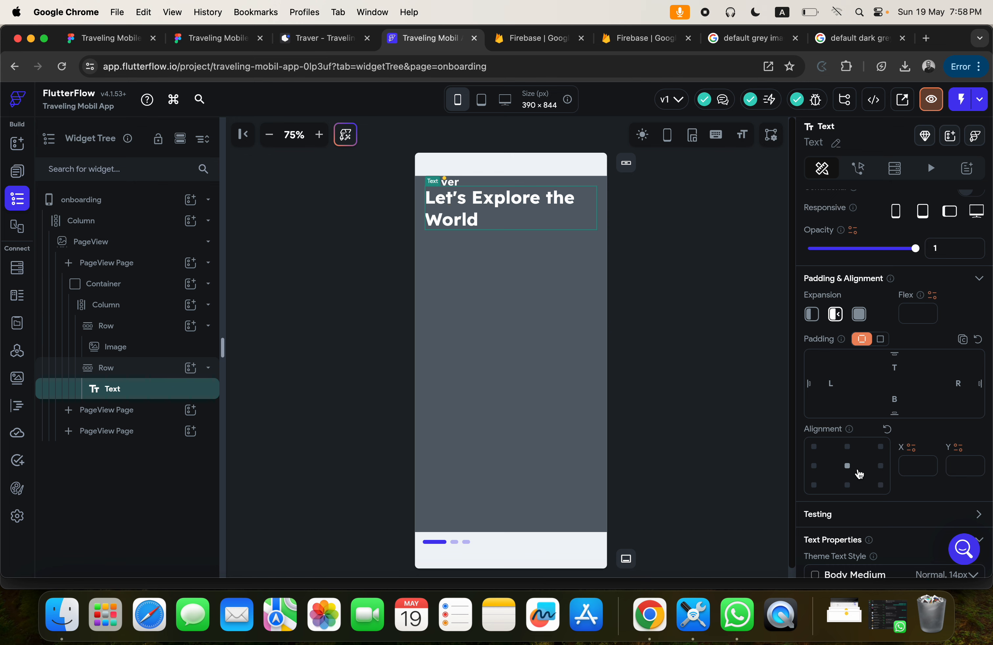
scroll(857, 468, "down", 5)
double_click(835, 414)
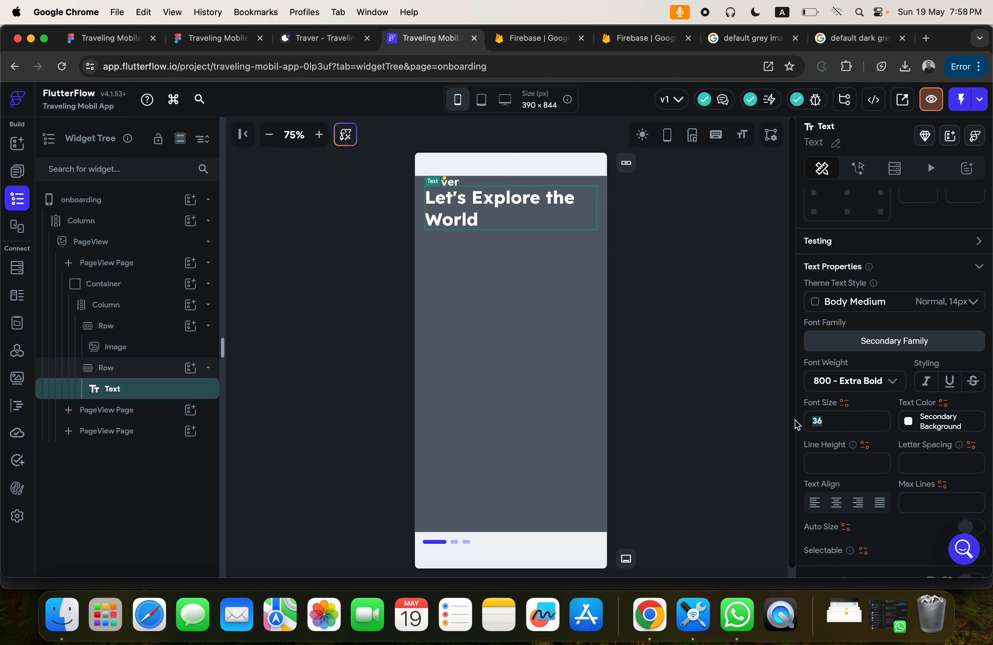
type("45")
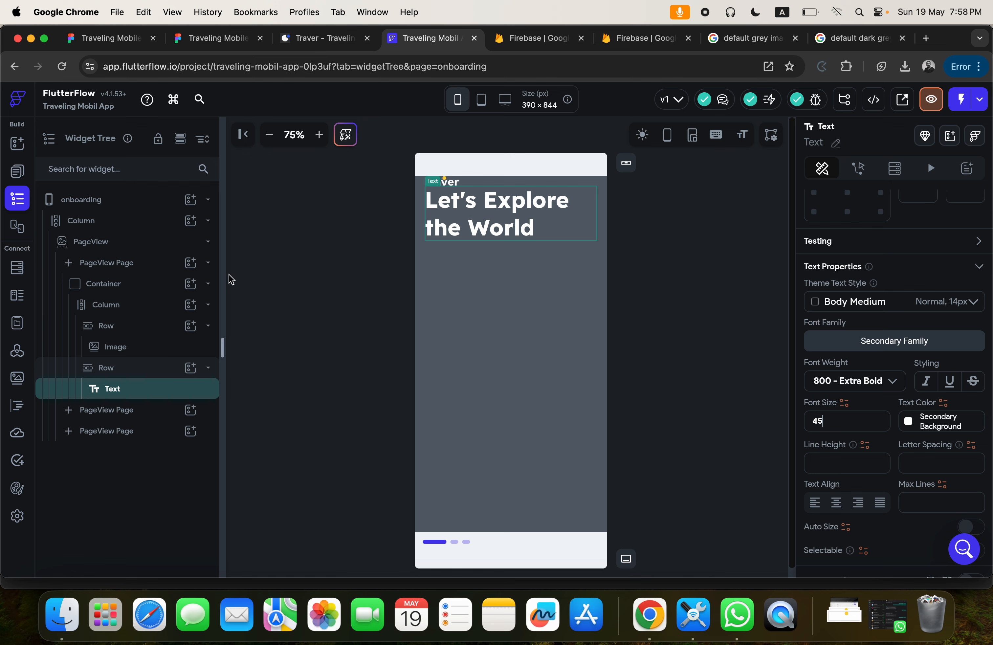
Check the gap below the logo in Figma and set the heading Row's top padding to 30 in FlutterFlow.
left_click(130, 368)
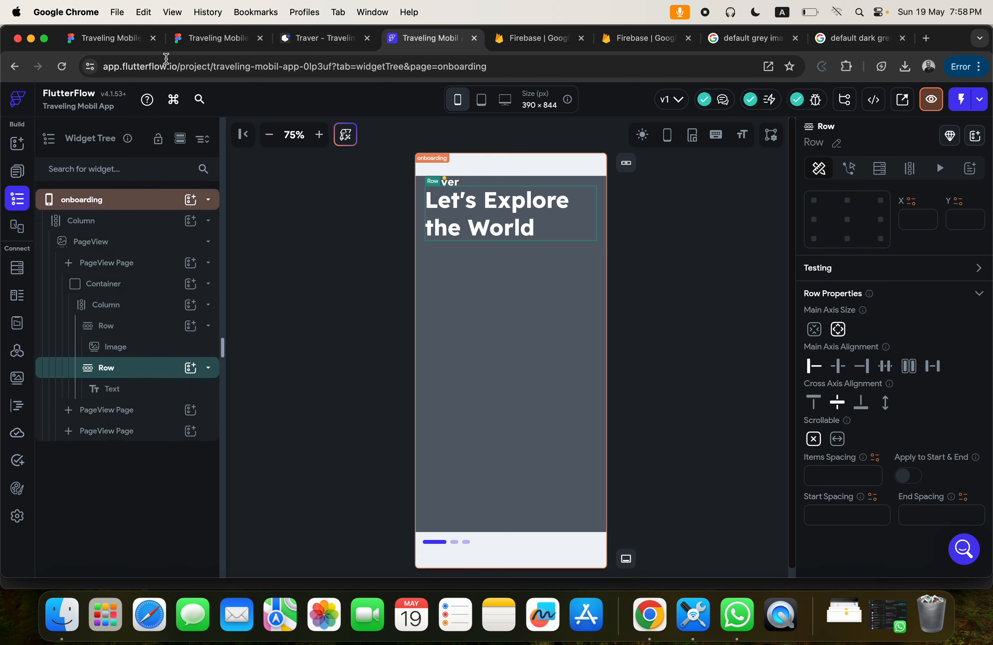
left_click(175, 39)
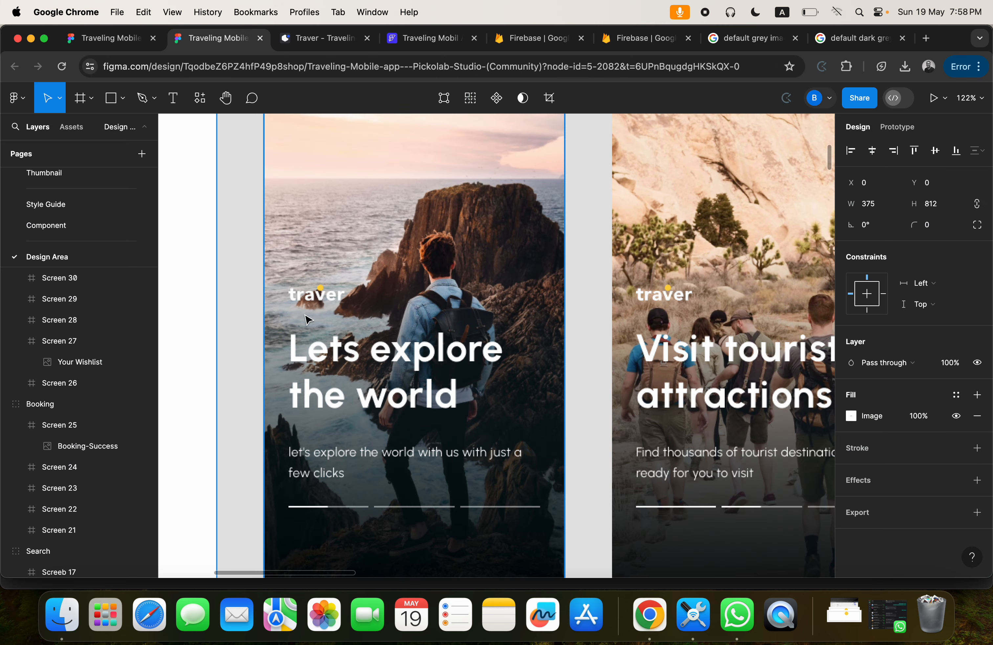
left_click(419, 38)
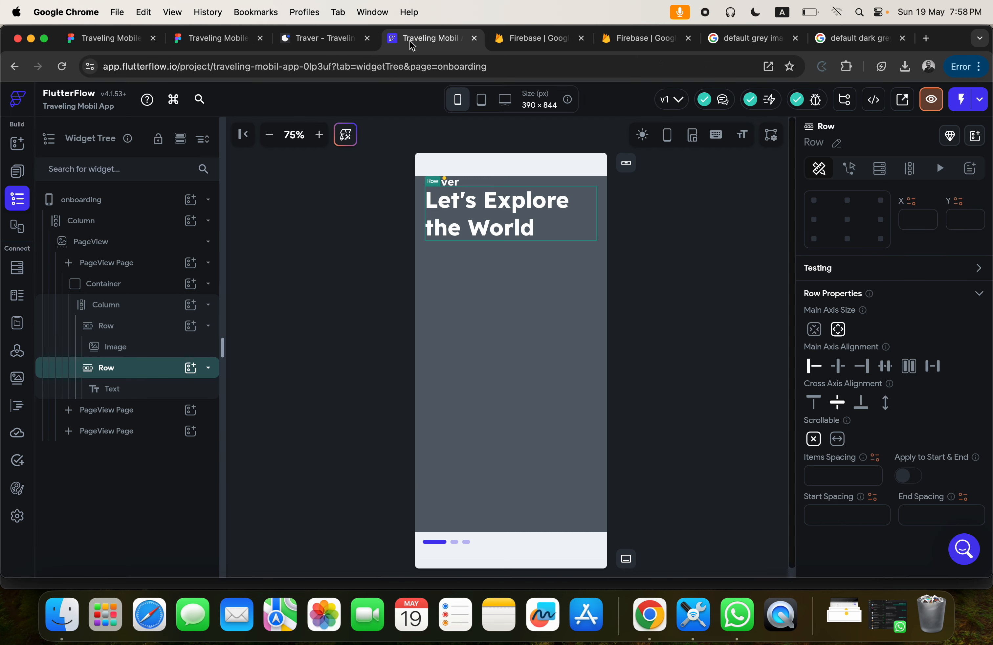
scroll(900, 310, "up", 3)
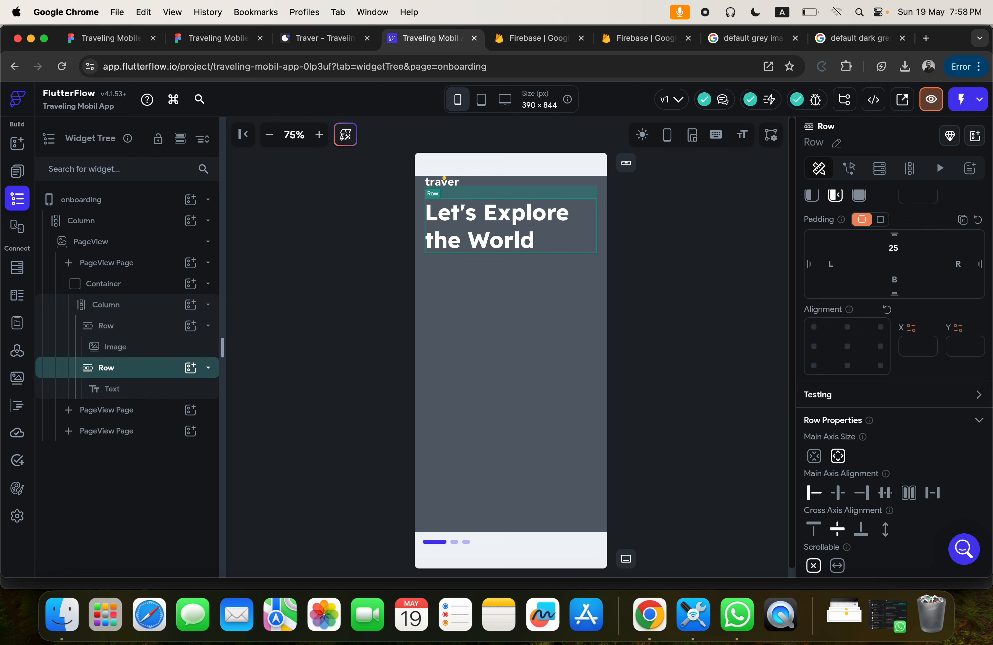
key("BackSpace")
type("30")
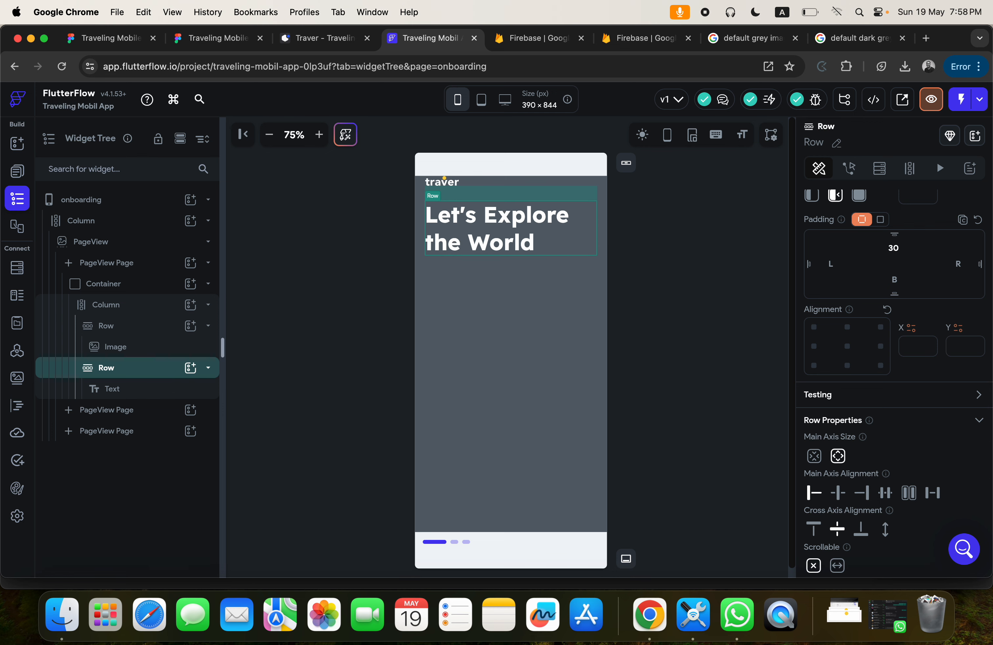
Review the Figma onboarding layout again and duplicate the heading Row inside the FlutterFlow Column.
left_click(595, 184)
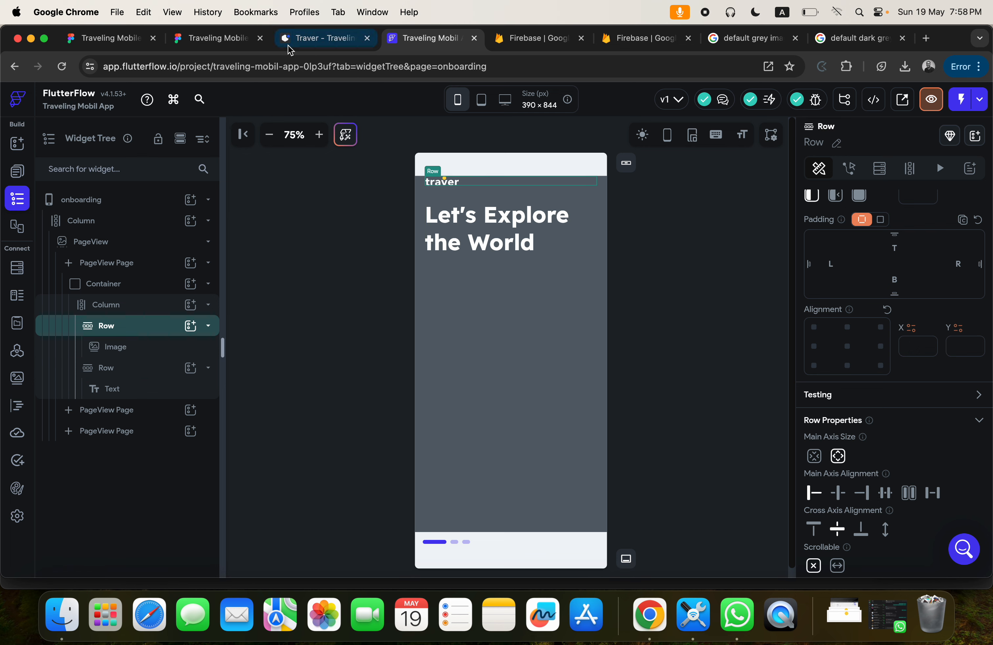
left_click(202, 38)
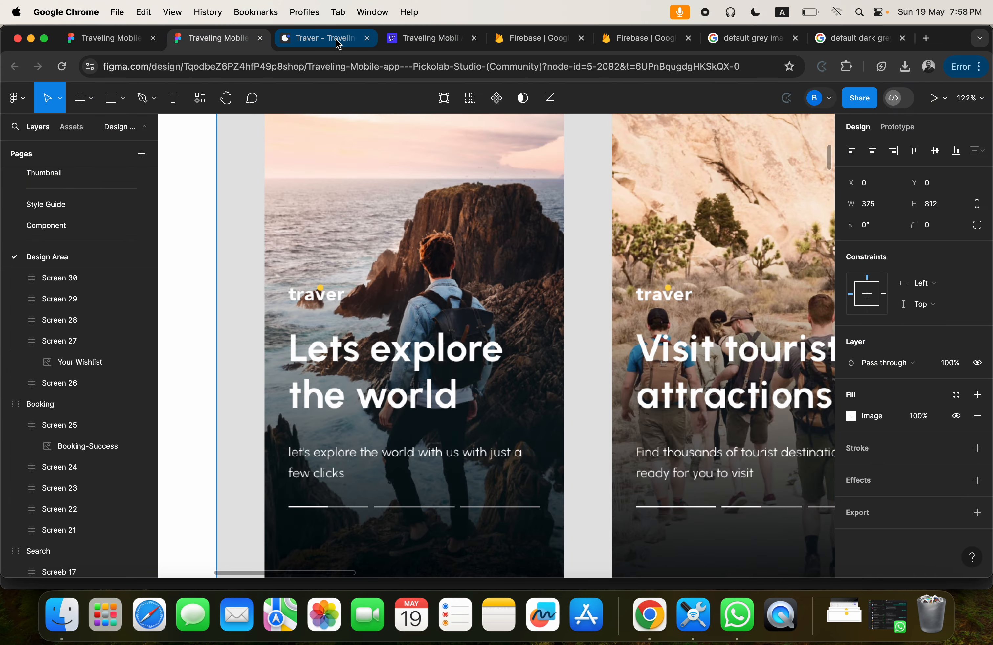
left_click(423, 38)
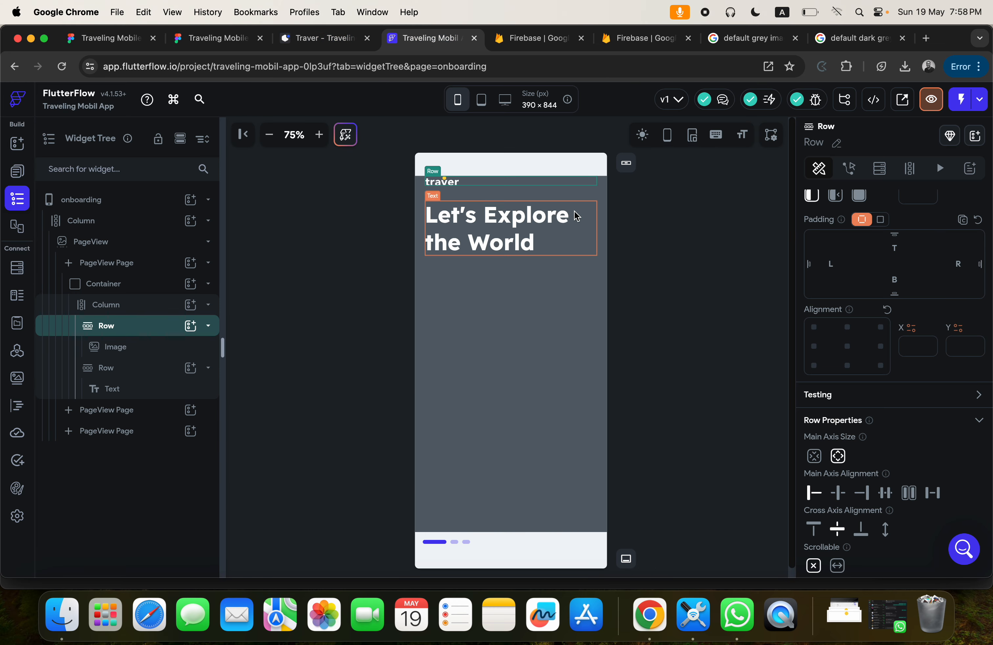
left_click(593, 239)
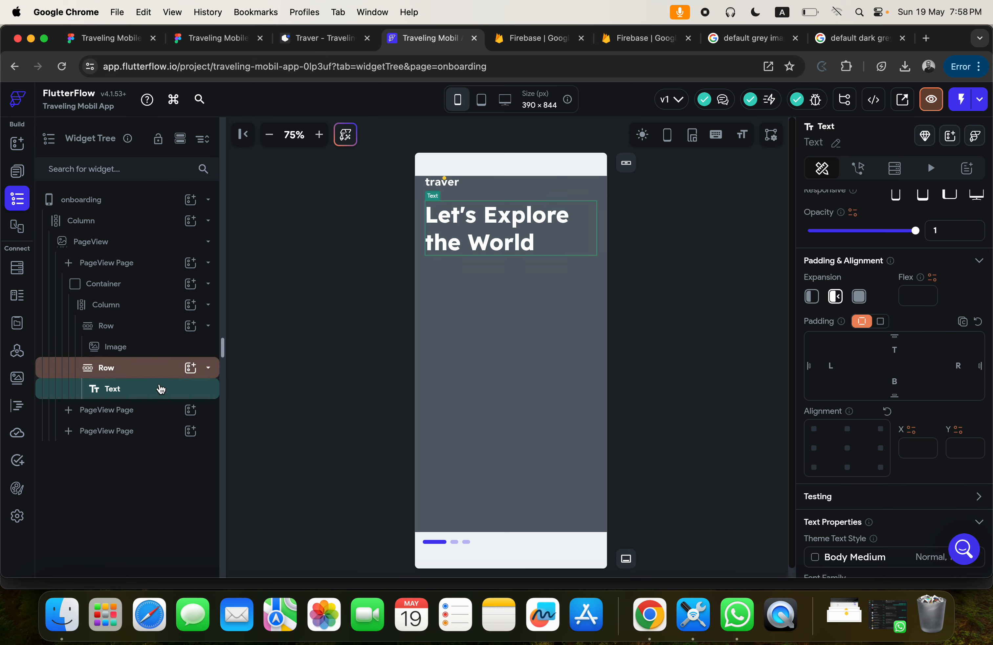
left_click(135, 377)
key("super+d")
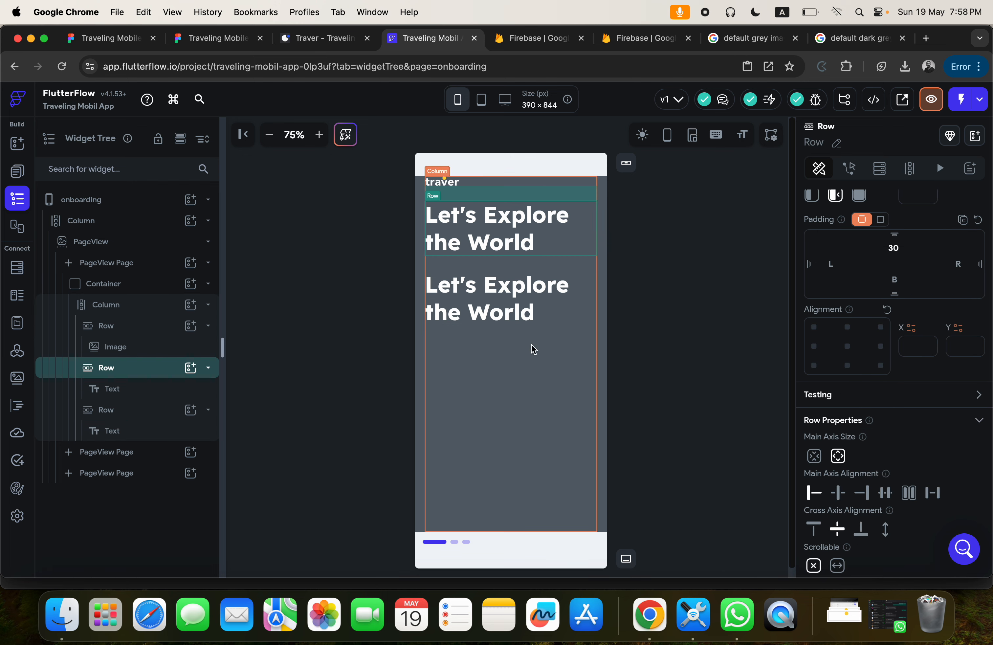
Check the description wording in Figma and set the duplicated Text in FlutterFlow to "Let's Explore the World with us with just a few clicks".
left_click(524, 300)
left_click(218, 39)
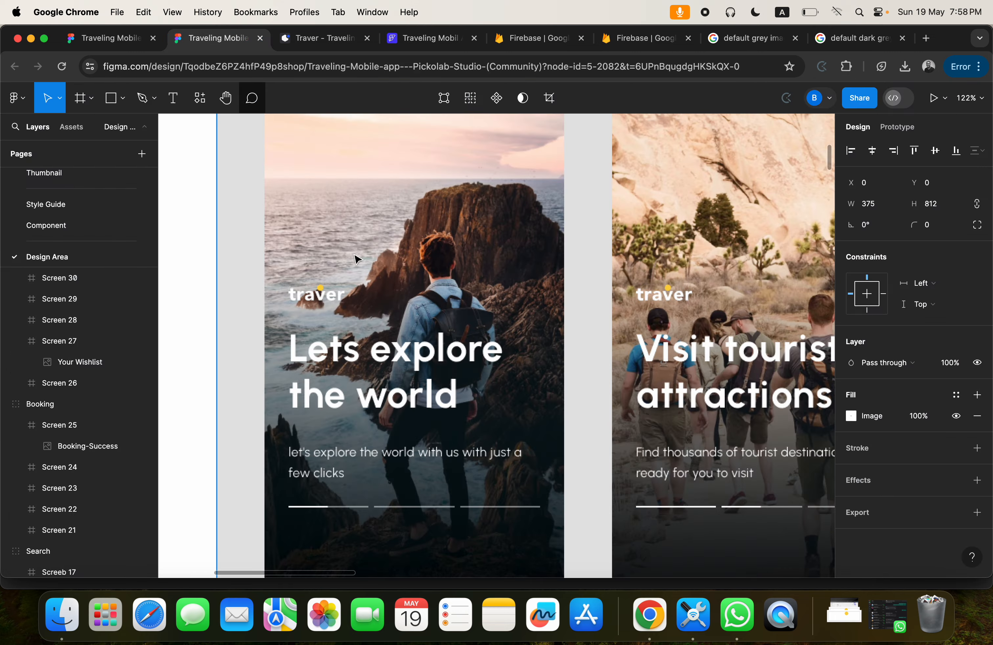
scroll(397, 333, "down", 3)
scroll(398, 333, "right", 1)
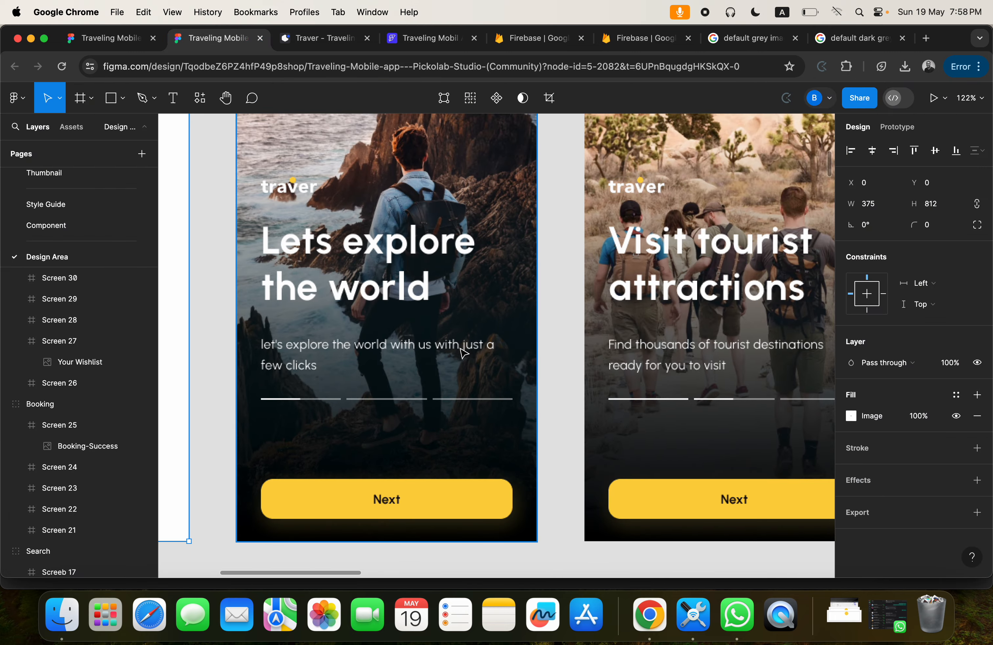
left_click(423, 41)
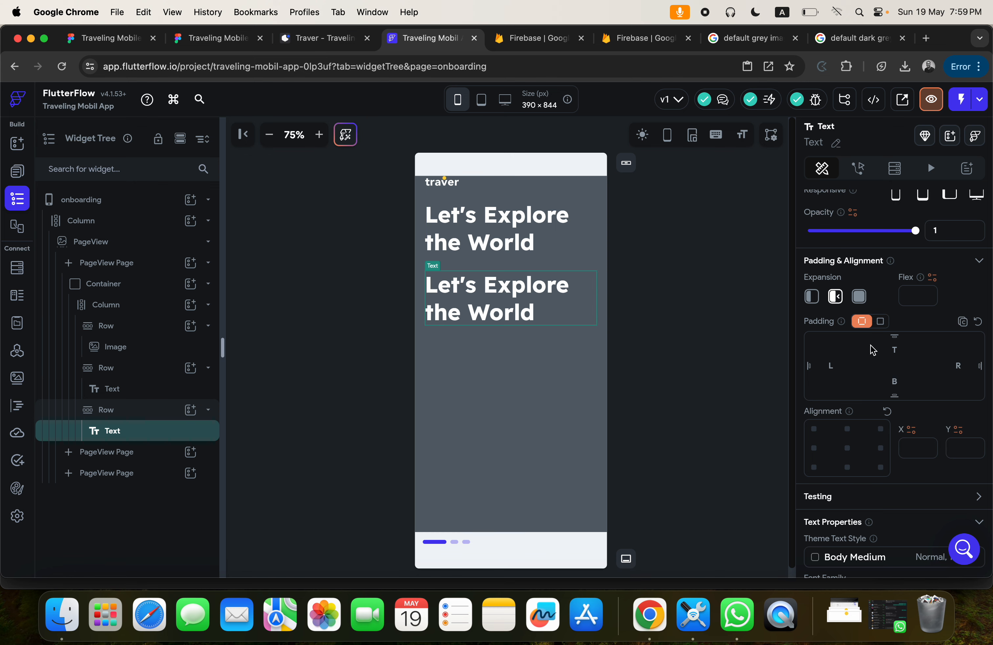
scroll(881, 348, "up", 4)
left_click(911, 269)
type("wi")
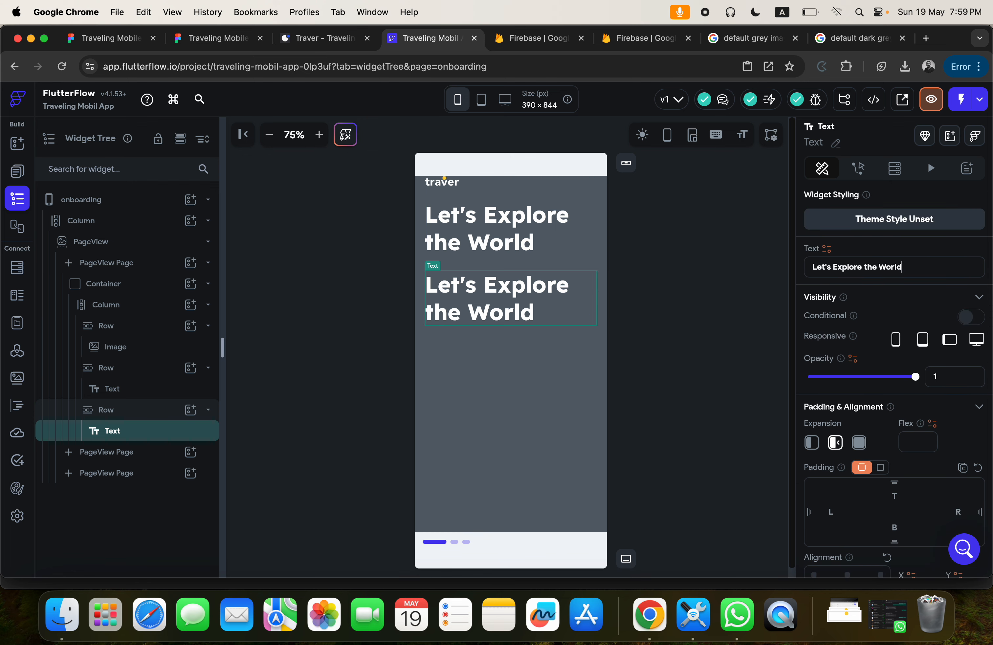
type("th us wit")
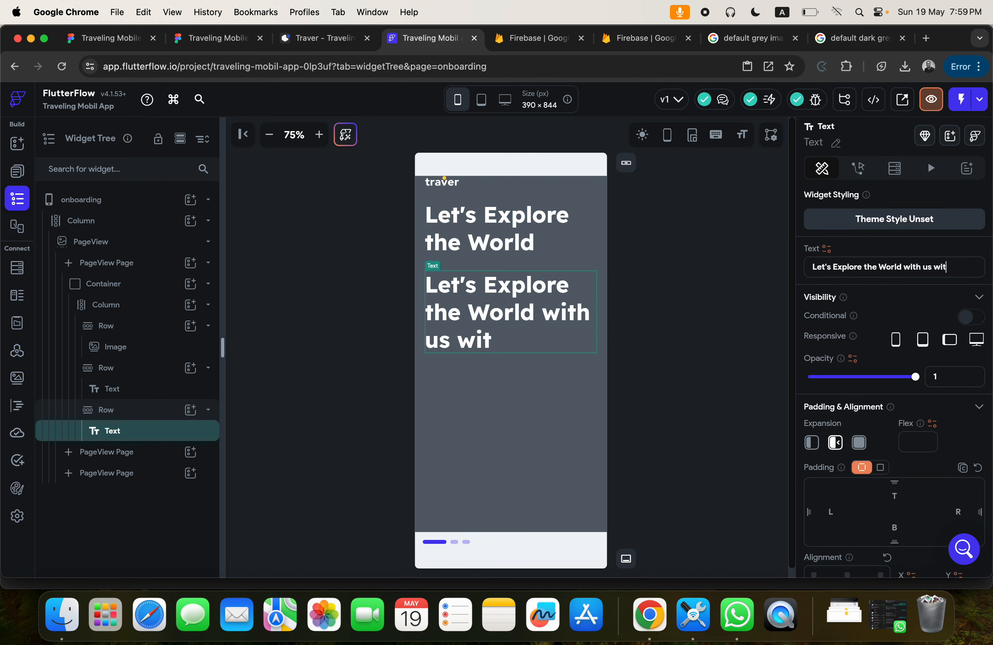
type("h just a")
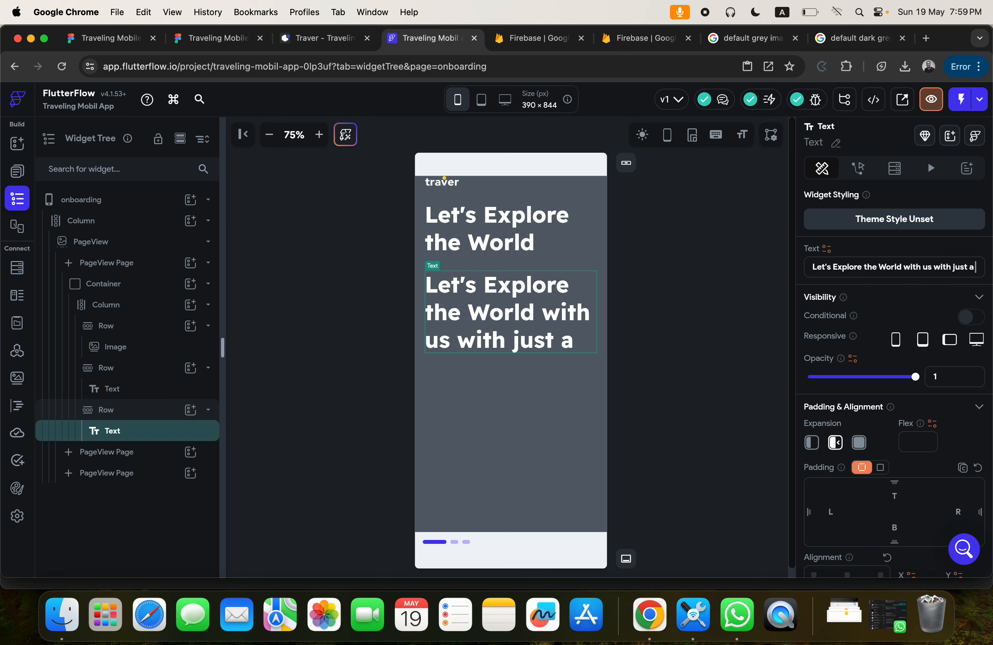
type(" few clicks")
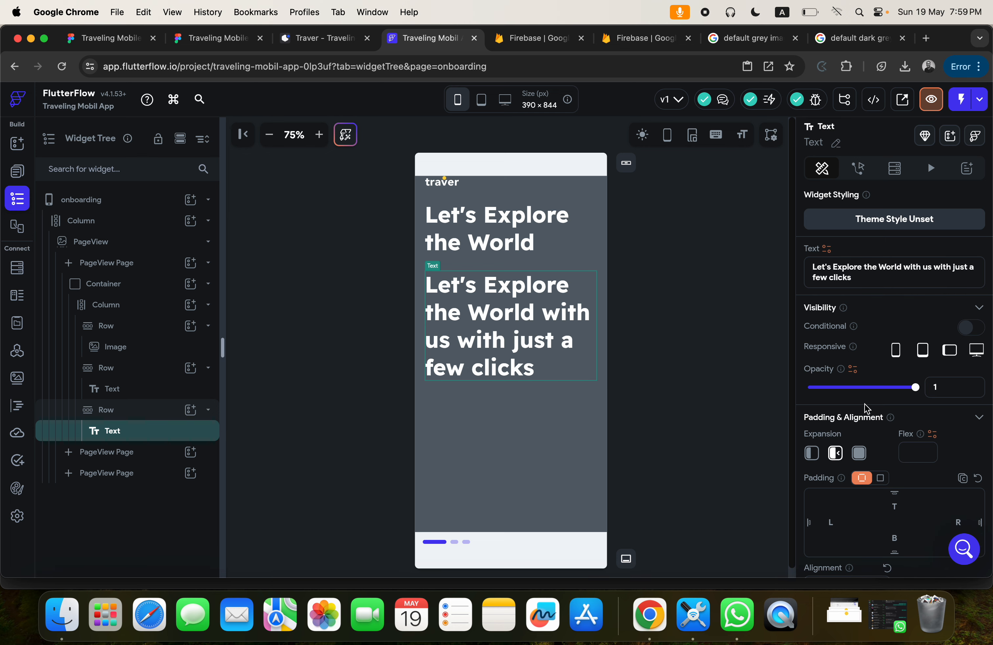
Set the description Text's font weight to 400 - Normal and its font size to 16.
scroll(866, 408, "down", 10)
left_click(841, 504)
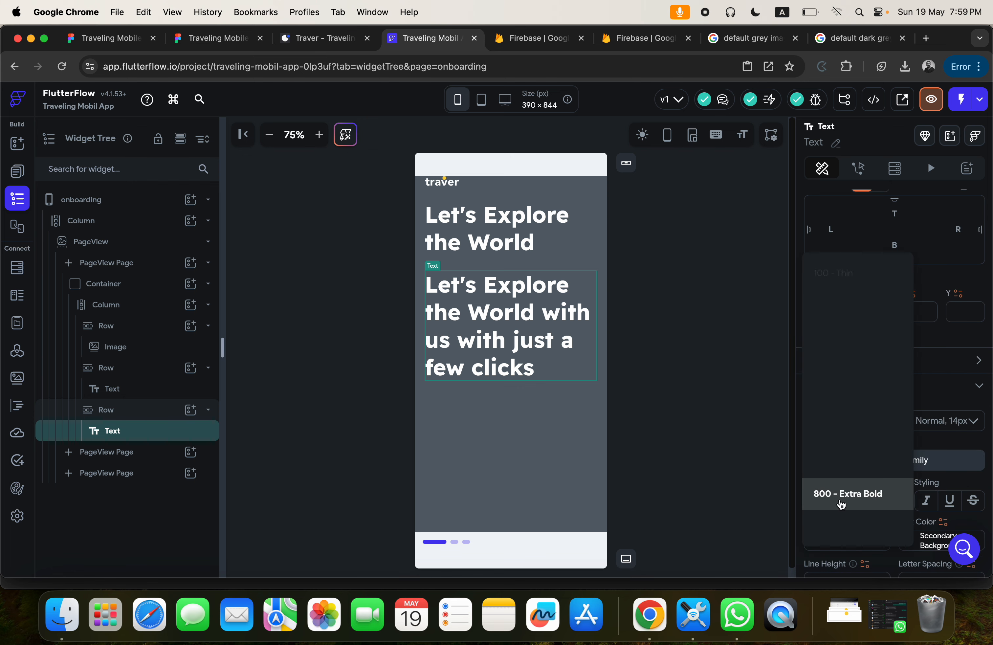
left_click(829, 368)
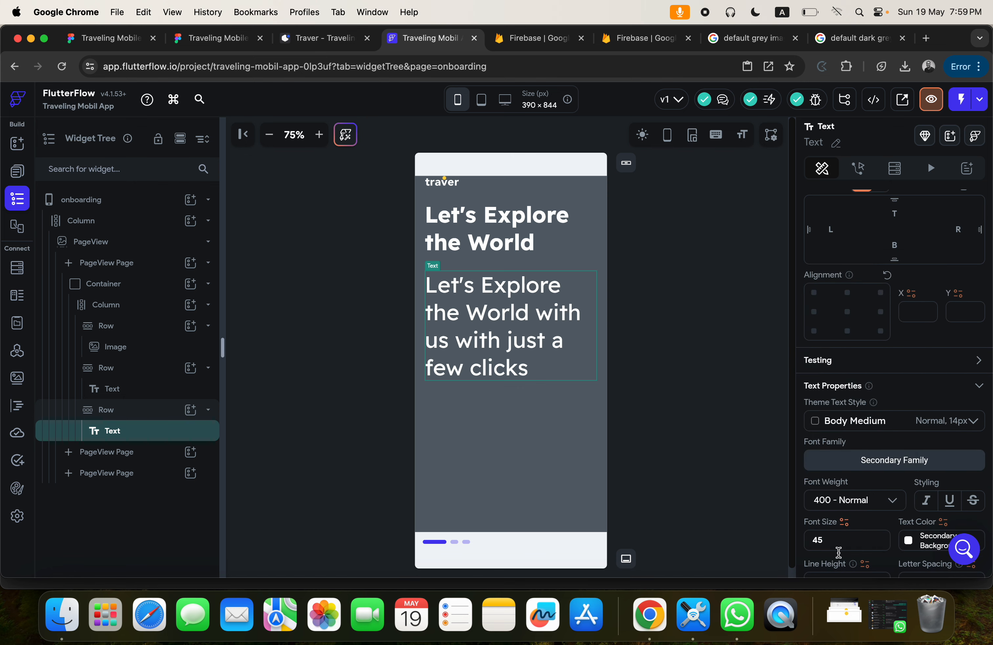
left_click_drag(825, 536, 801, 534)
type("16")
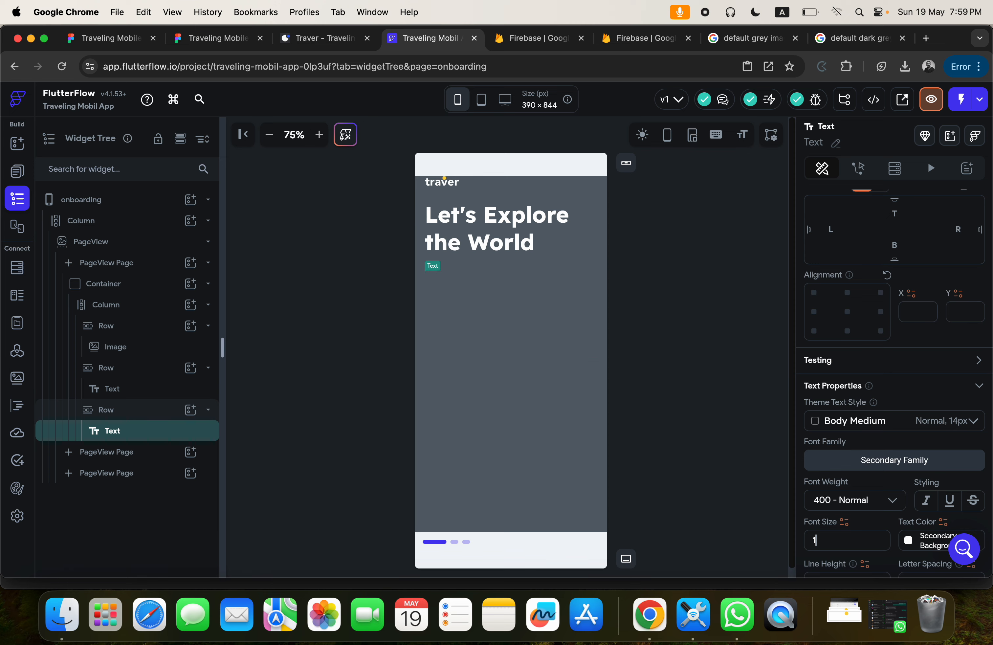
Compare the page with the Figma onboarding screens and set the main axis alignment of the Container's Column to center in FlutterFlow.
left_click(201, 40)
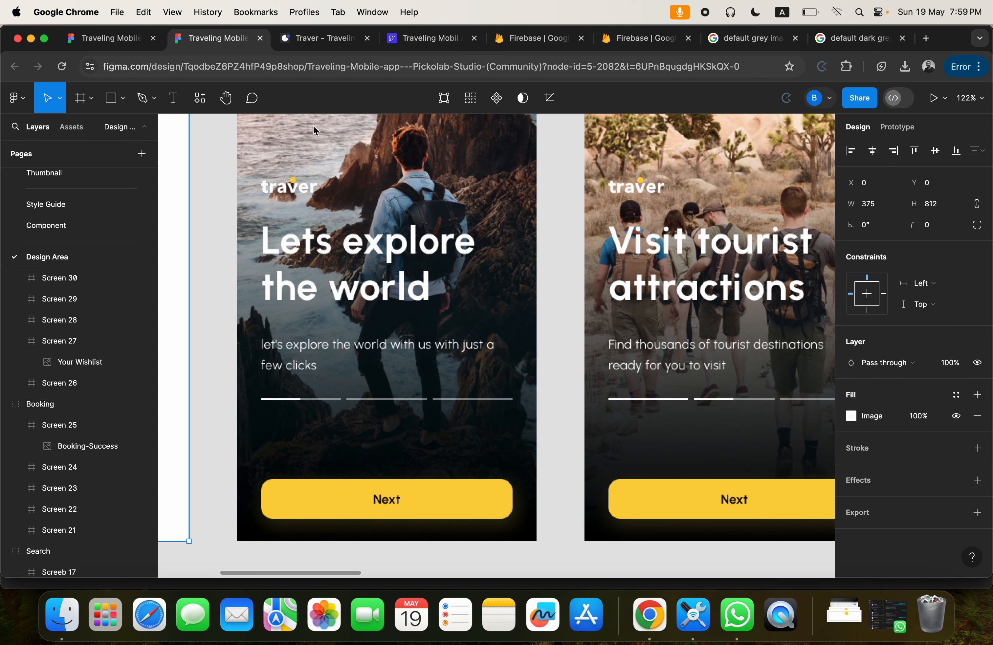
left_click(434, 39)
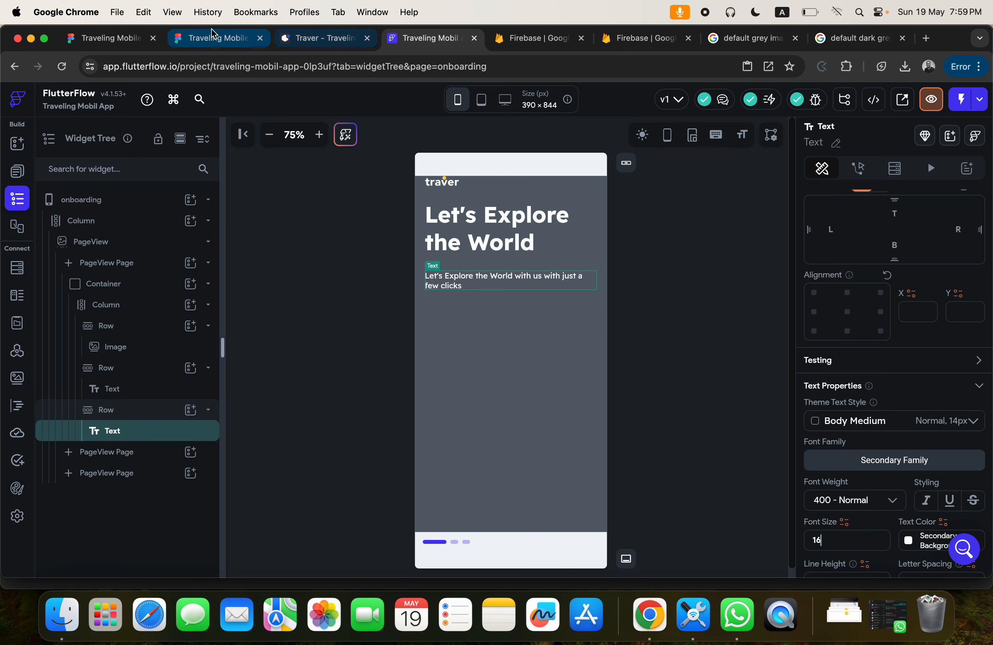
left_click(212, 38)
scroll(361, 285, "down", 6)
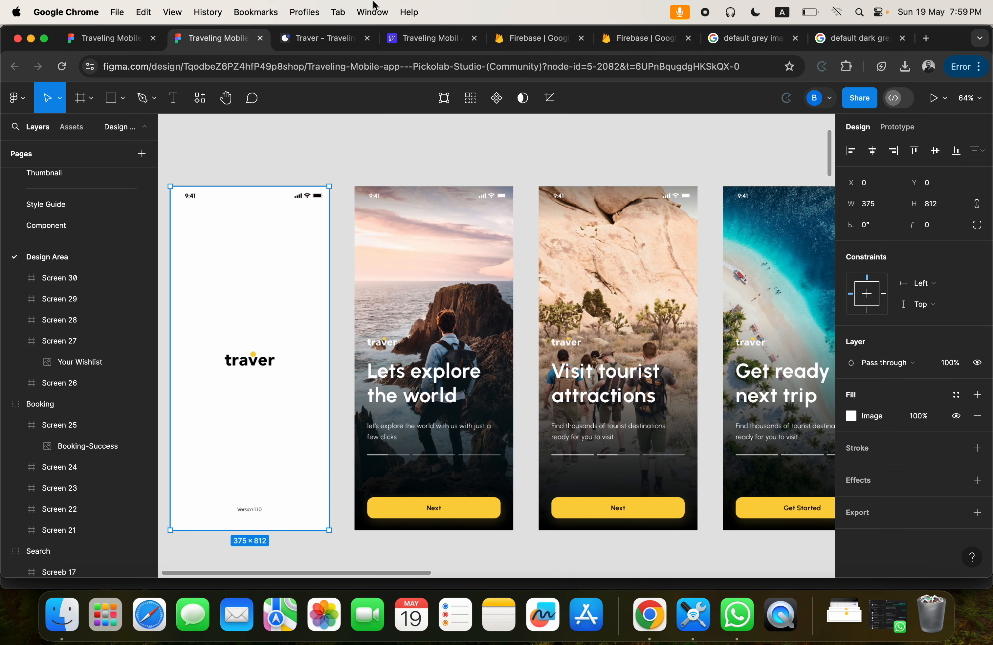
left_click(431, 38)
left_click(505, 364)
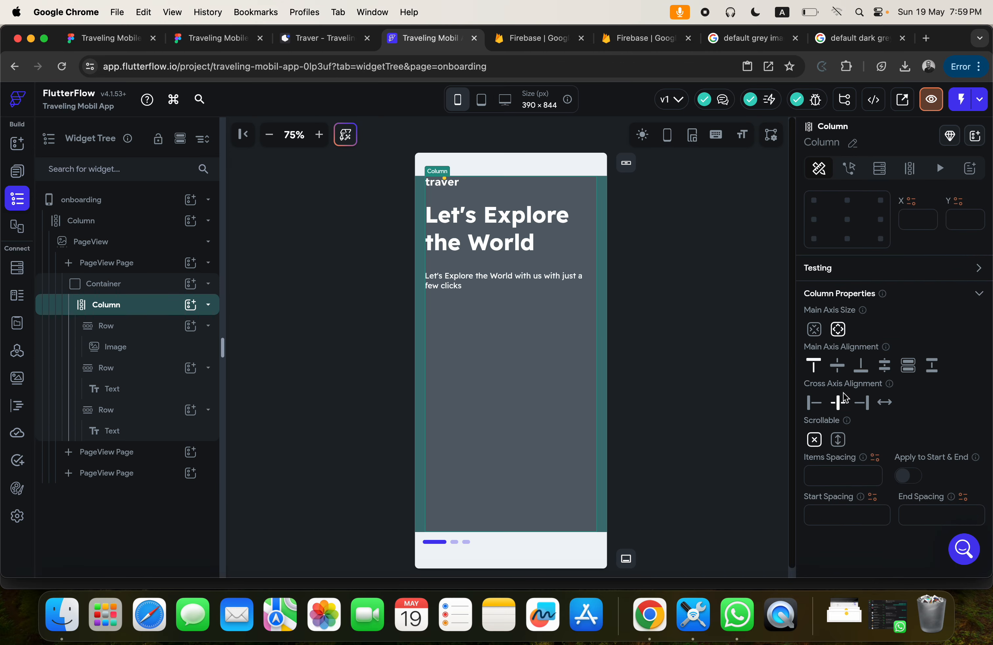
left_click(839, 370)
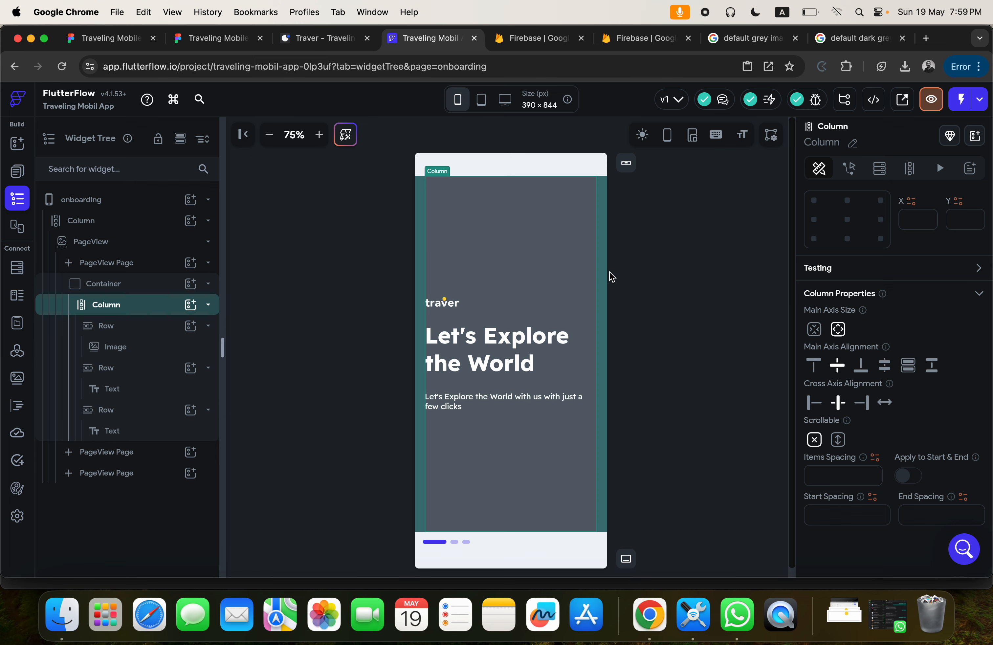
left_click(656, 262)
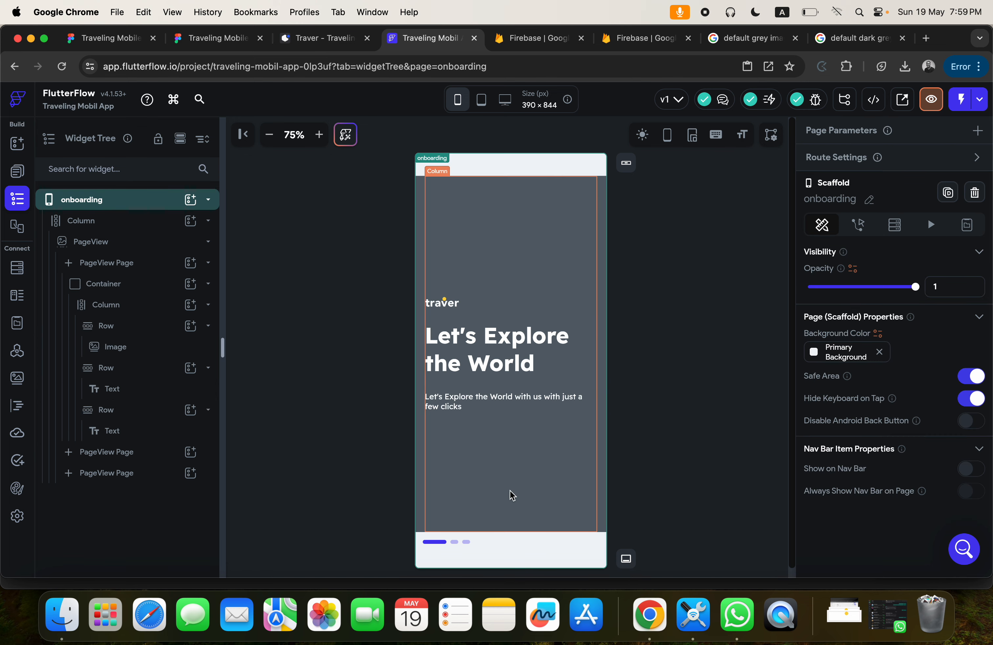
Check the Figma onboarding layout and add a Row containing a Button to the outer Column in FlutterFlow, below the PageView.
left_click(201, 38)
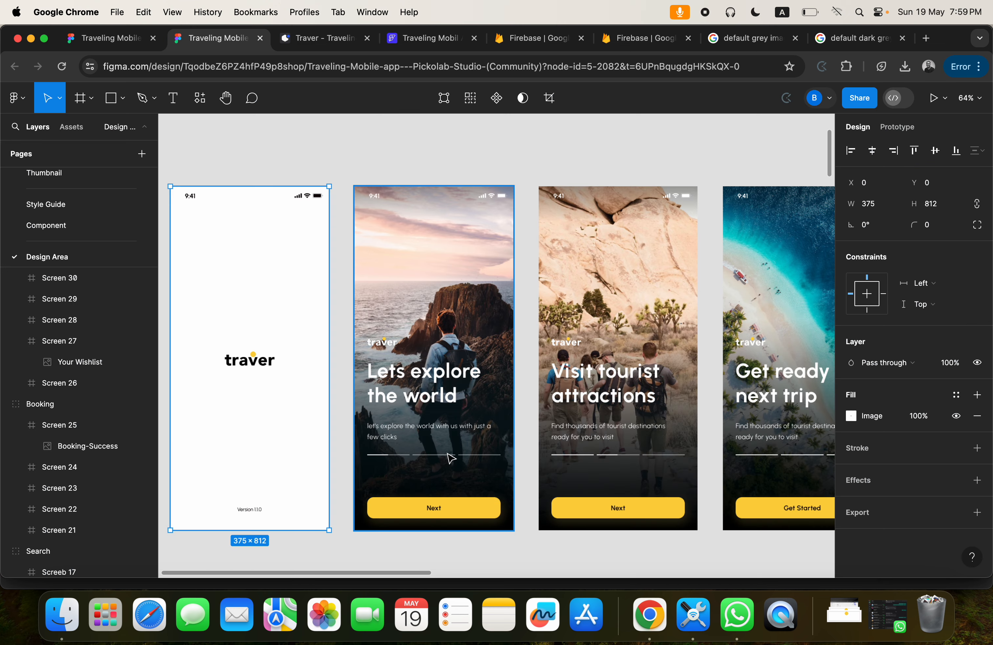
left_click(431, 38)
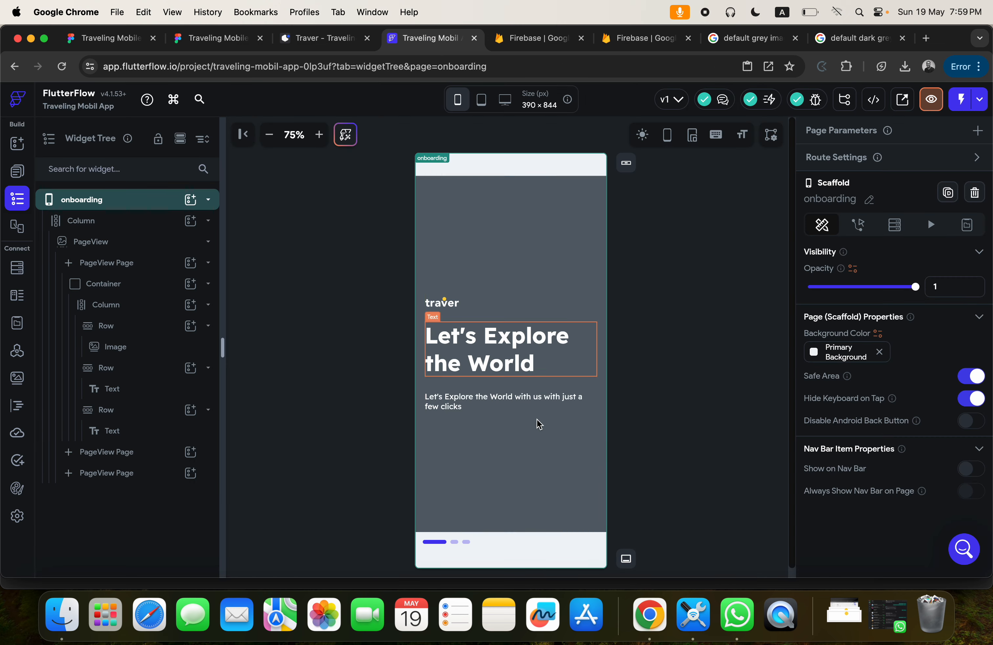
left_click(431, 543)
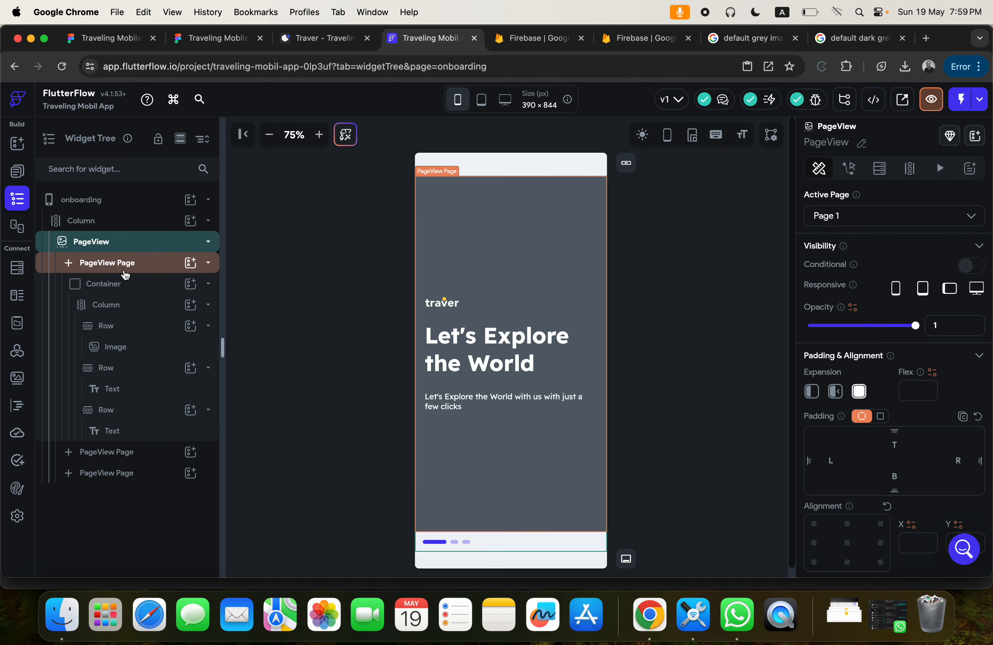
left_click(99, 222)
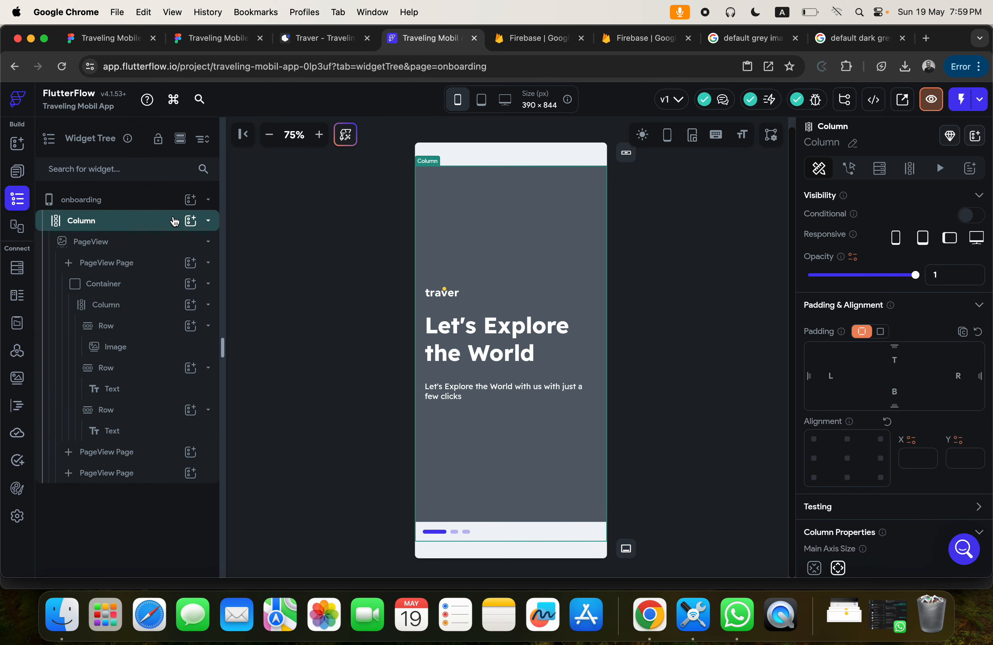
left_click(191, 221)
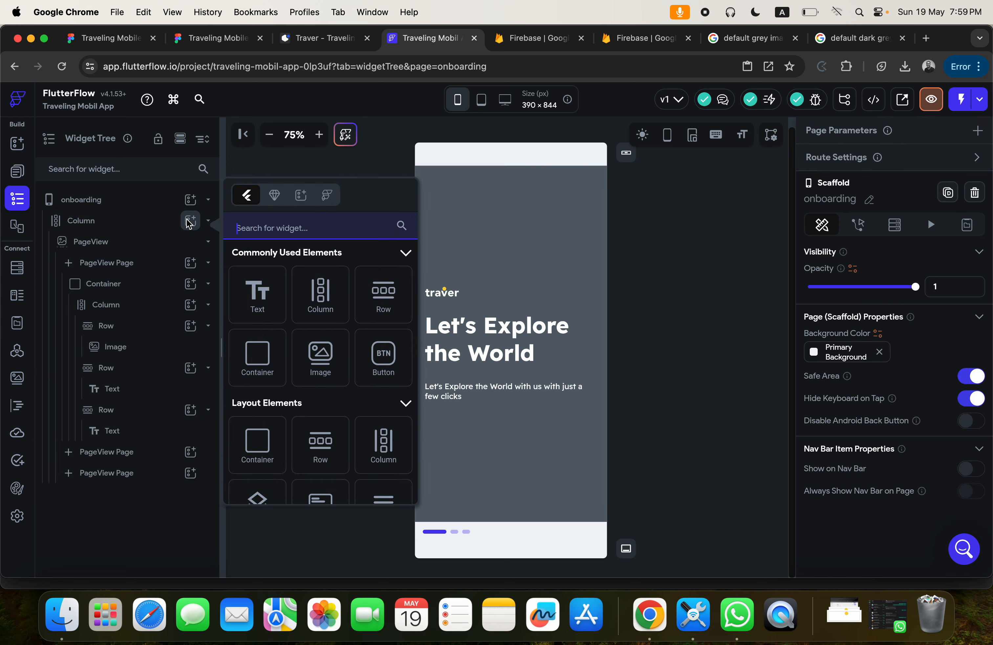
left_click(390, 297)
left_click(190, 494)
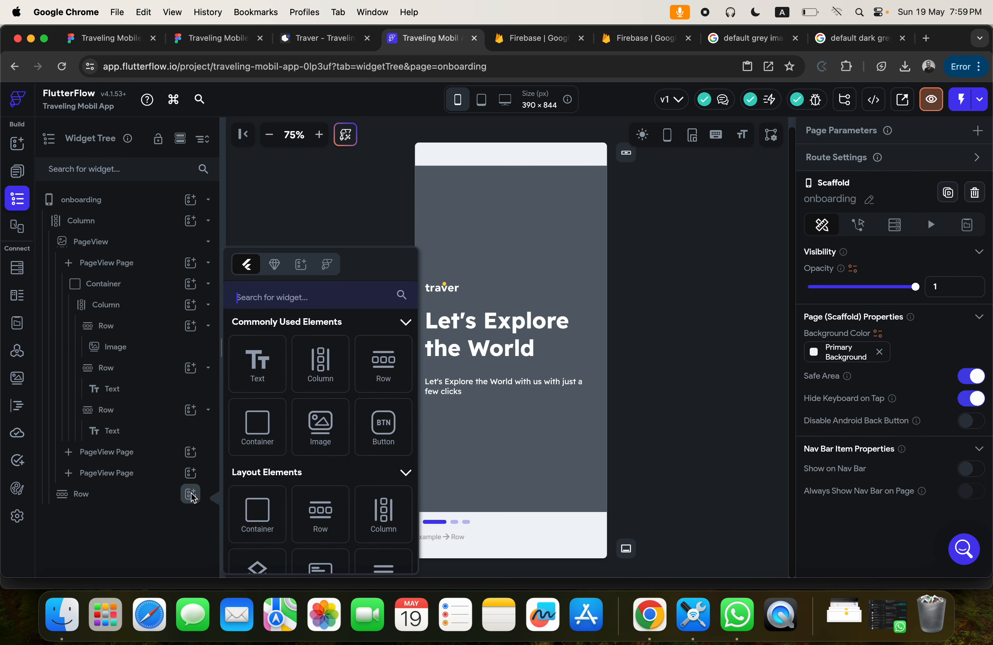
left_click(387, 433)
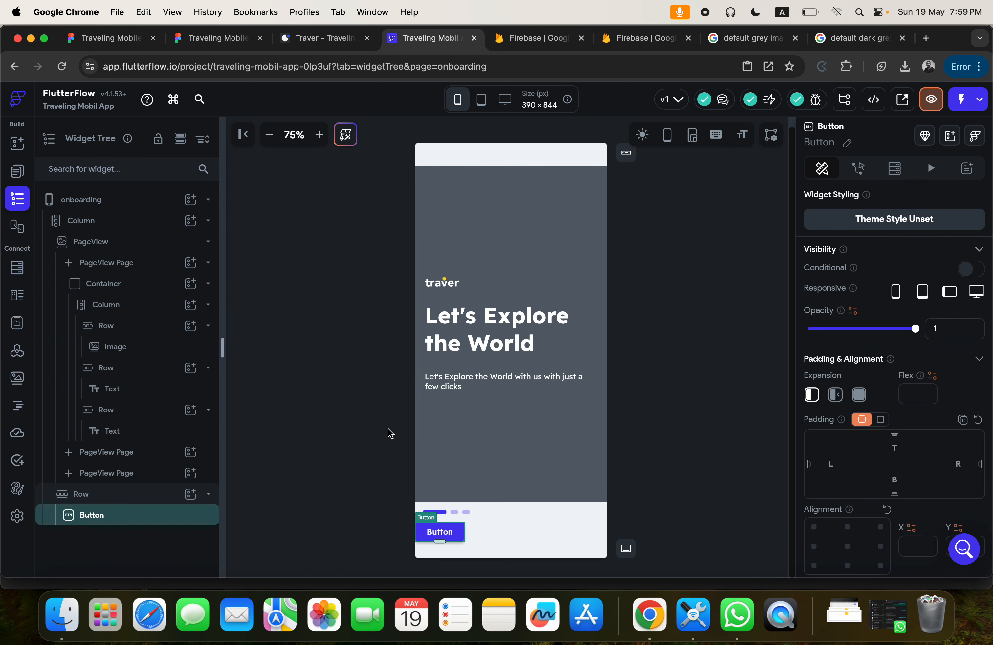
Switch to Figma and locate the button designs on the Component page.
left_click(214, 41)
left_click(441, 505)
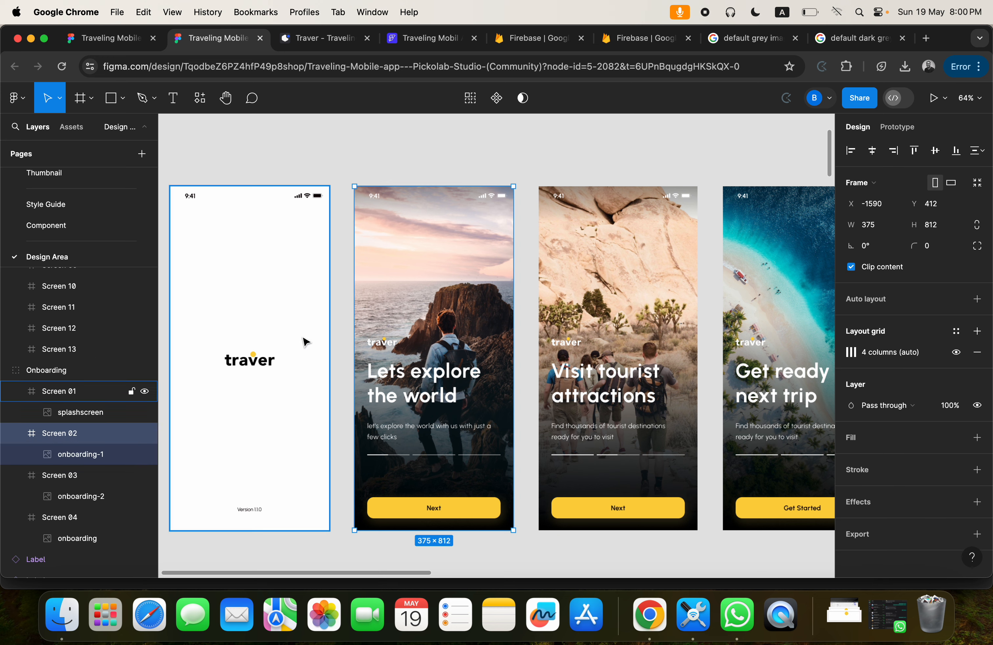
left_click(59, 228)
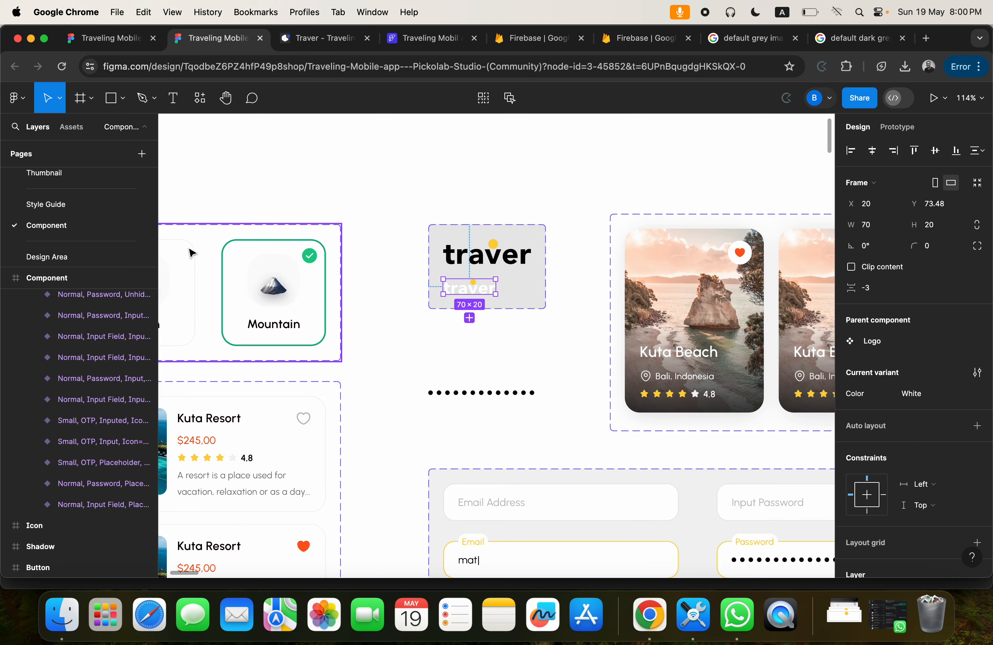
scroll(192, 254, "down", 5)
scroll(192, 250, "right", 10)
scroll(195, 246, "down", 4)
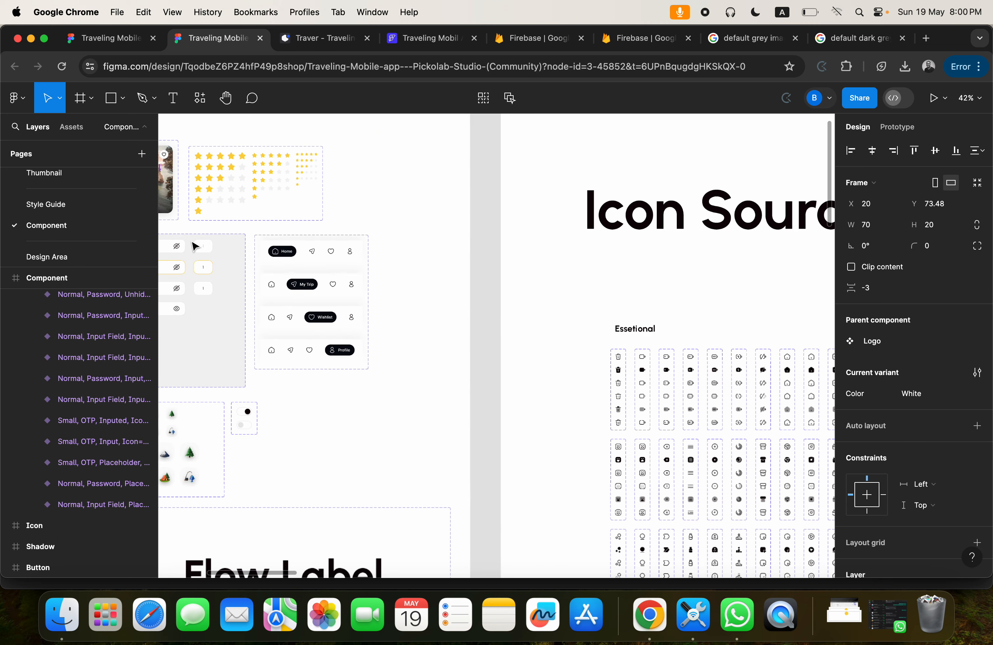
scroll(196, 238, "down", 5)
scroll(200, 232, "right", 12)
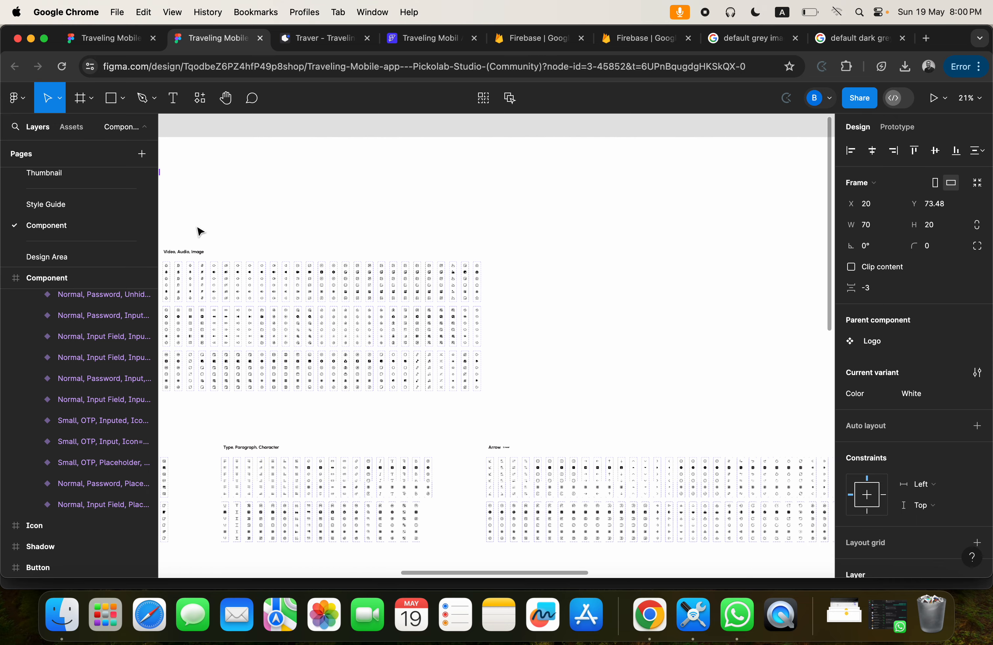
scroll(200, 231, "right", 15)
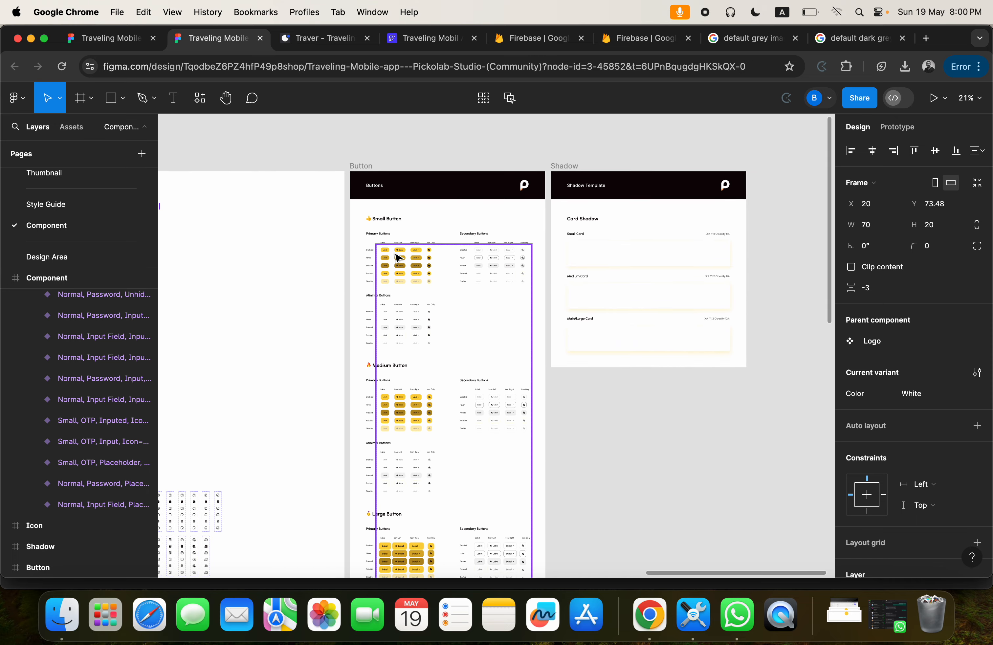
scroll(397, 258, "up", 10)
Copy the fill color FCD240 from the small enabled primary Label button and review its frame properties.
left_click(403, 236)
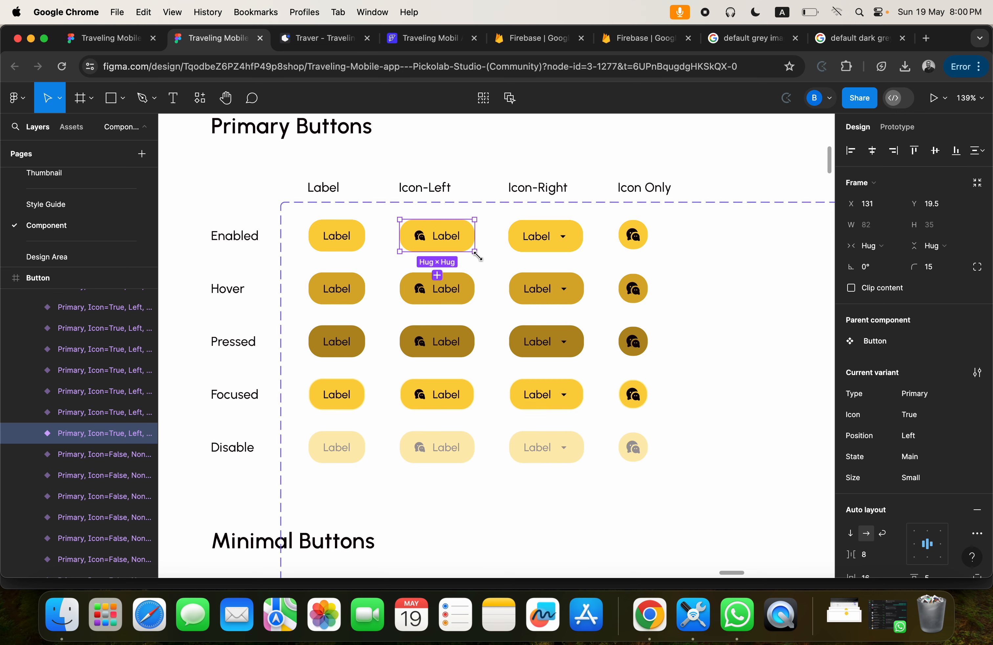
left_click(362, 234)
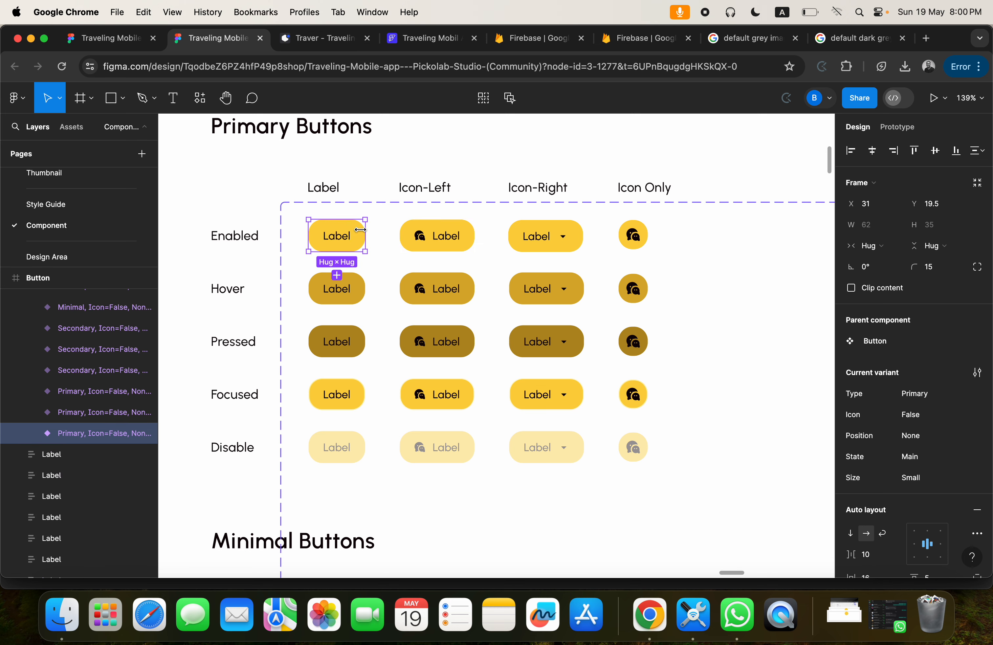
scroll(921, 488, "down", 5)
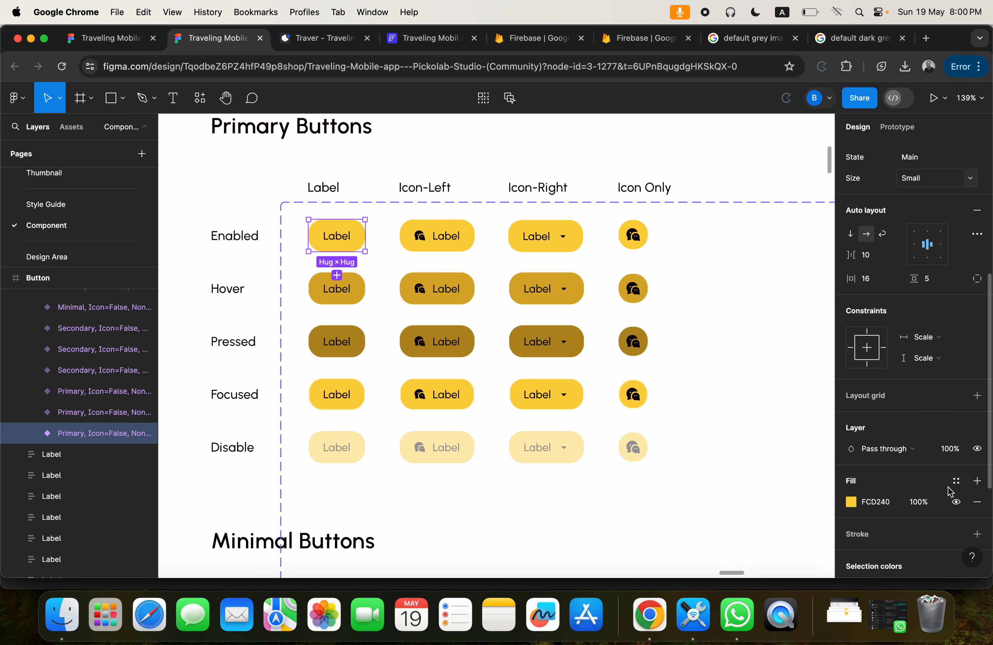
left_click(876, 504)
key("super+c")
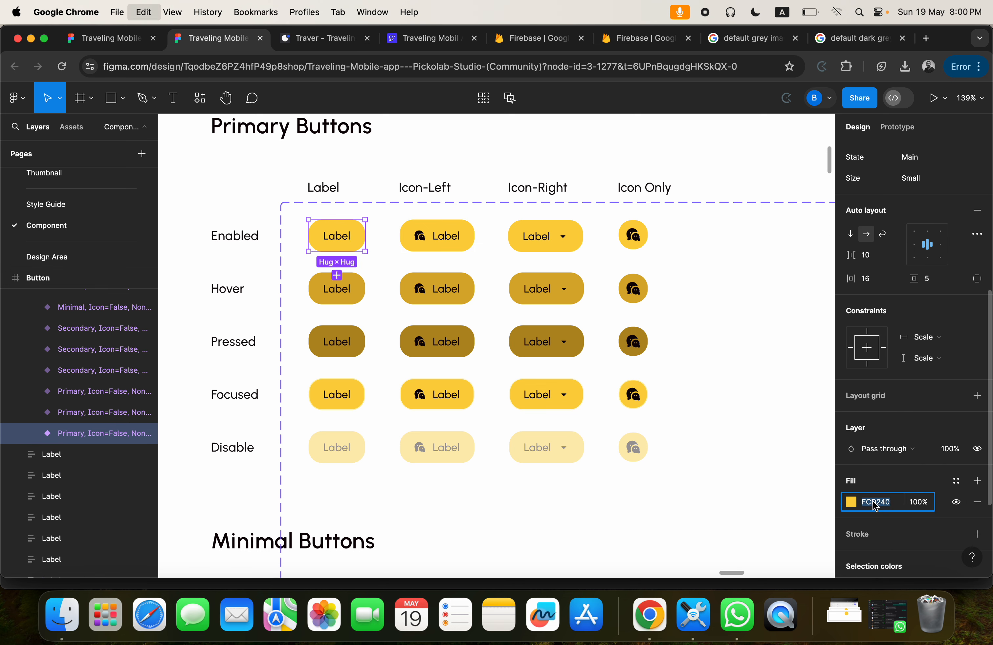
scroll(879, 299, "up", 5)
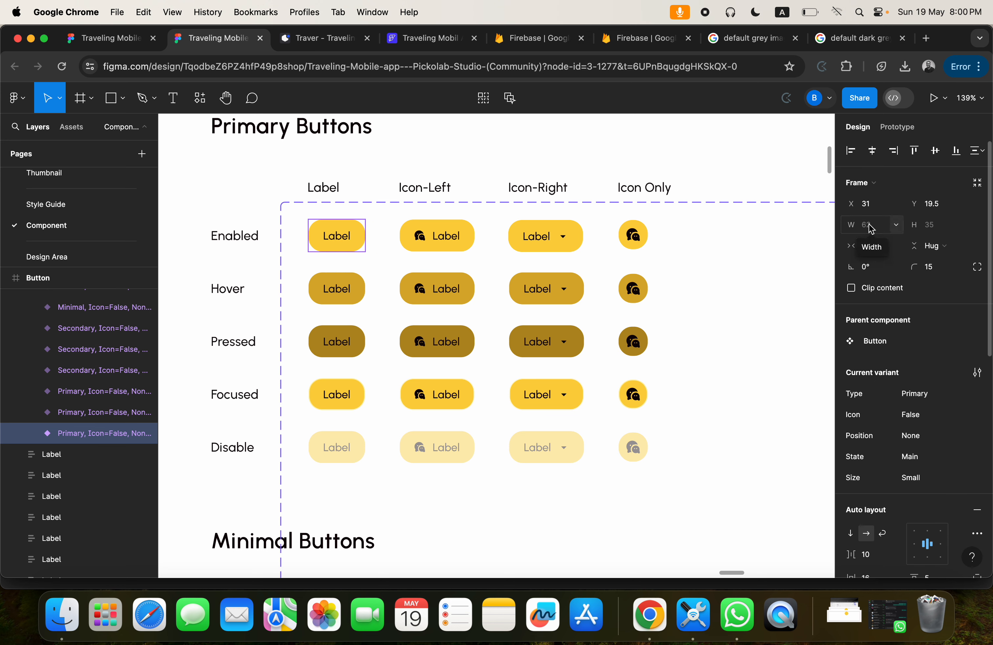
Switch to FlutterFlow and set the onboarding button's fill color to #fcd240 and its elevation to 0.
left_click(431, 37)
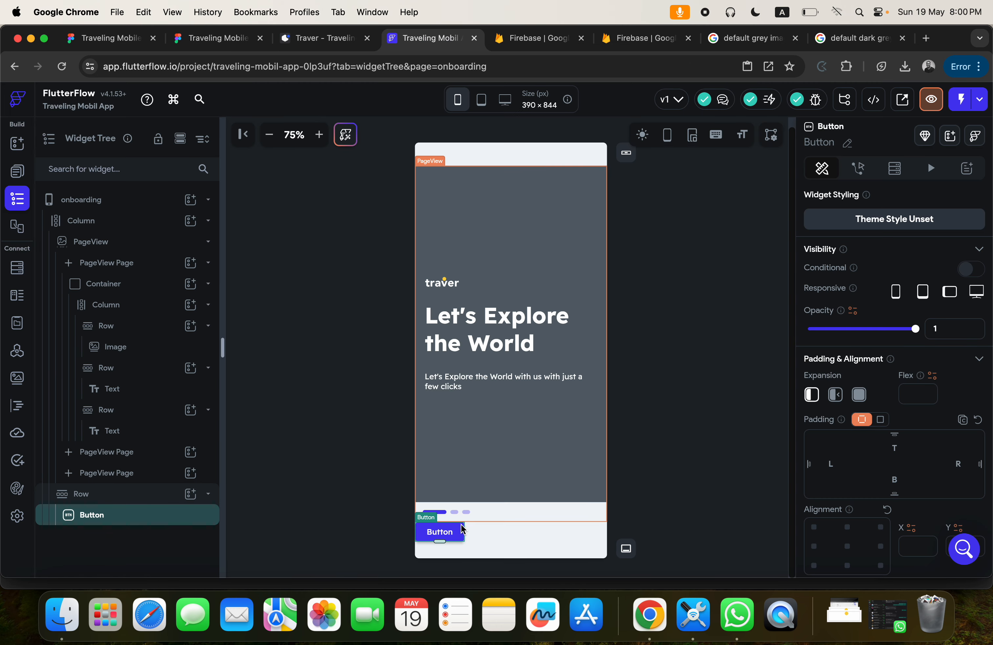
scroll(868, 435, "down", 5)
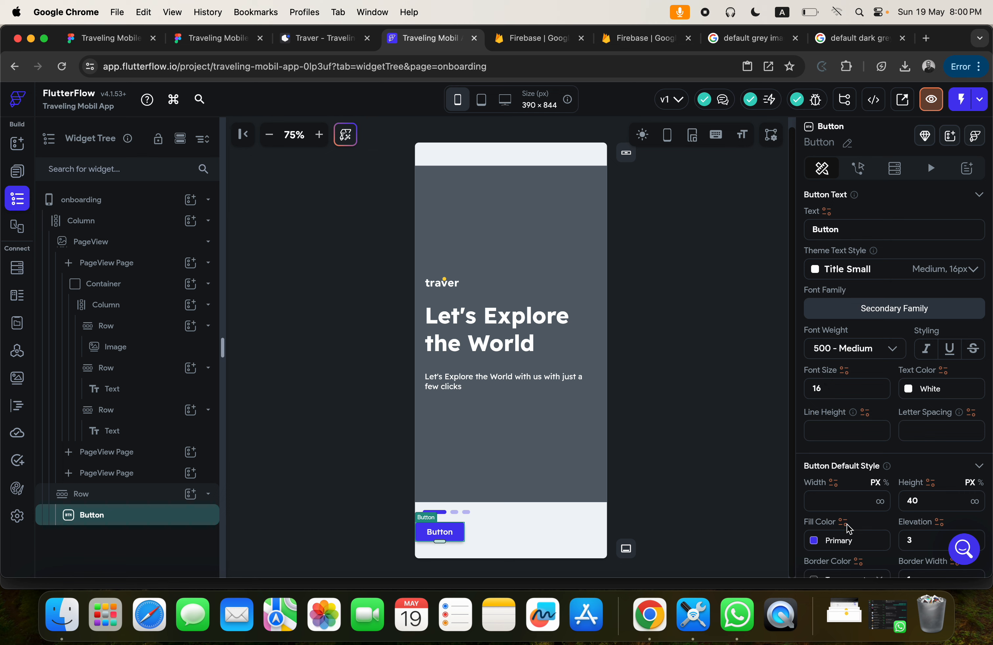
left_click(834, 540)
key("super+v")
key("Return")
left_click(909, 539)
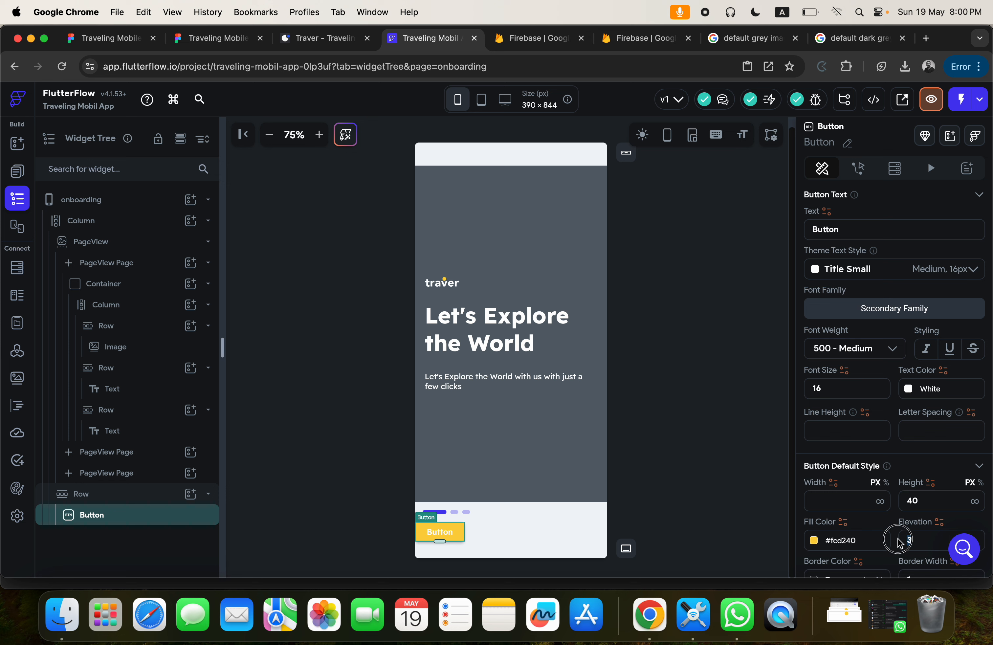
type("0")
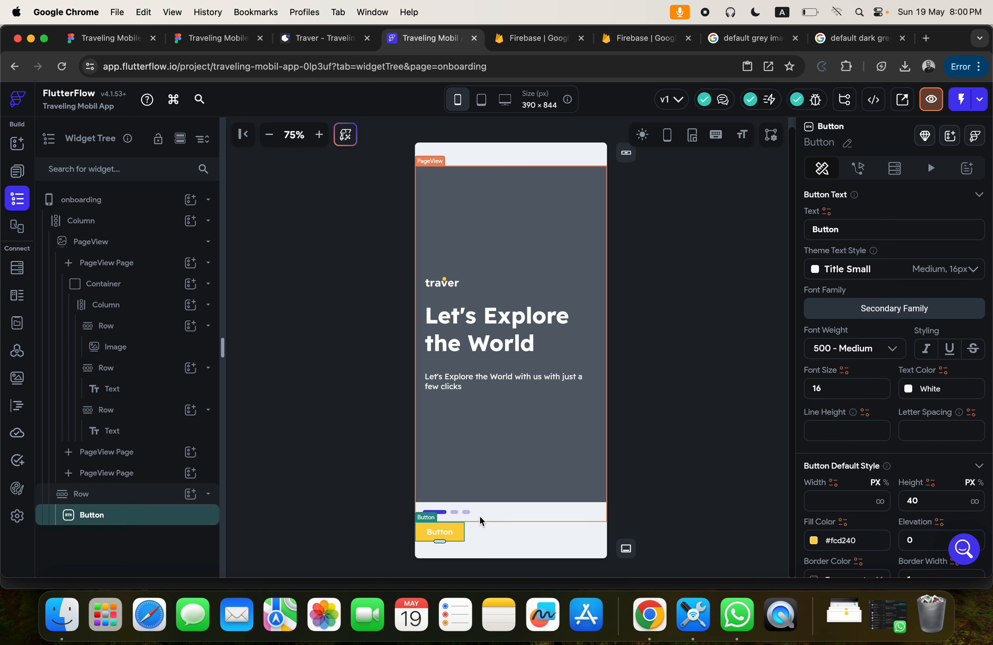
Try to set the button's width to infinity.
left_click(880, 503)
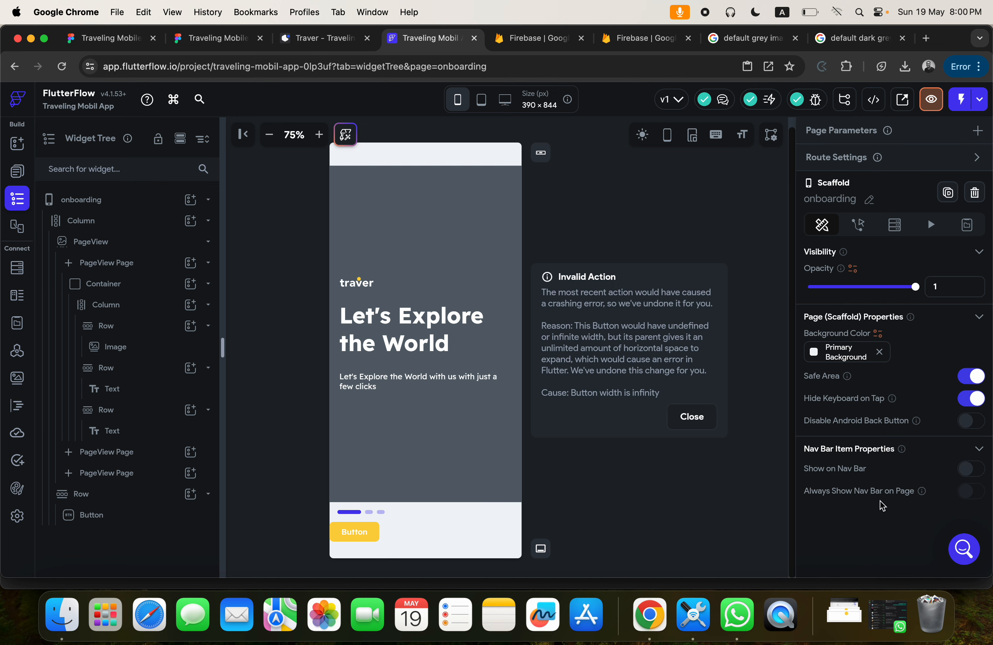
left_click(690, 417)
left_click(458, 536)
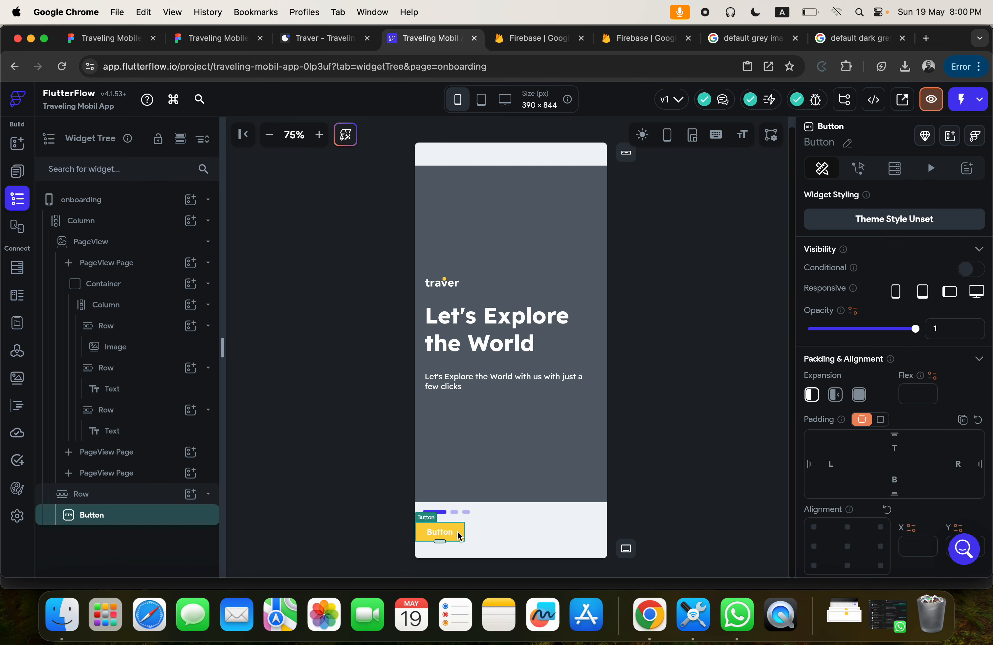
Make the button's expansion flexible and set its text to "Next".
left_click(835, 395)
scroll(835, 398, "down", 5)
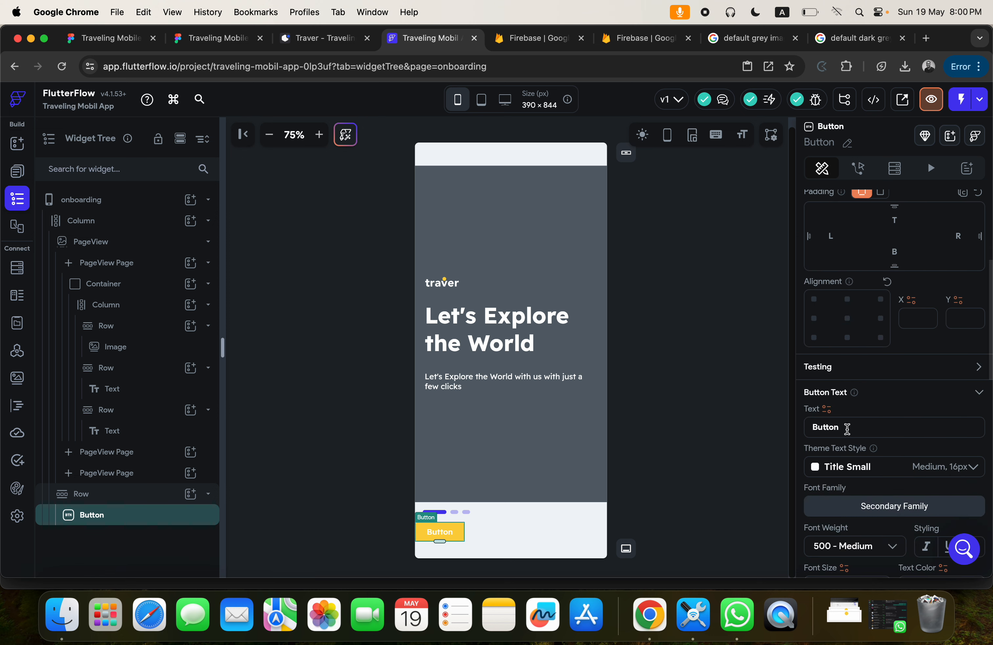
double_click(848, 427)
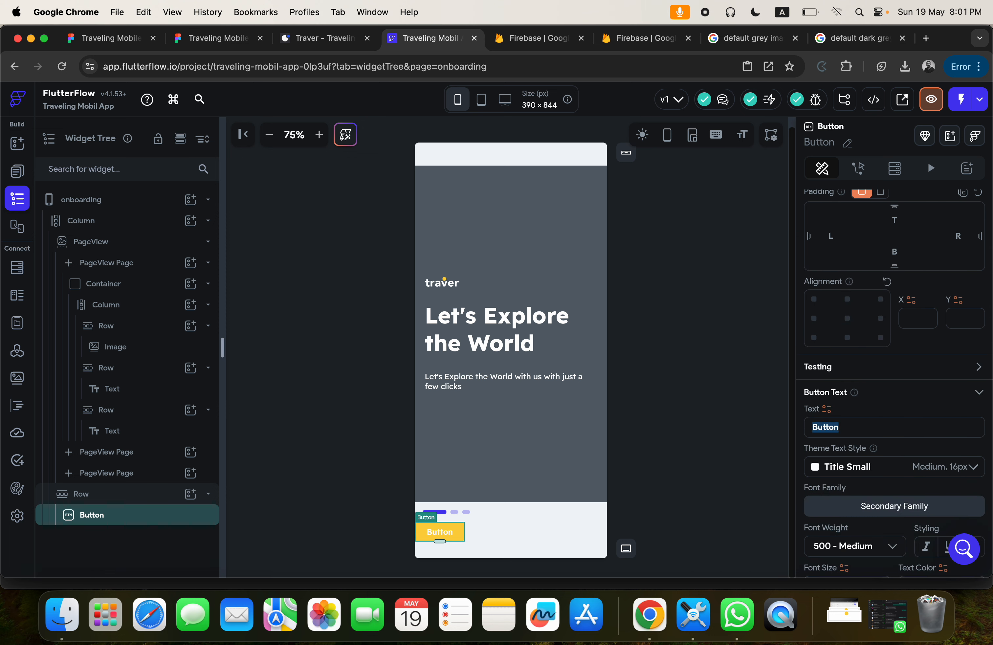
type("Next")
Set the Next button's width to infinity and its left and right padding to 20.
scroll(858, 462, "down", 5)
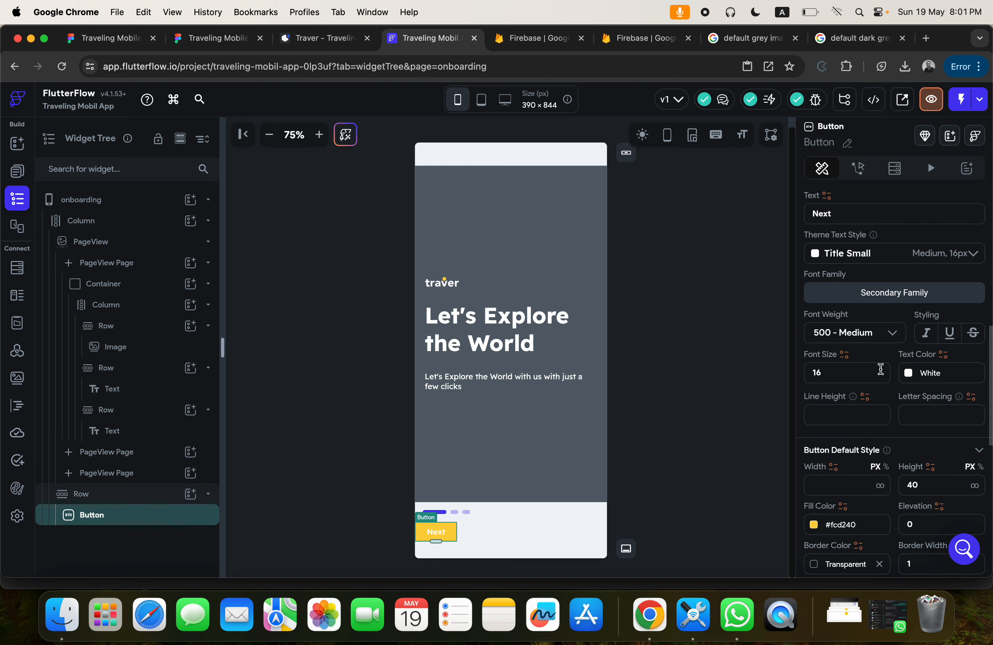
left_click(880, 485)
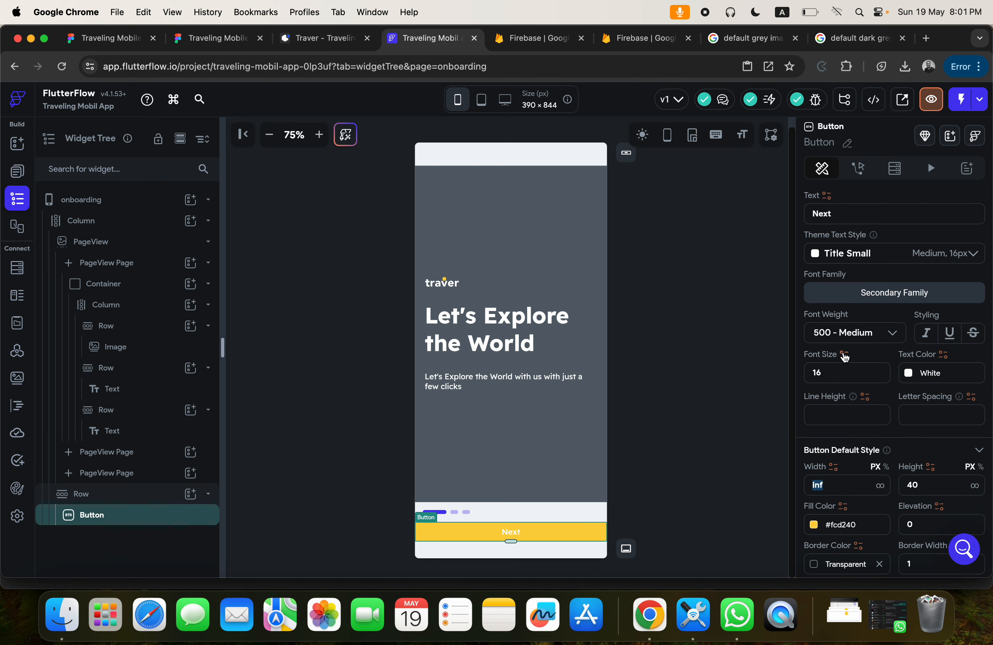
scroll(845, 357, "up", 7)
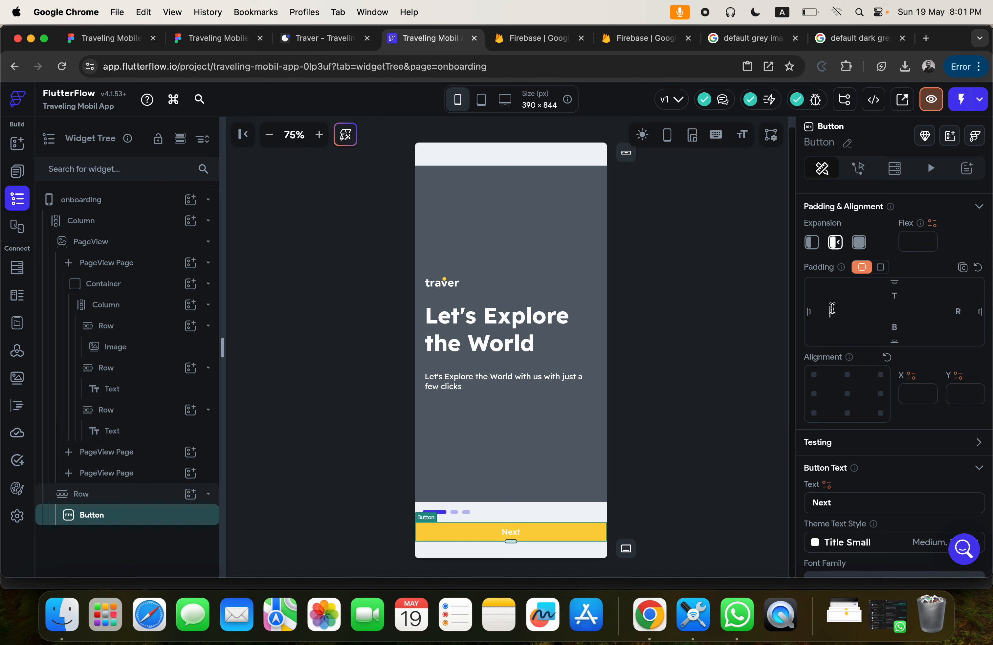
left_click(832, 309)
type("20")
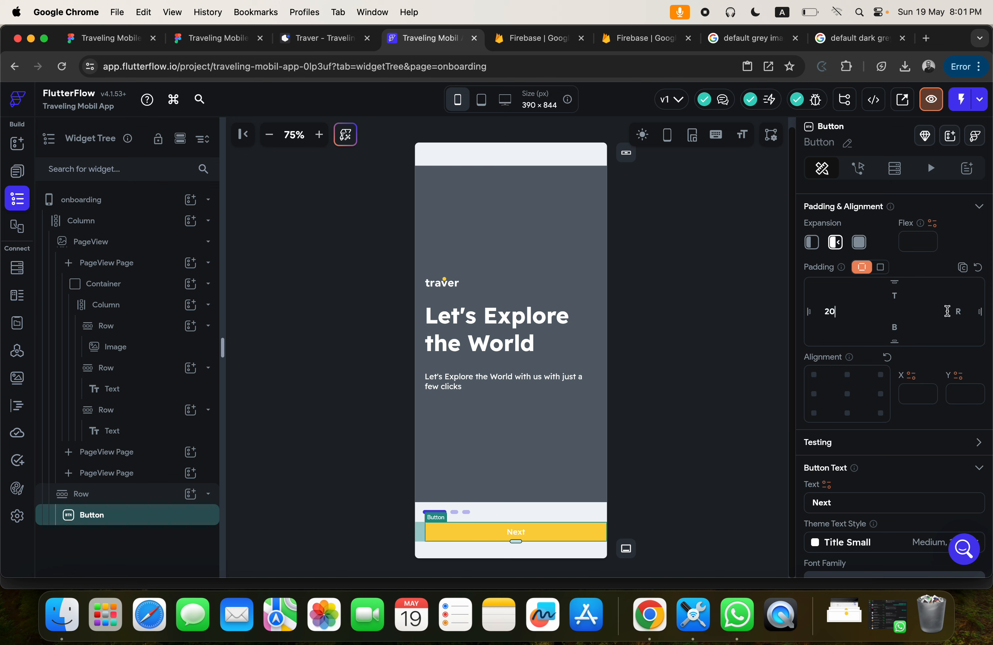
left_click(666, 354)
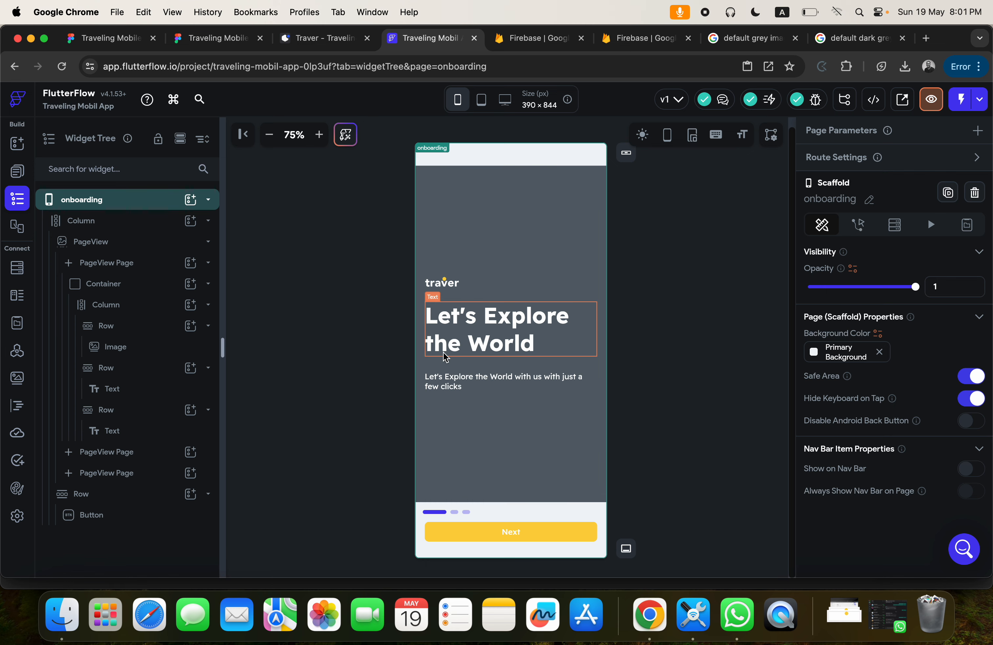
Compare the page with the onboarding screens on Figma's Design Area page and return to FlutterFlow.
left_click(225, 38)
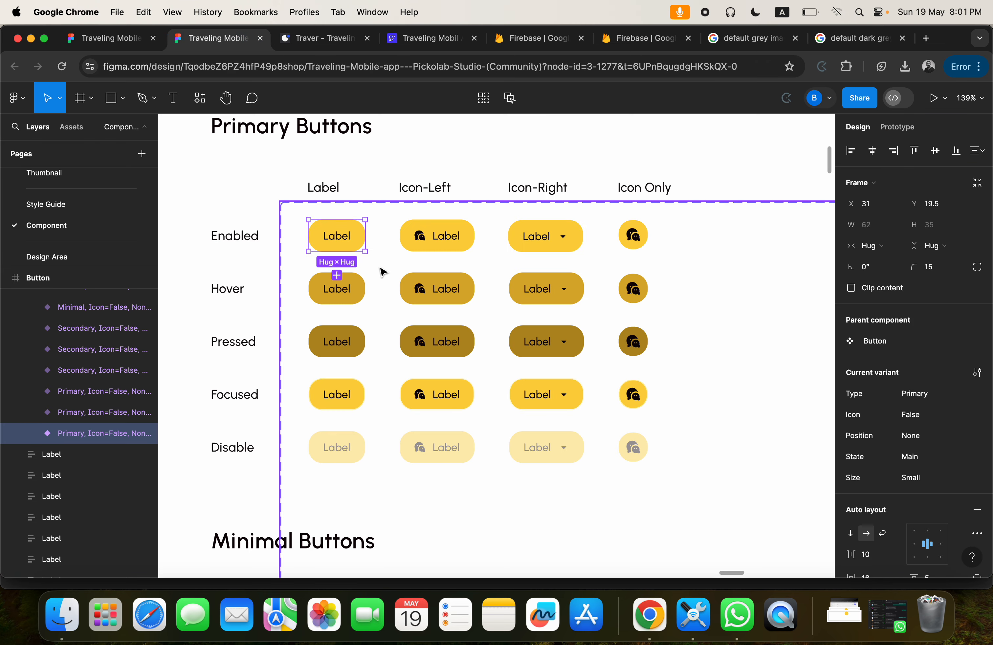
left_click(46, 257)
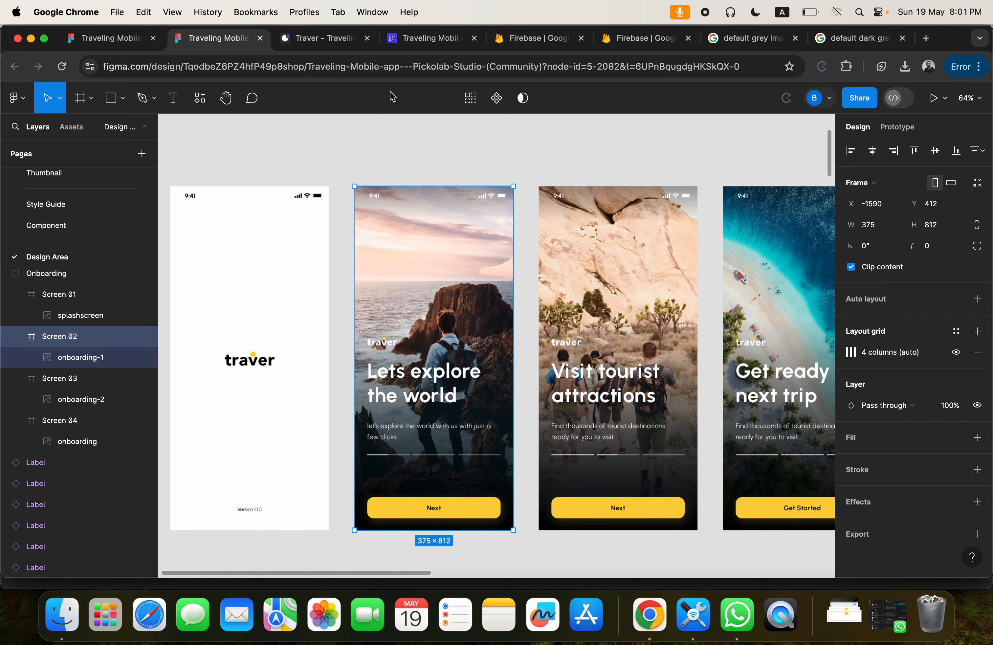
left_click(416, 40)
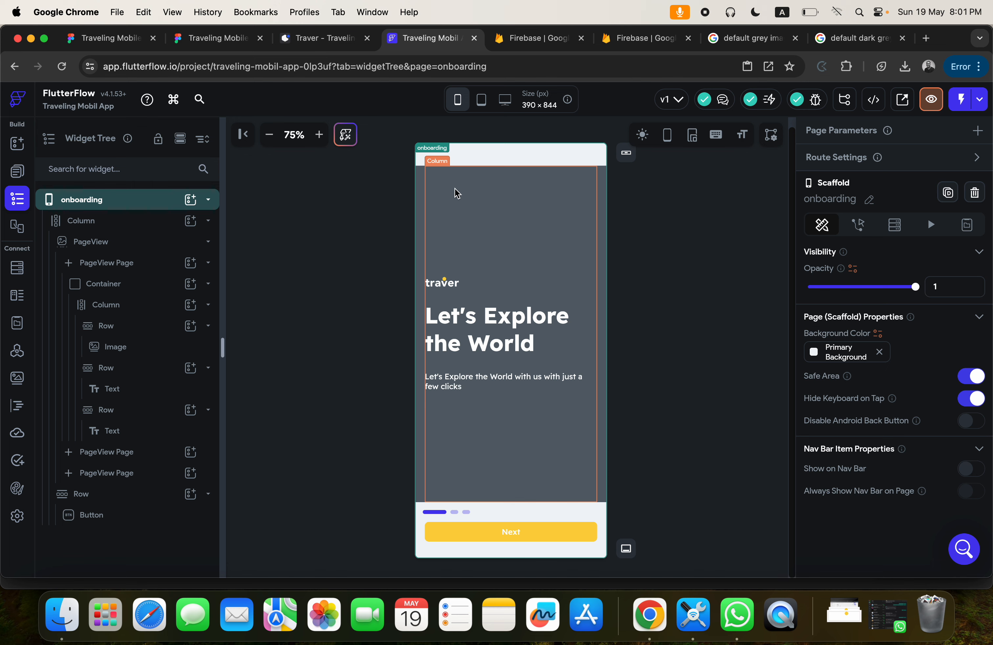
Move the inner Column out of the Container directly into the first PageView page and delete the Container.
left_click(422, 182)
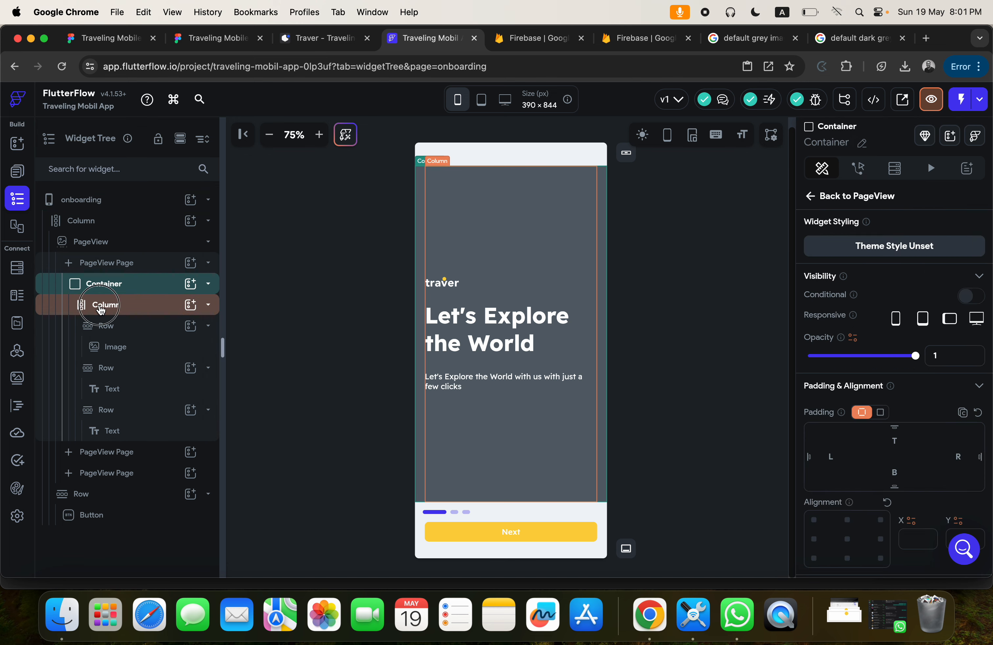
left_click(100, 308)
key("super+x")
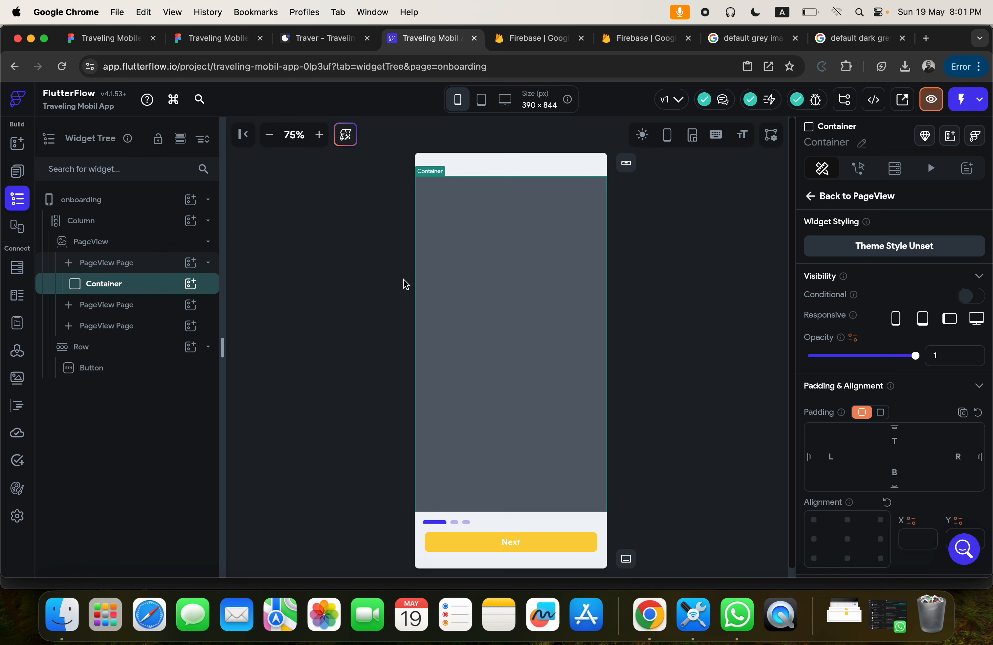
key("BackSpace")
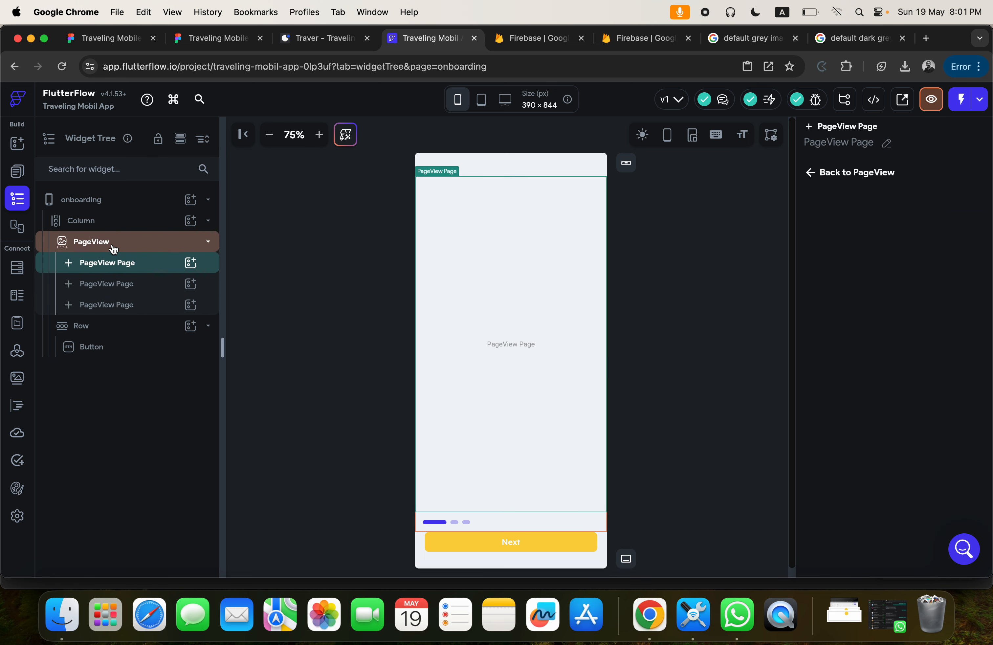
key("super+z")
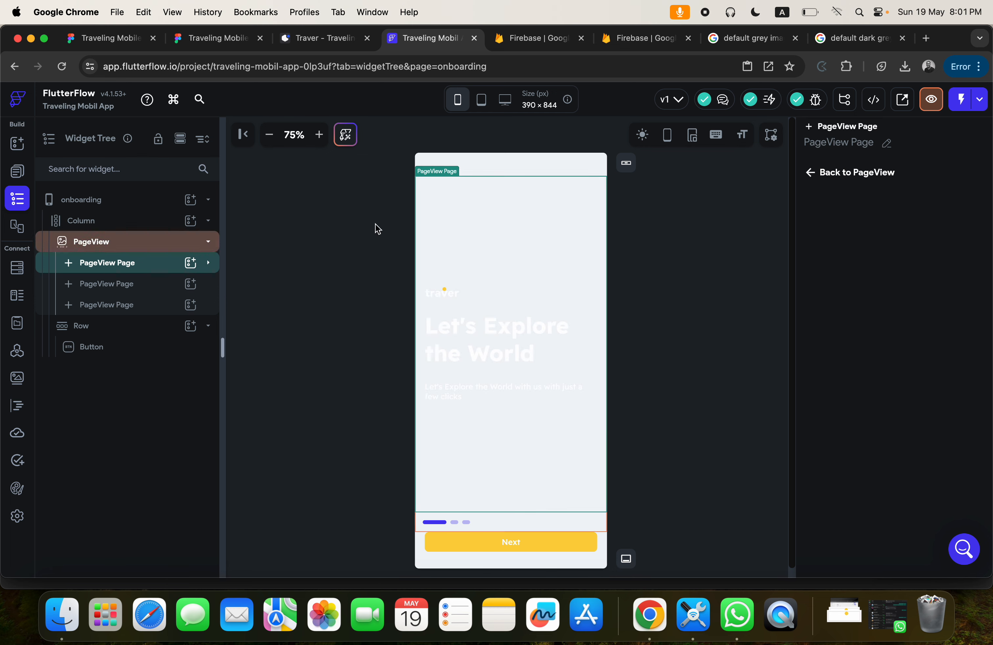
Wrap the whole PageView in a Container.
left_click(89, 247)
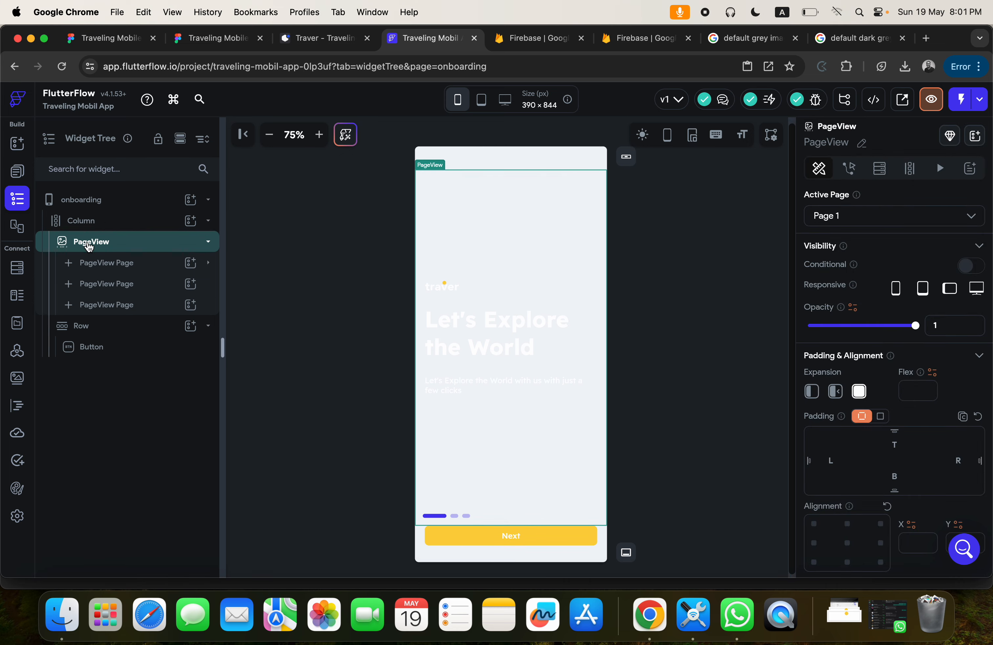
right_click(89, 247)
left_click(146, 340)
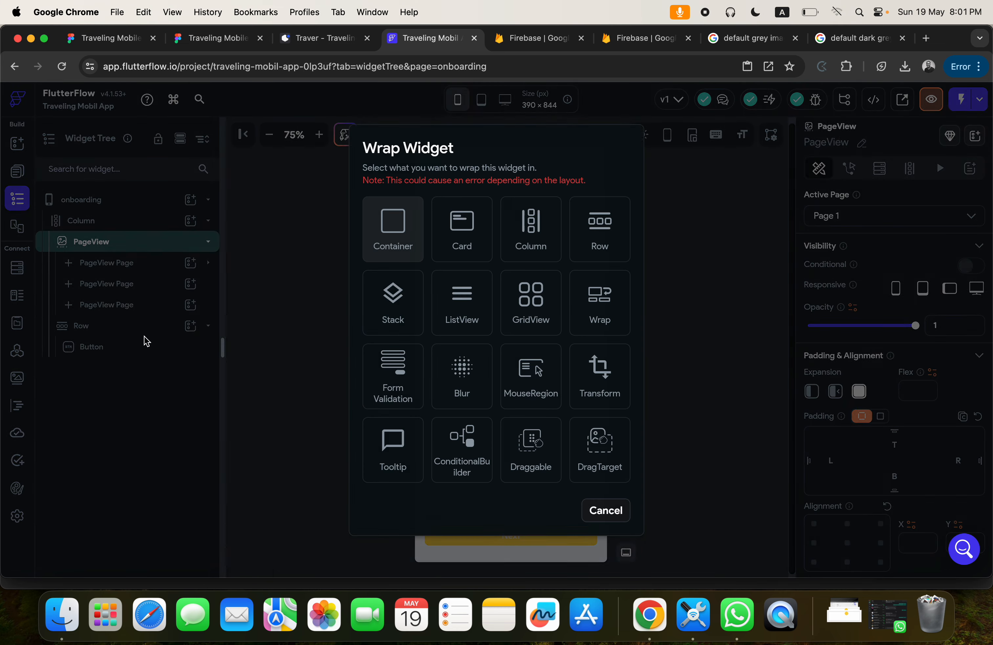
left_click(396, 230)
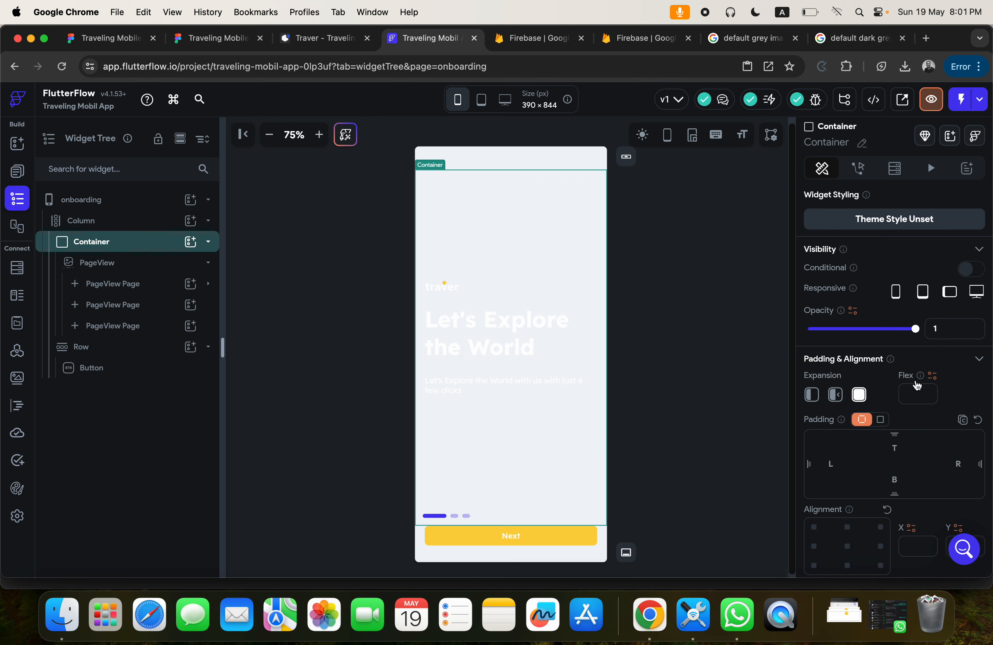
Set the fill color of the Container around the PageView to the Secondary Text theme color.
scroll(917, 386, "down", 9)
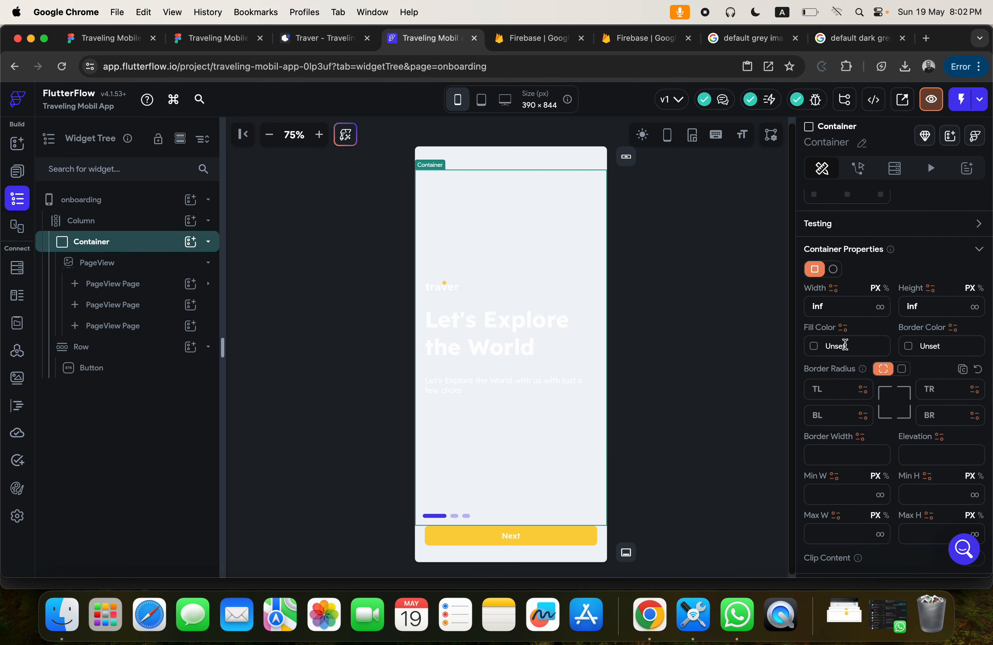
left_click(814, 346)
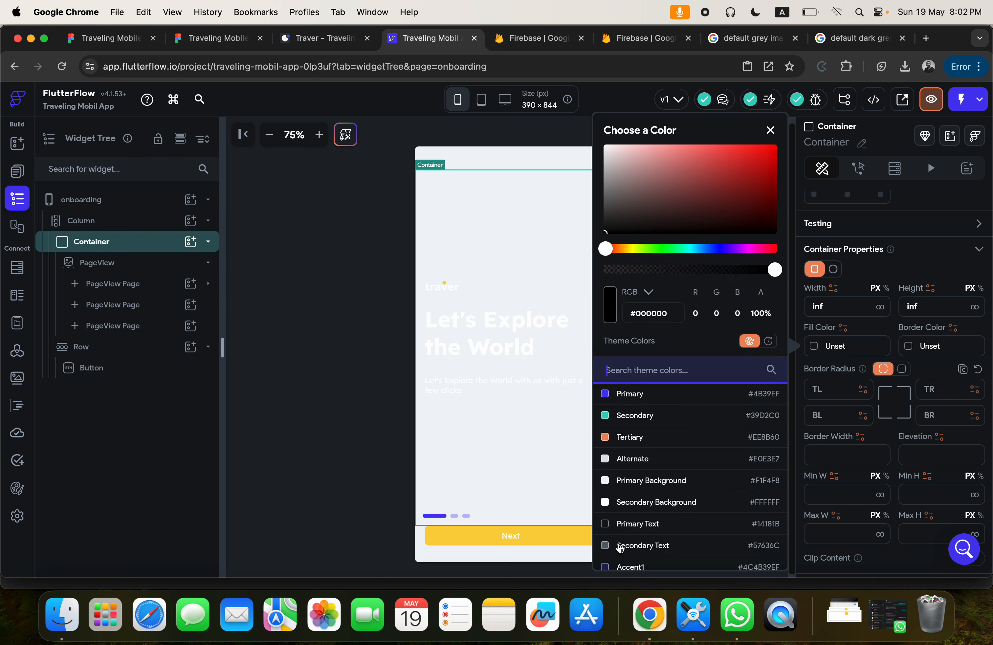
left_click(627, 548)
left_click(356, 396)
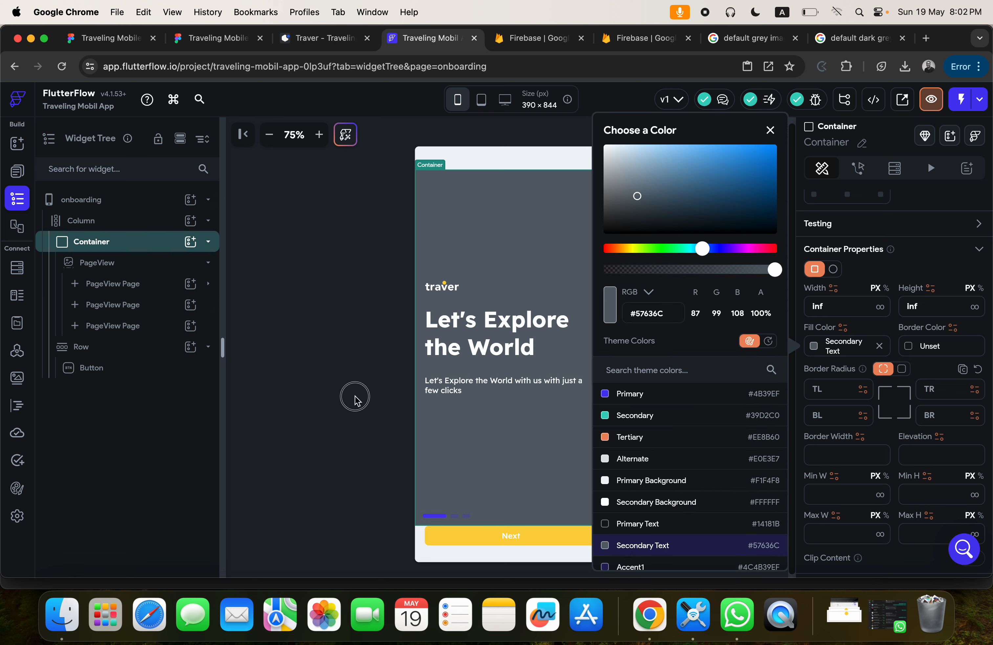
Compare the Next button's Row with the Figma onboarding screens and undo the PageView's Container fill and wrap.
left_click(459, 540)
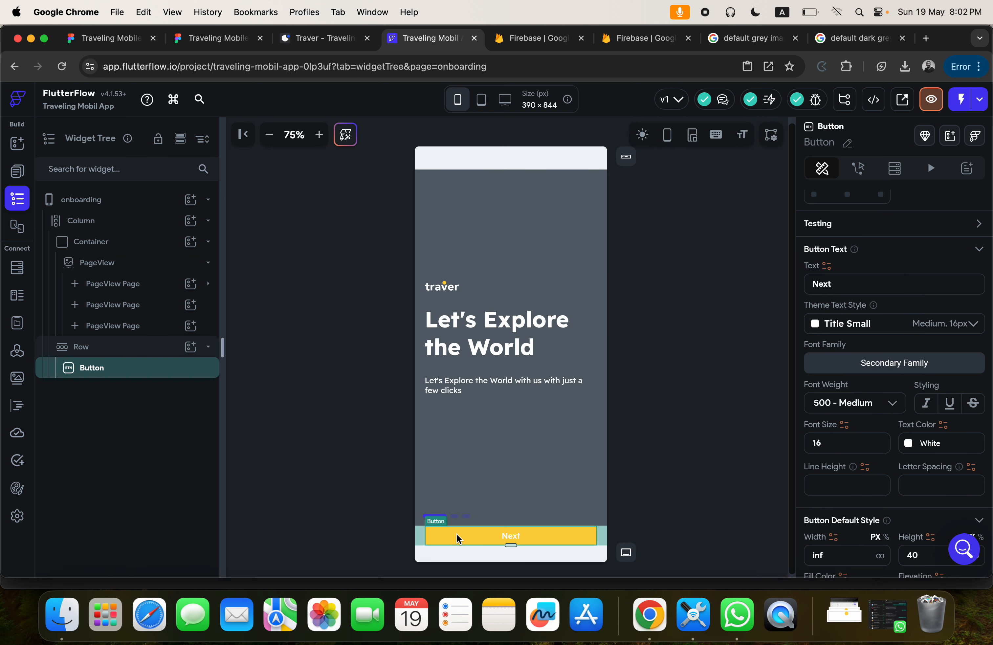
left_click(420, 540)
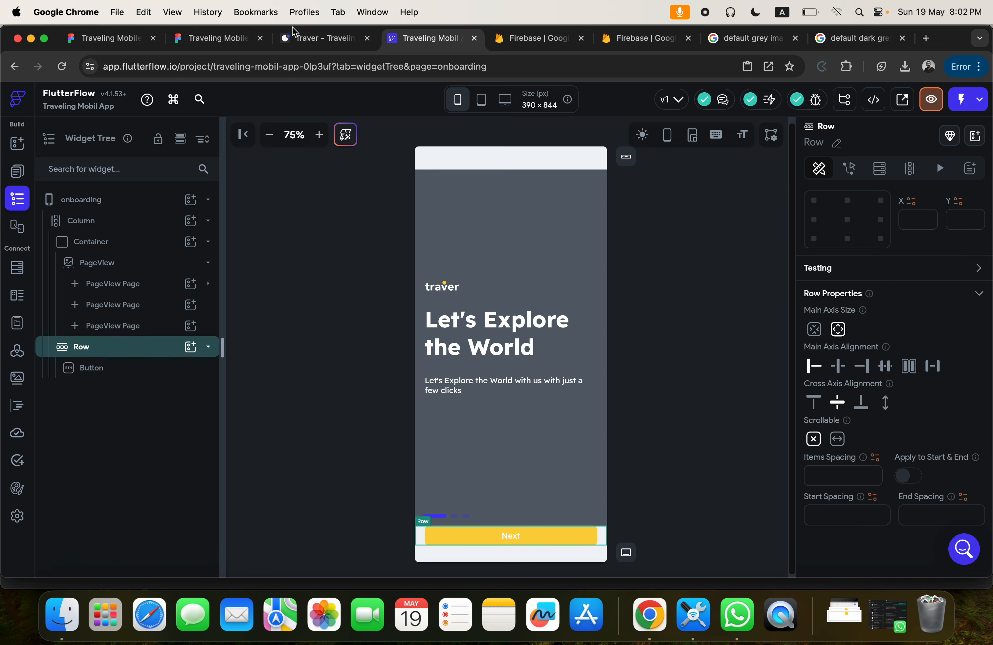
left_click(218, 38)
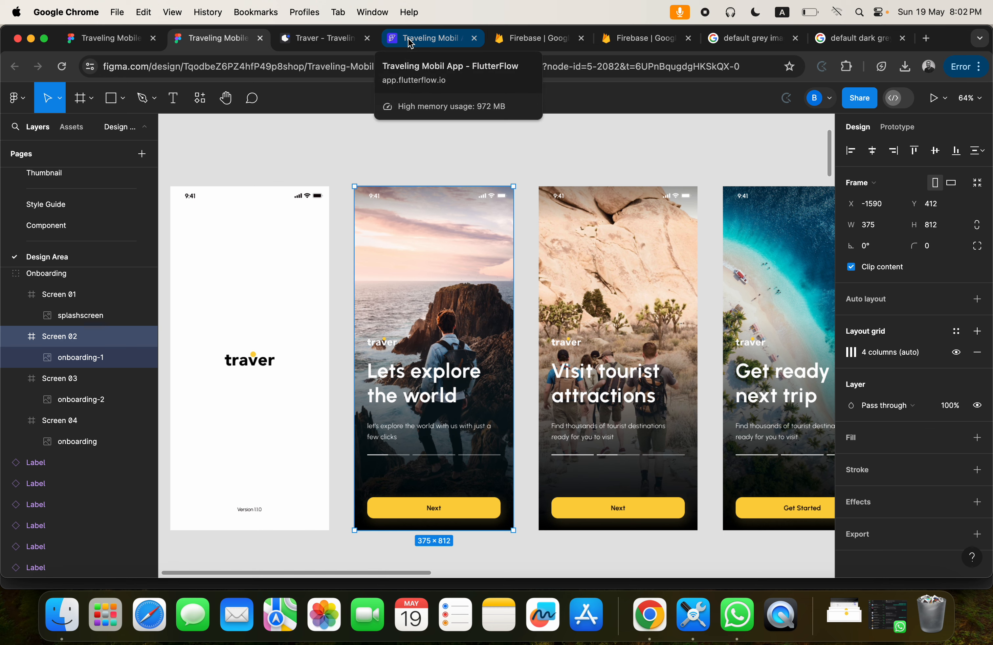
left_click(431, 39)
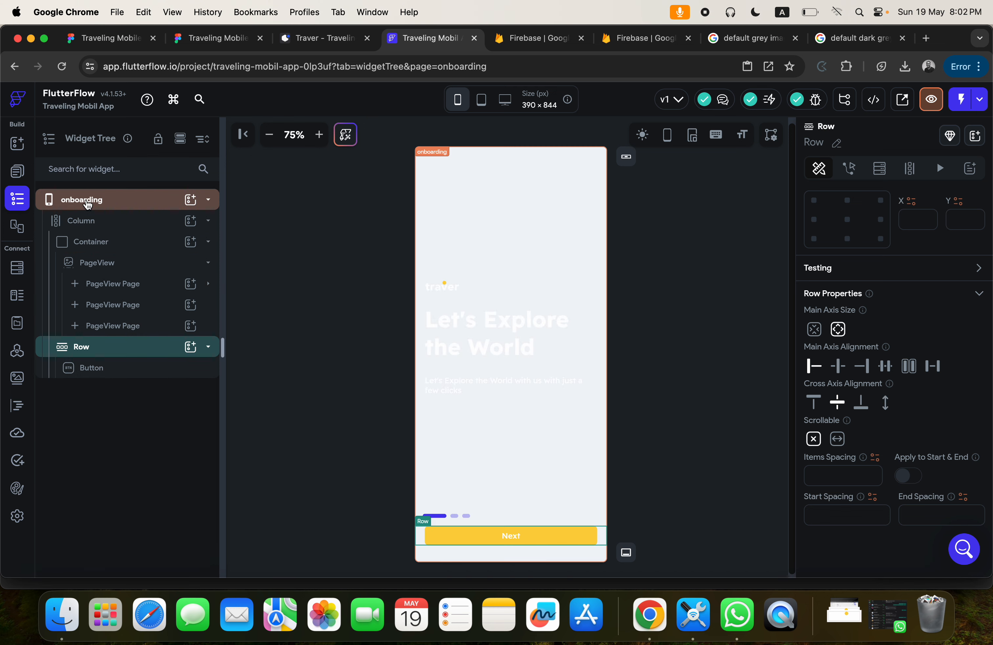
key("super+z")
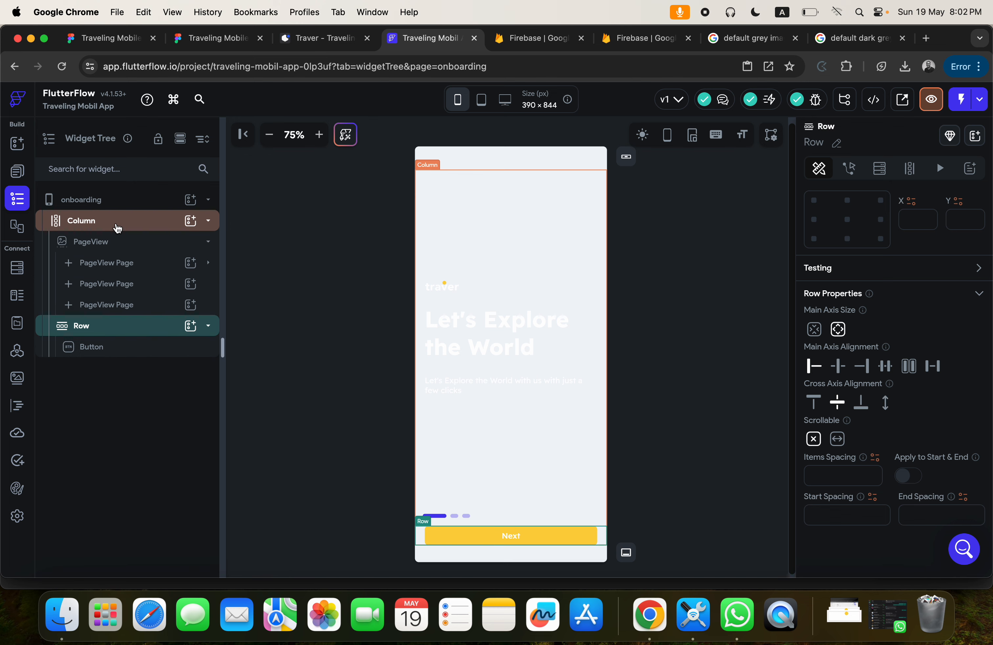
Check the Figma onboarding screen's layout, then wrap the onboarding page's outer Column in a Container.
left_click(87, 202)
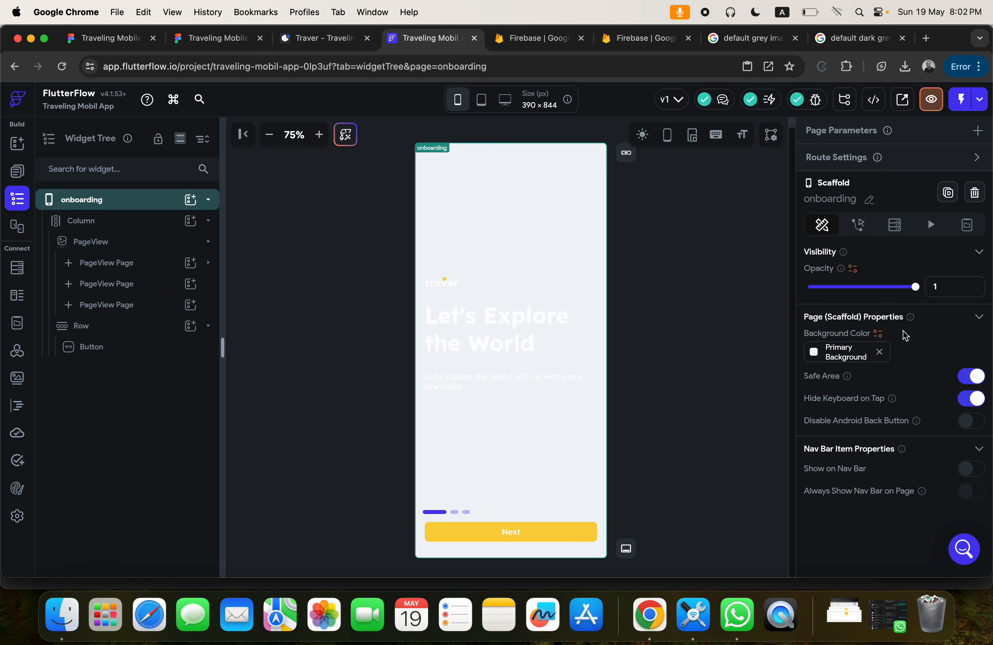
left_click(187, 39)
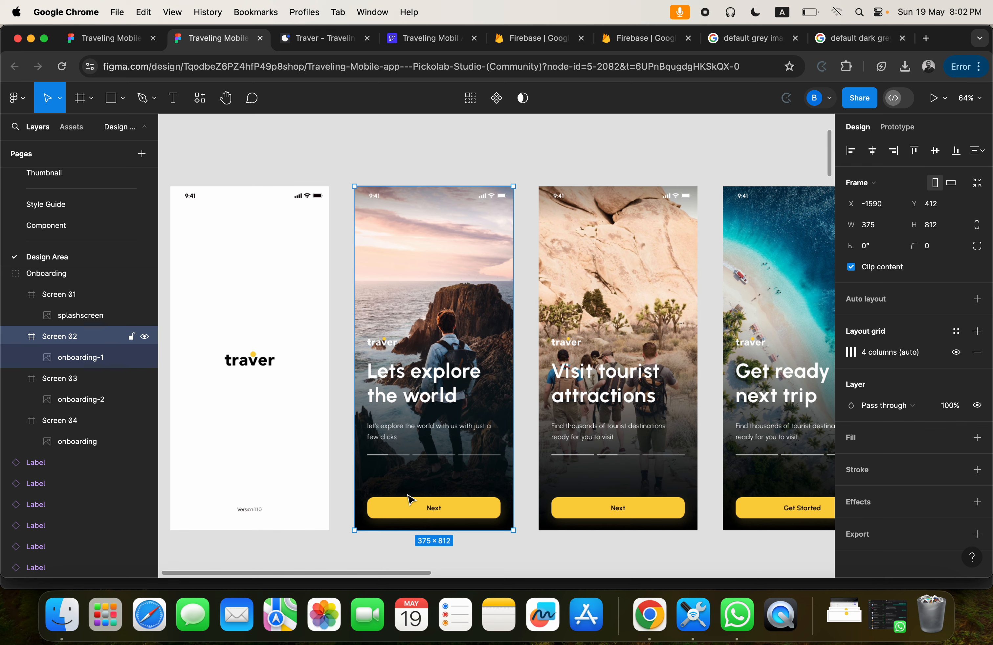
left_click(419, 40)
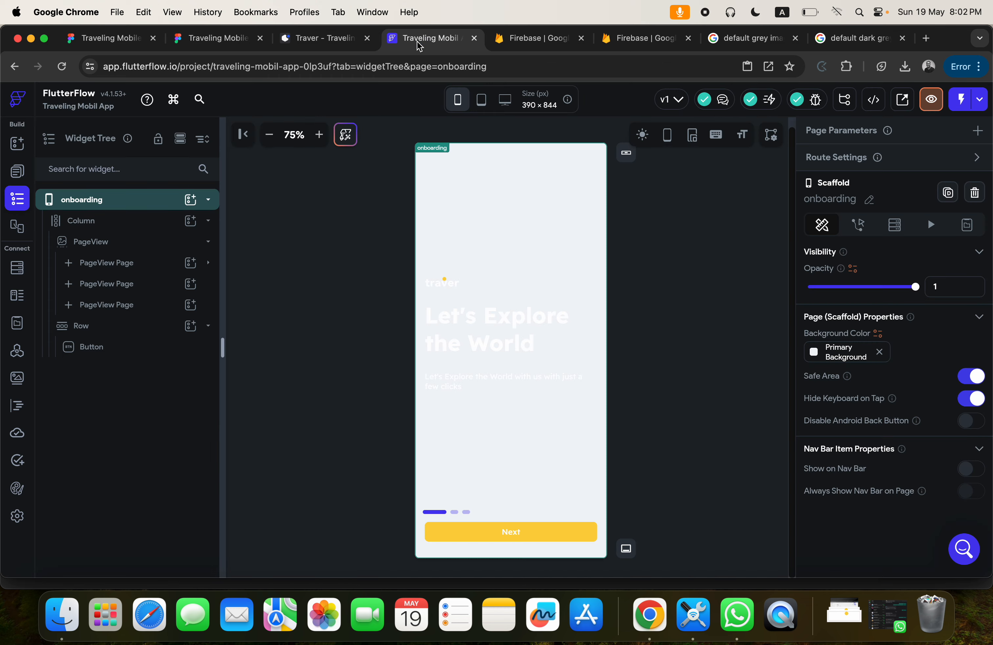
left_click(113, 226)
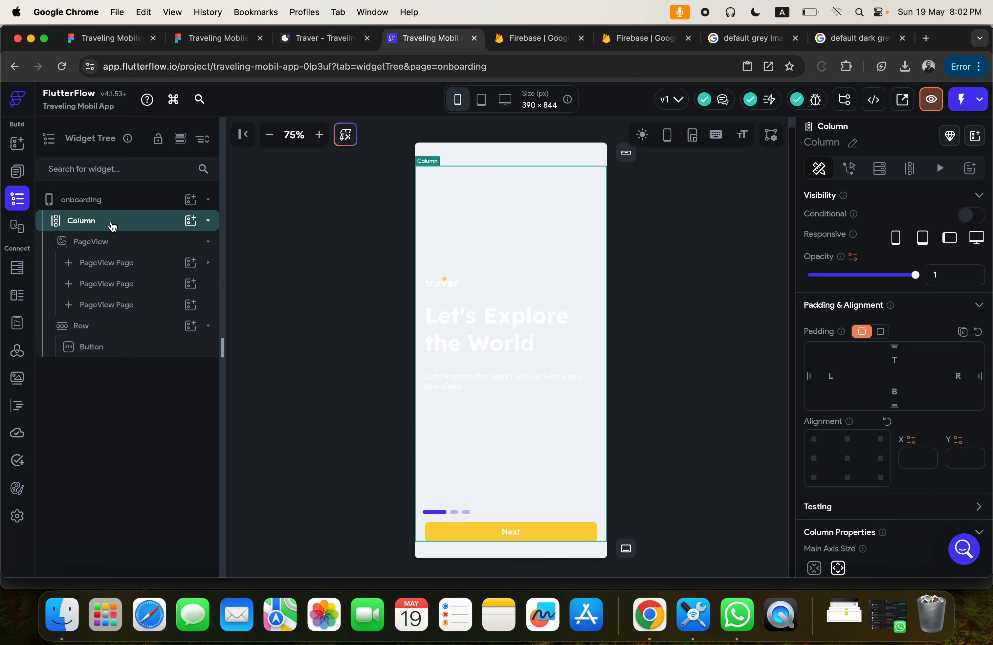
right_click(112, 226)
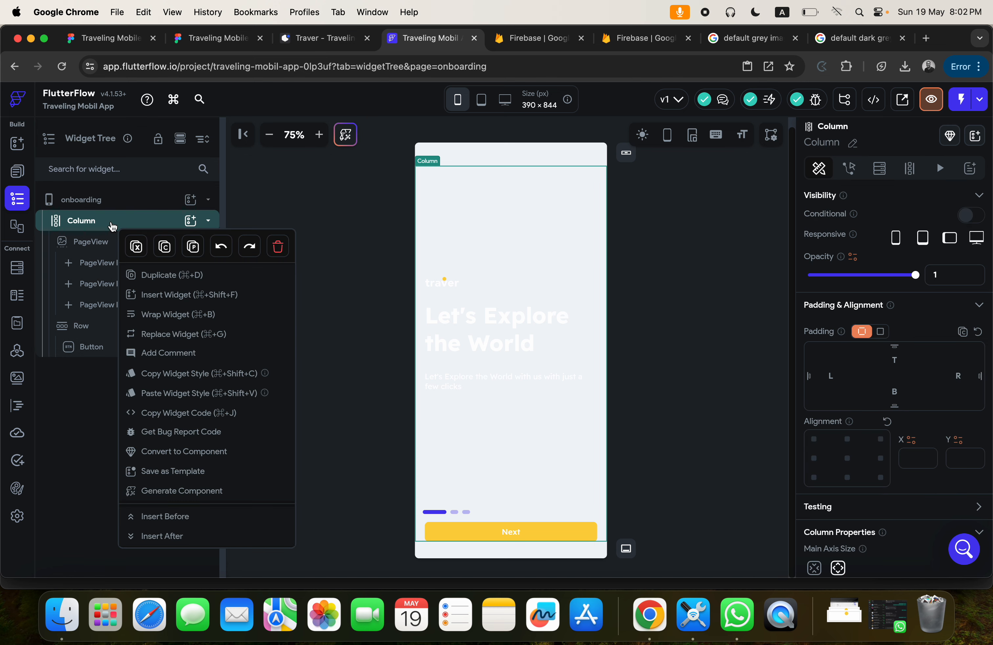
left_click(166, 321)
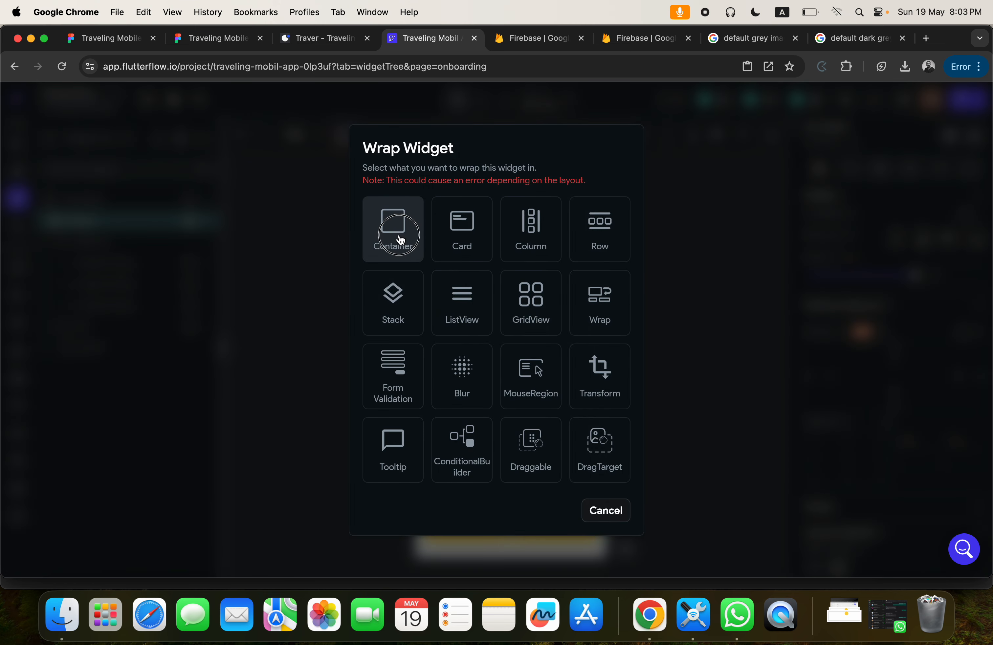
left_click(398, 235)
Set the new Container's width and height to infinity and its fill color to the Secondary Text theme color.
scroll(868, 386, "down", 3)
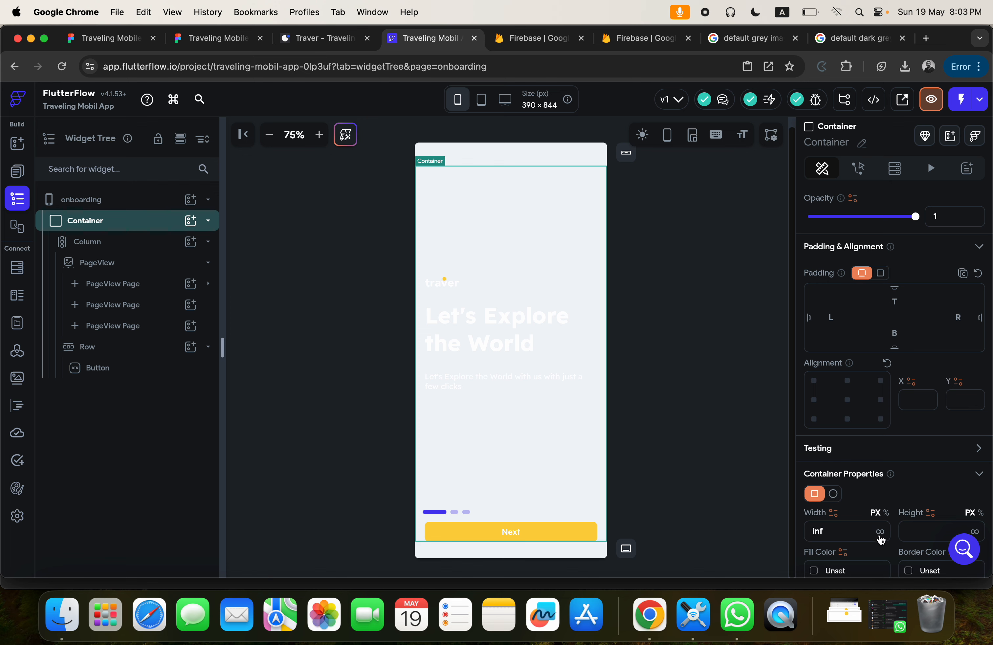
scroll(881, 540, "down", 4)
left_click(975, 389)
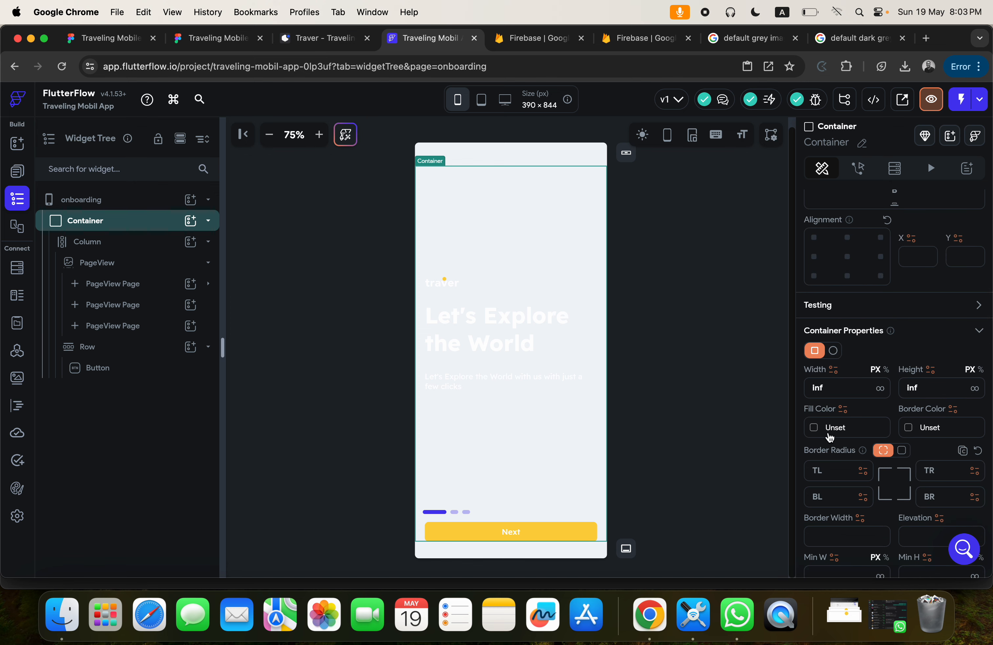
left_click(818, 432)
left_click(619, 542)
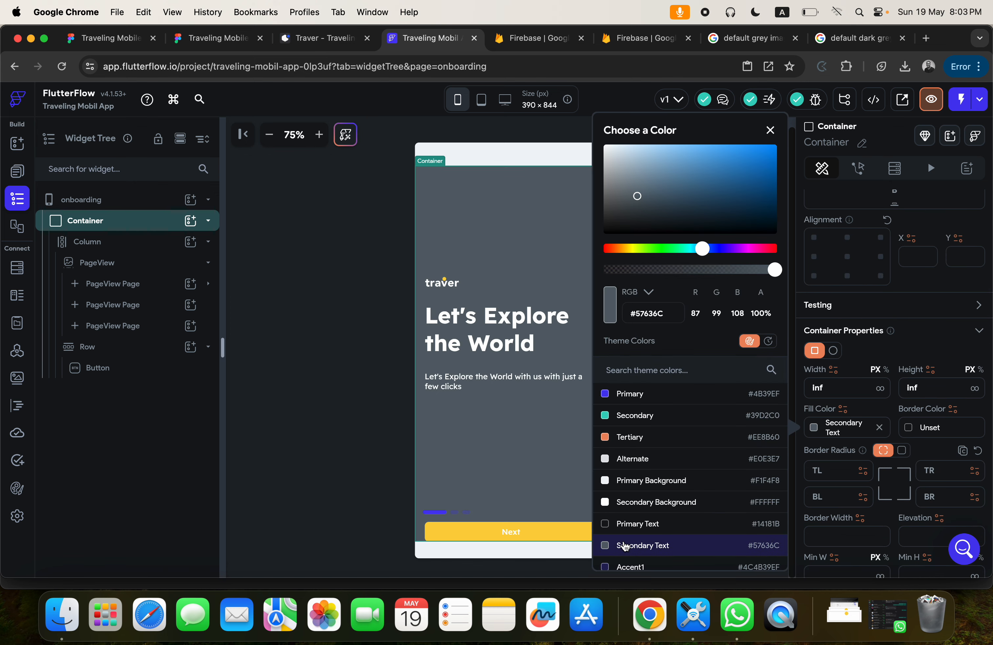
left_click(549, 165)
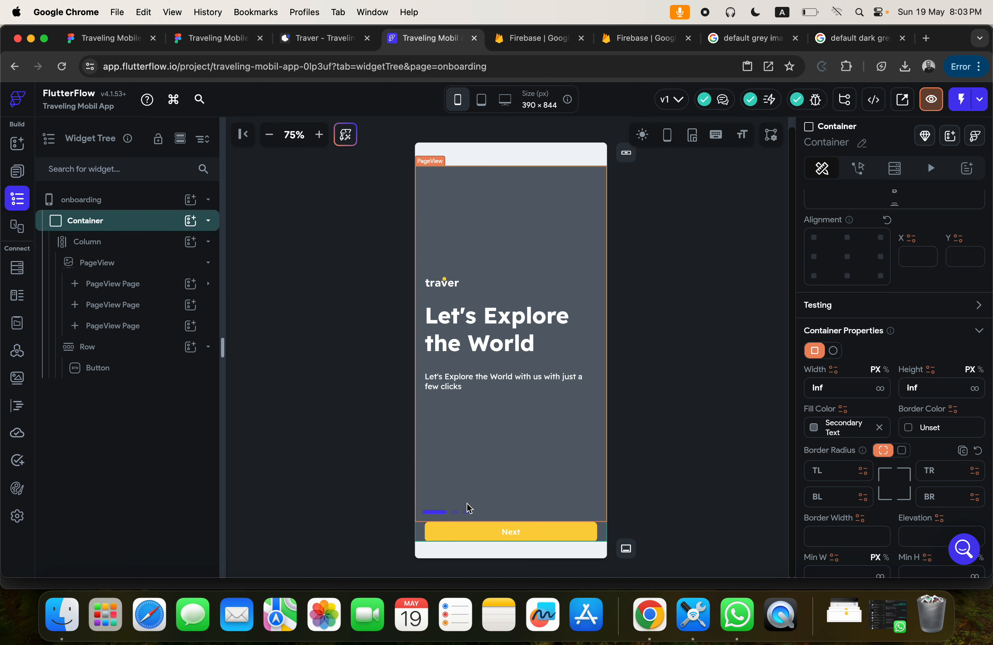
Set the active color of the PageView's page indicator to the Alternate theme color.
left_click(600, 527)
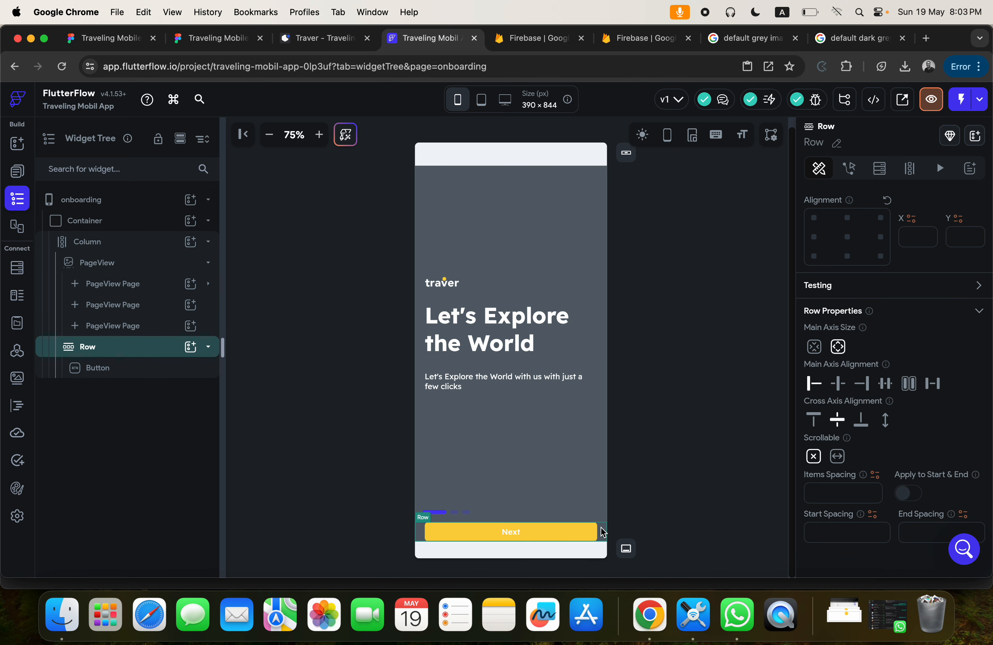
left_click(442, 516)
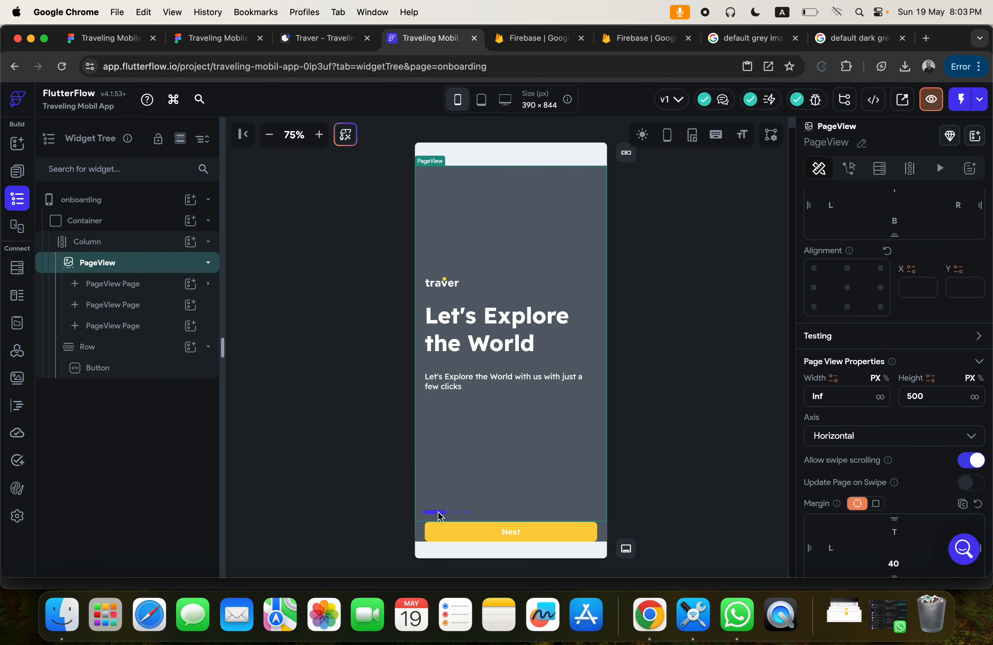
scroll(942, 448, "down", 8)
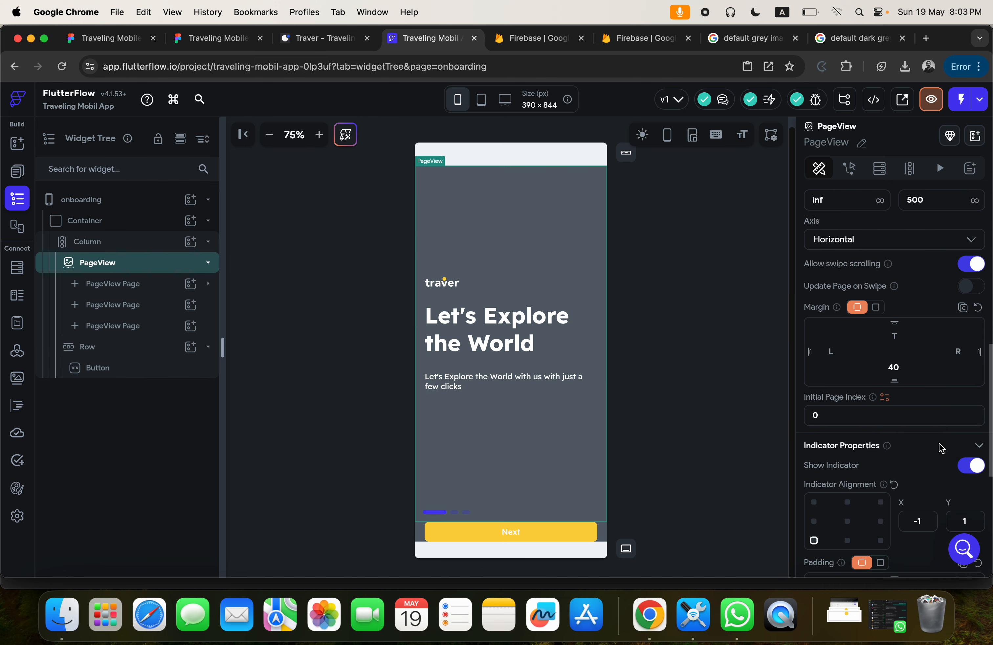
scroll(942, 448, "down", 5)
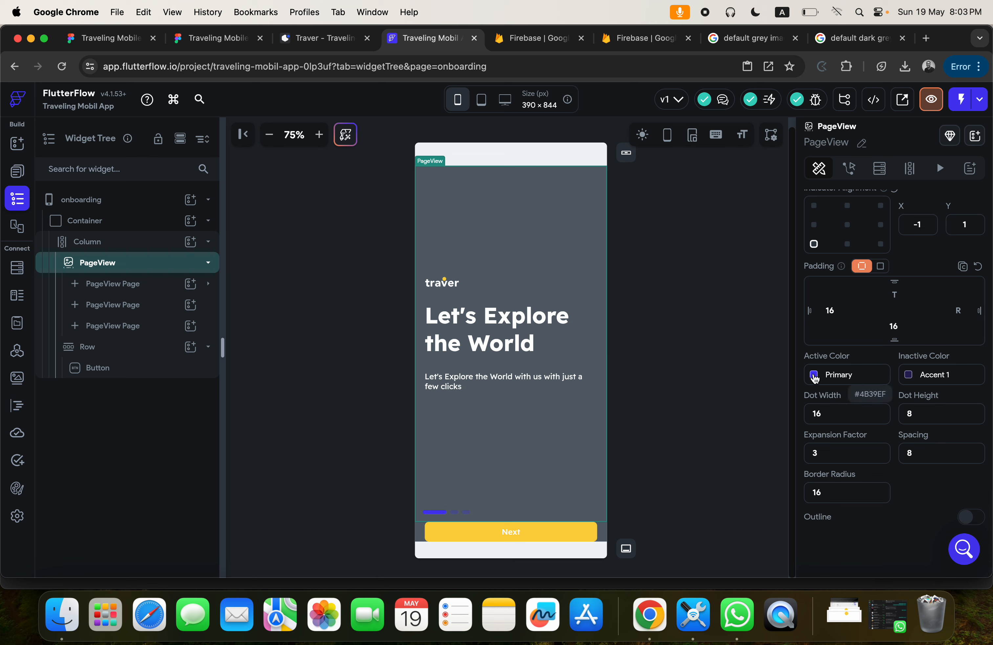
left_click(815, 376)
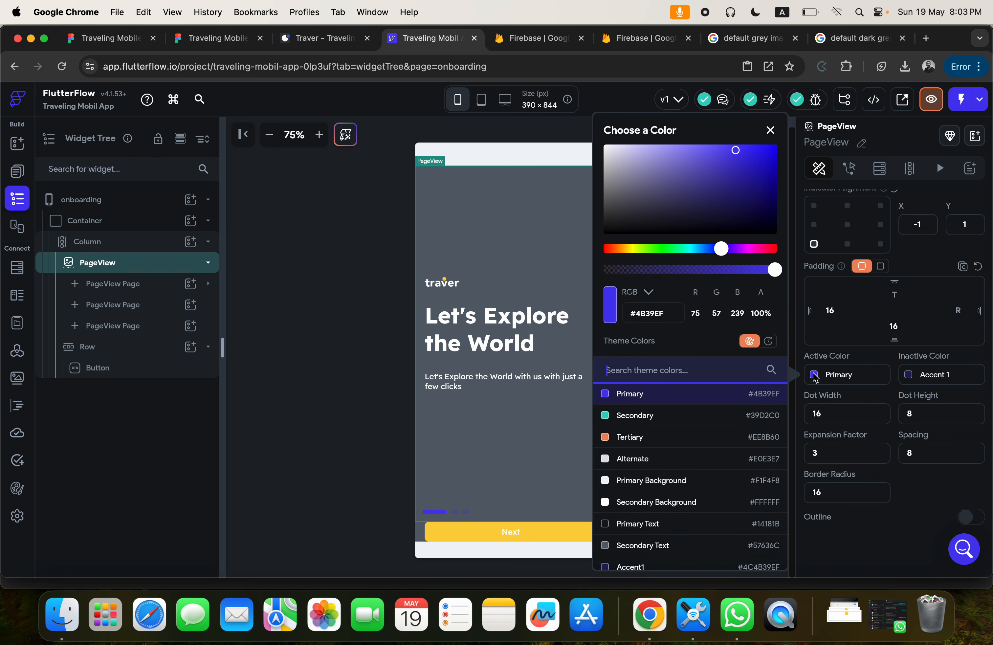
left_click(632, 459)
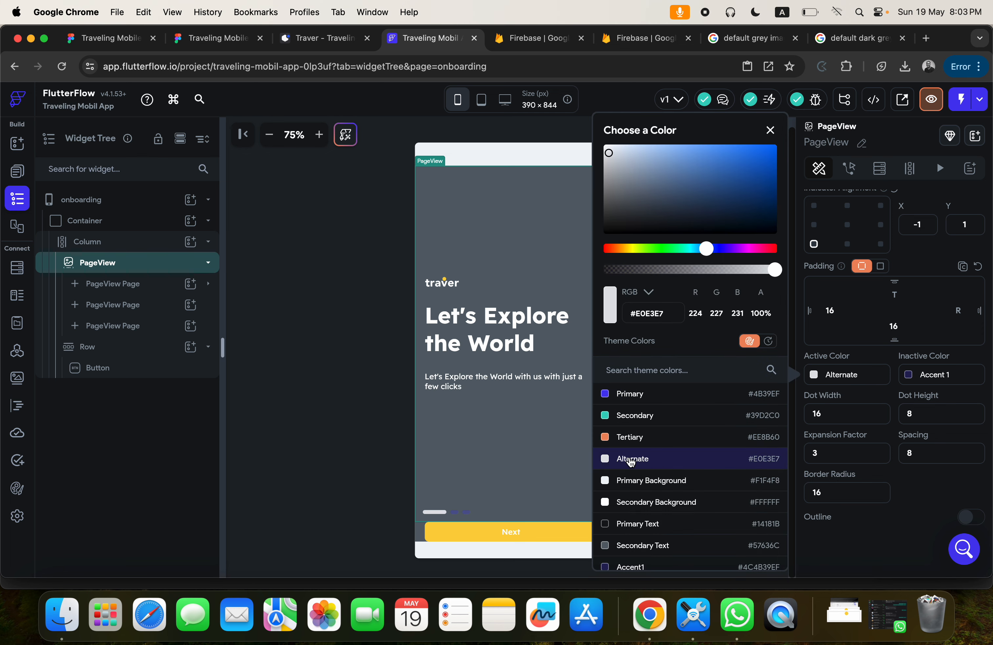
Set the page indicator's inactive color to Accent 4 and lower its opacity to produce #5effffff.
left_click(907, 377)
left_click(909, 379)
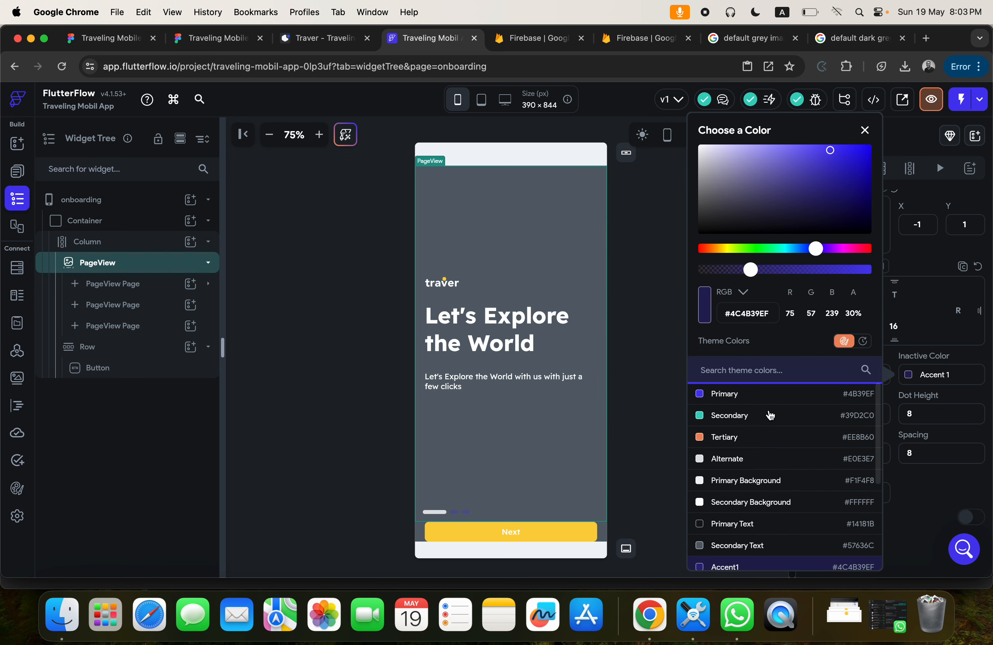
left_click(727, 460)
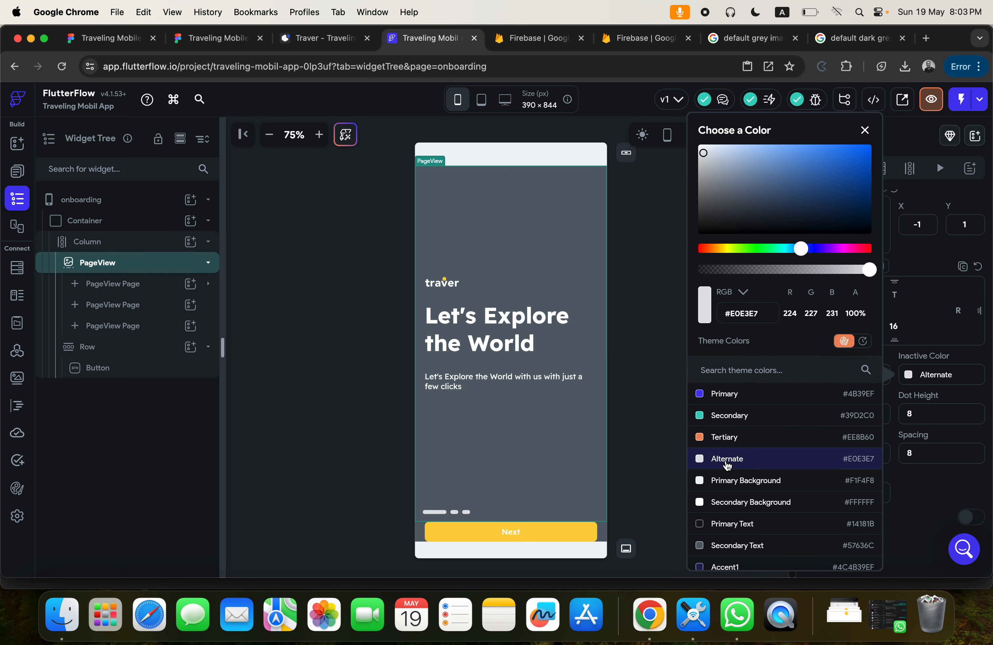
left_click(728, 546)
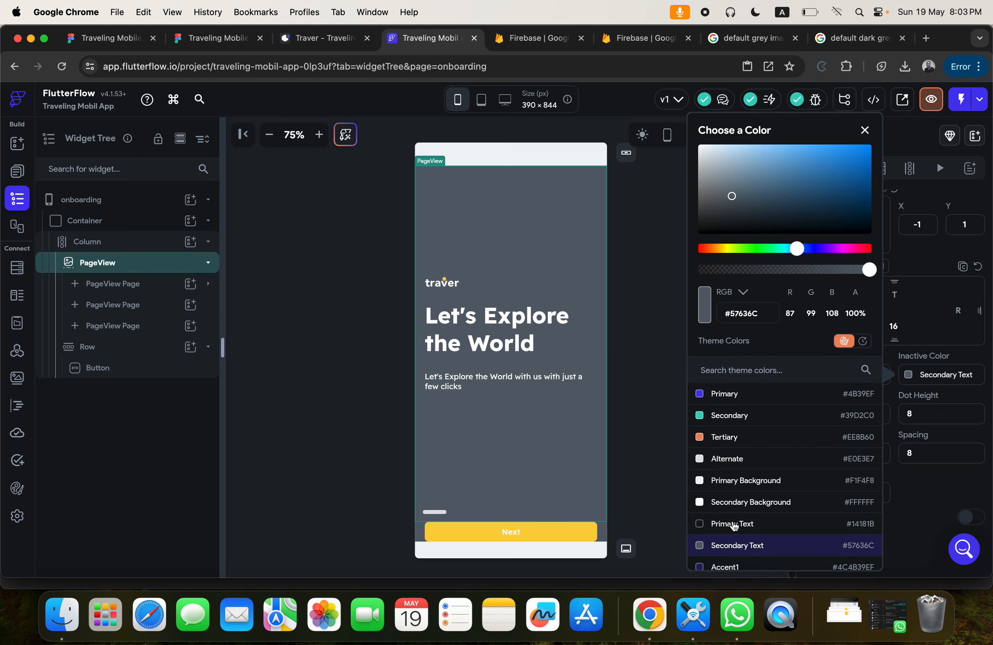
scroll(733, 526, "down", 5)
left_click(728, 495)
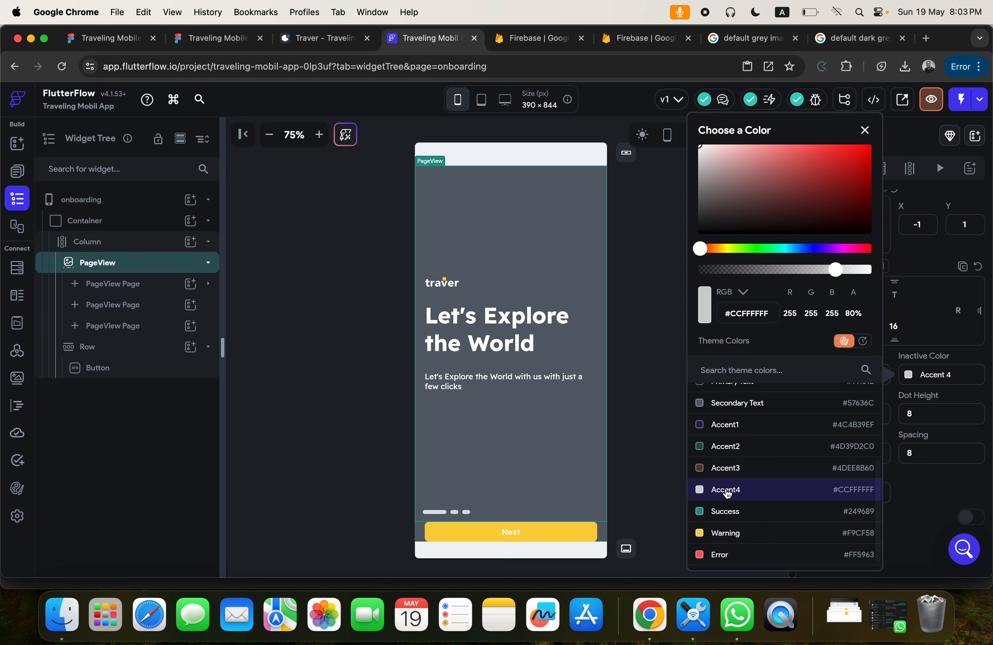
scroll(728, 495, "down", 1)
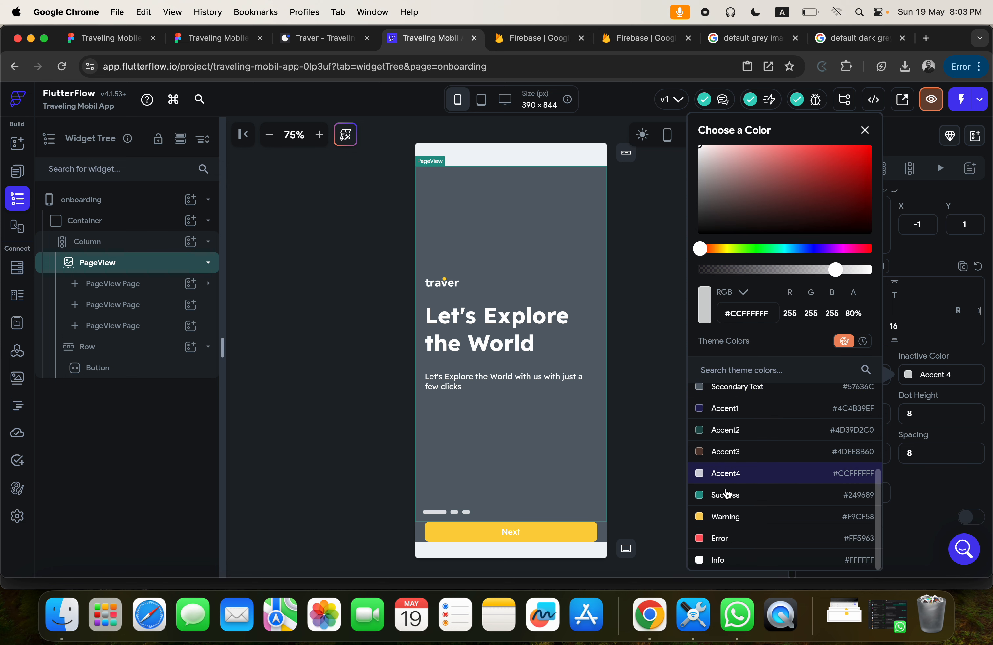
left_click(714, 560)
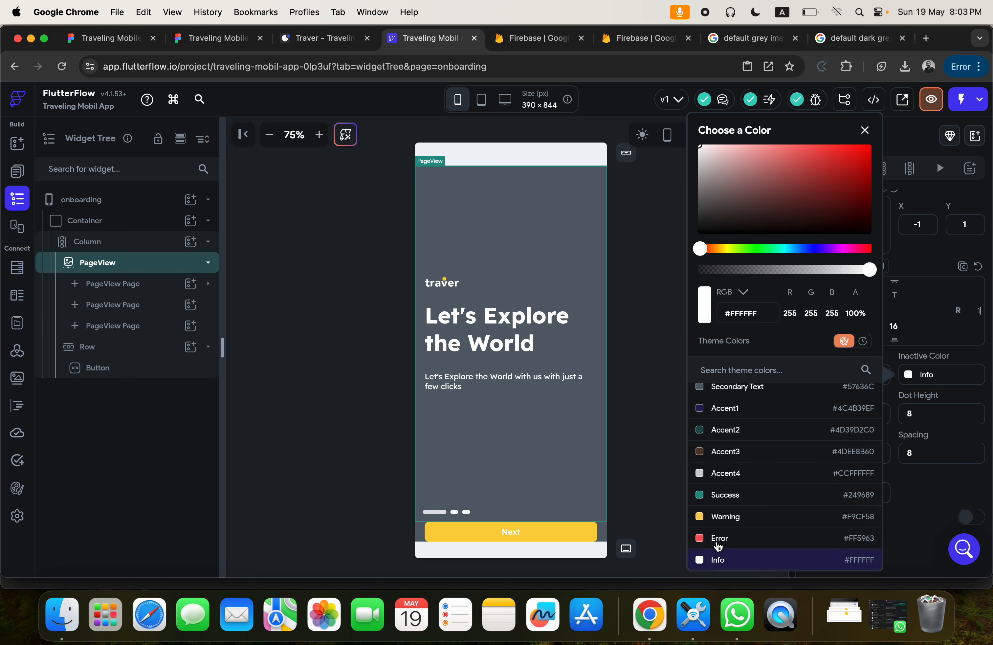
left_click(722, 480)
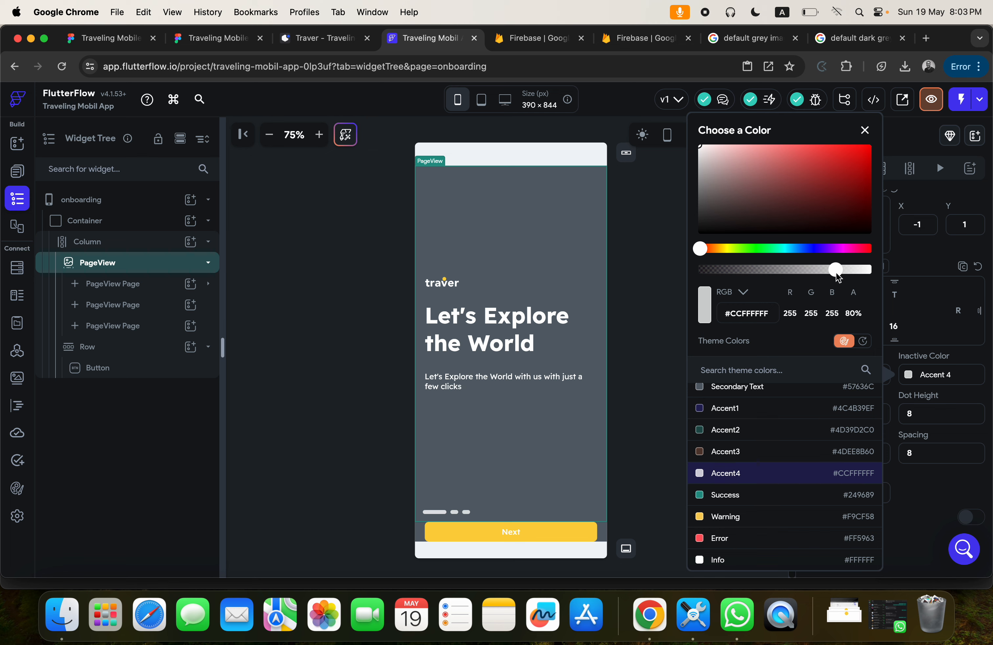
left_click_drag(835, 271, 765, 284)
left_click(928, 297)
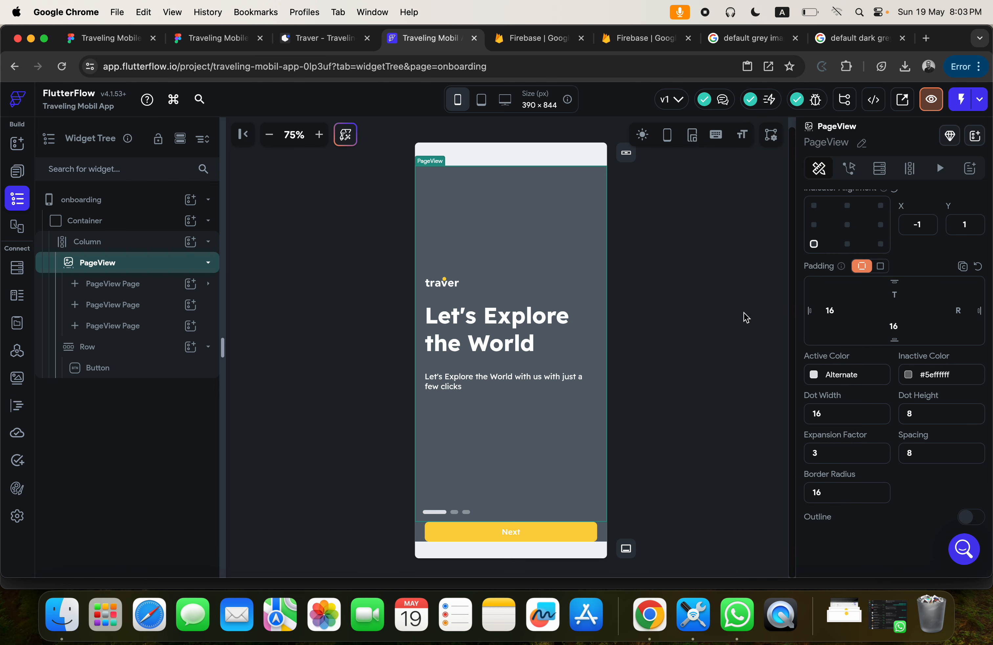
Check the Next button's placement in the Figma design and set the bottom padding of its Row to 20.
left_click(719, 331)
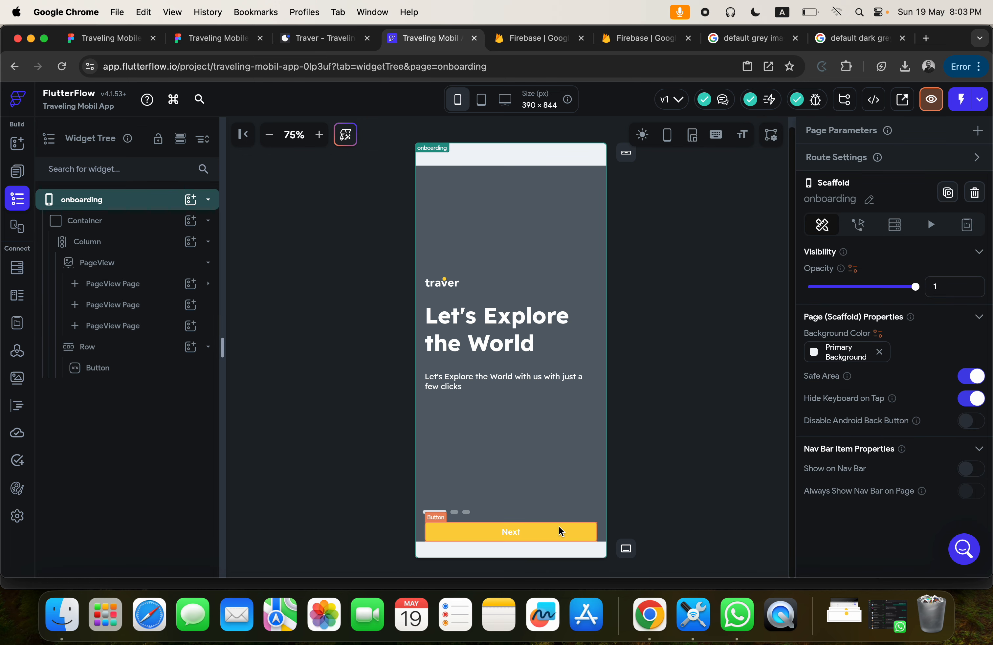
left_click(600, 530)
left_click(211, 38)
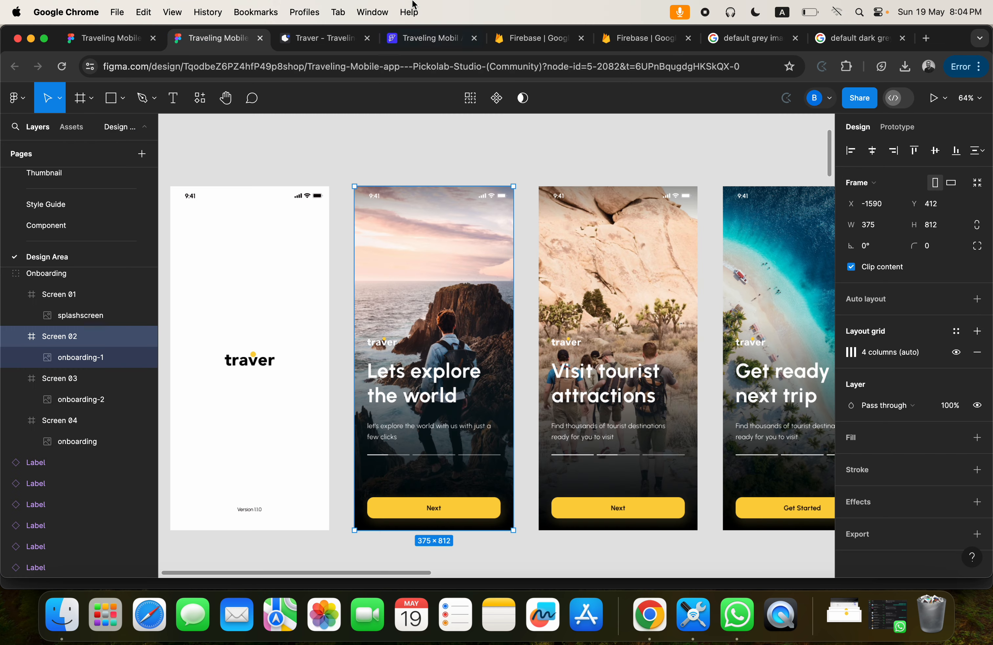
left_click(410, 44)
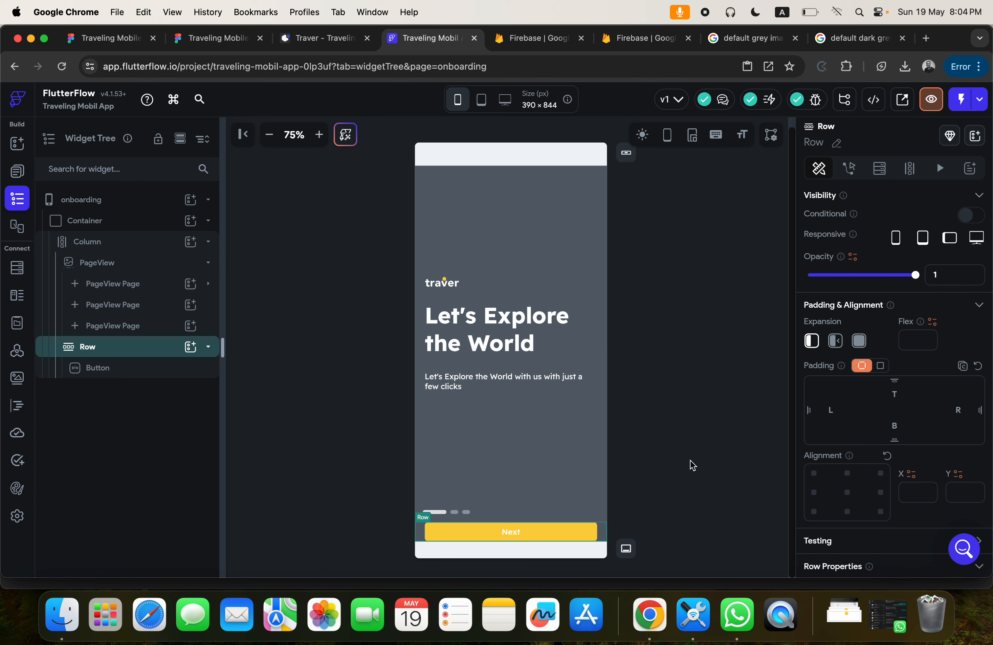
left_click(893, 424)
type("20")
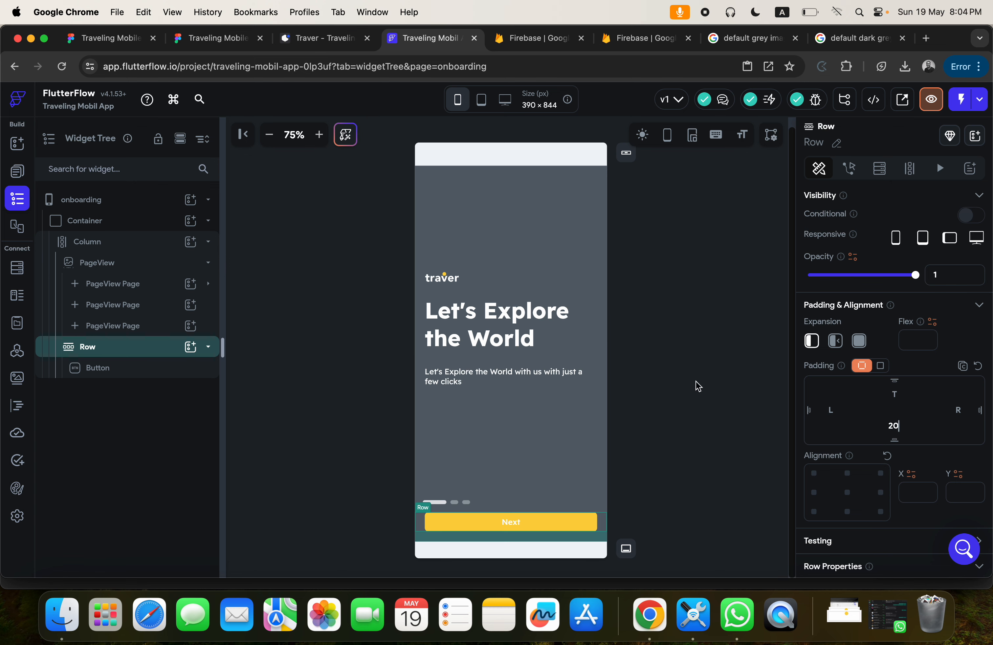
left_click(676, 348)
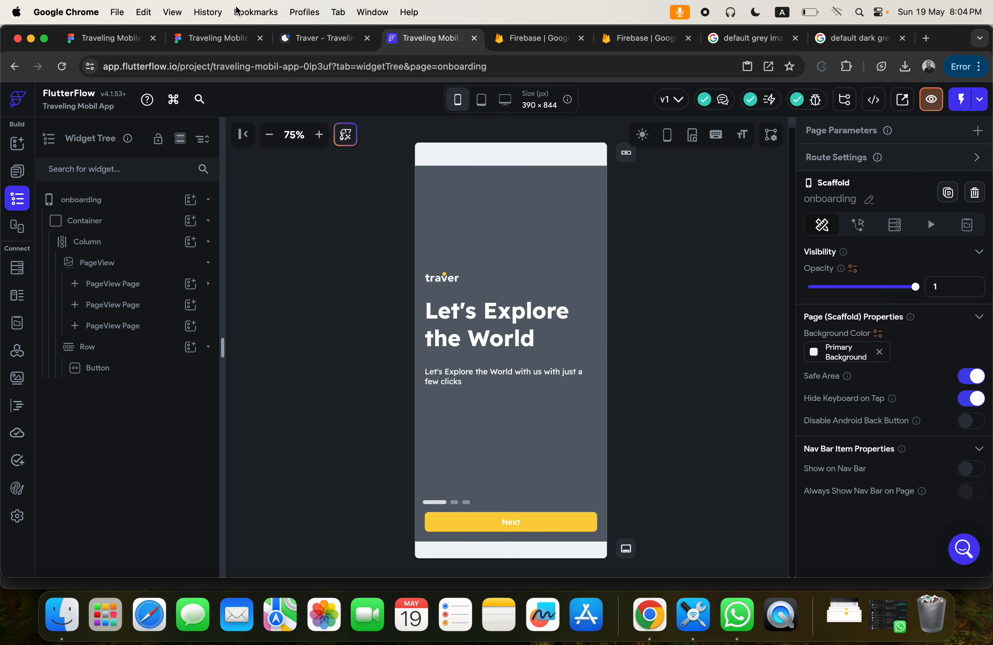
Set the top padding of the Next button's Row to 100 and compare the spacing with the Figma onboarding screens.
left_click(207, 38)
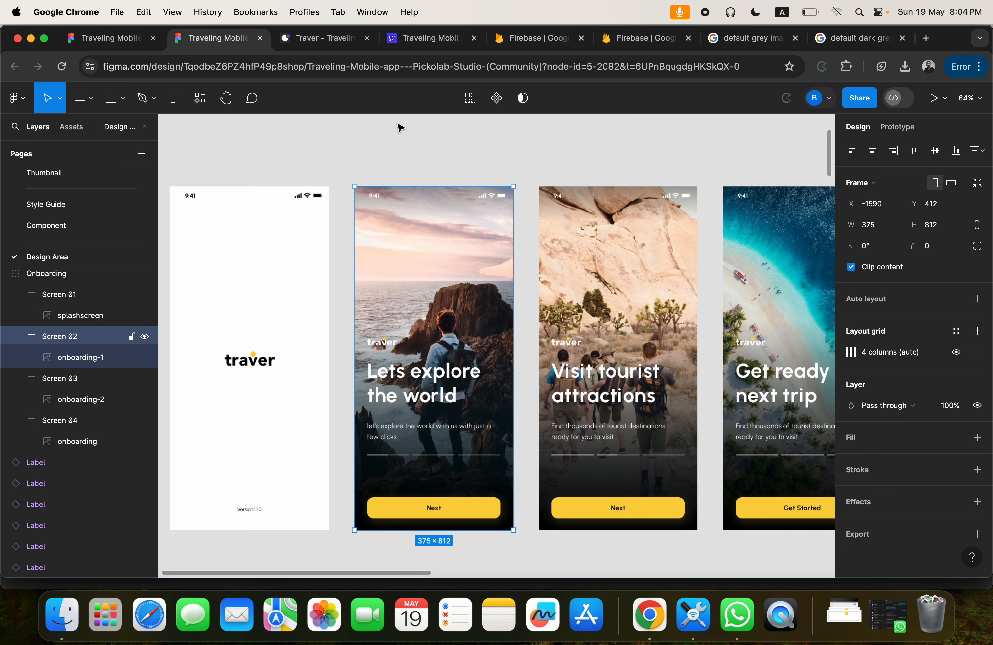
left_click(410, 38)
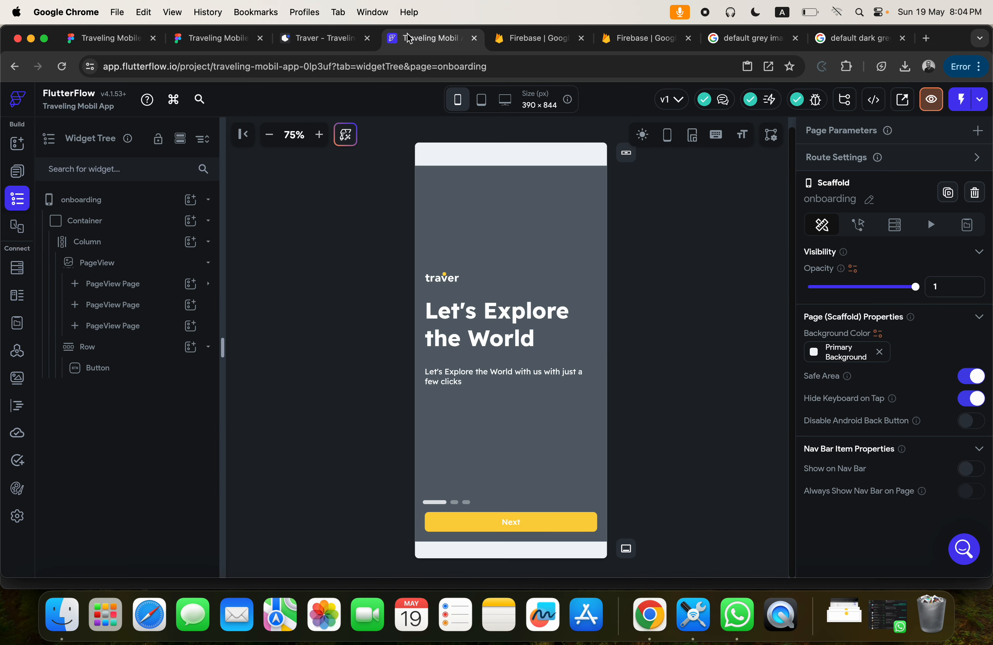
left_click(603, 522)
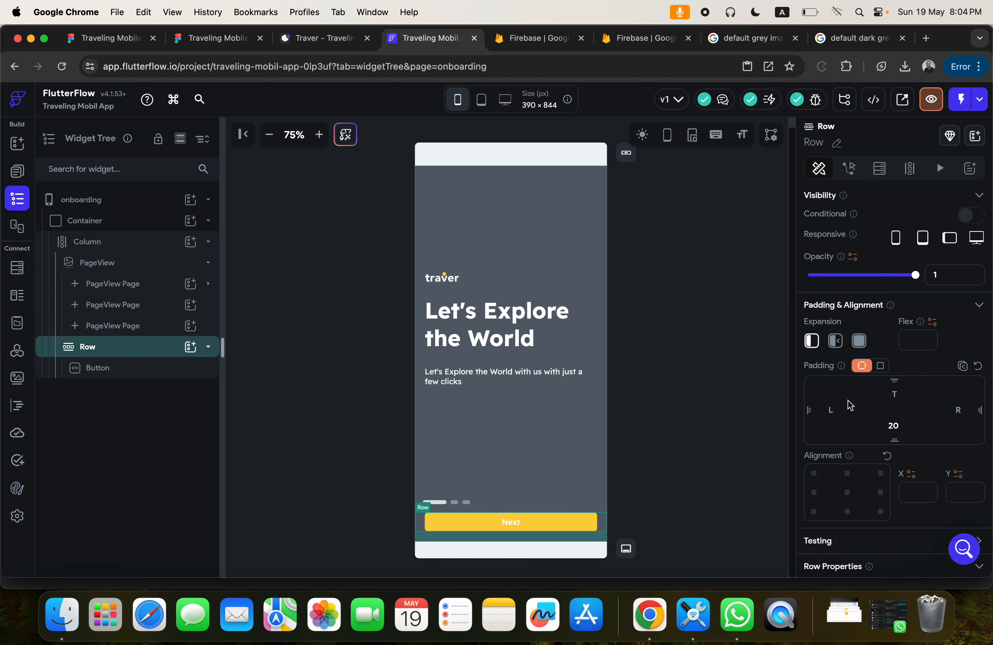
left_click(904, 395)
type("100")
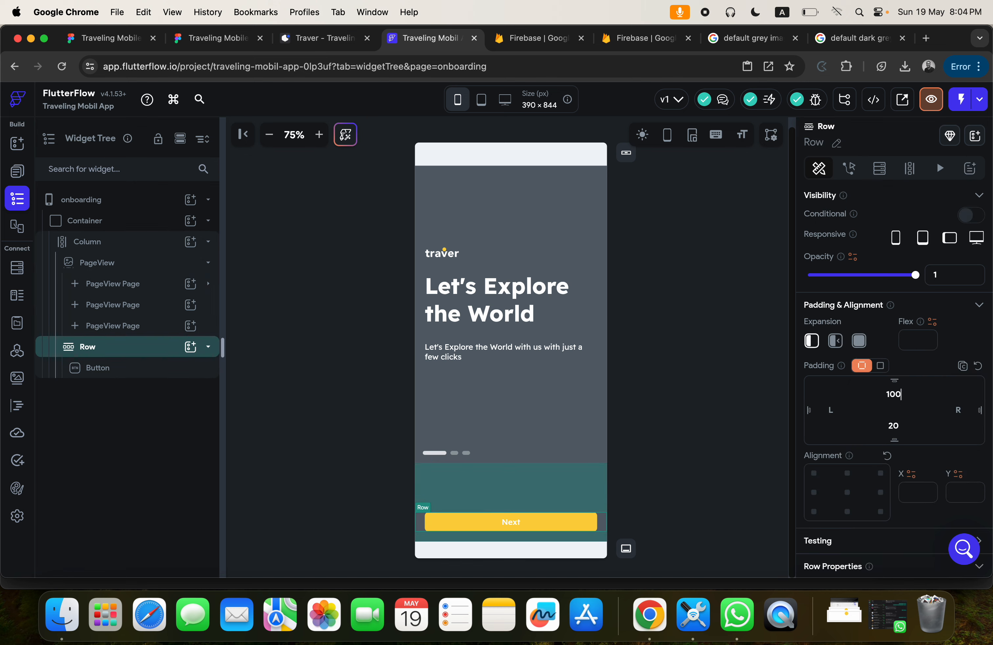
left_click(669, 395)
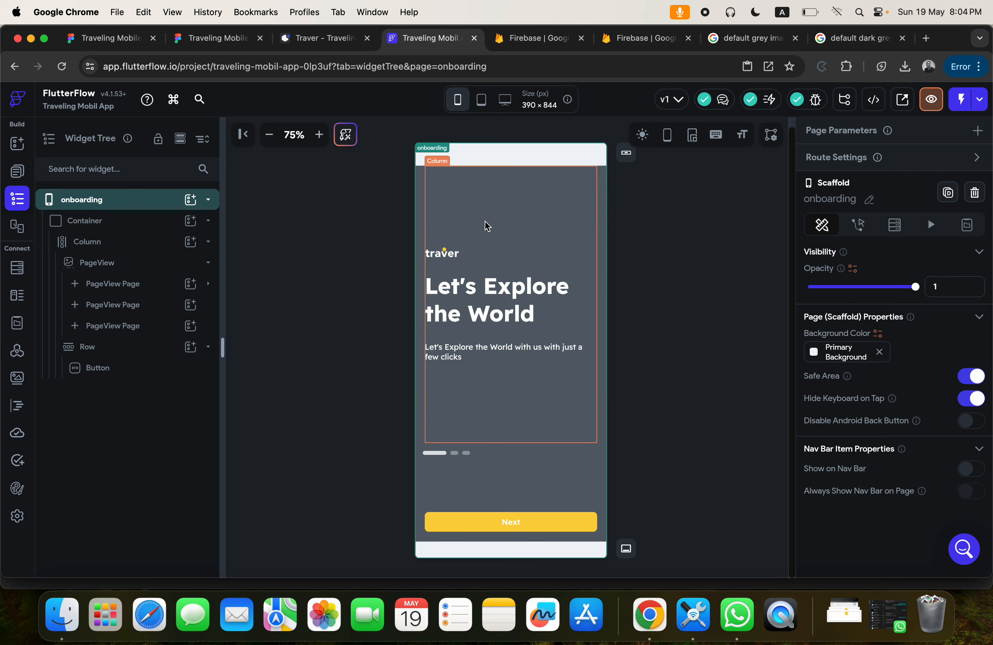
left_click(667, 250)
left_click(222, 41)
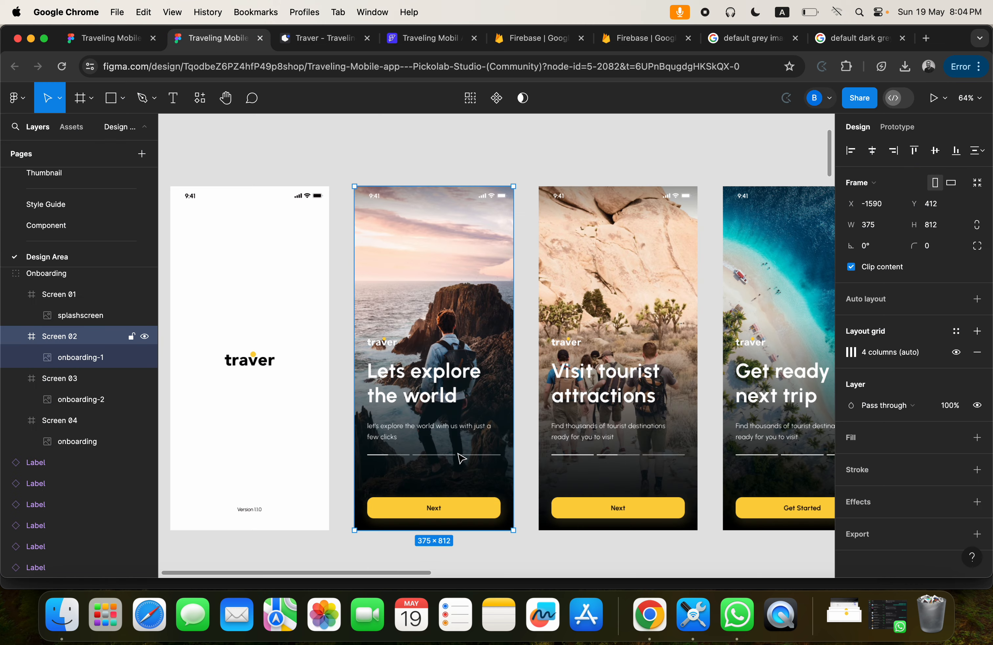
Review the PageView's size and indicator properties and compare the onboarding layout with the Figma onboarding screens.
left_click(426, 39)
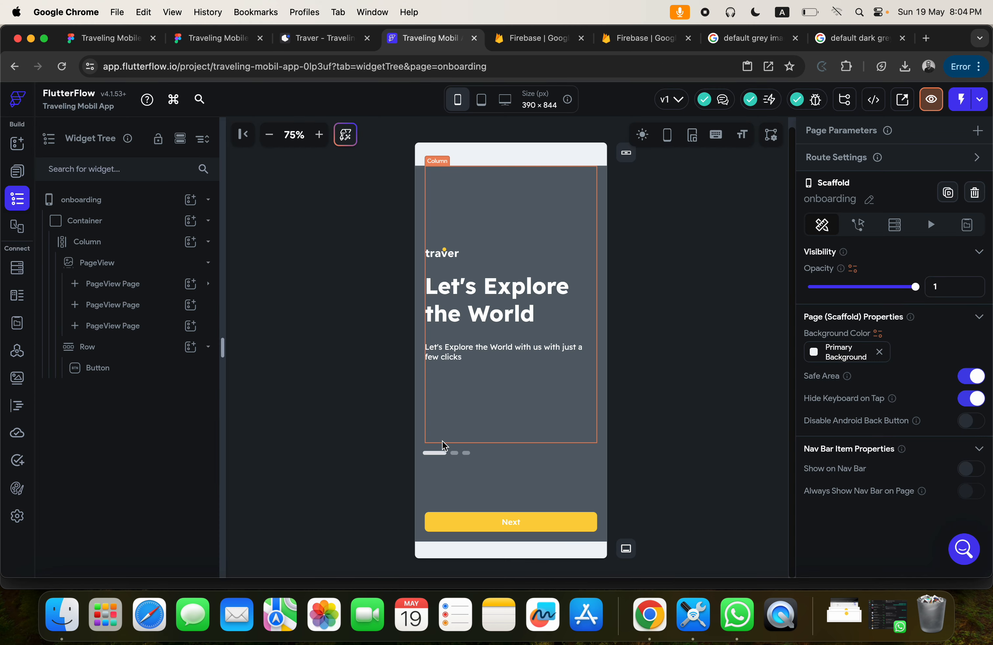
left_click(434, 458)
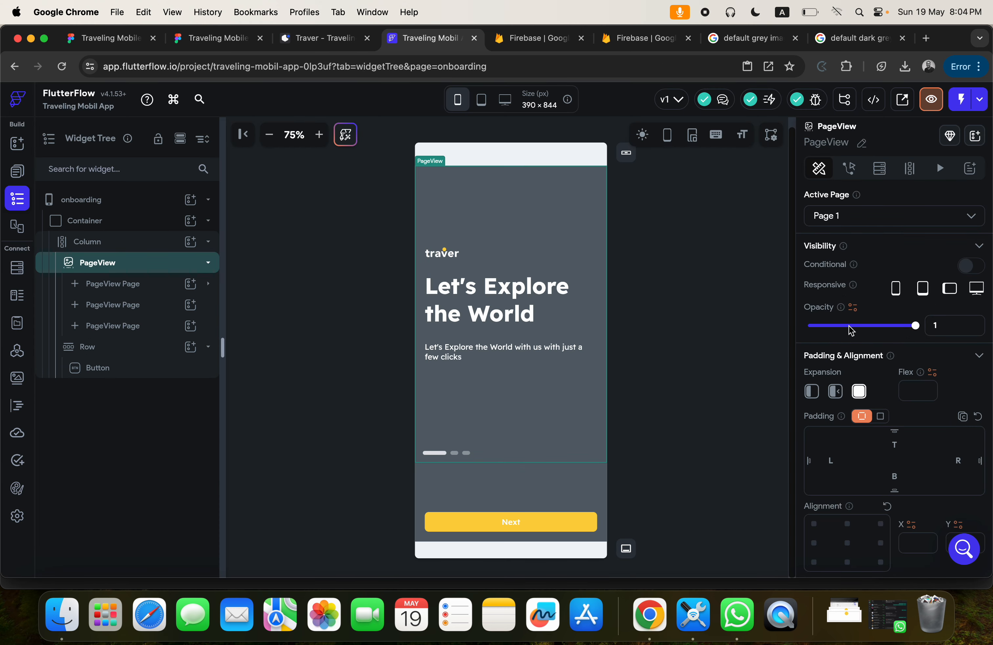
scroll(904, 371, "down", 10)
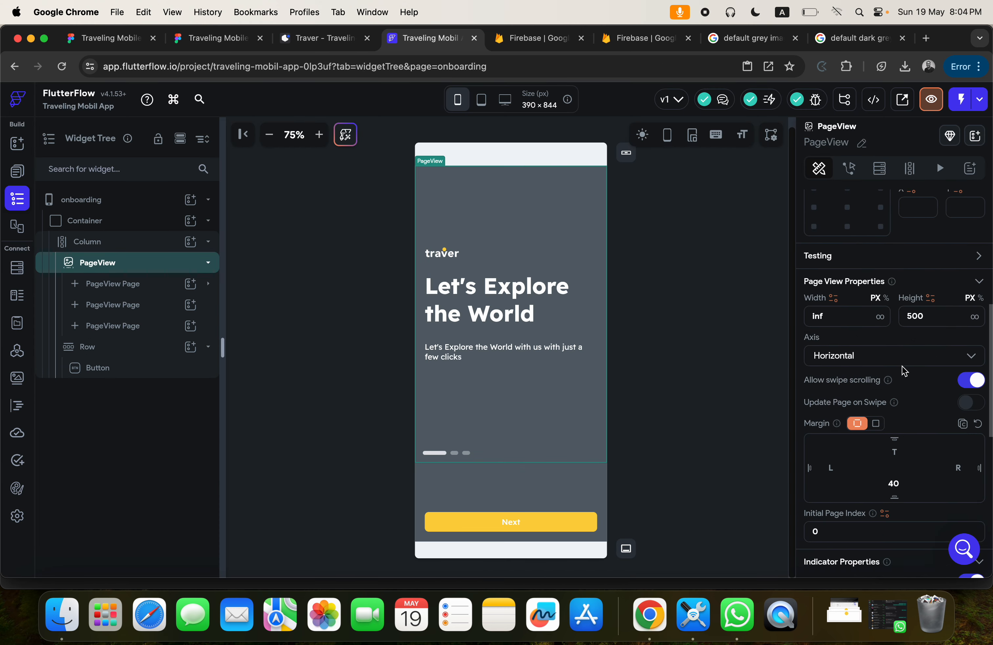
scroll(904, 371, "down", 2)
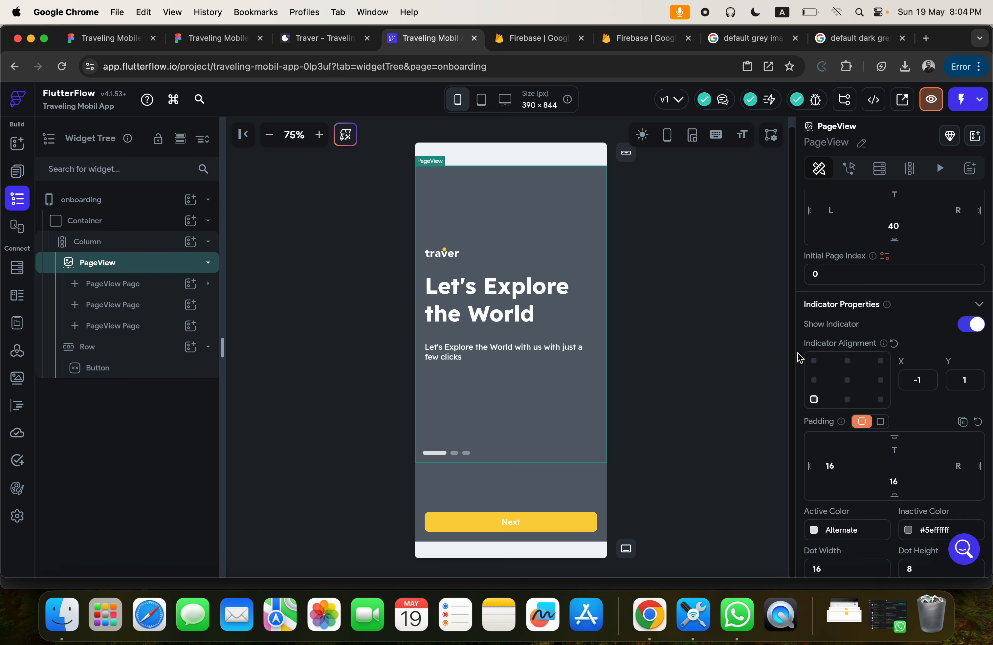
scroll(904, 423, "down", 3)
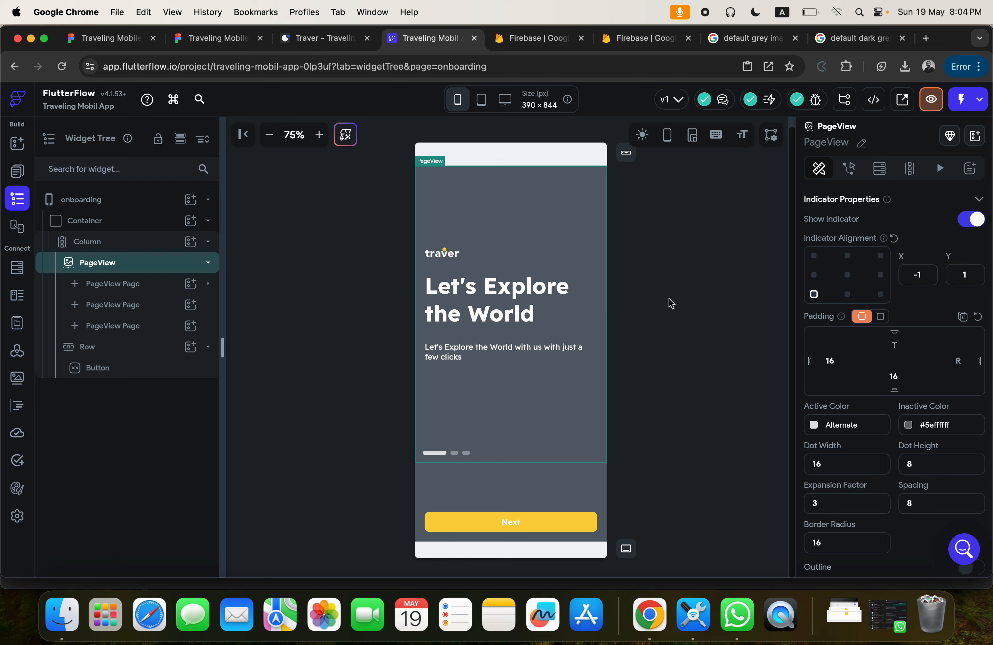
left_click(375, 193)
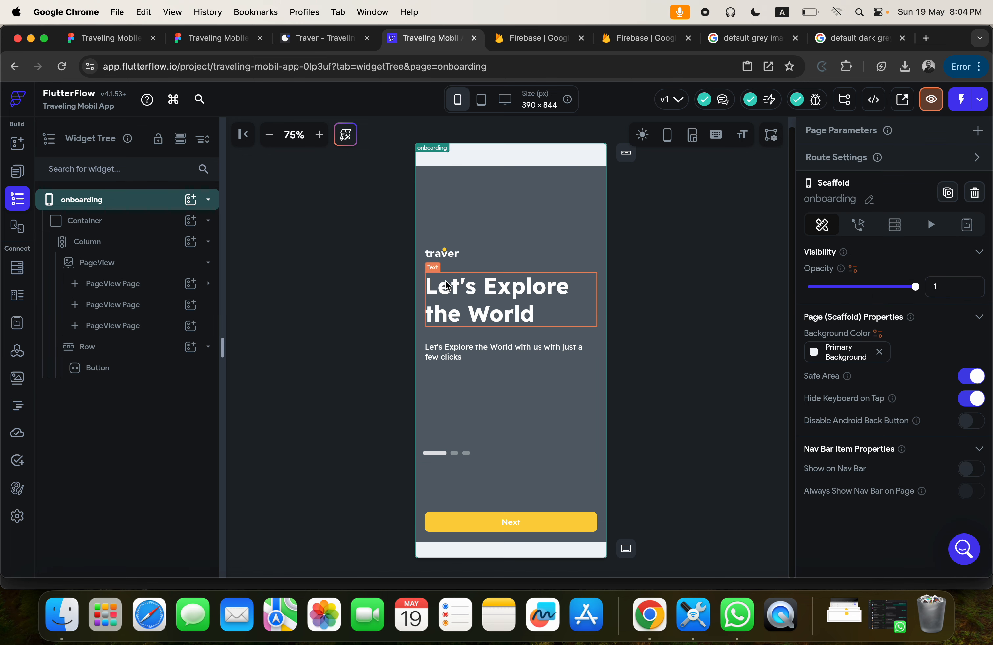
left_click(349, 347)
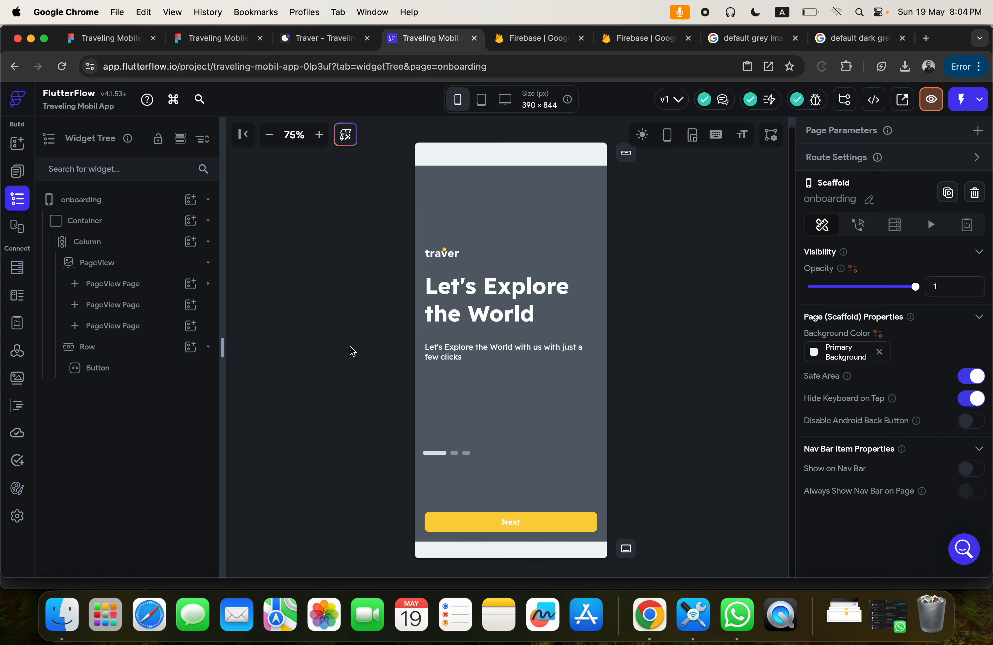
left_click(195, 42)
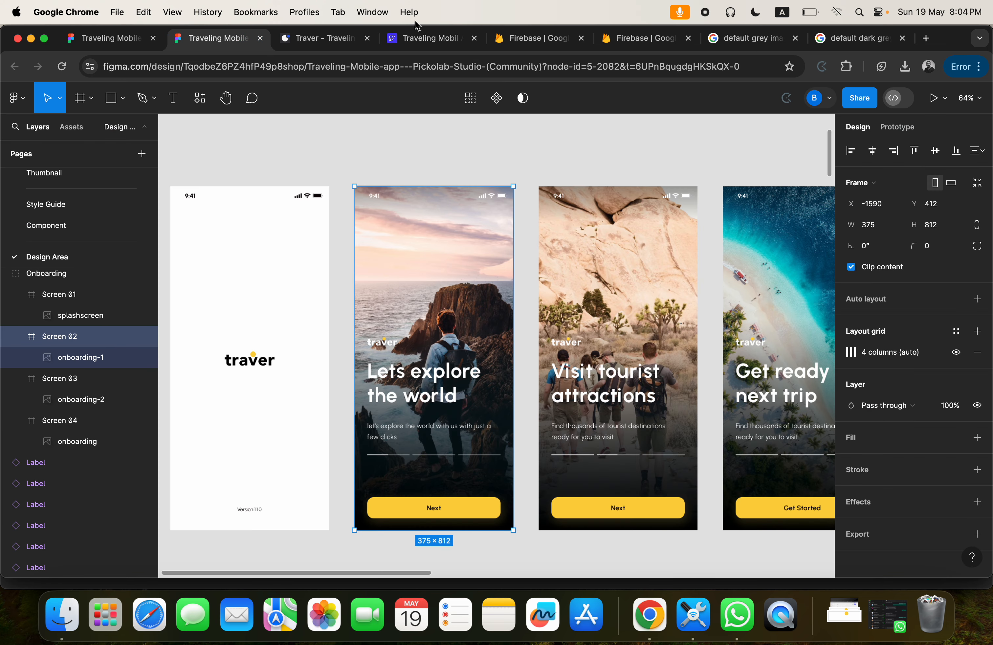
left_click(411, 41)
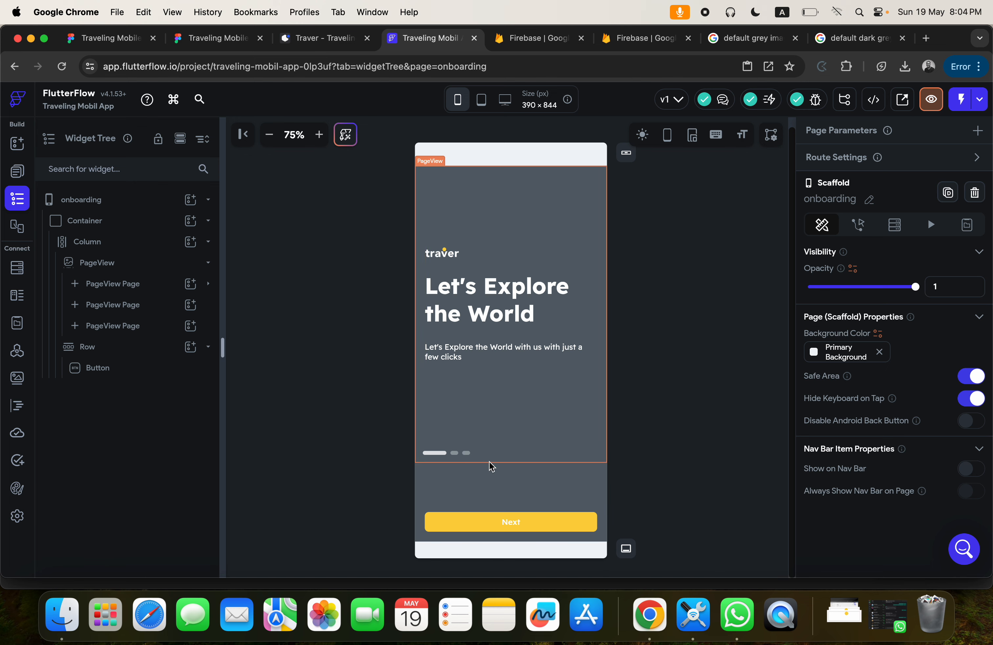
Copy the Column from the first PageView page and paste it into the second and third PageView pages.
left_click(486, 484)
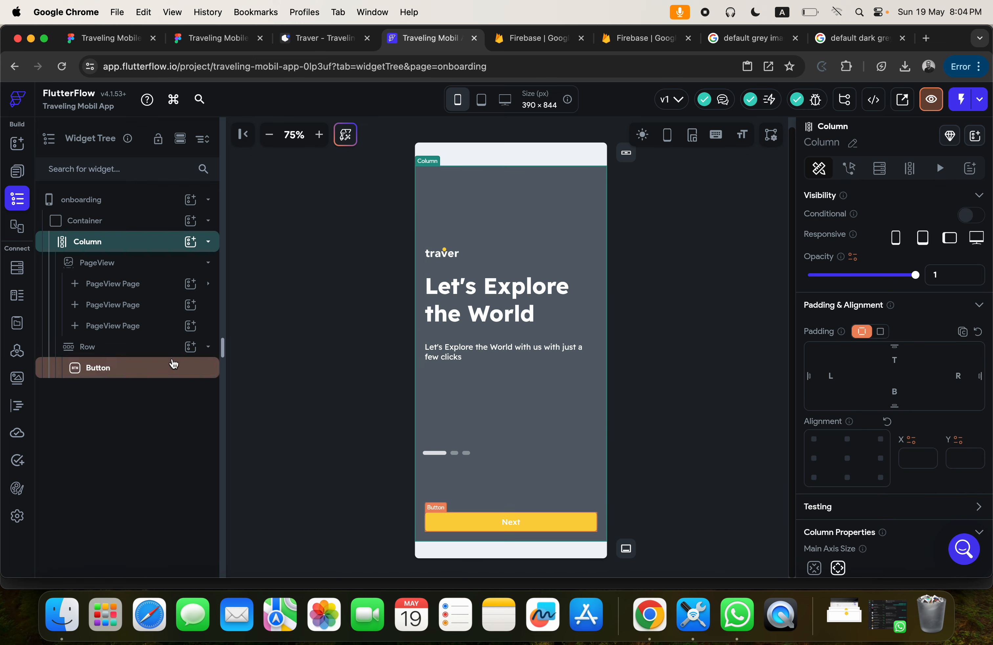
left_click(118, 286)
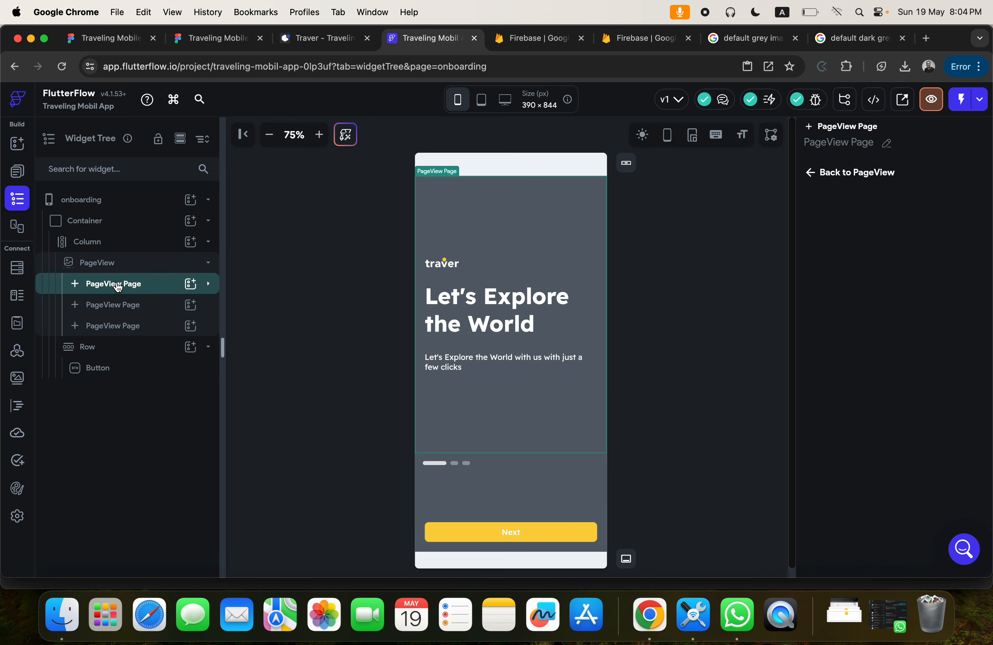
left_click(114, 309)
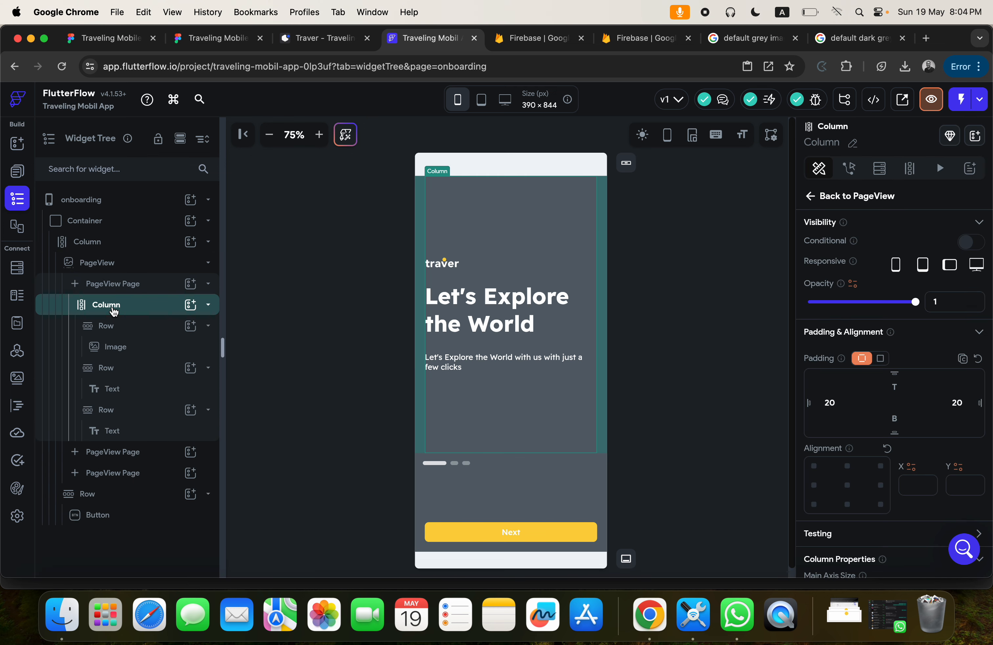
left_click(114, 312)
key("super+c")
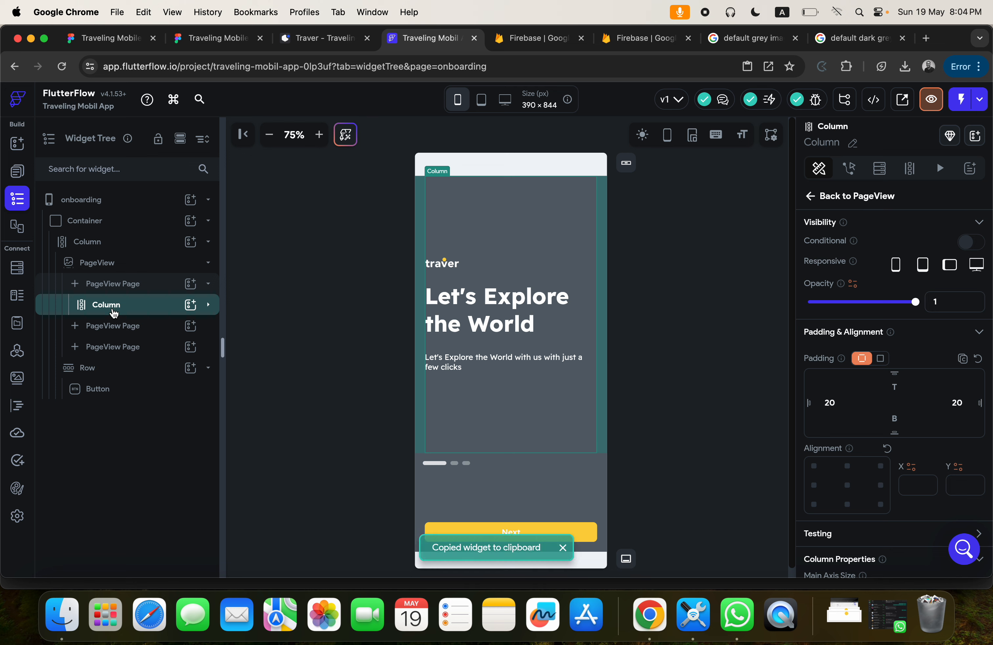
left_click(108, 328)
key("super+v")
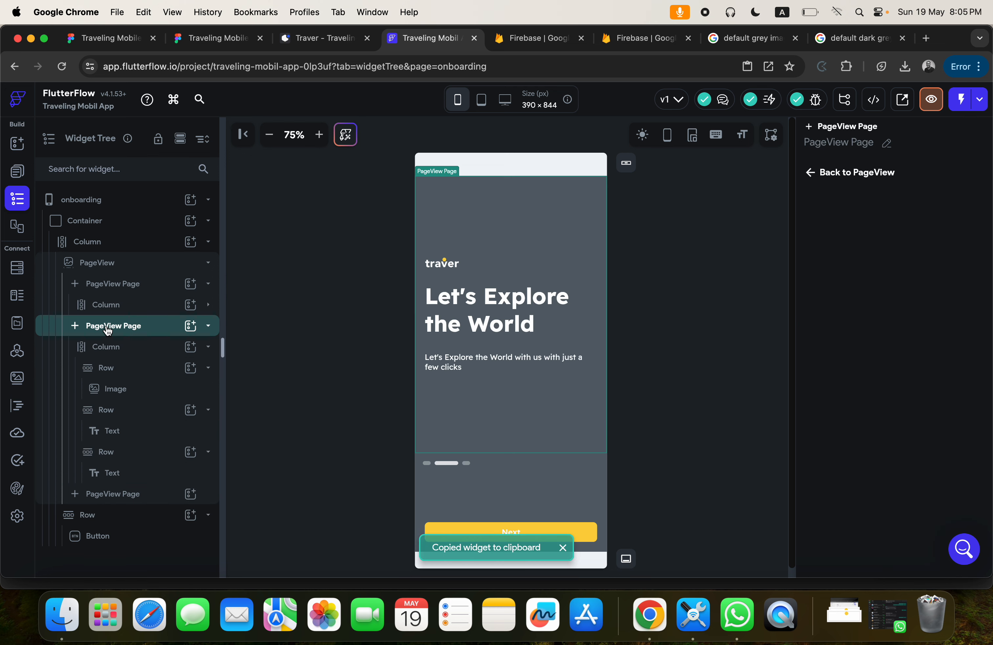
left_click(103, 329)
left_click(104, 351)
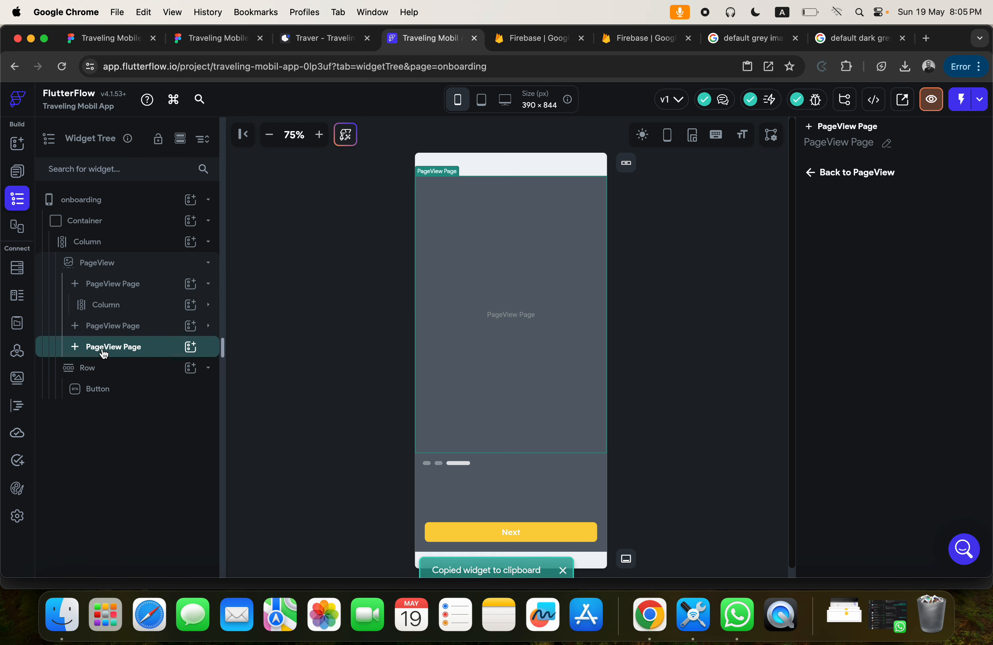
key("super+v")
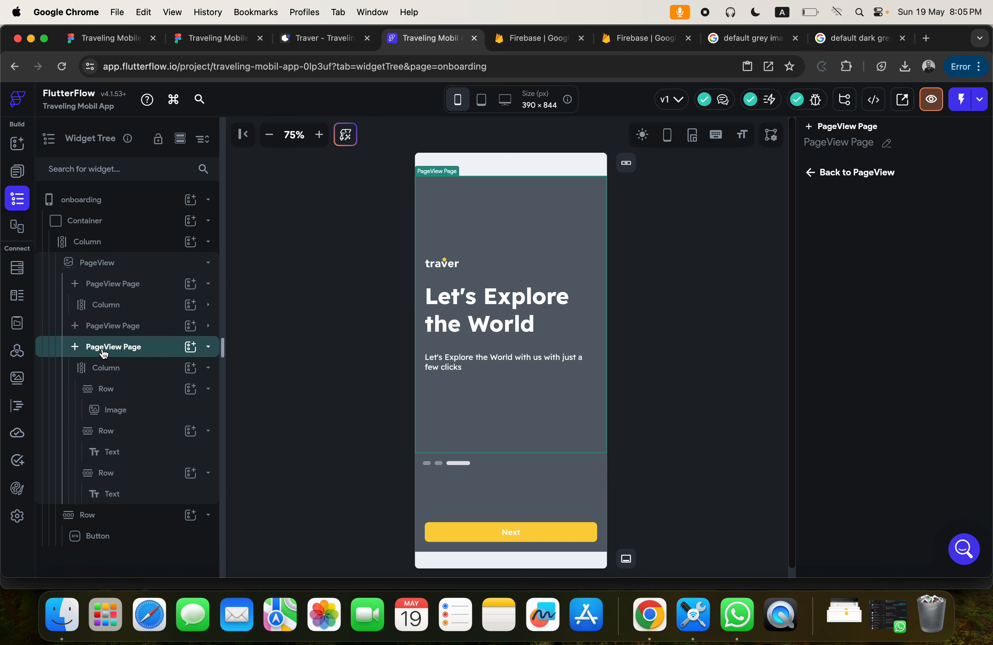
Check the onboarding wording in Figma and change the second PageView page's heading to "Visit tourist attractions".
left_click(218, 38)
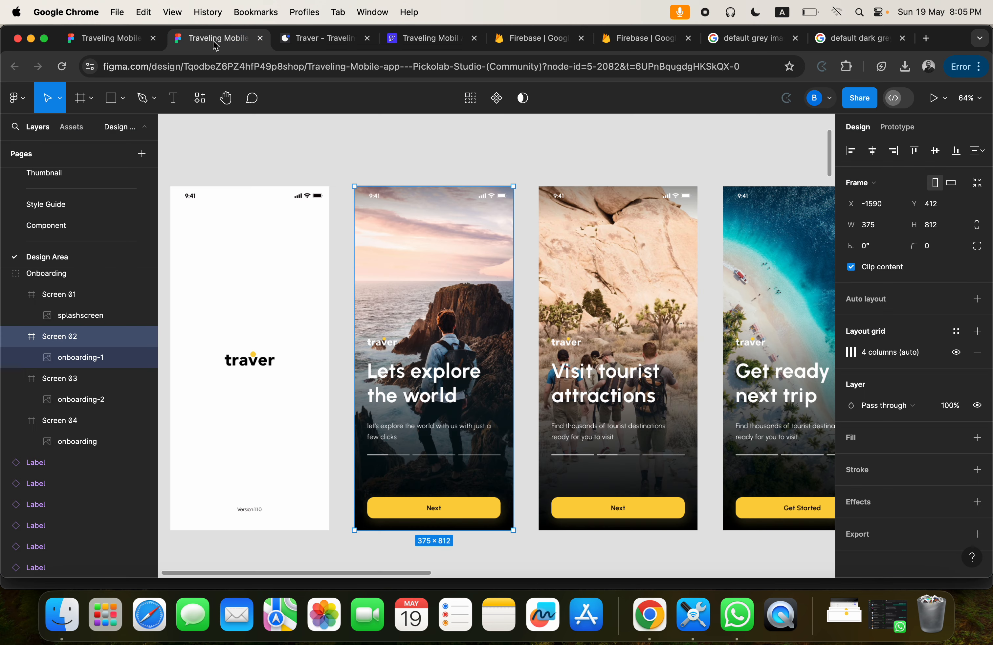
scroll(583, 381, "right", 2)
scroll(583, 381, "down", 1)
scroll(583, 381, "right", 3)
scroll(583, 381, "down", 2)
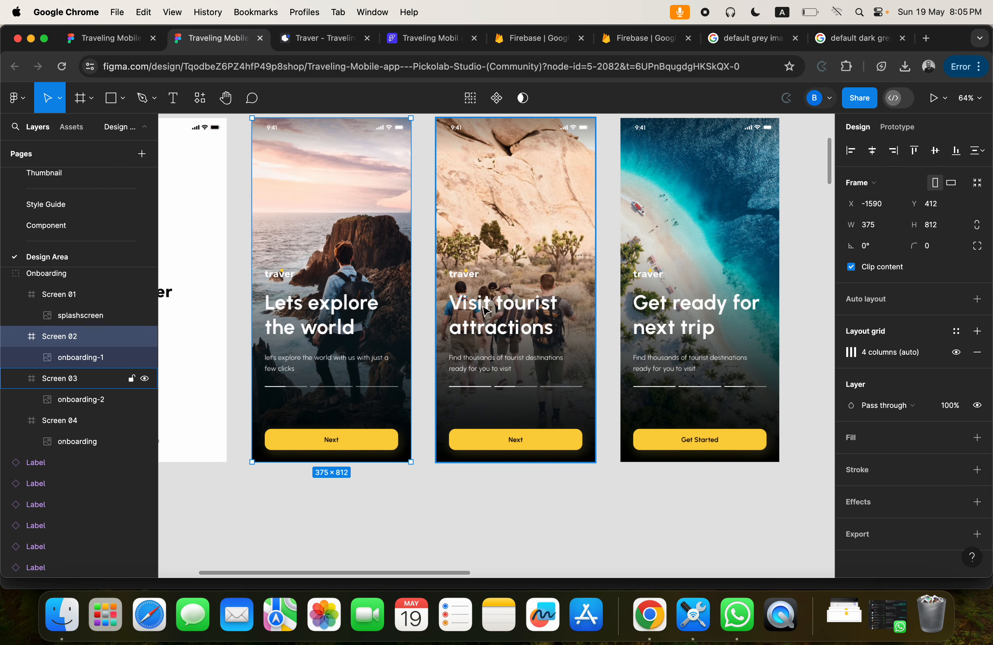
left_click(410, 38)
left_click(109, 331)
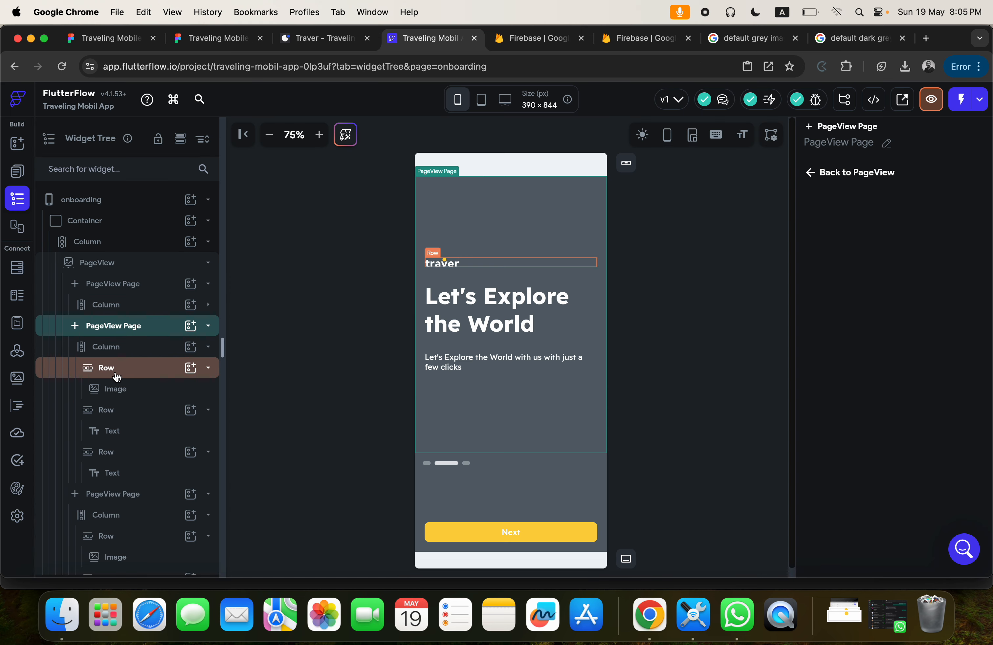
left_click(116, 432)
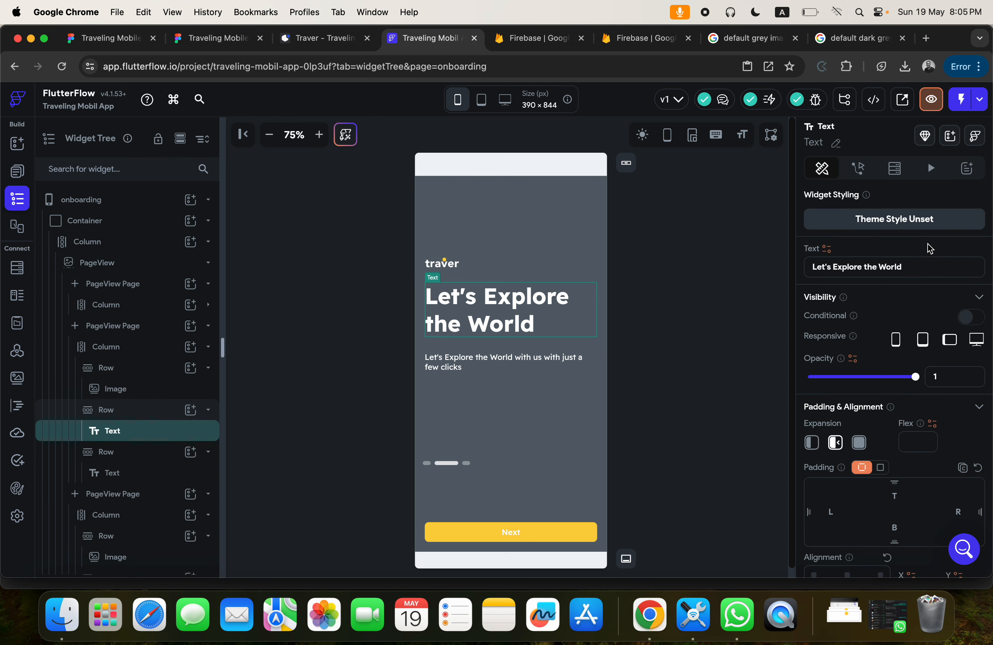
left_click_drag(902, 264, 786, 266)
type("Visit")
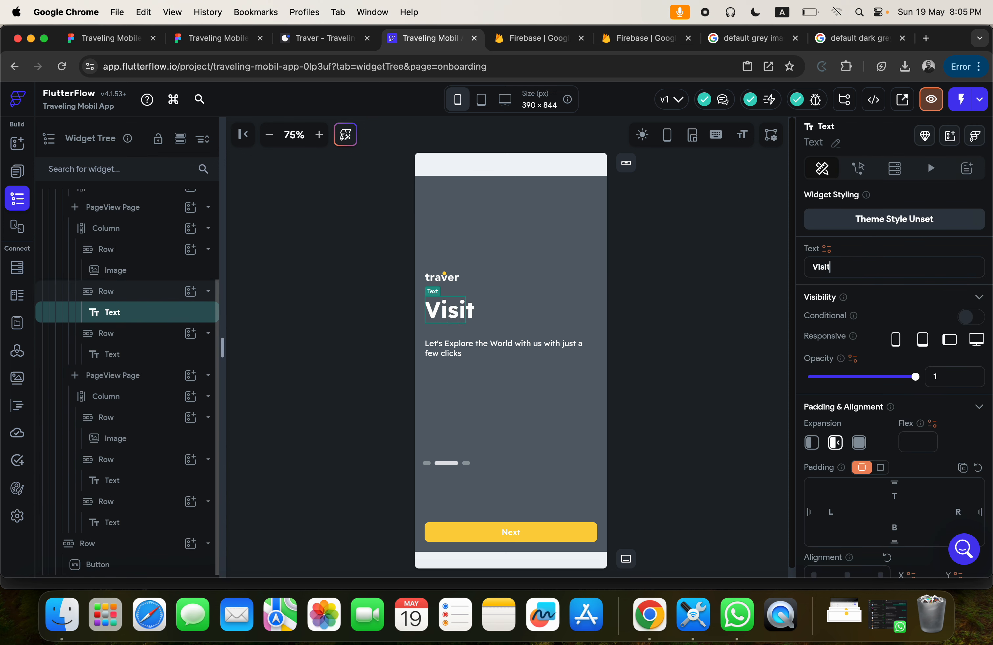
type(" tourist")
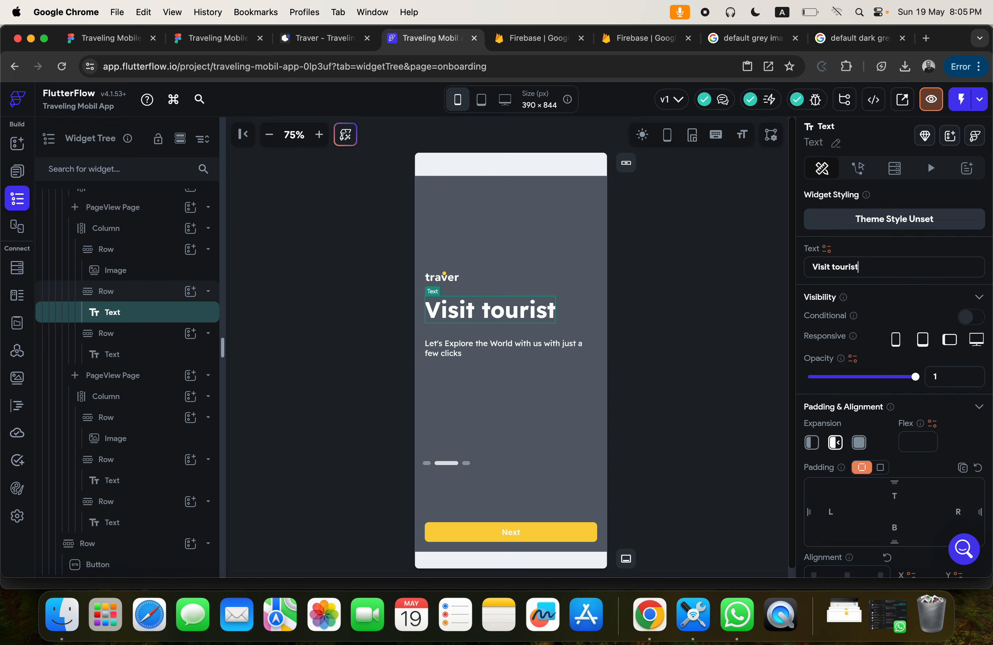
type(" attractions")
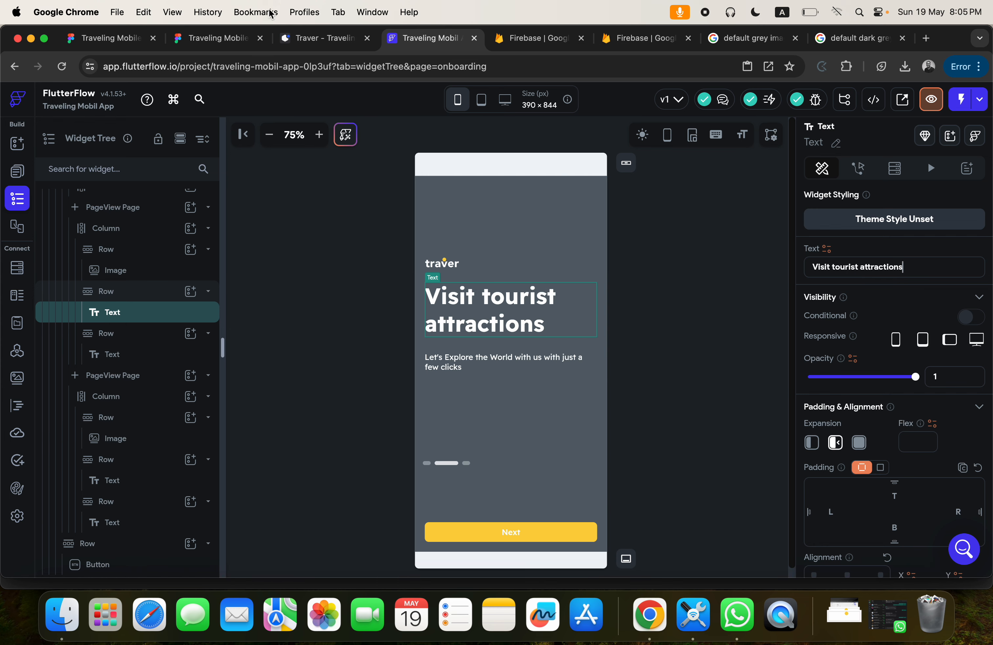
Set the second PageView page's description, based on the Figma screen, to "Find thousands of tourist destination ready for your visit".
left_click(203, 38)
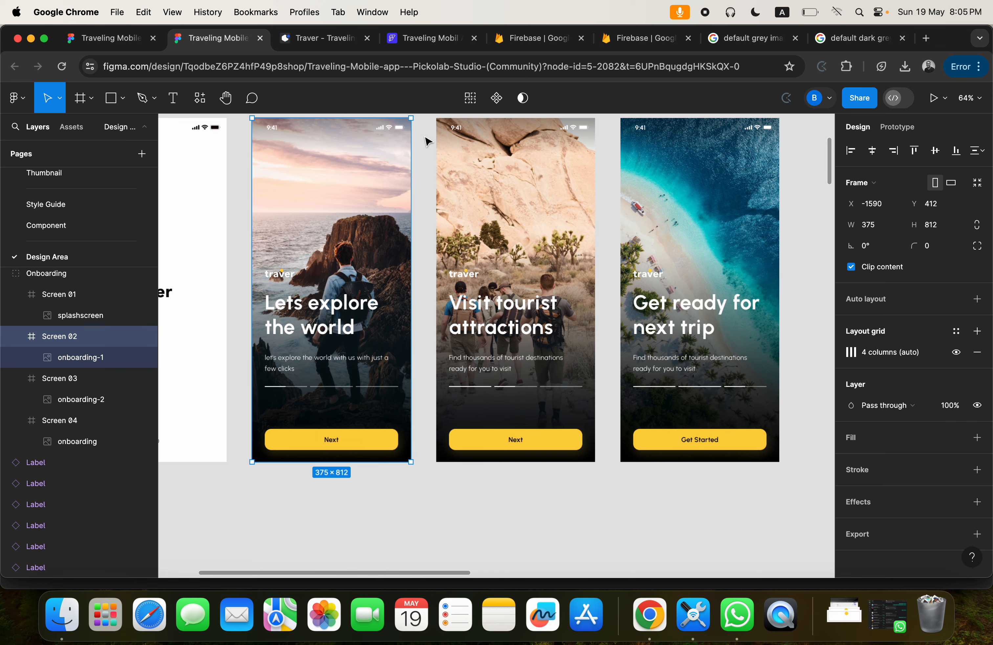
left_click(415, 38)
left_click(480, 365)
left_click(848, 267)
key("super+a")
type("G")
key("BackSpace")
type("Find thous")
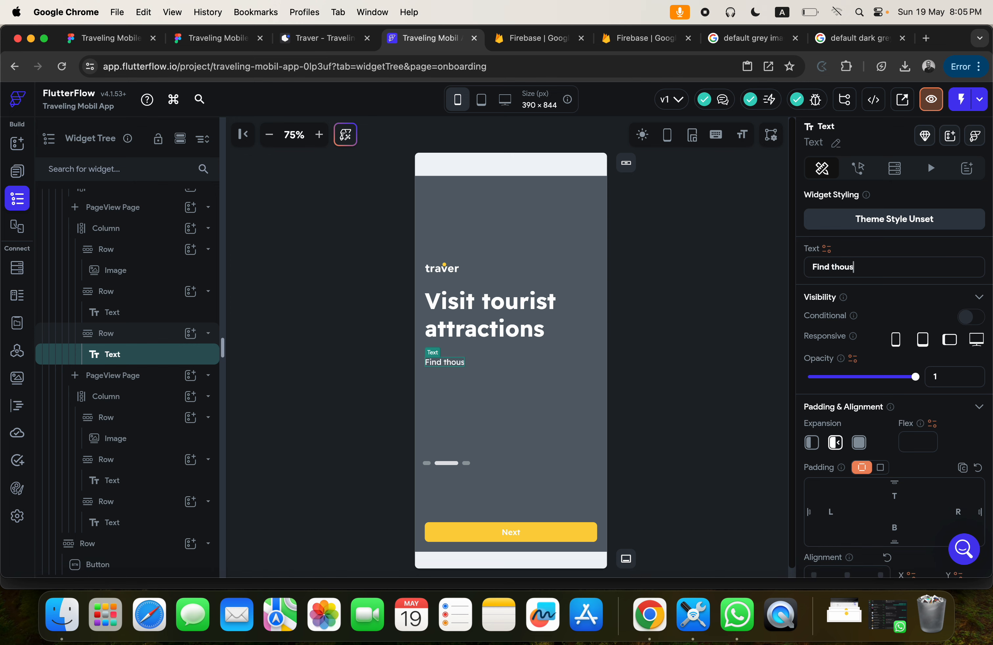
type("ands of tourist destina")
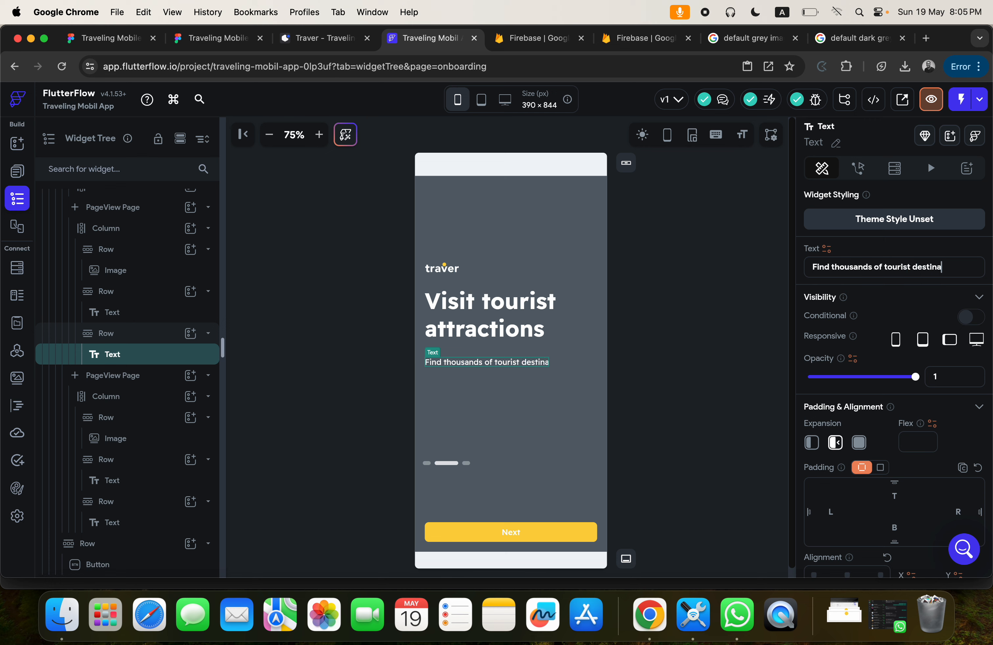
type("tion ready for your visit")
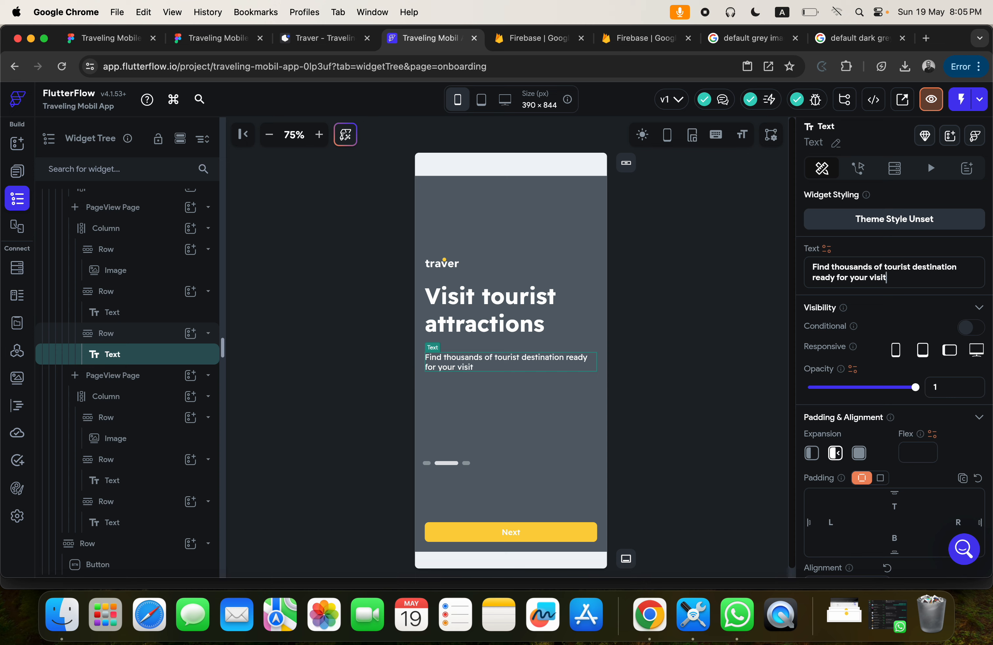
Check the last onboarding screen in Figma and set the third PageView page's heading to "Get read for next trip".
left_click(203, 41)
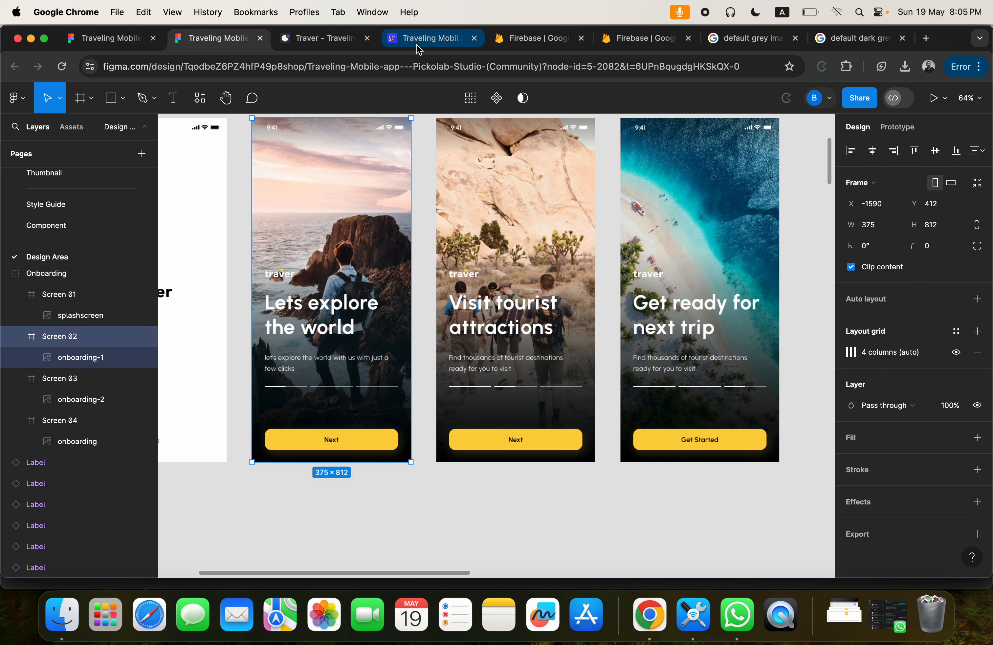
left_click(406, 42)
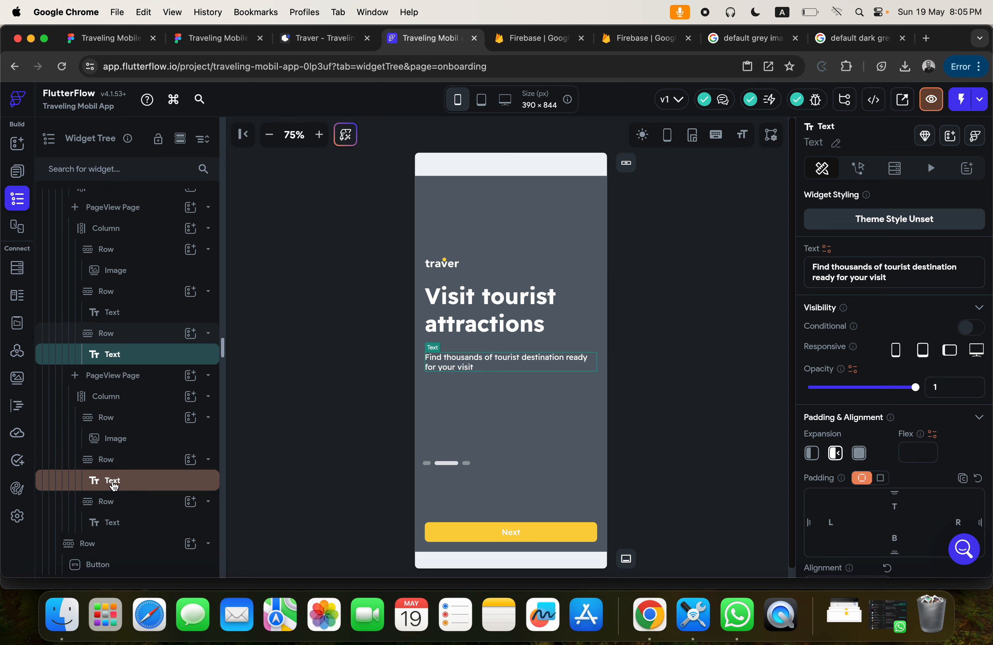
left_click(114, 485)
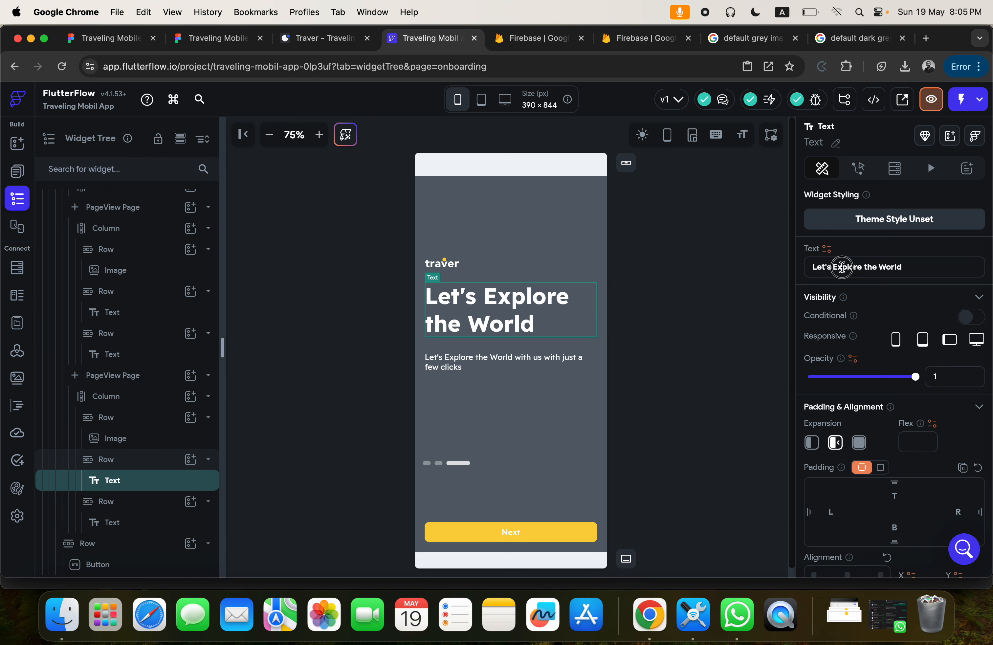
triple_click(842, 266)
type("Get read for ")
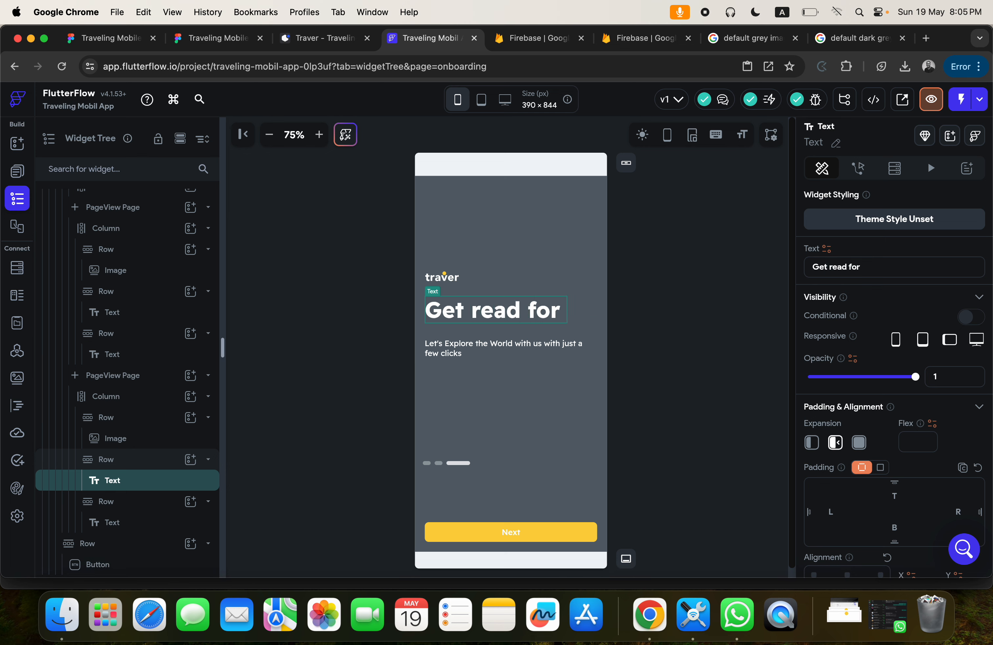
type("next trip")
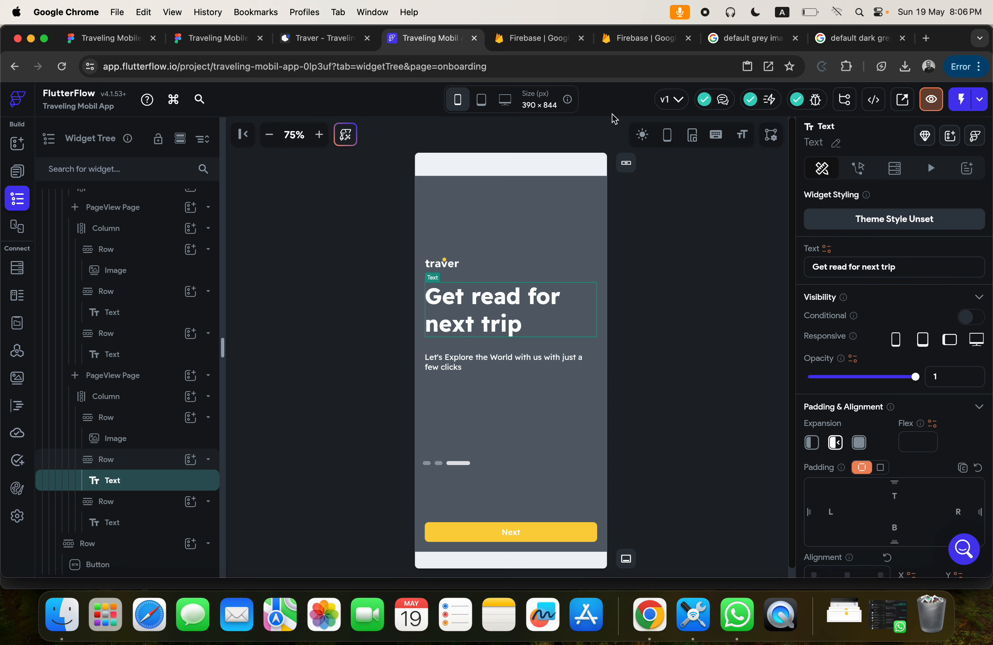
Check the last onboarding screen in Figma, and copy the second PageView page's description text into the third page's description in FlutterFlow.
left_click(210, 39)
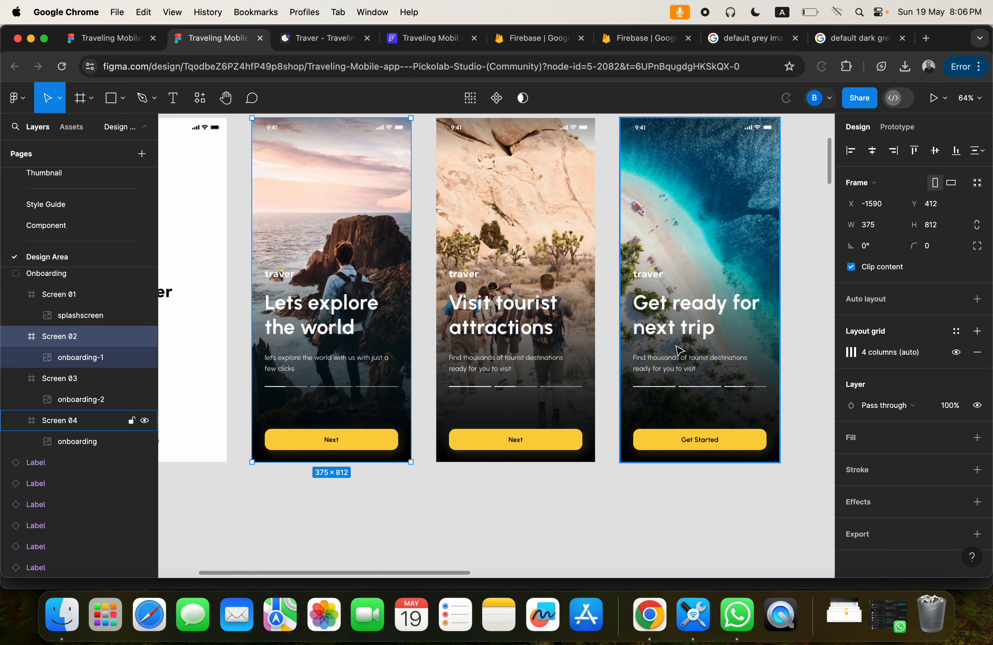
left_click(430, 38)
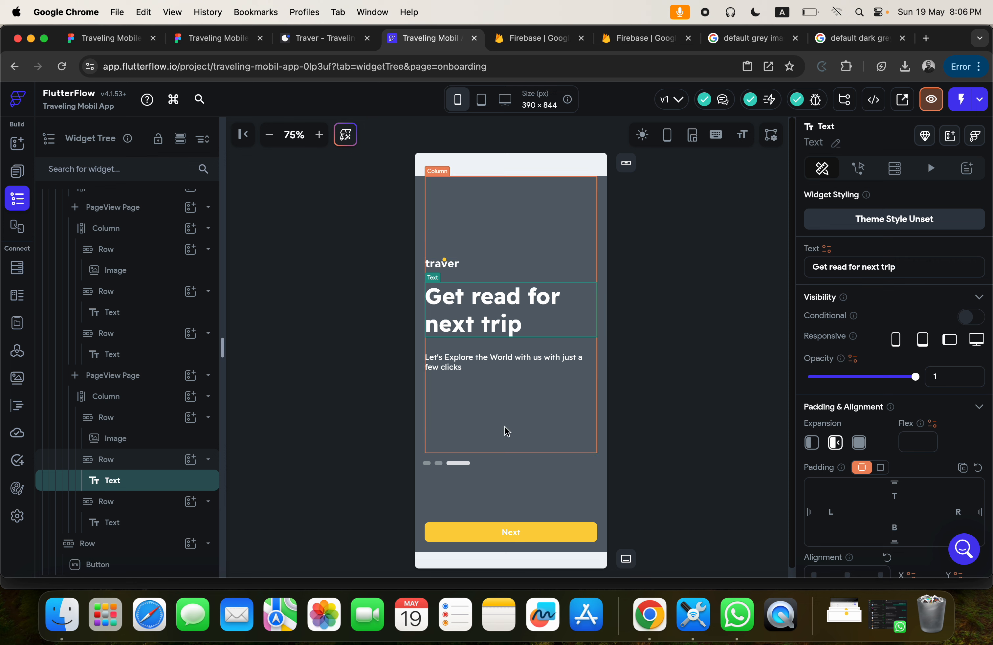
left_click(120, 355)
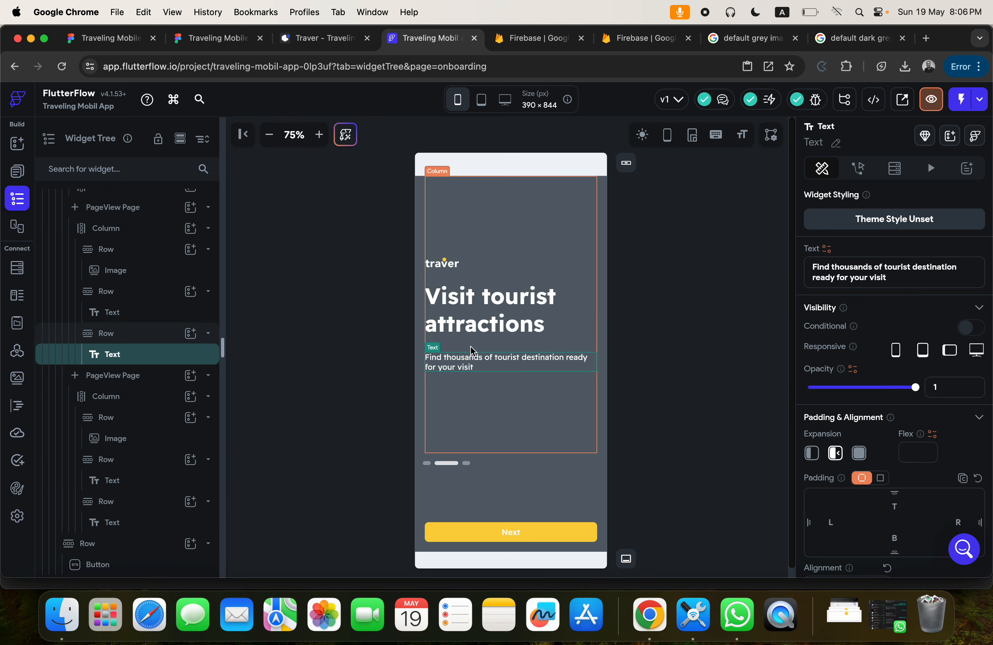
left_click_drag(910, 276, 812, 263)
key("super+a")
key("super+c")
left_click(123, 522)
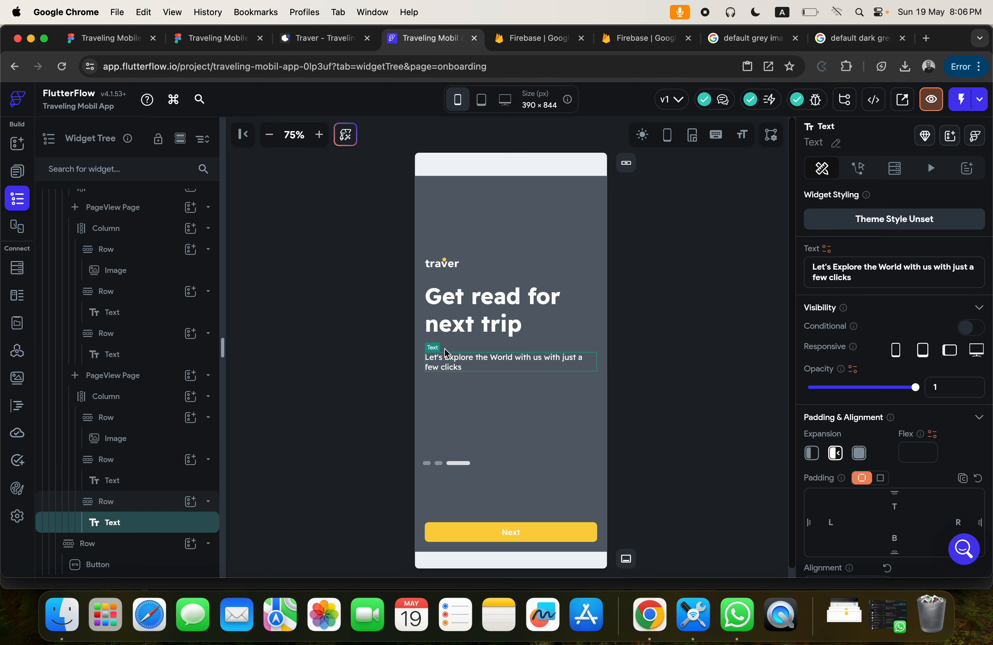
left_click(838, 273)
key("super+a")
key("super+v")
left_click(724, 290)
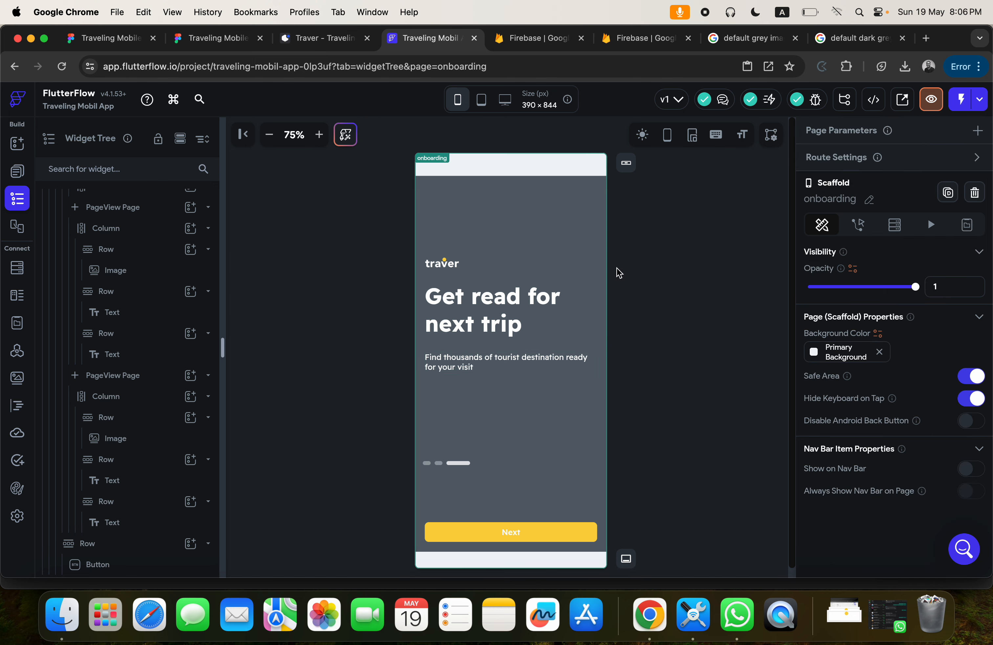
left_click(605, 194)
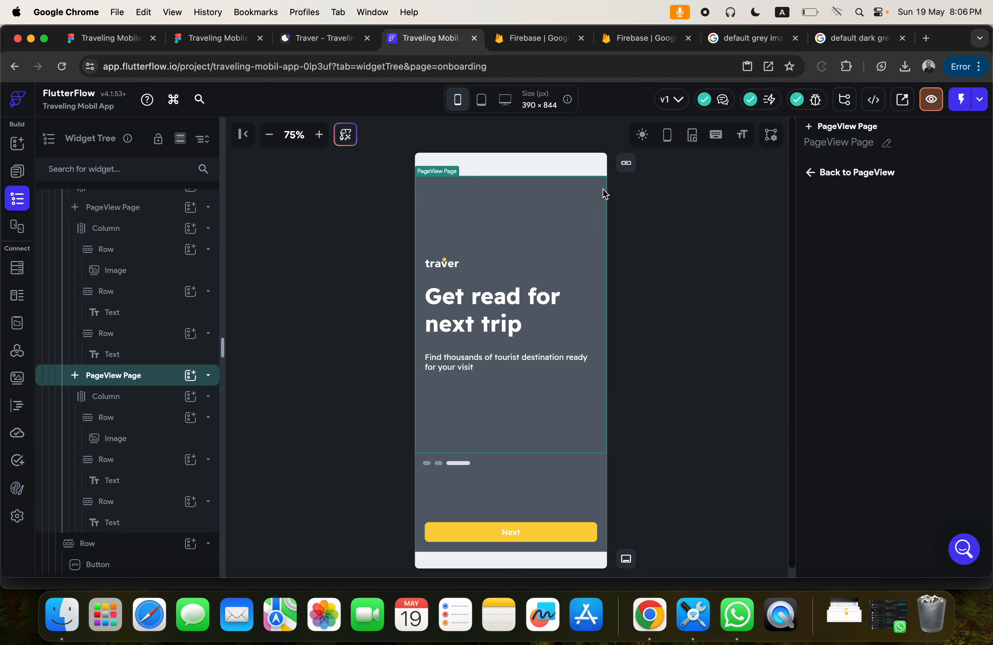
Open unsplash.com in a new browser tab.
left_click(925, 38)
left_click(647, 69)
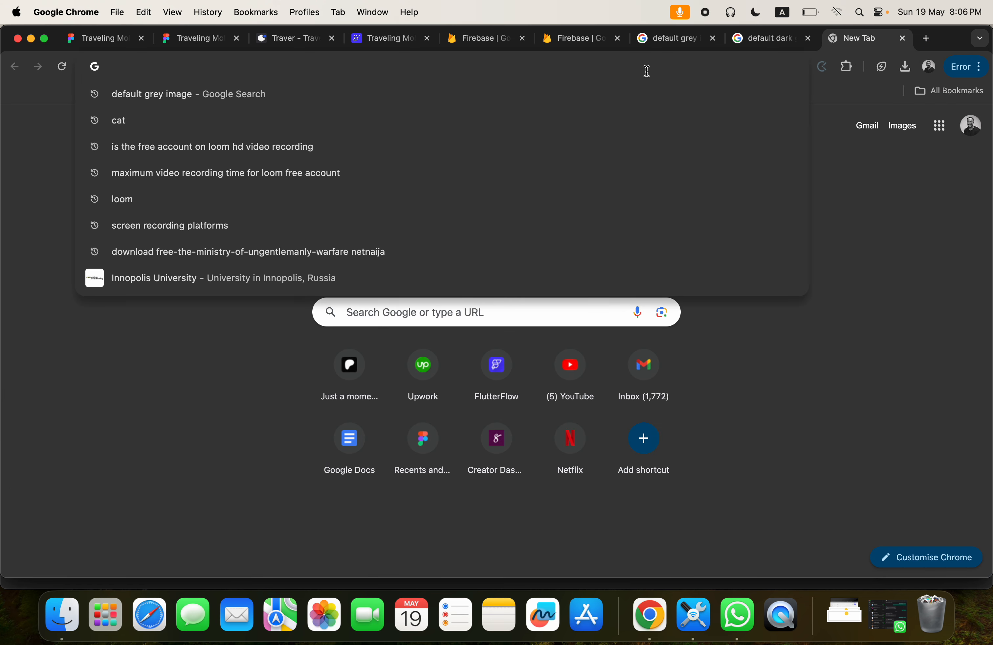
type("unsopla")
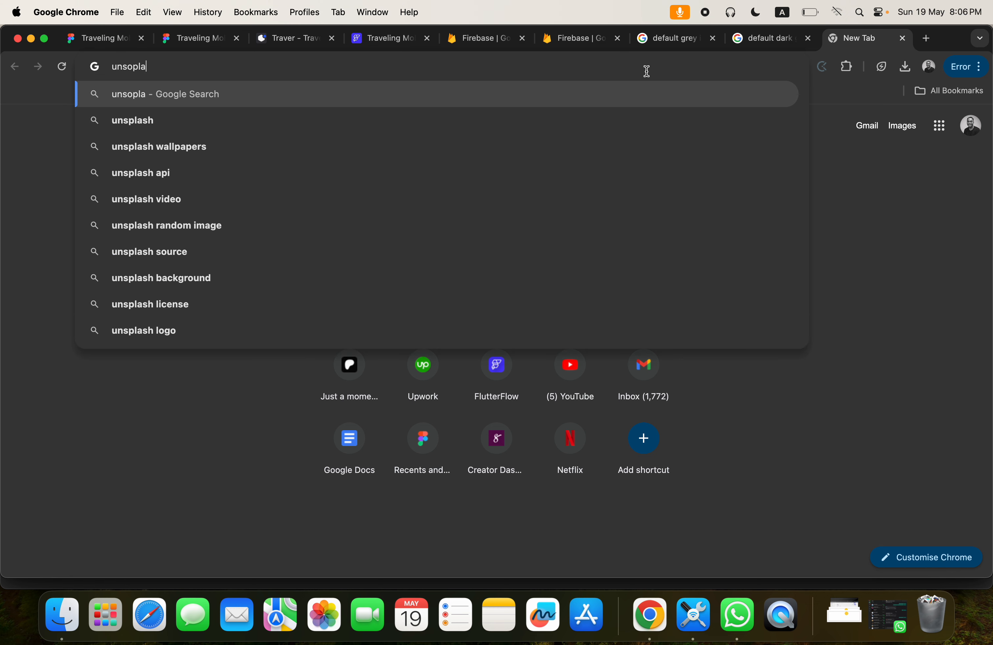
key("BackSpace")
key("BackSpace")
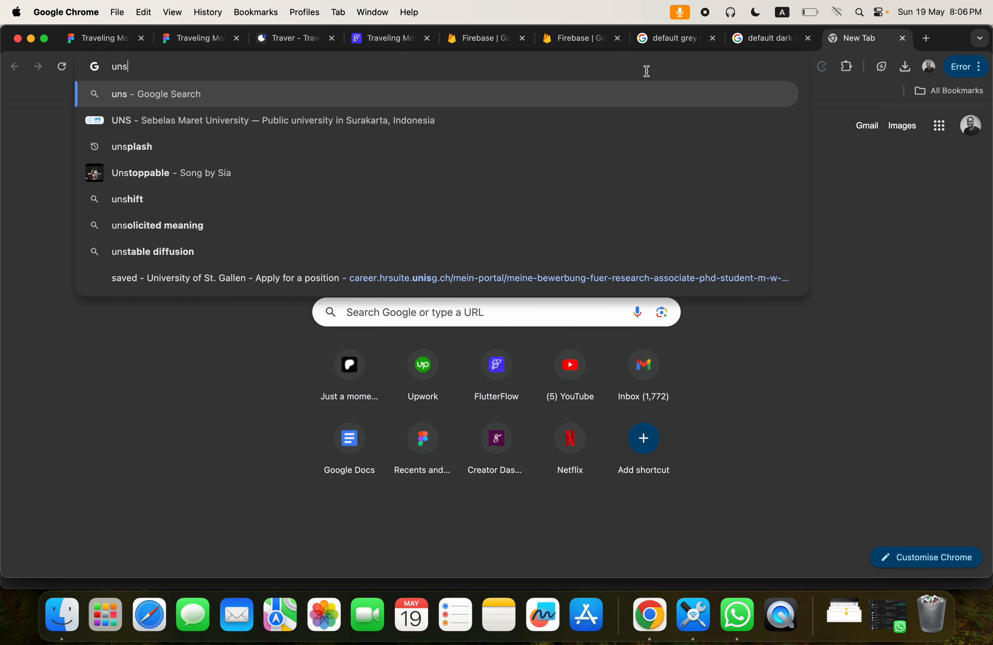
type("pq")
key("BackSpace")
type("lash")
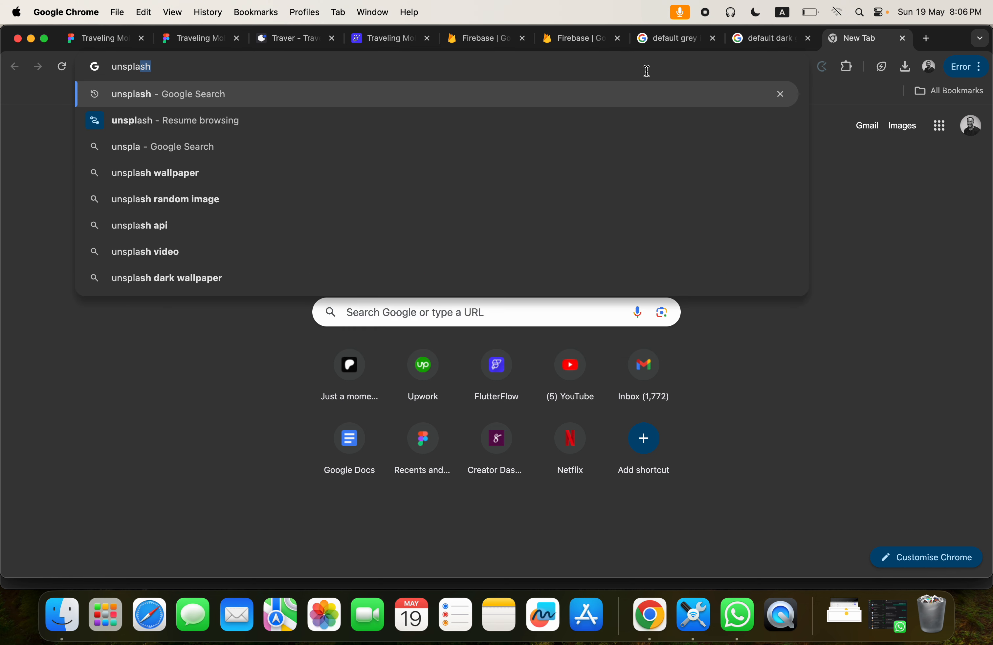
type(".com")
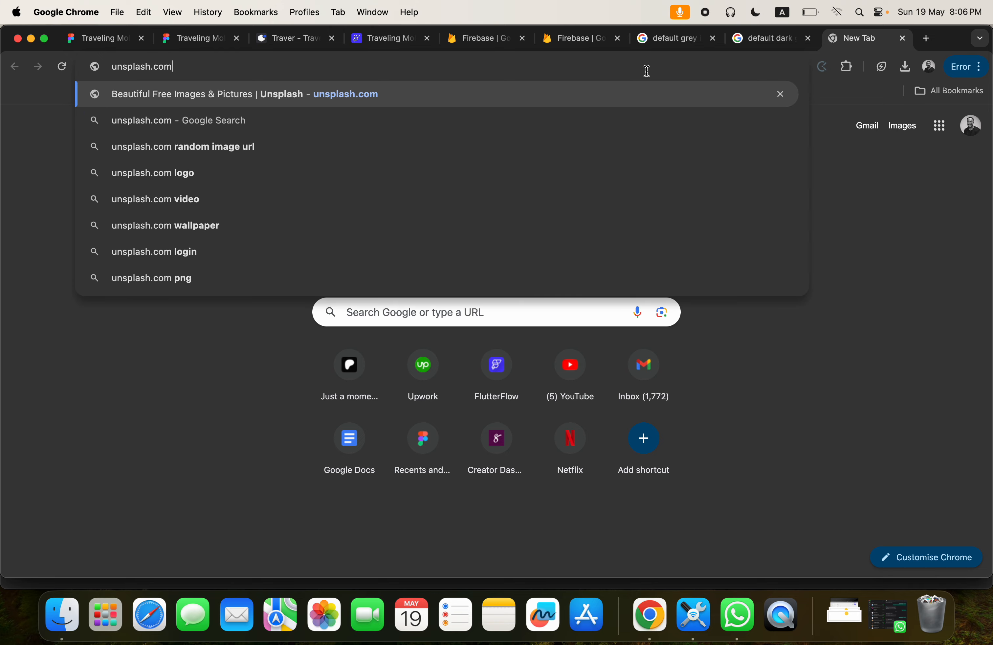
key("Return")
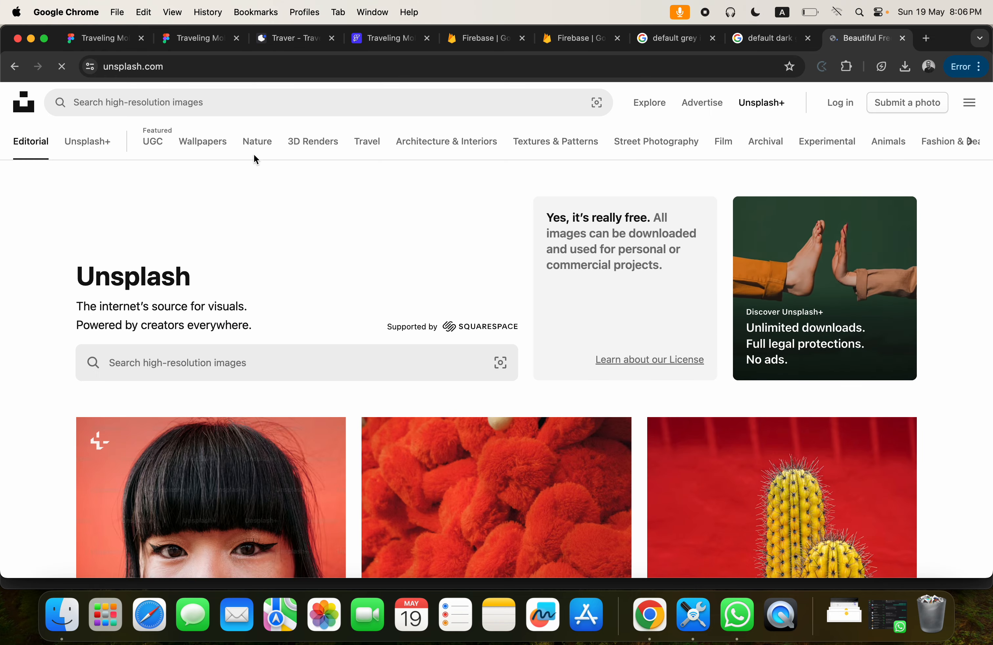
Search Unsplash for "traveler" and download the photo of the man in a grey hoodie standing above a river.
left_click(202, 103)
type("traveler")
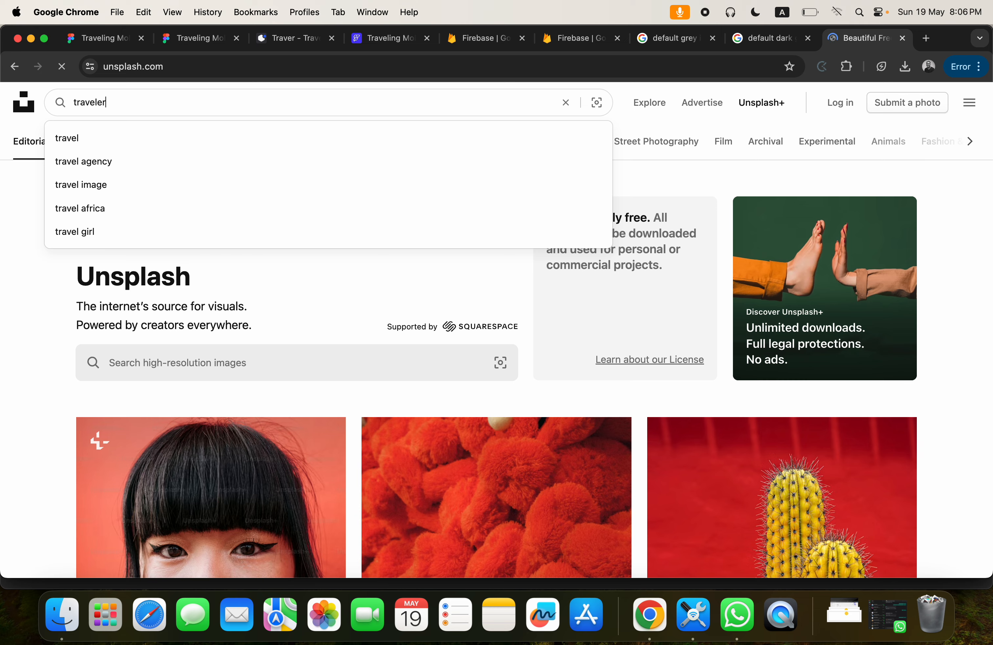
key("Return")
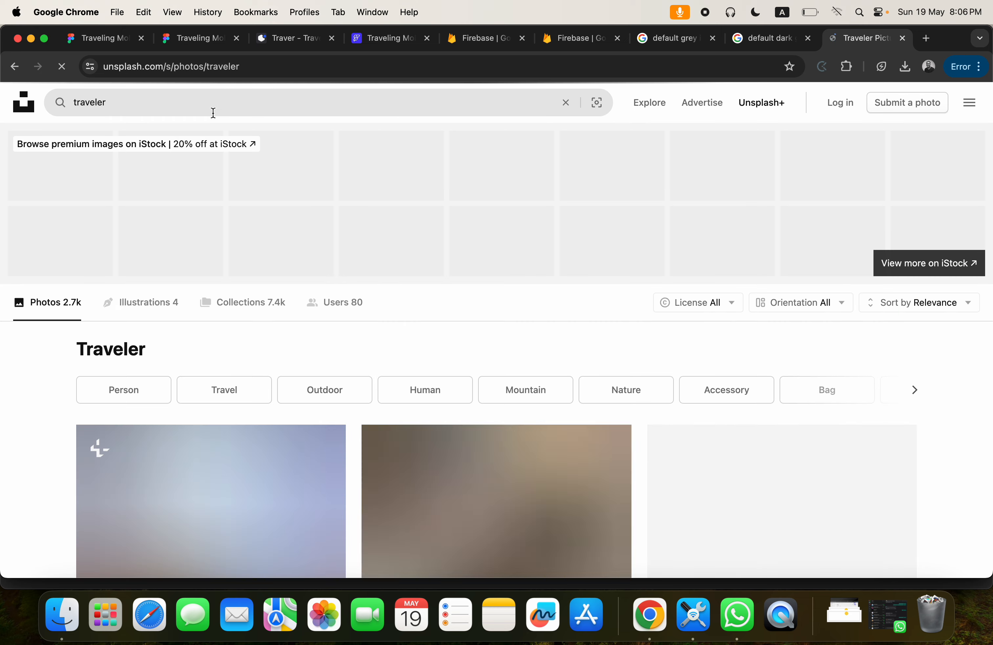
scroll(386, 297, "down", 10)
scroll(385, 297, "down", 15)
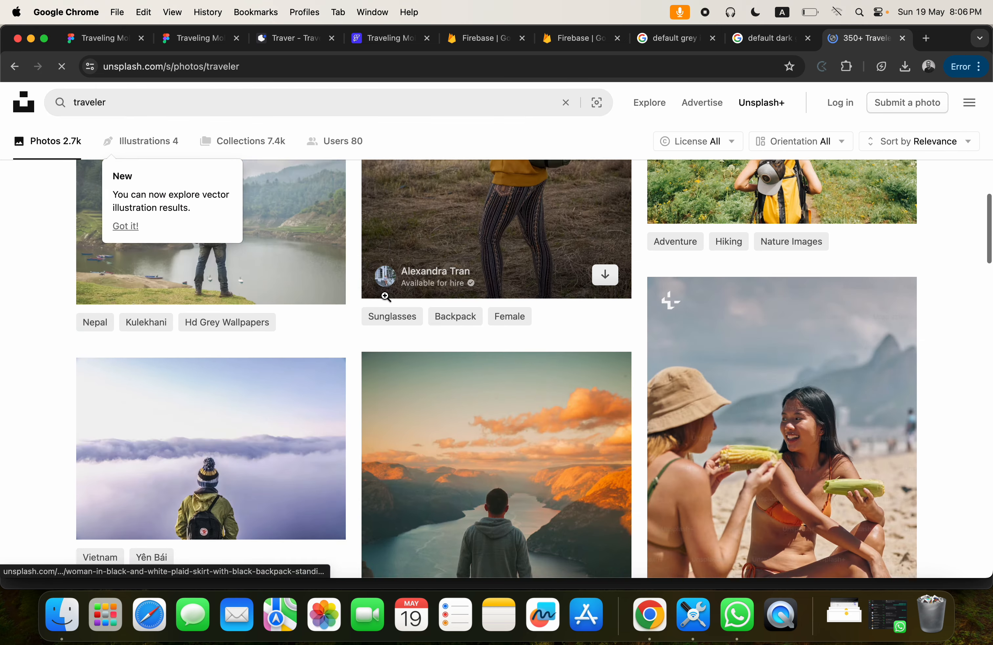
scroll(386, 296, "up", 3)
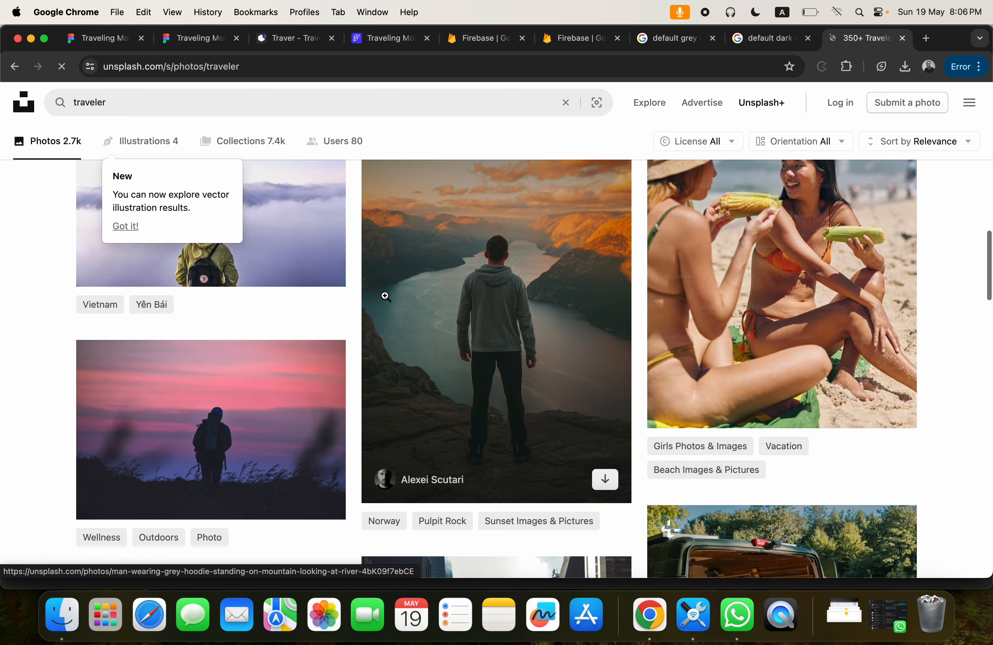
scroll(386, 296, "down", 15)
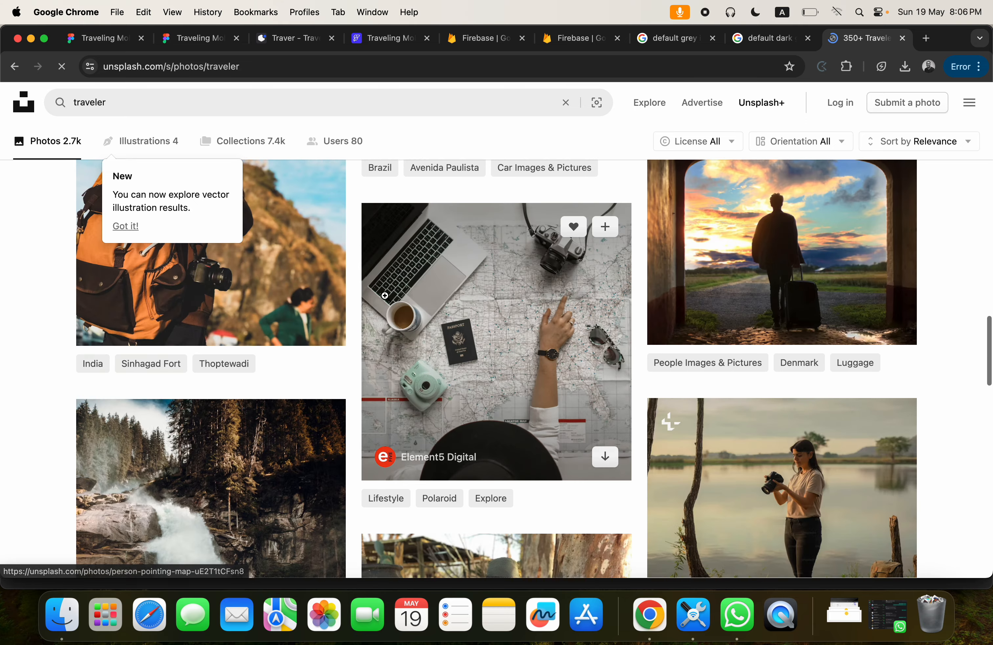
scroll(385, 298, "up", 10)
scroll(384, 296, "up", 6)
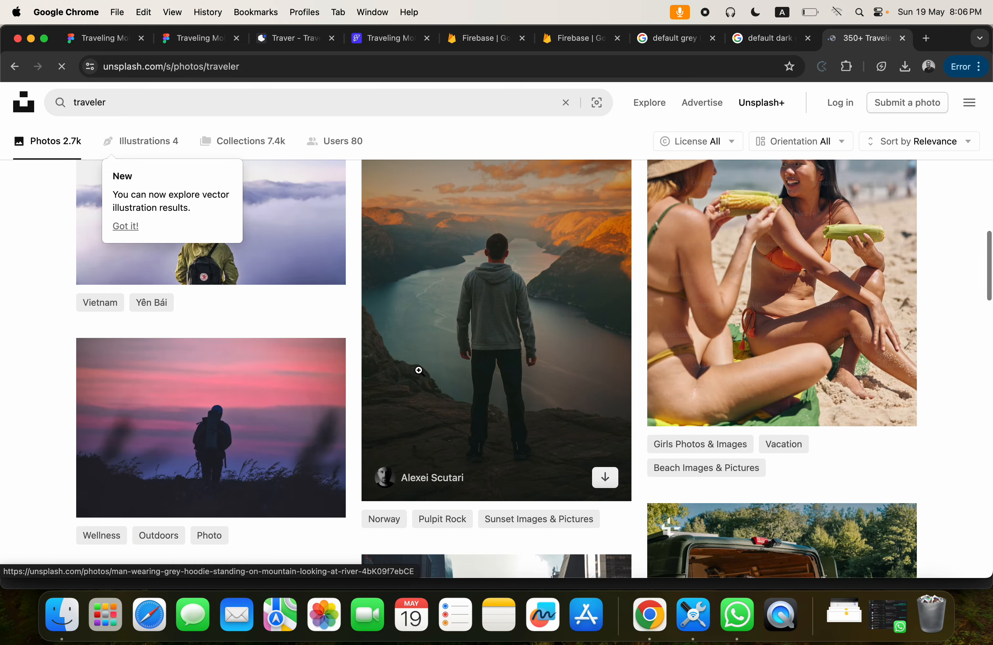
left_click(603, 478)
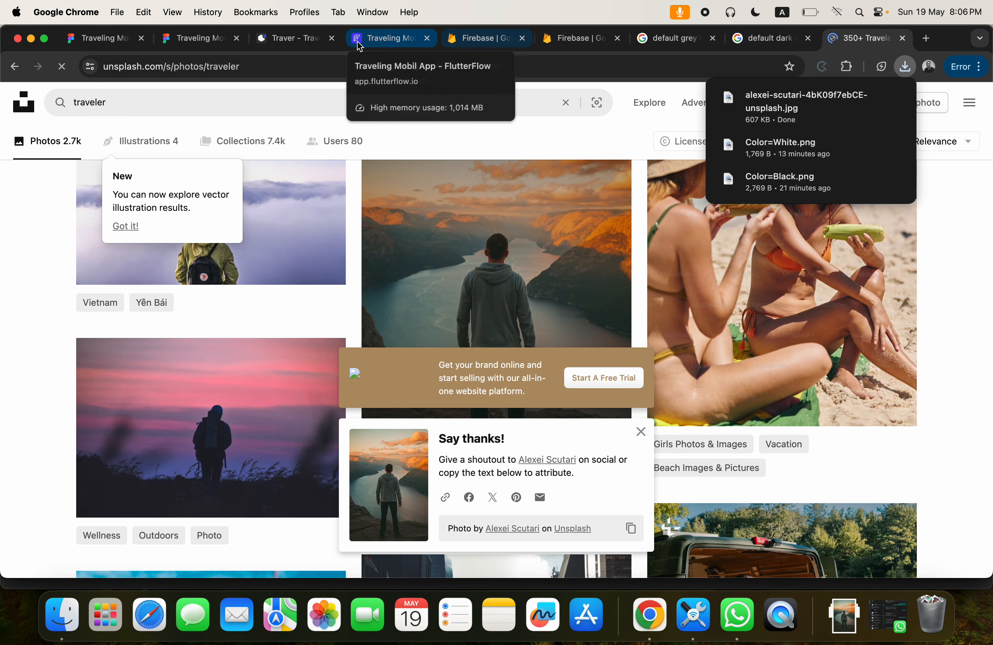
Switch to FlutterFlow, add a background image to the onboarding page's root Container, and try the Asset image type.
left_click(368, 38)
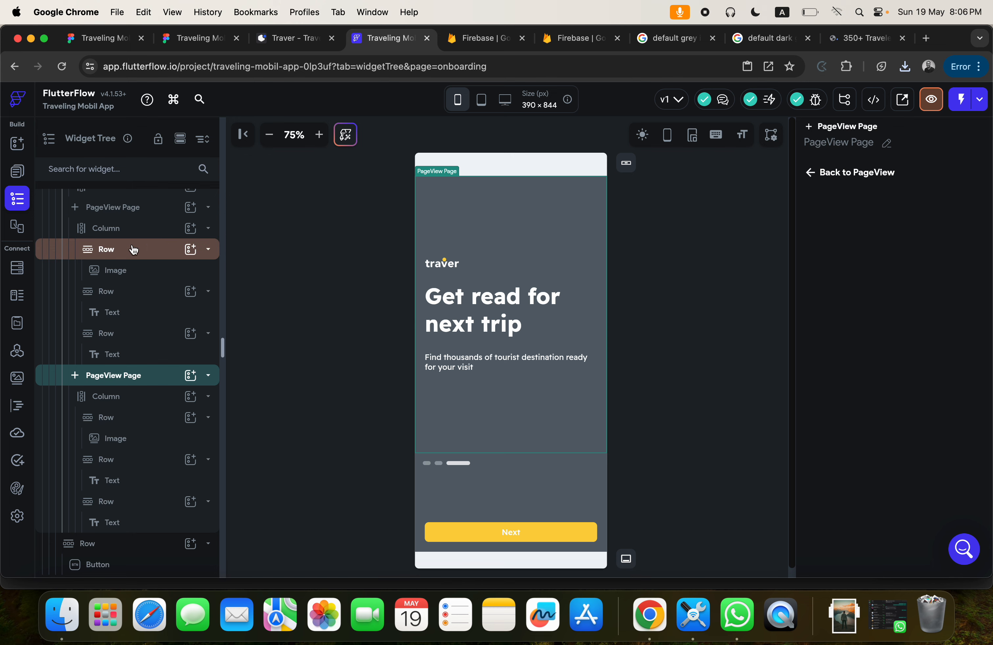
scroll(133, 247, "up", 3)
left_click(96, 228)
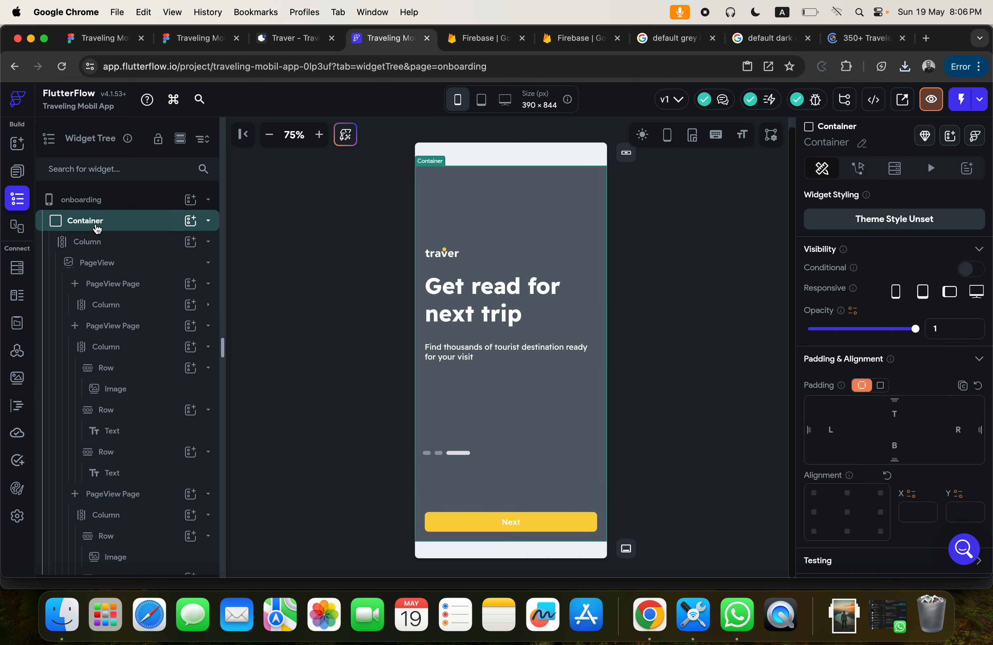
scroll(920, 427, "down", 5)
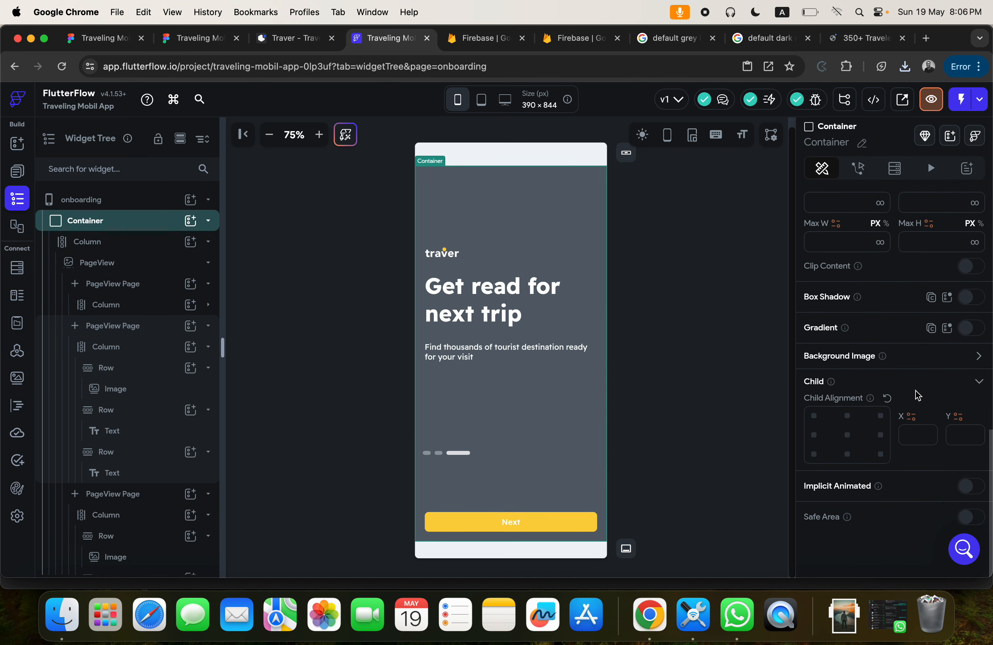
left_click(978, 356)
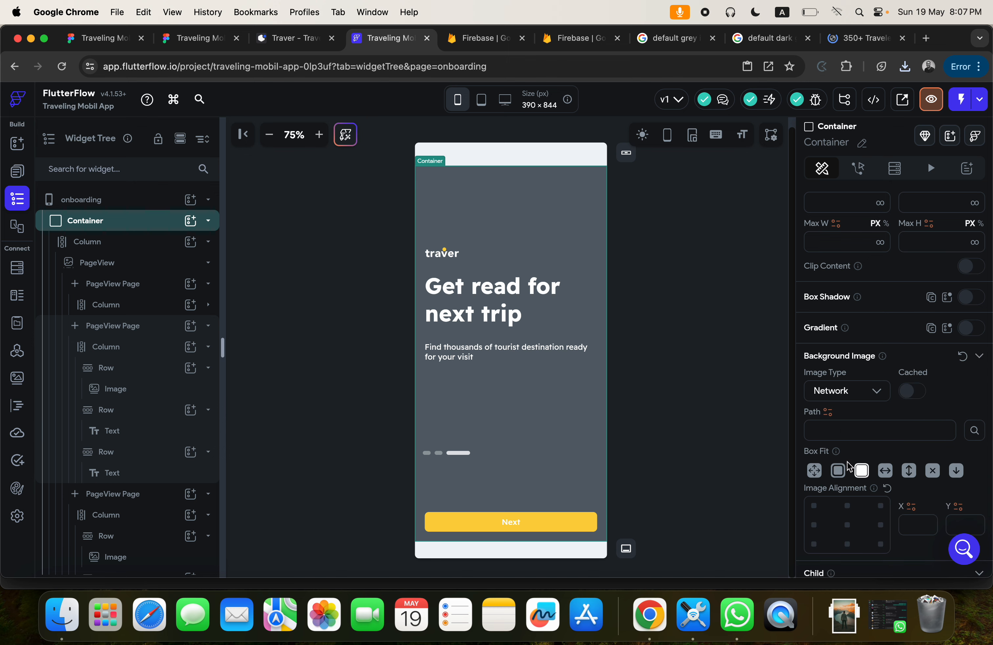
left_click(852, 396)
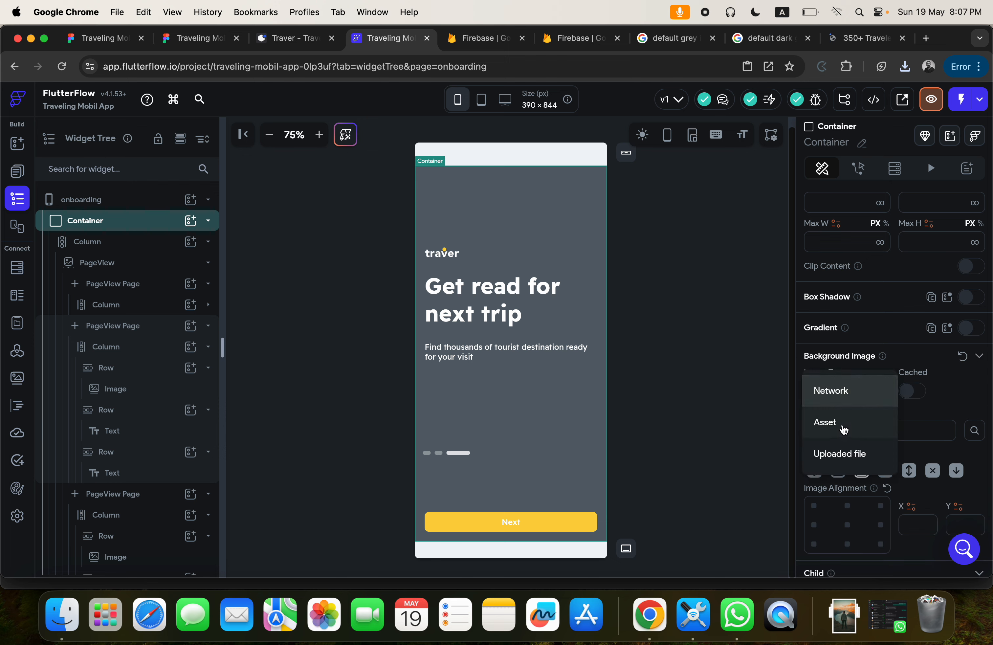
left_click(844, 429)
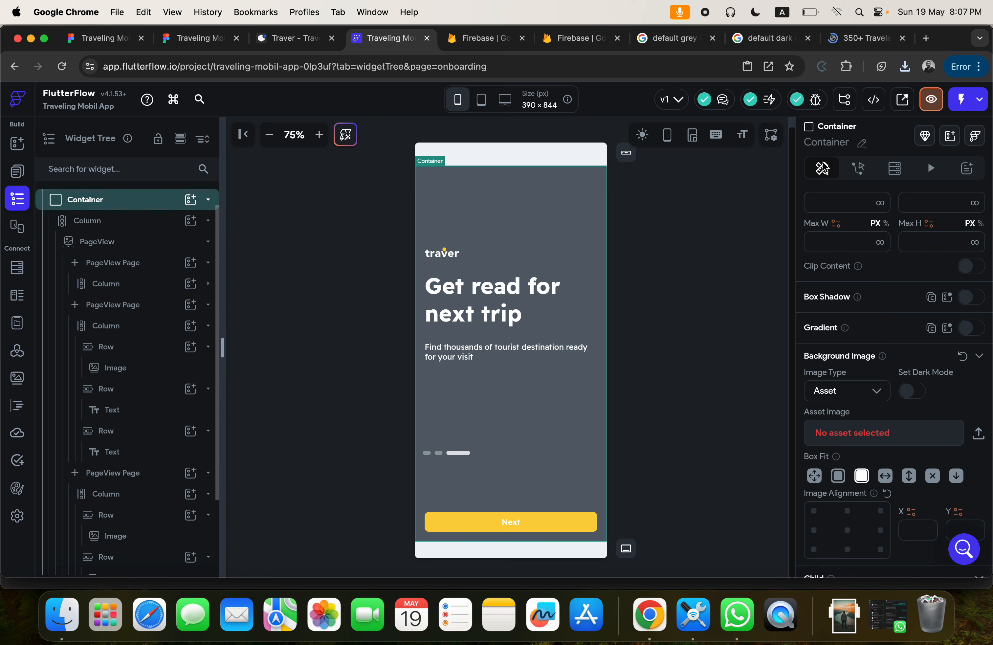
Copy the grey-hoodie photo's image address from Unsplash and use it as the path of the Container's Network background image.
left_click(848, 38)
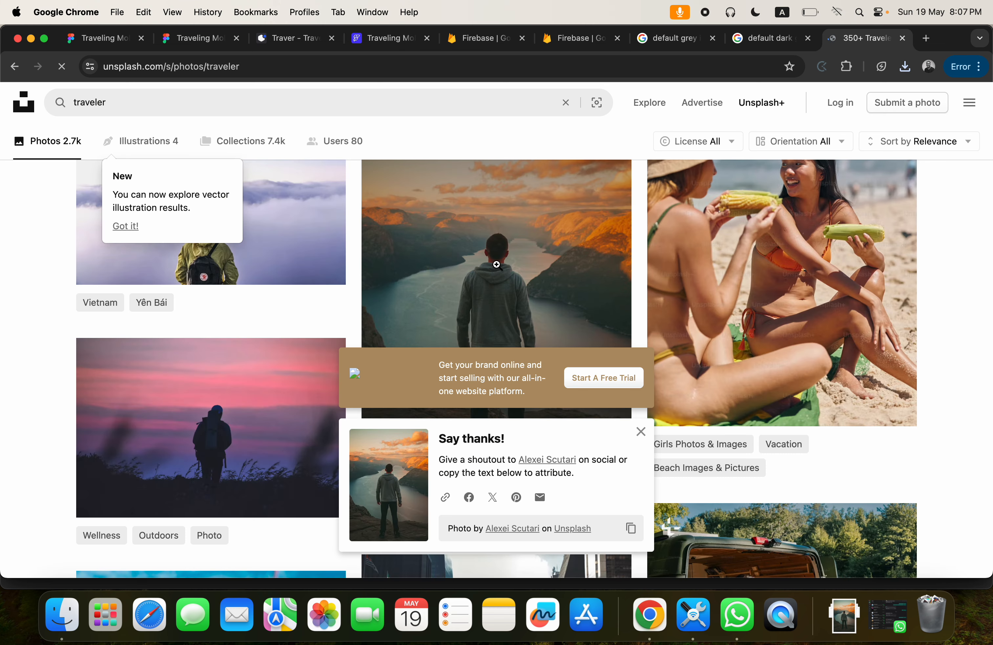
right_click(496, 265)
left_click(540, 424)
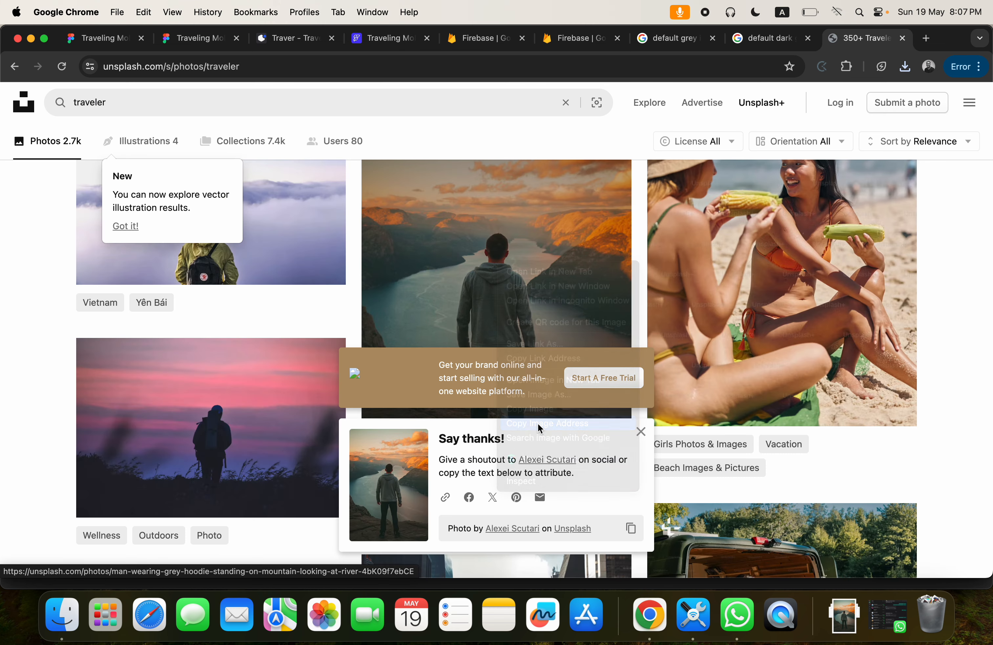
left_click(379, 39)
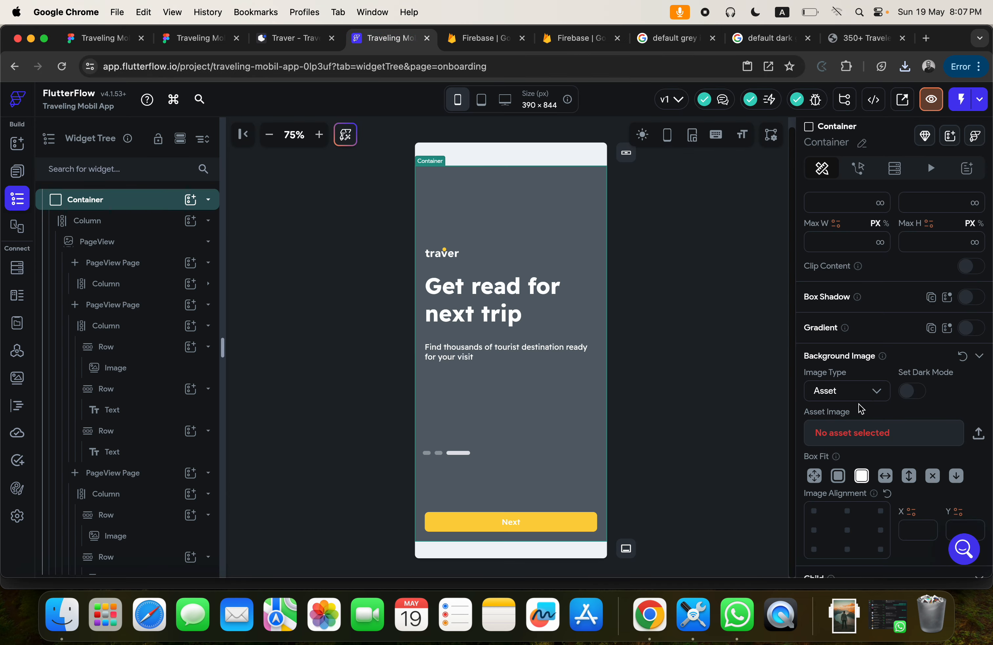
left_click(848, 392)
left_click(832, 358)
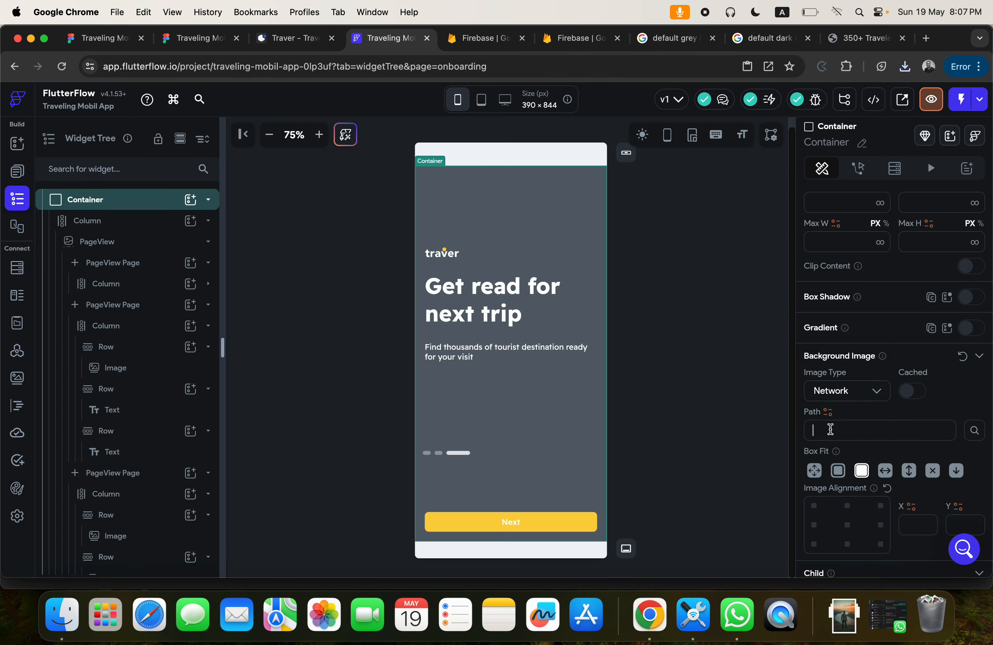
left_click(830, 429)
key("super+v")
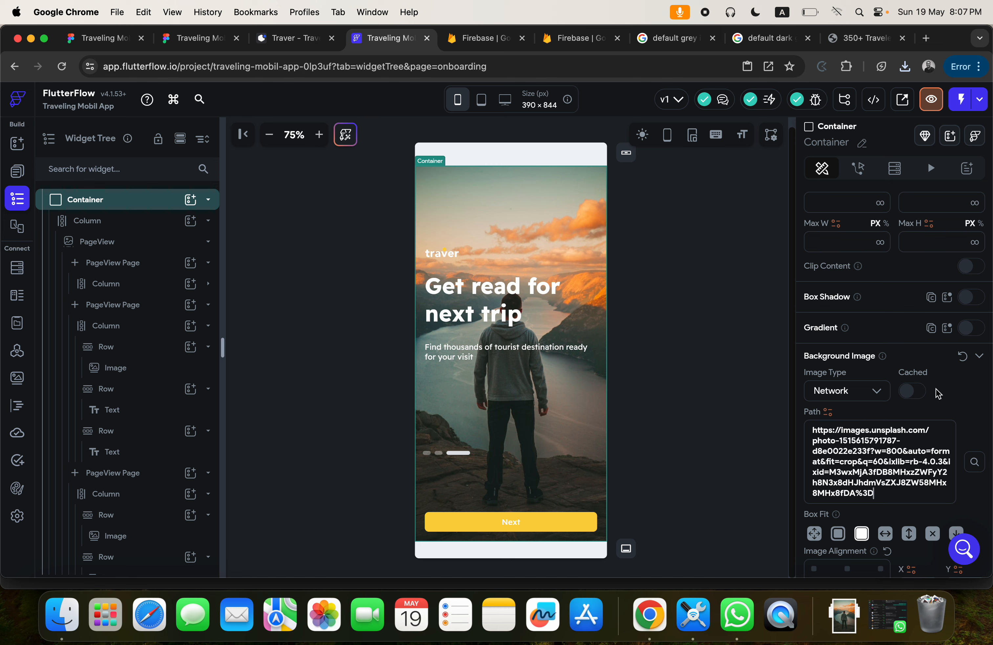
left_click(737, 344)
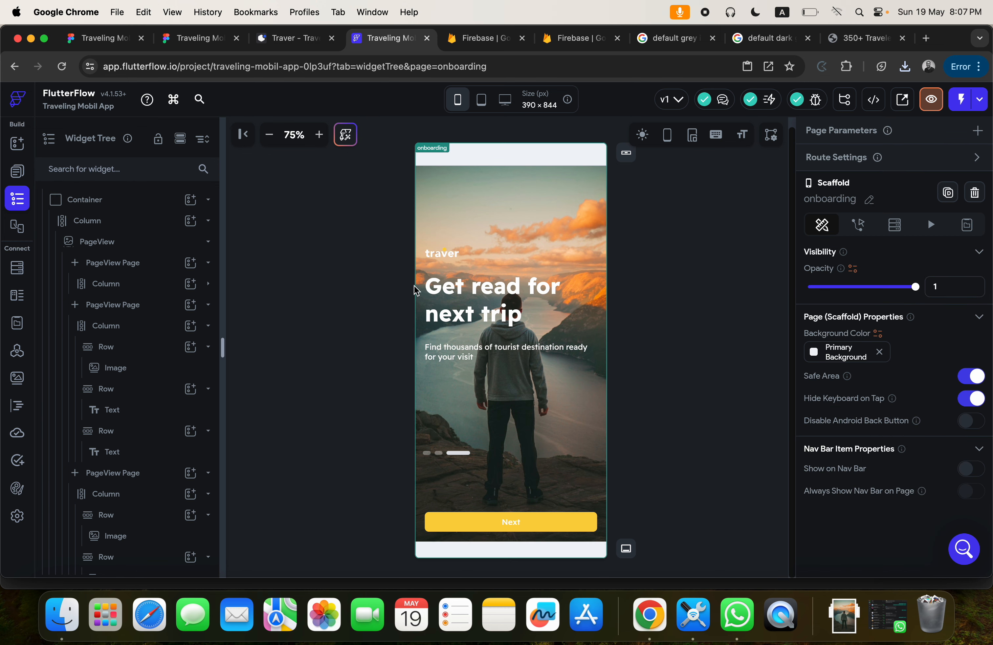
Preview the onboarding page and go through its PageView pages to check the texts over the background photo.
left_click(932, 101)
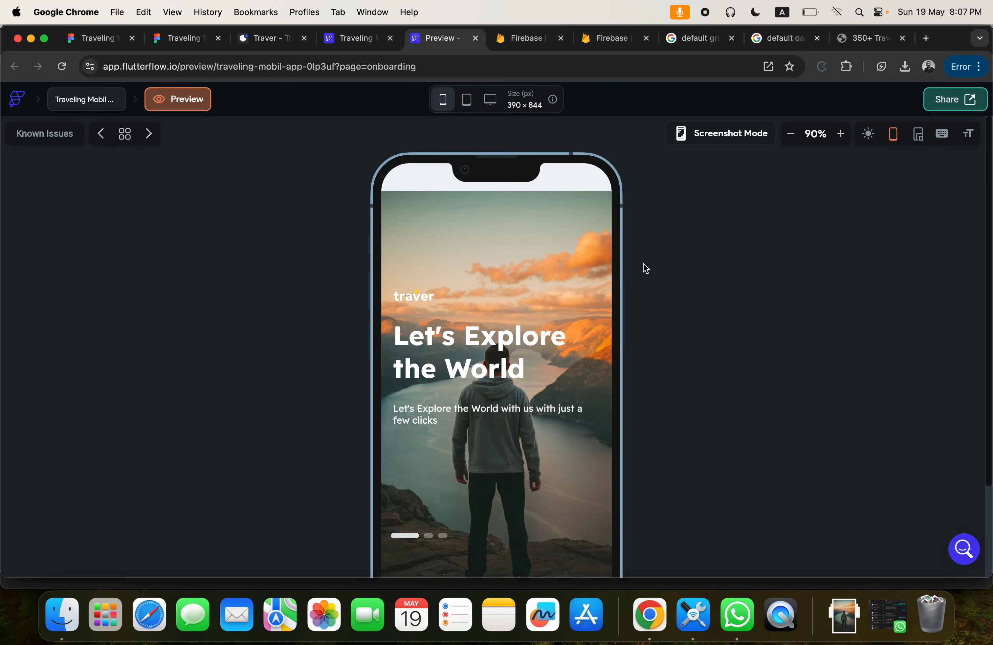
left_click(791, 135)
left_click(792, 135)
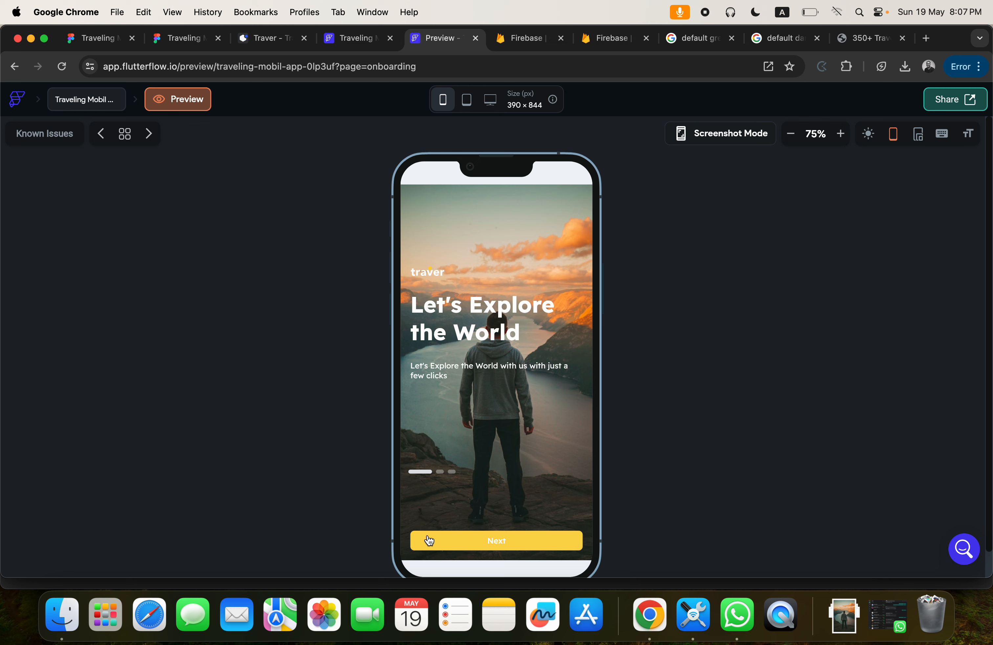
left_click(579, 547)
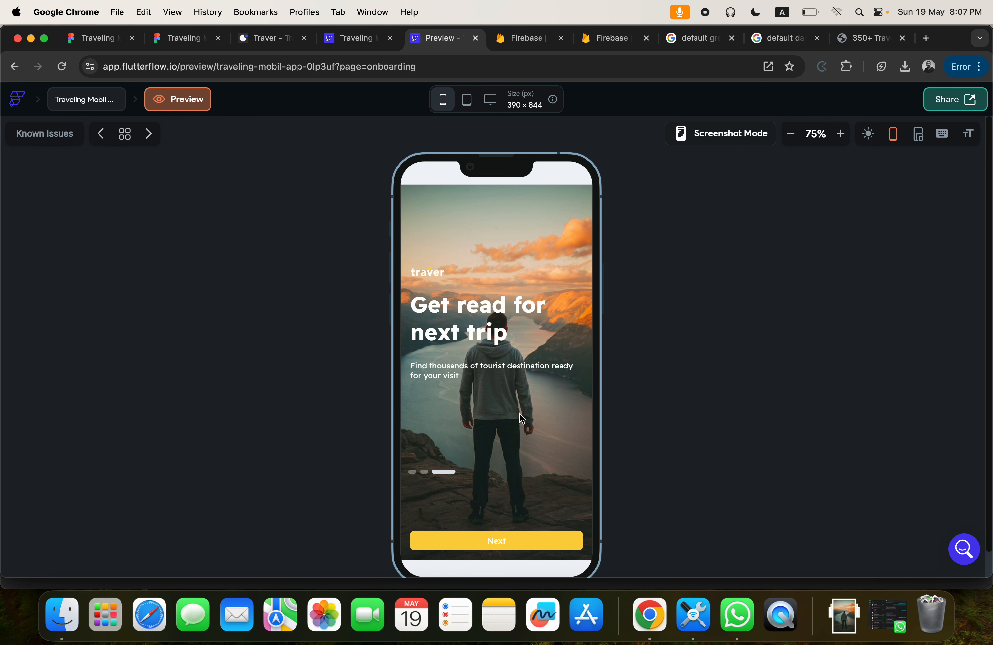
scroll(521, 415, "down", 1)
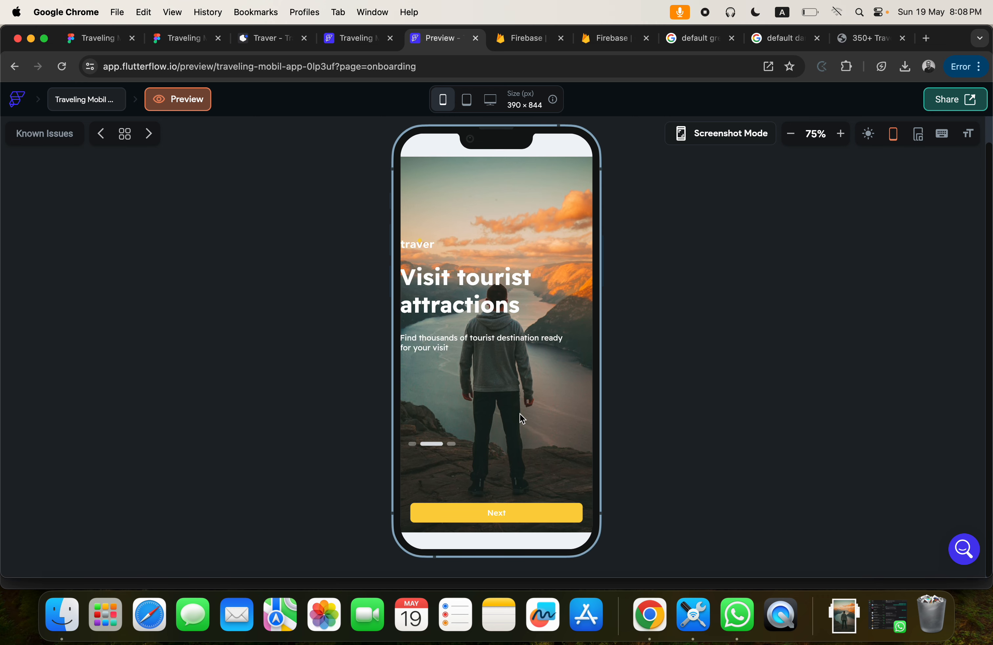